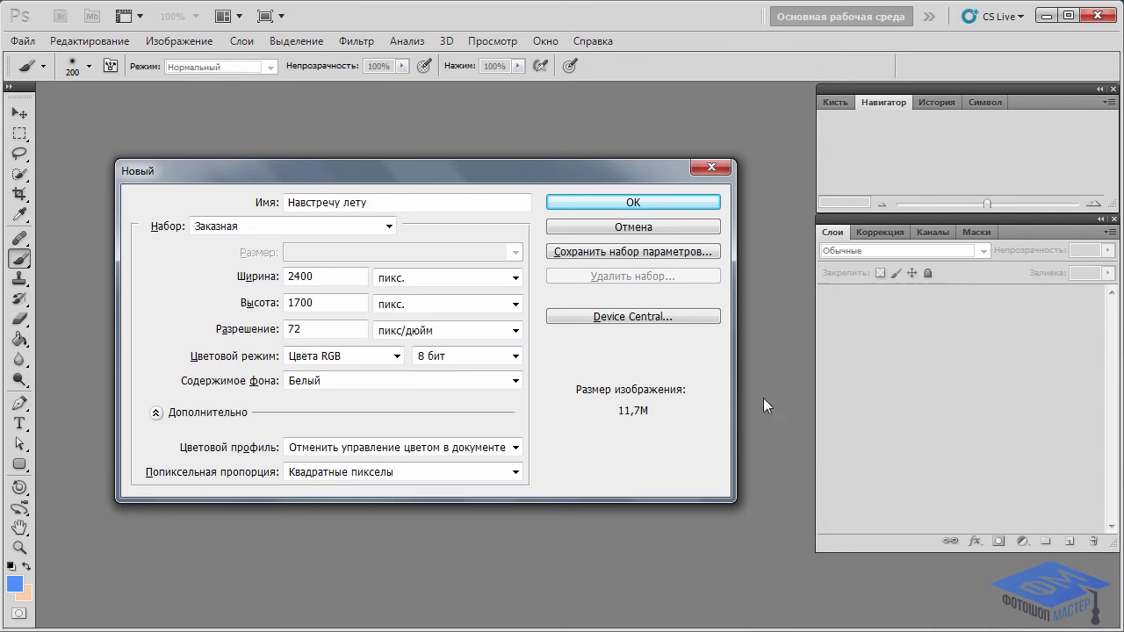
Create the 2400×1700 px, 72 ppi document 'Навстречу лету' and unlock its background as Слой 0
{"action": "left_click", "coordinate": [699, 204]}
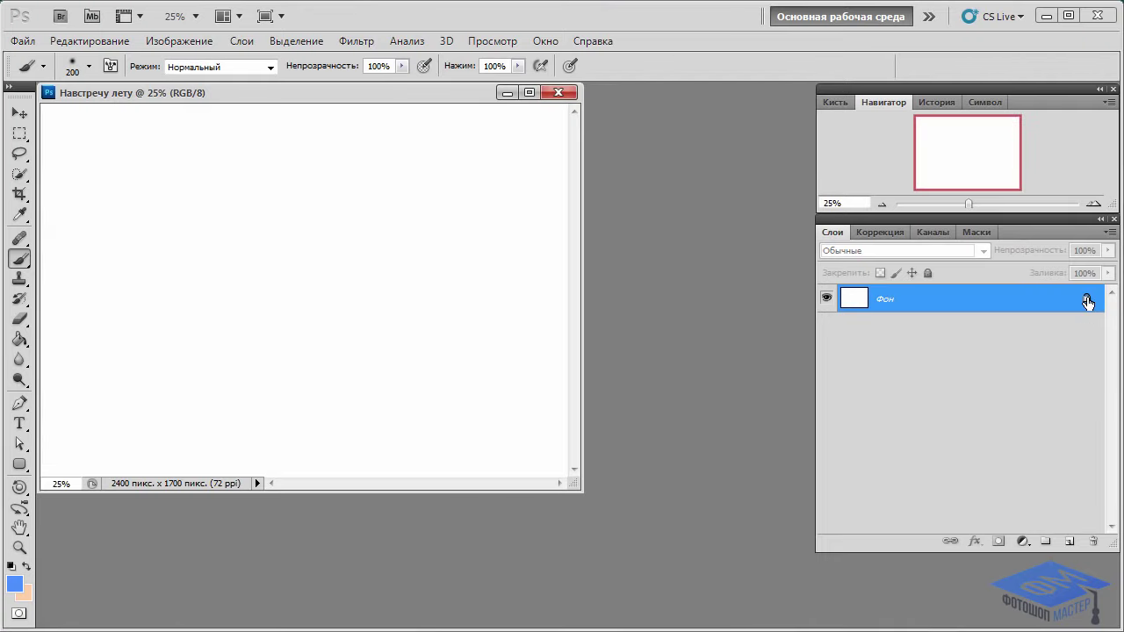
{"action": "left_click_drag", "start_coordinate": [1087, 298], "coordinate": [1094, 542]}
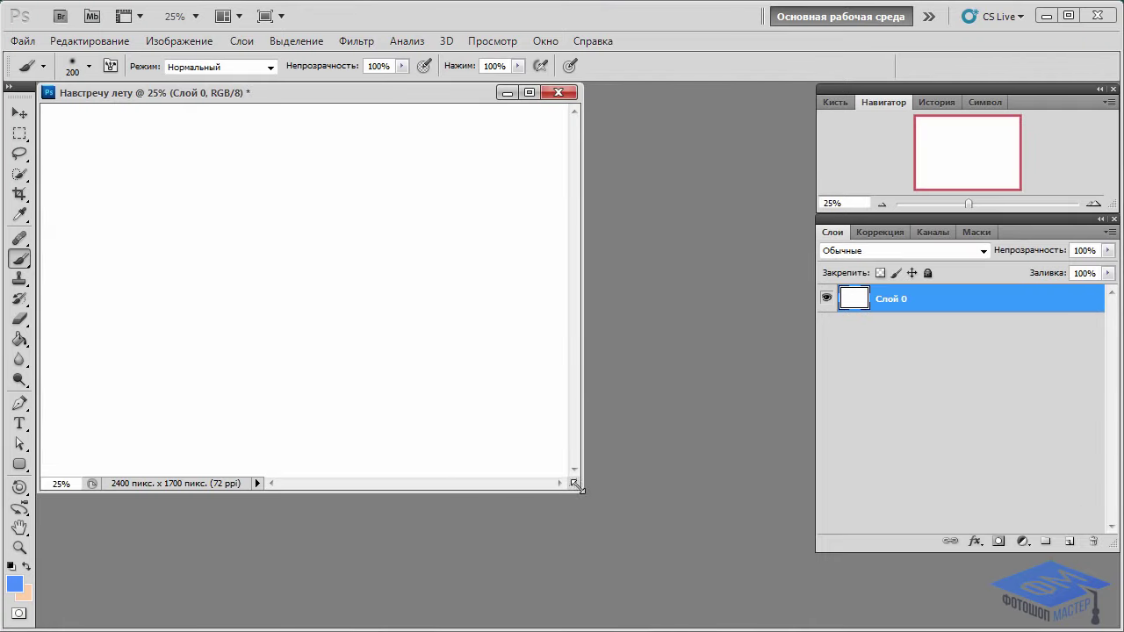
{"action": "left_click_drag", "start_coordinate": [578, 488], "coordinate": [793, 618]}
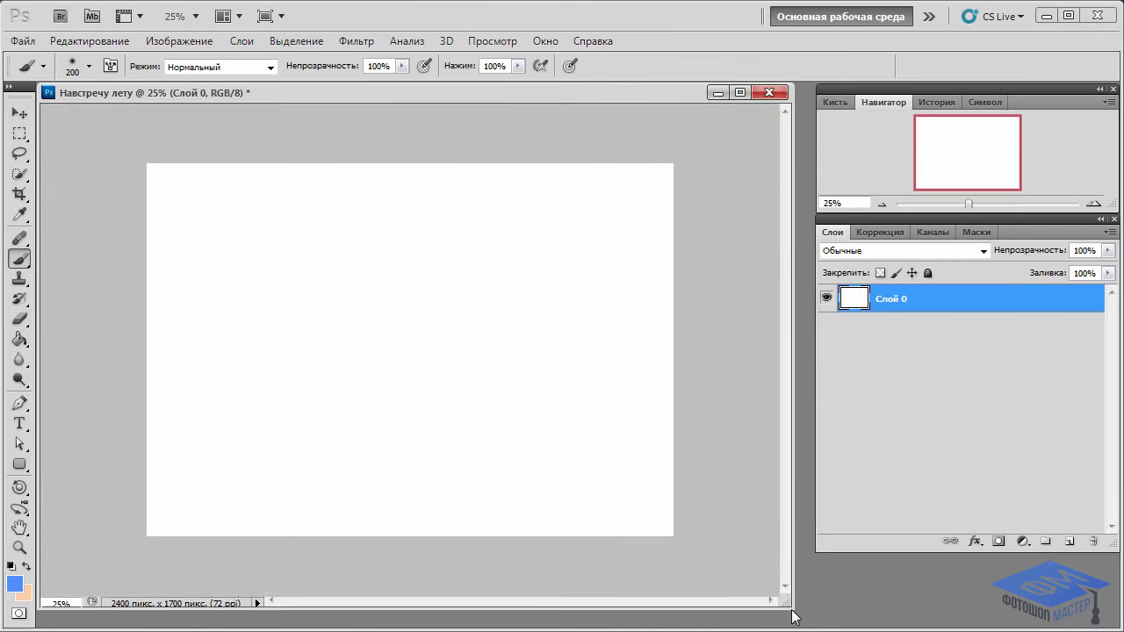
{"action": "left_click", "coordinate": [23, 40]}
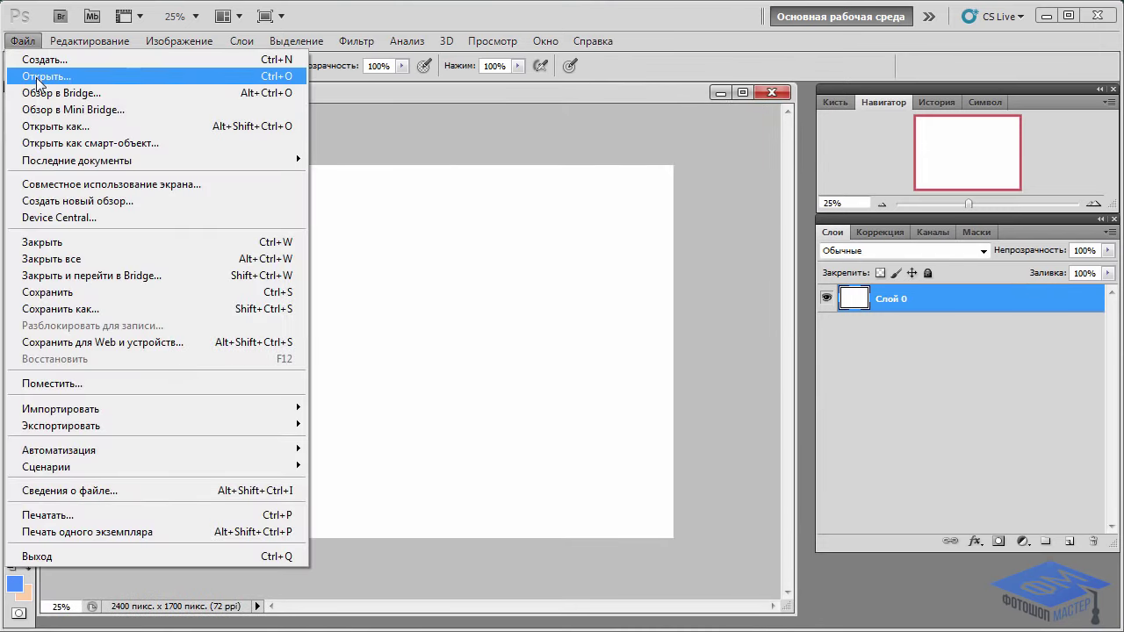
Open the Небо1 sky image and hide its Фон background layer
{"action": "left_click", "coordinate": [37, 79]}
{"action": "left_click", "coordinate": [463, 262]}
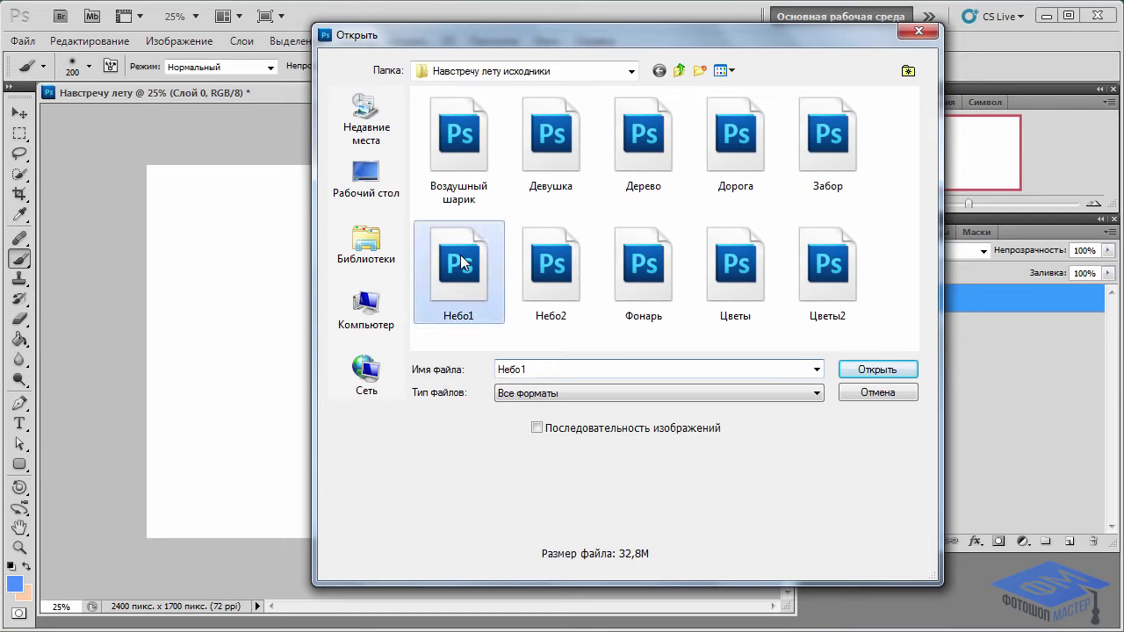
{"action": "left_click", "coordinate": [883, 370]}
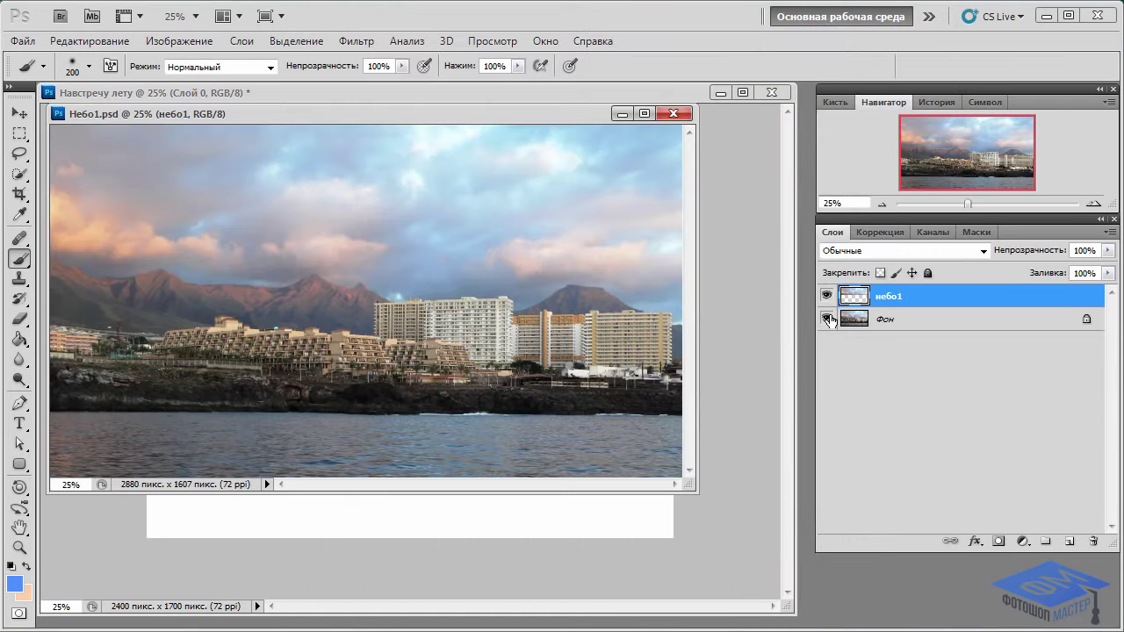
{"action": "left_click", "coordinate": [828, 319]}
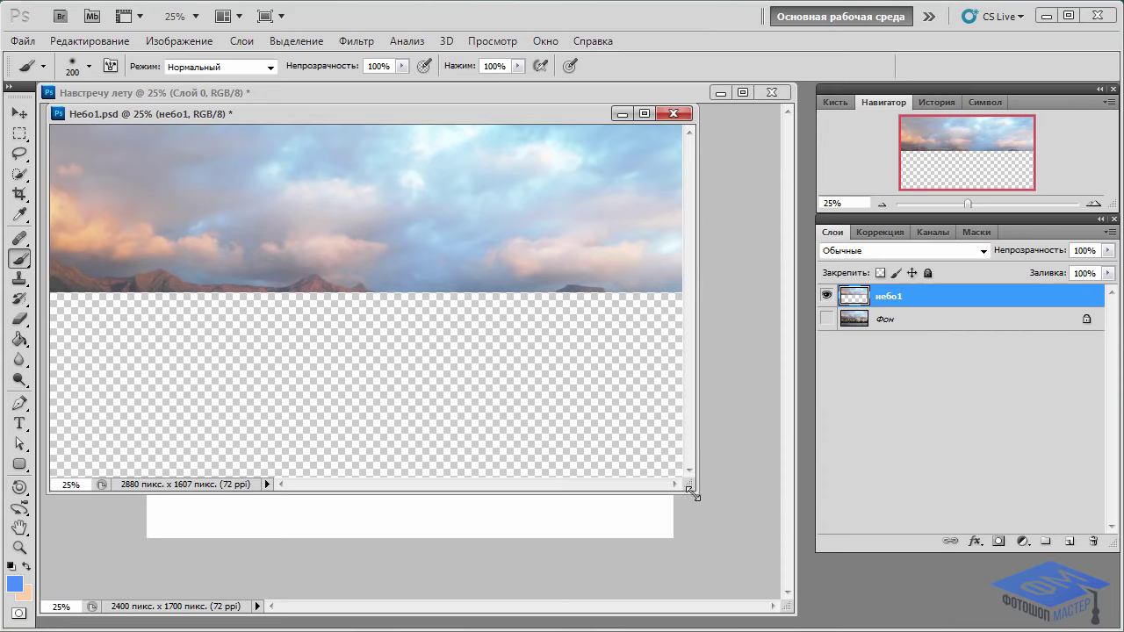
{"action": "left_click_drag", "start_coordinate": [693, 495], "coordinate": [746, 560]}
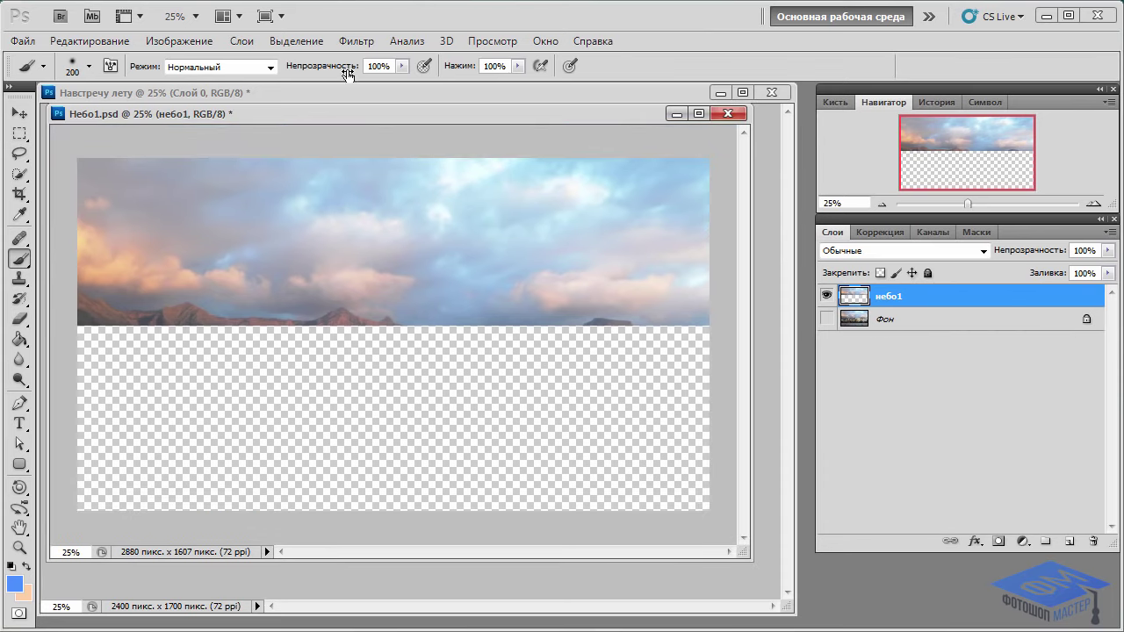
Apply Reduce Noise with intensity 10, preserve details 60% and sharpen details 60%
{"action": "left_click", "coordinate": [349, 40]}
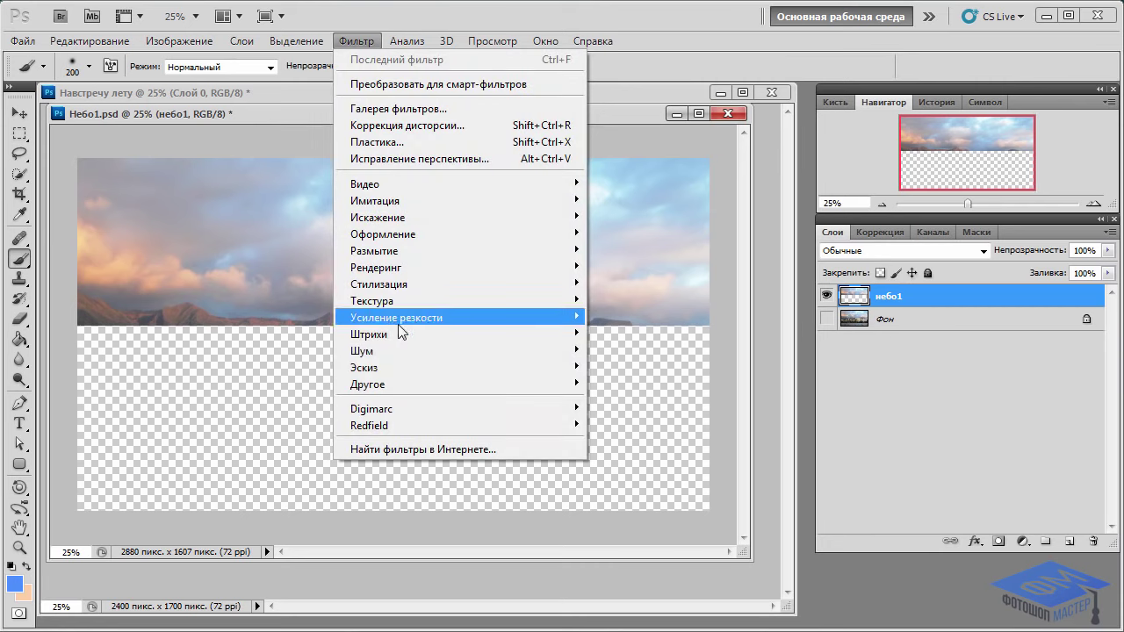
{"action": "mouse_move", "coordinate": [457, 350]}
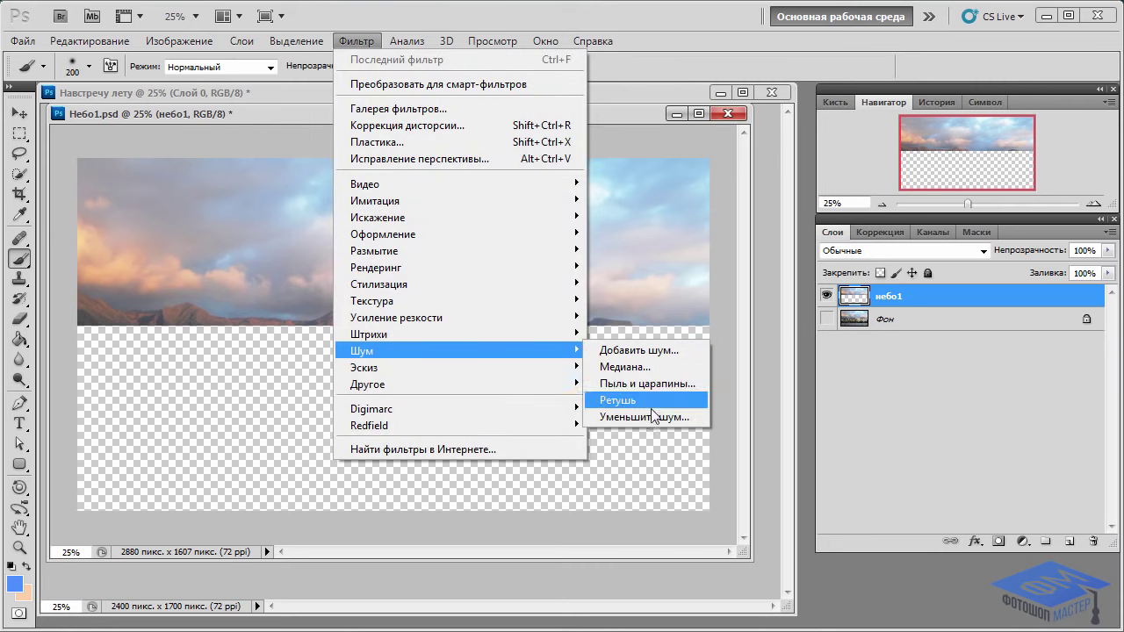
{"action": "left_click", "coordinate": [652, 415]}
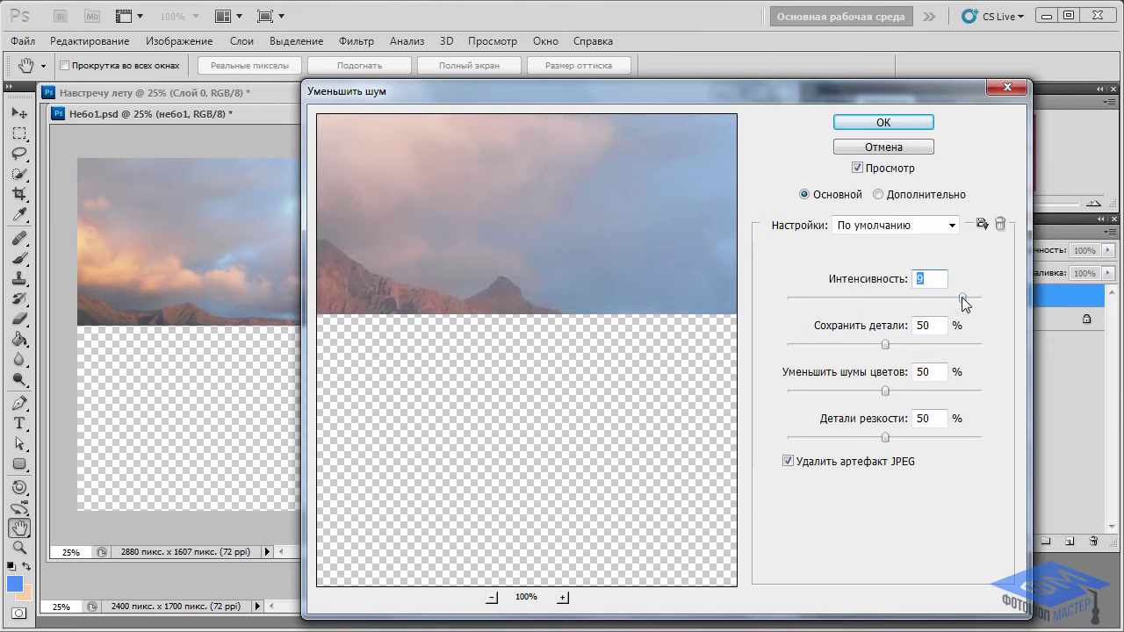
{"action": "left_click_drag", "start_coordinate": [962, 297], "coordinate": [1018, 301]}
{"action": "double_click", "coordinate": [931, 325]}
{"action": "type", "text": "60"}
{"action": "left_click_drag", "start_coordinate": [938, 418], "coordinate": [904, 418]}
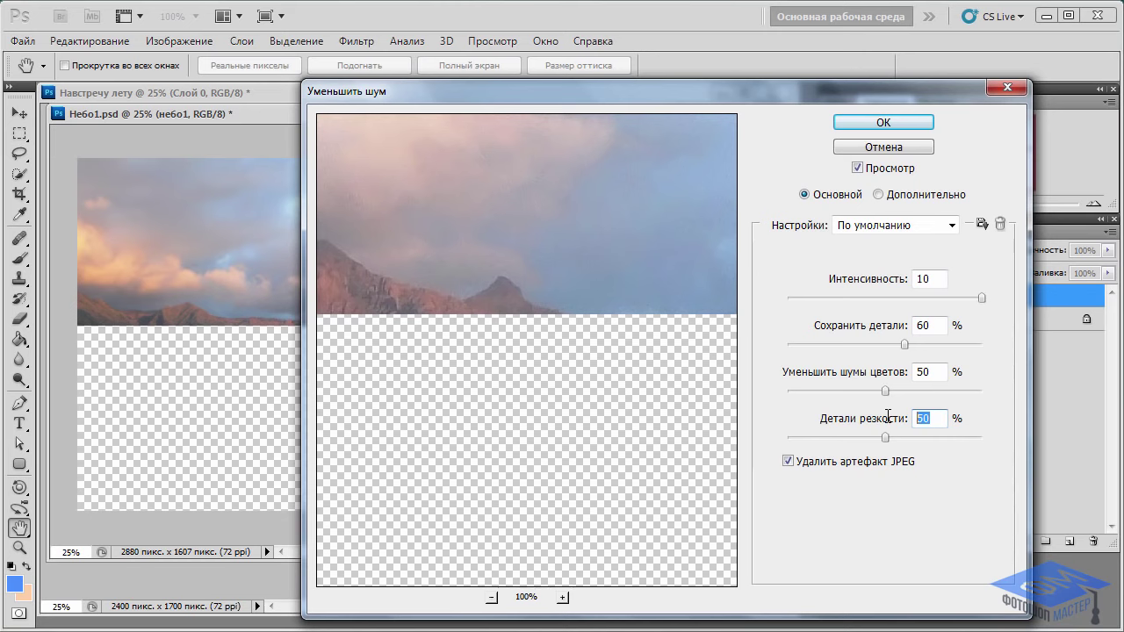
{"action": "type", "text": "60"}
{"action": "left_click", "coordinate": [915, 123]}
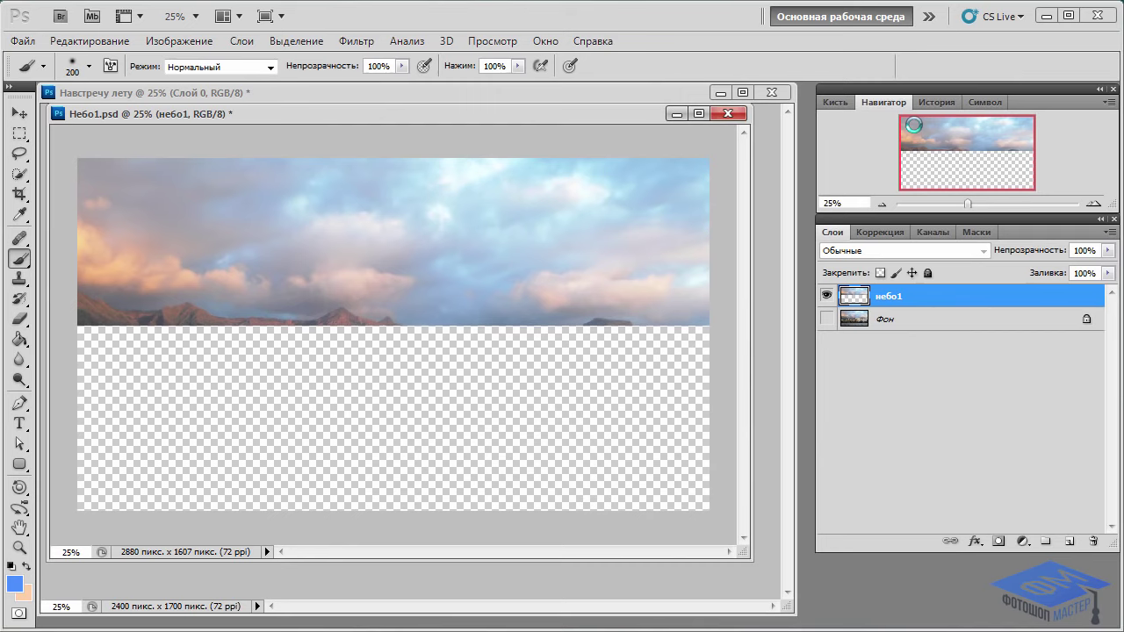
Copy the небо1 sky layer into Навстречу лету and close Небо1 without saving
{"action": "left_click_drag", "start_coordinate": [635, 113], "coordinate": [461, 456]}
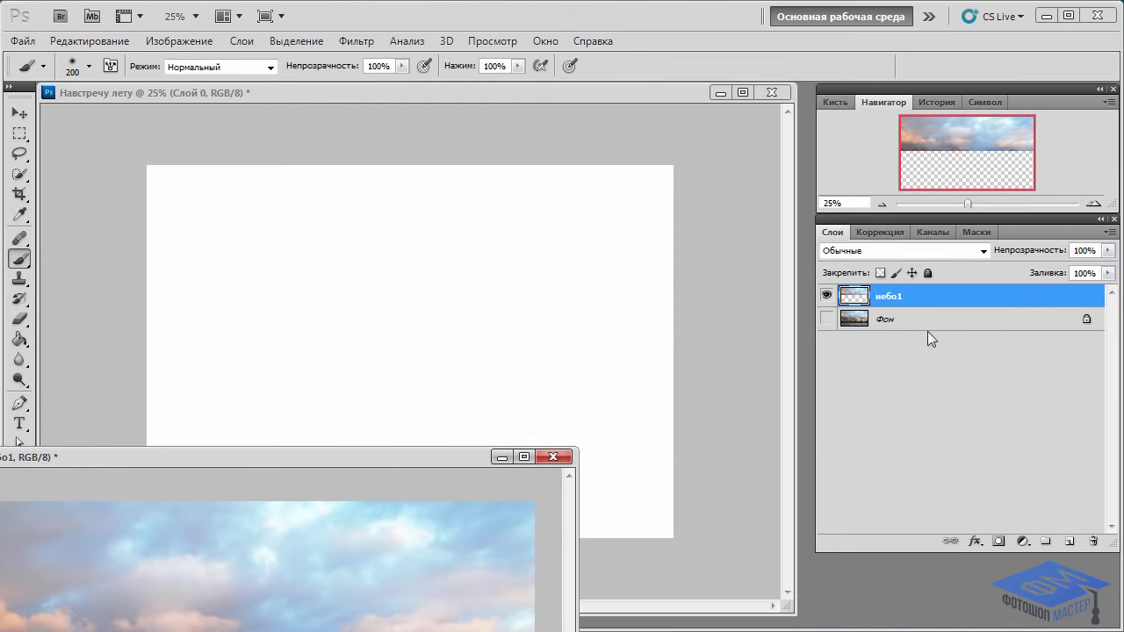
{"action": "left_click_drag", "start_coordinate": [928, 295], "coordinate": [424, 274]}
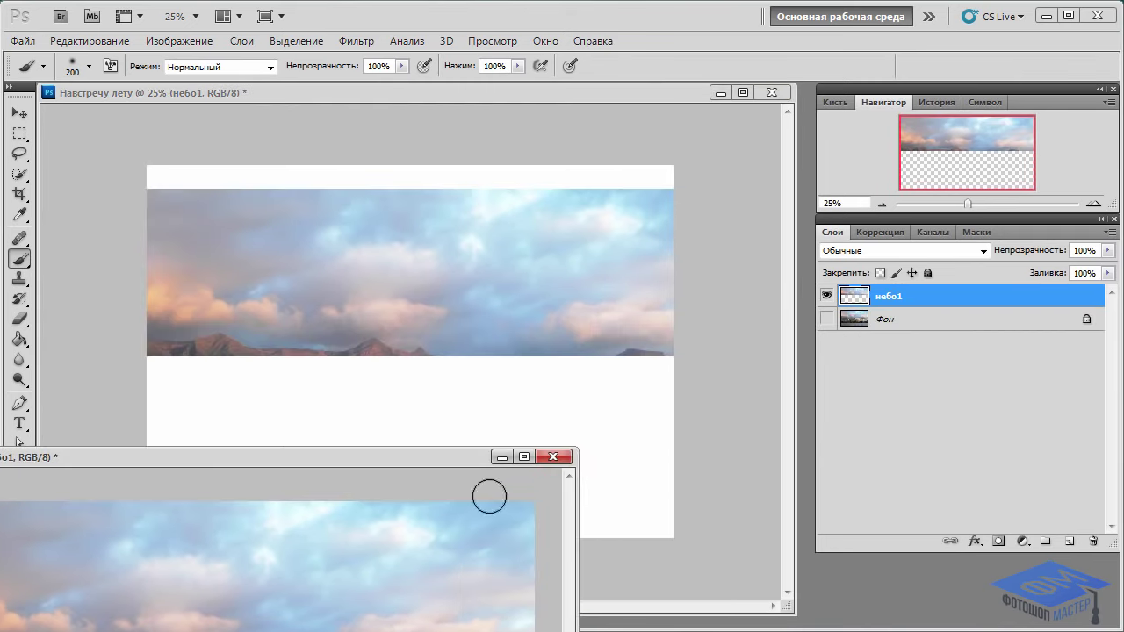
{"action": "left_click", "coordinate": [553, 456]}
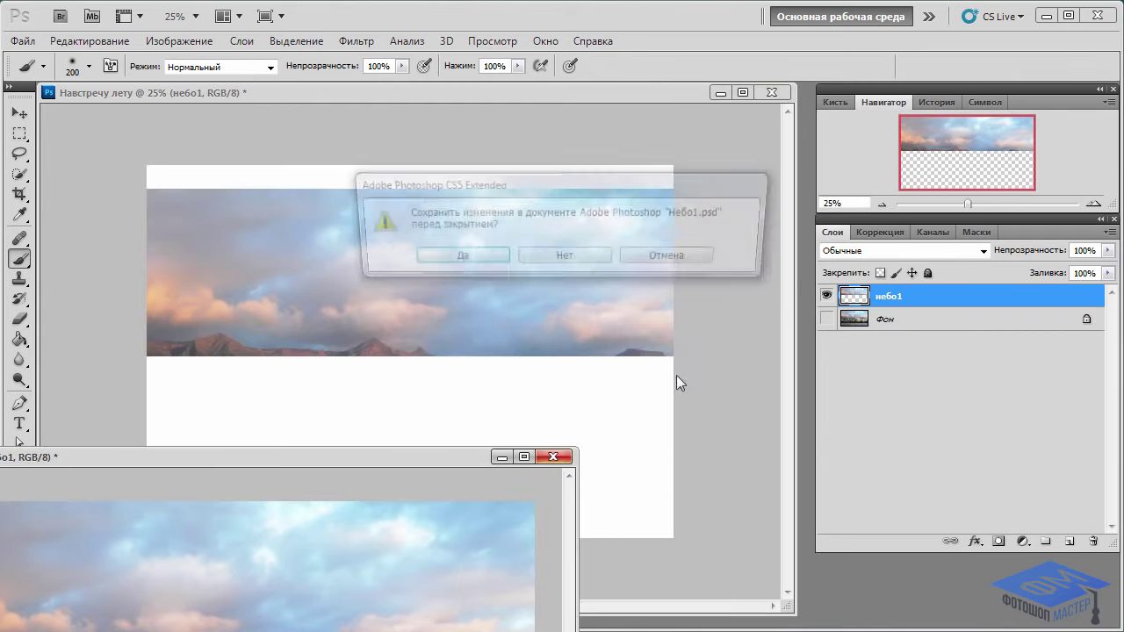
{"action": "left_click", "coordinate": [595, 261]}
Scale the sky to about 110% and place it across the top of the canvas
{"action": "key", "text": "ctrl+t"}
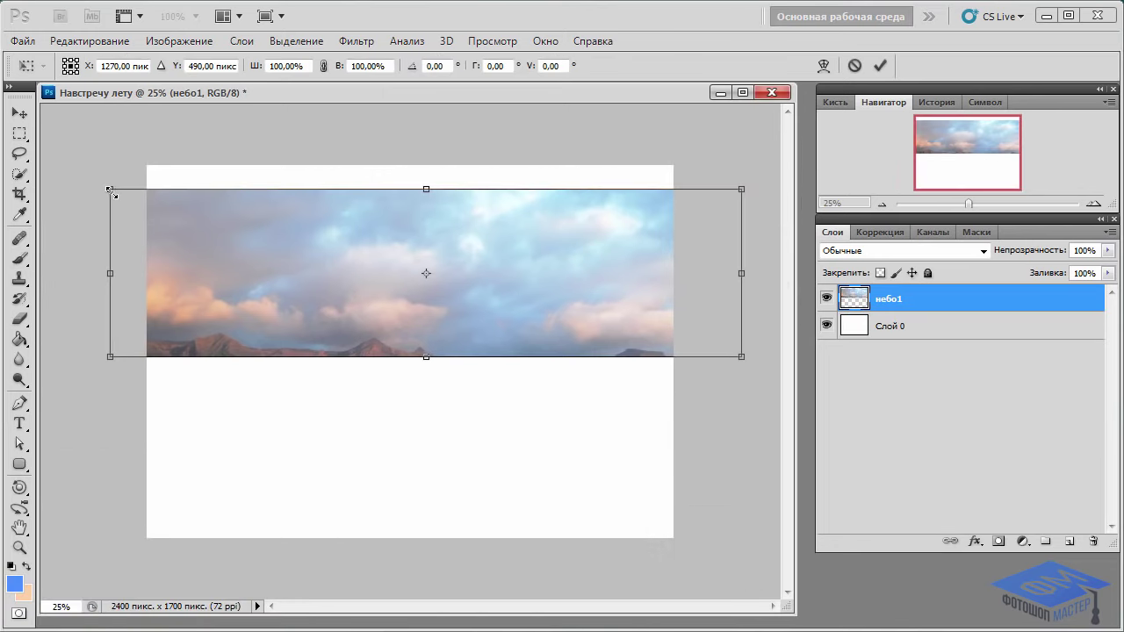
{"action": "left_click_drag", "start_coordinate": [109, 188], "coordinate": [52, 147]}
{"action": "mouse_move", "coordinate": [479, 307]}
{"action": "left_mouse_down"}
{"action": "mouse_move", "coordinate": [472, 297]}
{"action": "mouse_move", "coordinate": [507, 296]}
{"action": "left_mouse_up"}
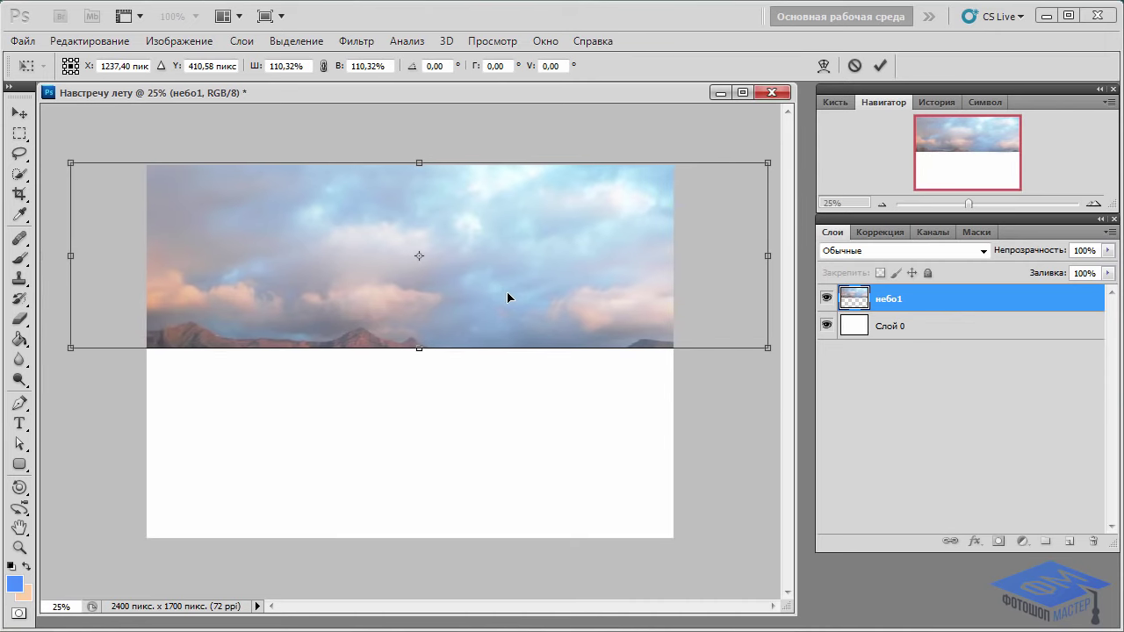
{"action": "key", "text": "Return"}
{"action": "key", "text": "b"}
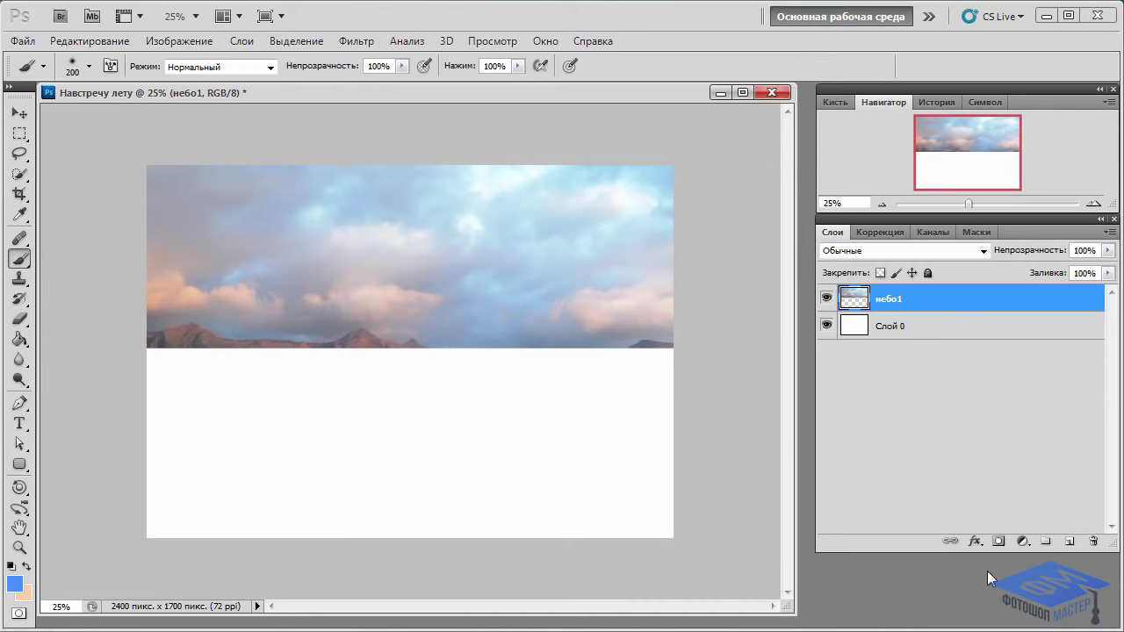
Add a Selective Color layer with Neutrals at Cyan -24, Magenta +3, Yellow -53, Black -14
{"action": "left_click", "coordinate": [1021, 542]}
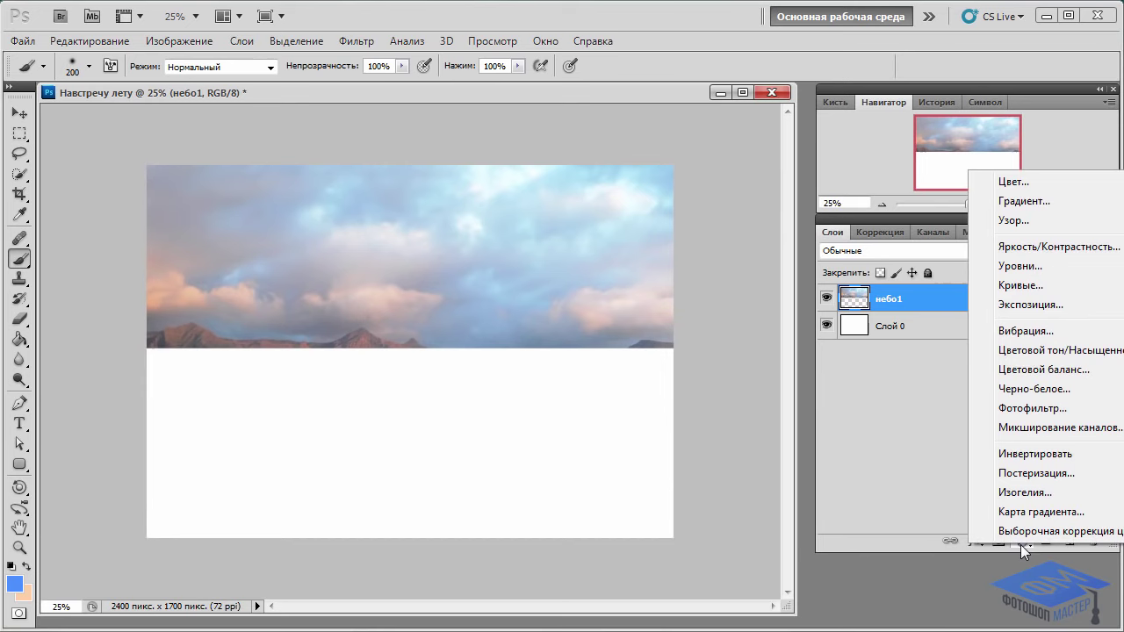
{"action": "left_click", "coordinate": [1032, 600]}
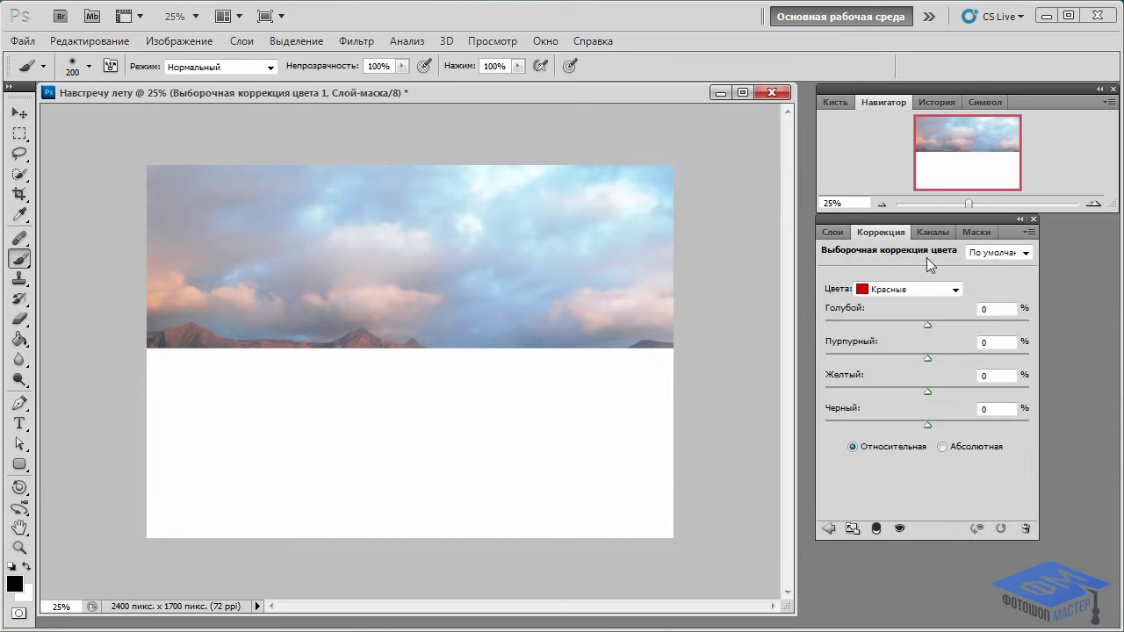
{"action": "left_click", "coordinate": [955, 289]}
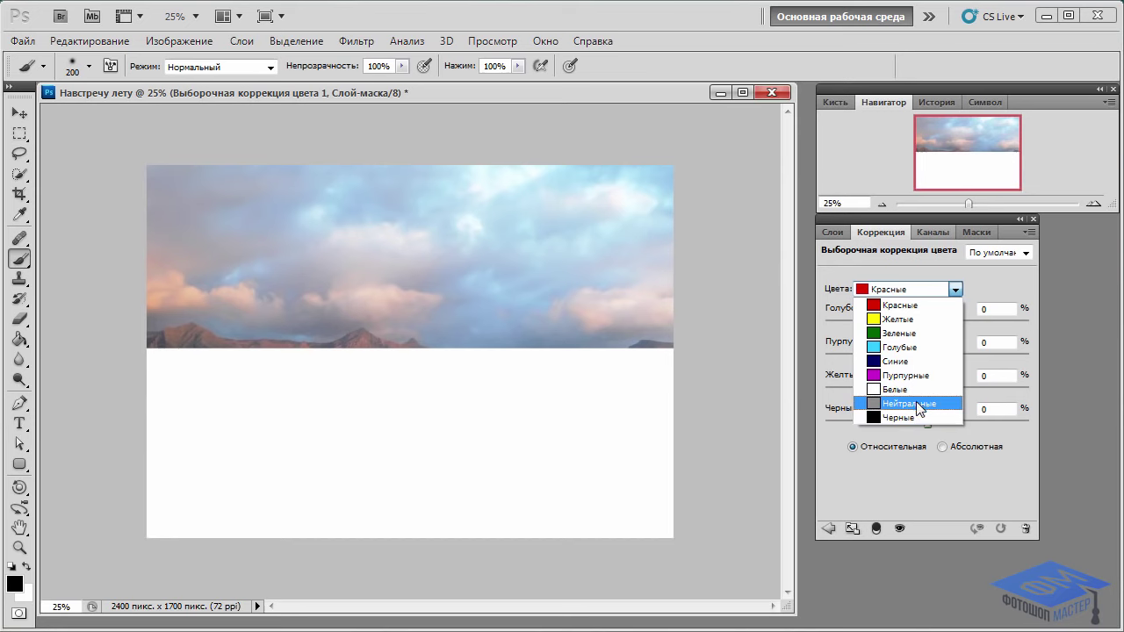
{"action": "left_click", "coordinate": [917, 406]}
{"action": "mouse_move", "coordinate": [928, 323]}
{"action": "left_mouse_down"}
{"action": "mouse_move", "coordinate": [903, 323]}
{"action": "mouse_move", "coordinate": [930, 359]}
{"action": "mouse_move", "coordinate": [916, 392]}
{"action": "mouse_move", "coordinate": [873, 392]}
{"action": "left_mouse_up"}
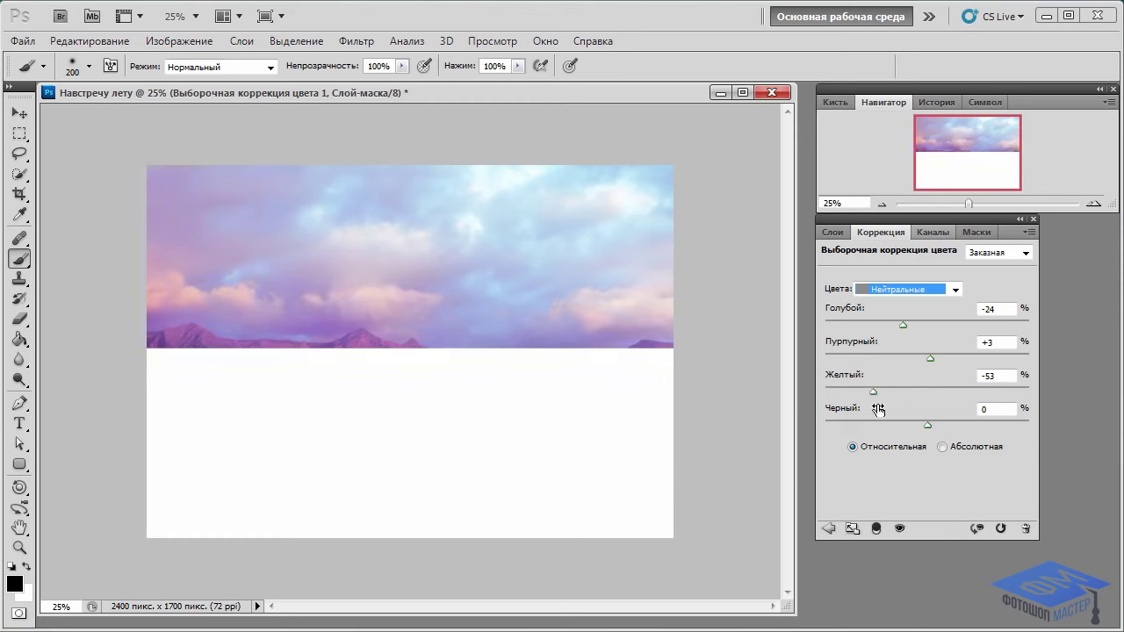
{"action": "left_click_drag", "start_coordinate": [928, 426], "coordinate": [908, 426]}
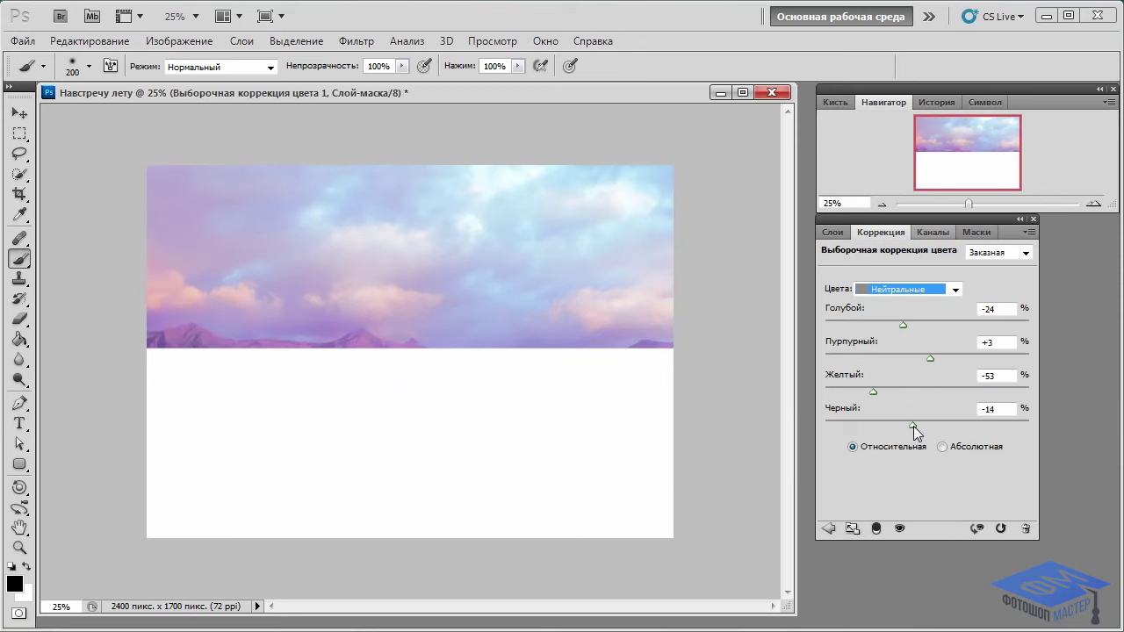
{"action": "left_click", "coordinate": [832, 232]}
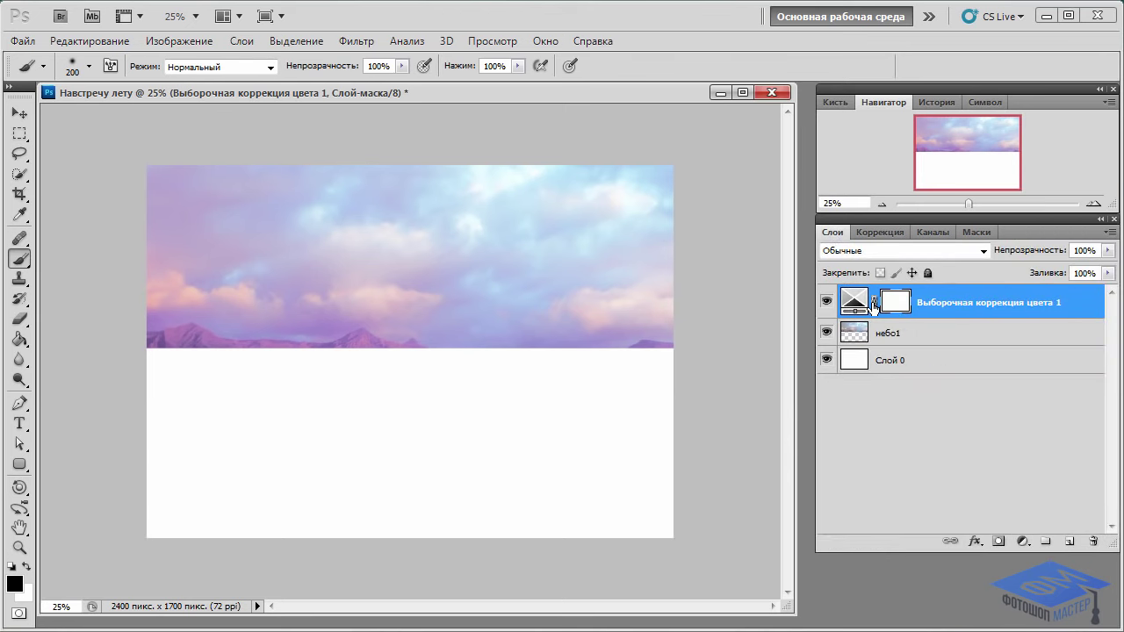
{"action": "left_click", "coordinate": [24, 43]}
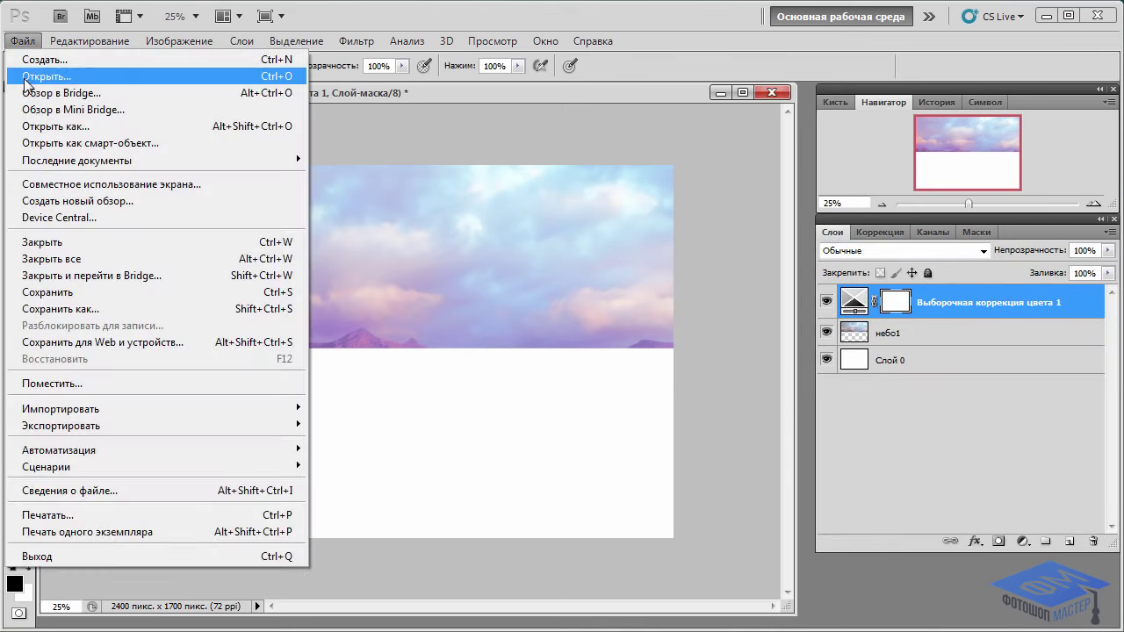
Open Небо2, copy its небо2 cloud layer into the collage, and close the source unsaved
{"action": "left_click", "coordinate": [26, 82]}
{"action": "left_click", "coordinate": [543, 289]}
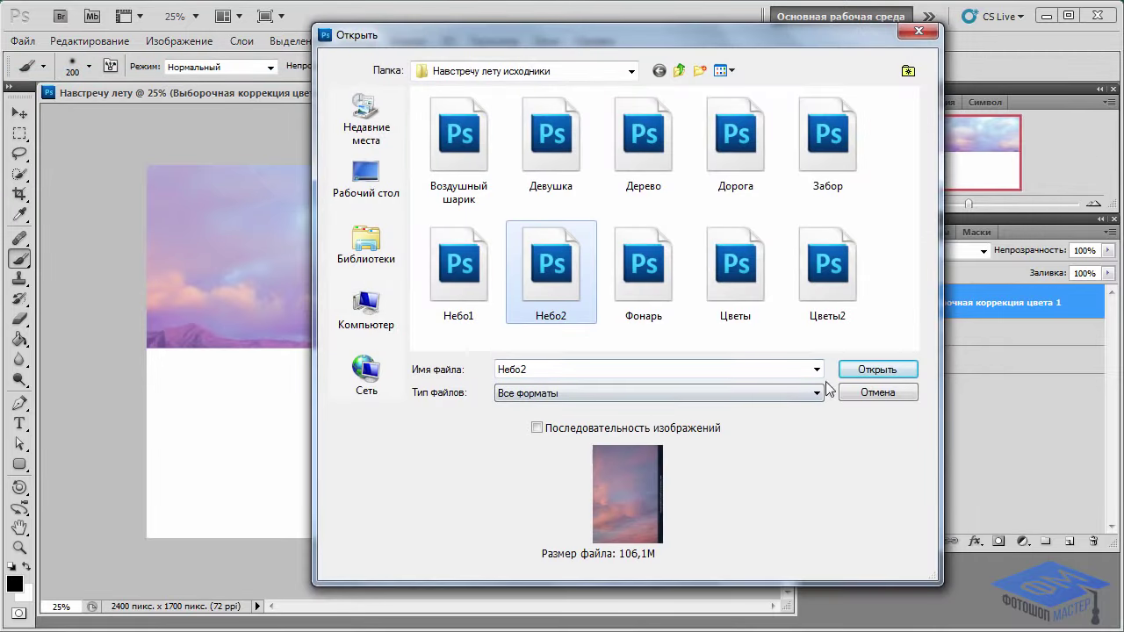
{"action": "left_click", "coordinate": [870, 370]}
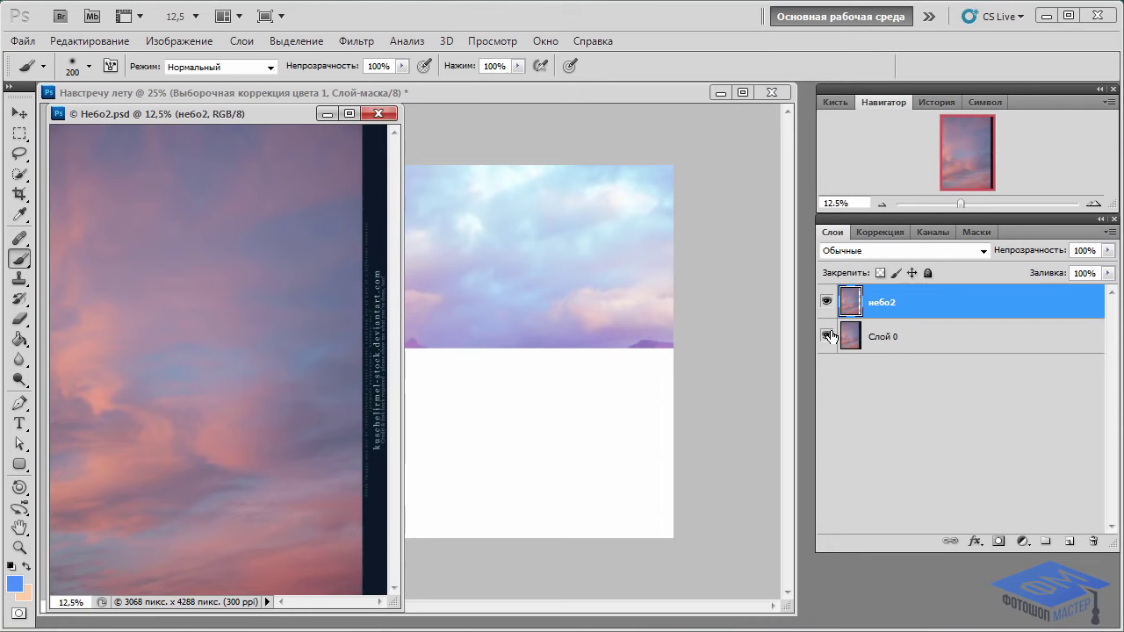
{"action": "left_click", "coordinate": [826, 335]}
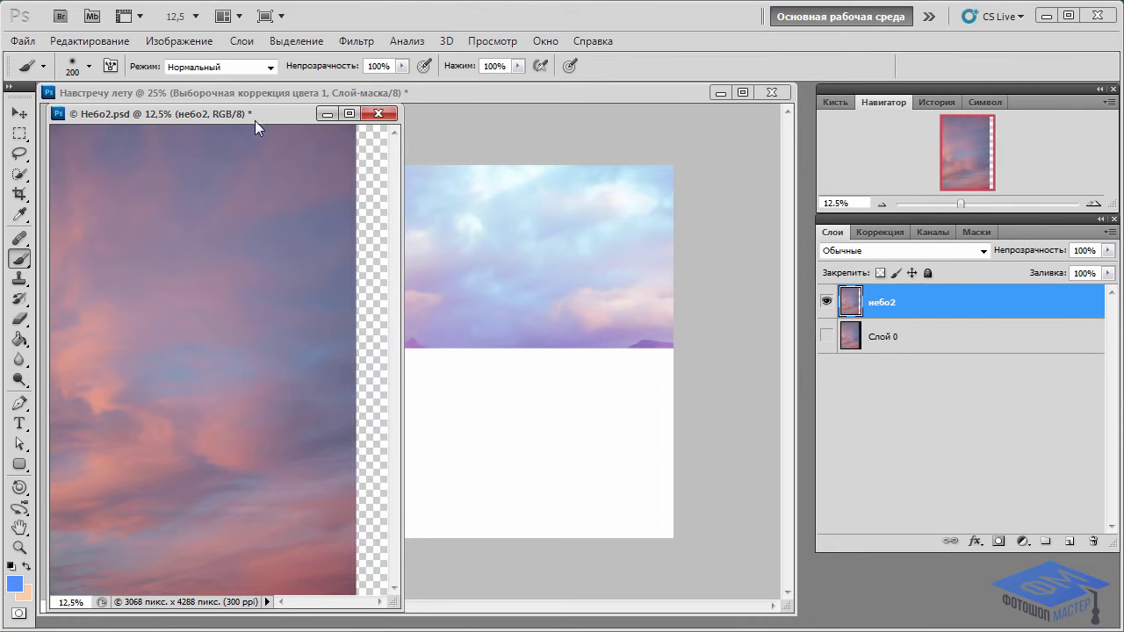
{"action": "left_click_drag", "start_coordinate": [255, 121], "coordinate": [107, 436]}
{"action": "mouse_move", "coordinate": [998, 302]}
{"action": "left_mouse_down"}
{"action": "mouse_move", "coordinate": [452, 313]}
{"action": "mouse_move", "coordinate": [457, 298]}
{"action": "left_mouse_up"}
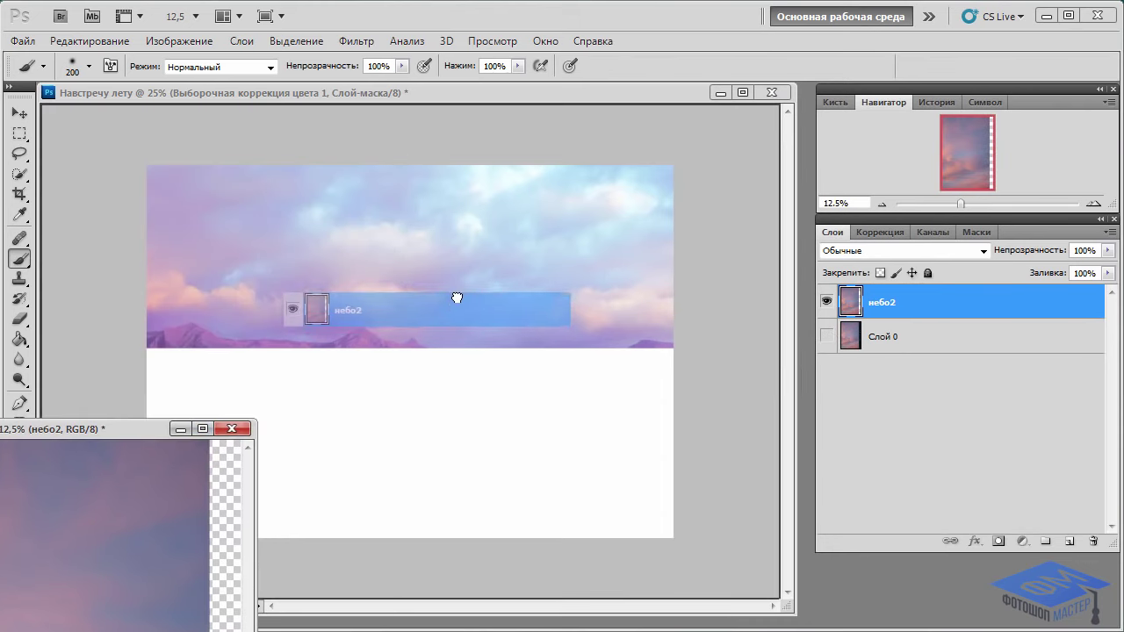
{"action": "left_click", "coordinate": [31, 597]}
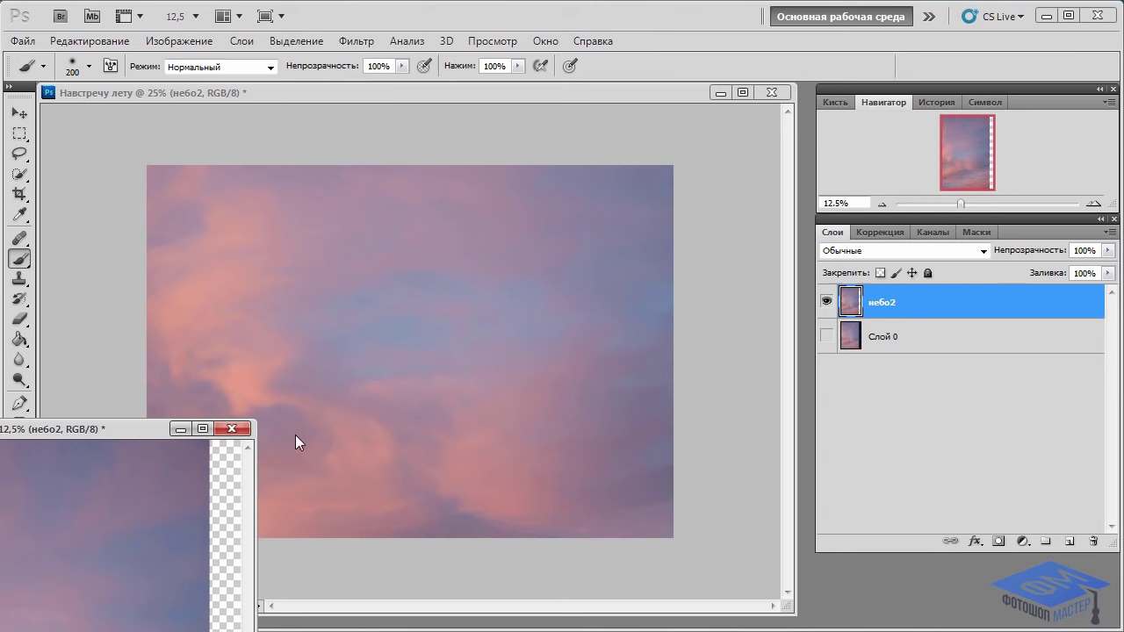
{"action": "left_click", "coordinate": [241, 430]}
{"action": "left_click", "coordinate": [559, 258]}
Rotate the небо2 layer about 14° and position it to cover the whole canvas
{"action": "key", "text": "ctrl+t"}
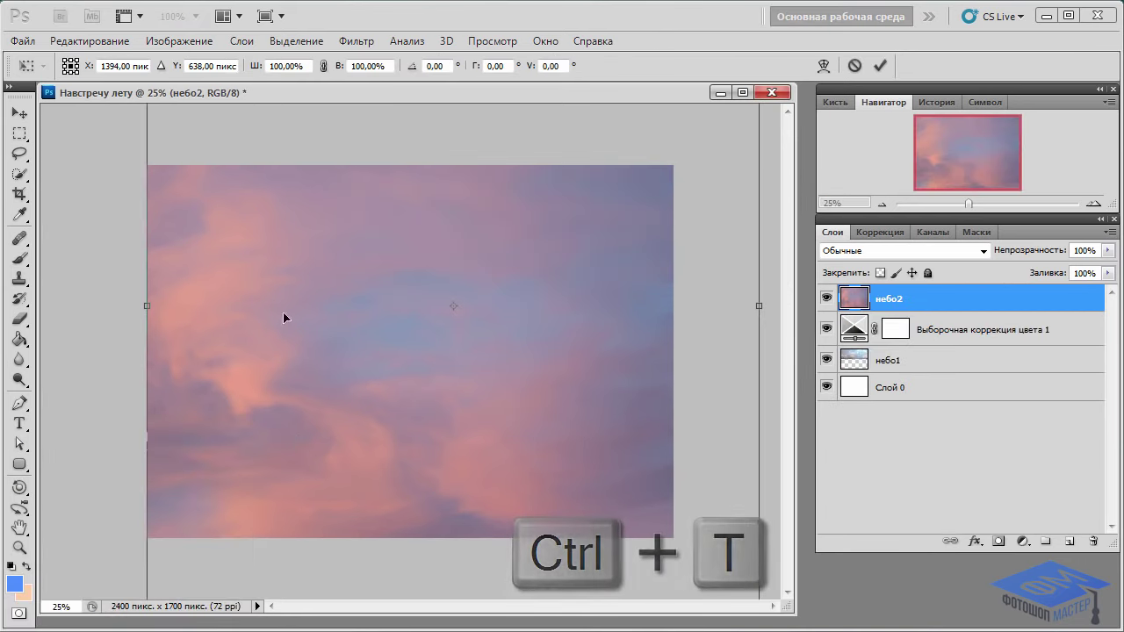
{"action": "left_click_drag", "start_coordinate": [88, 184], "coordinate": [75, 308]}
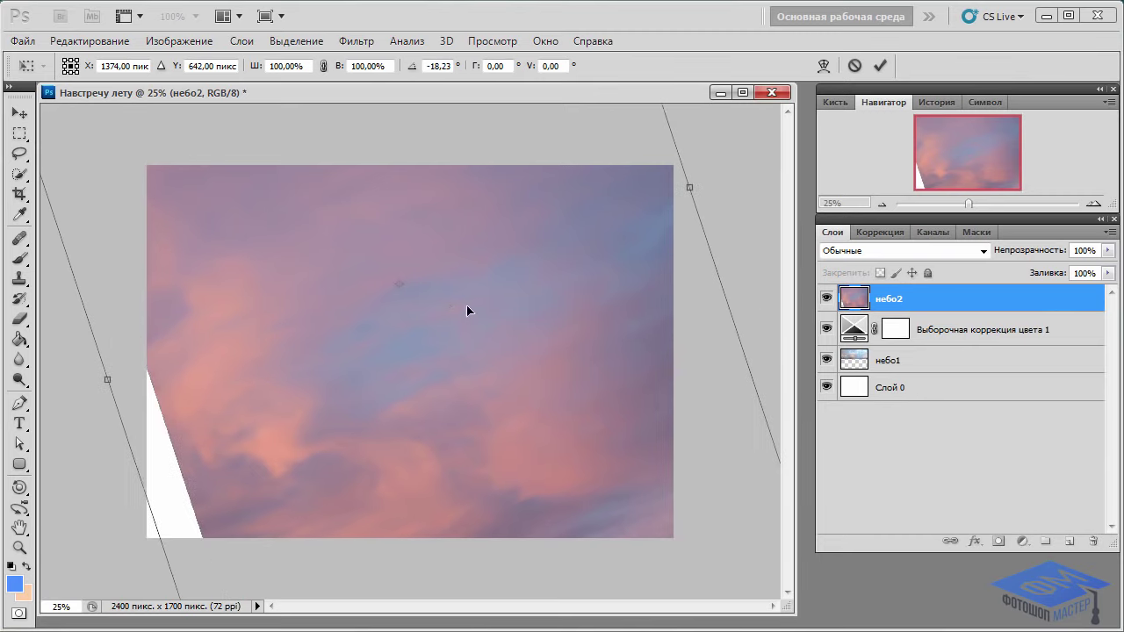
{"action": "left_click_drag", "start_coordinate": [466, 310], "coordinate": [507, 296]}
{"action": "left_click_drag", "start_coordinate": [708, 532], "coordinate": [582, 611]}
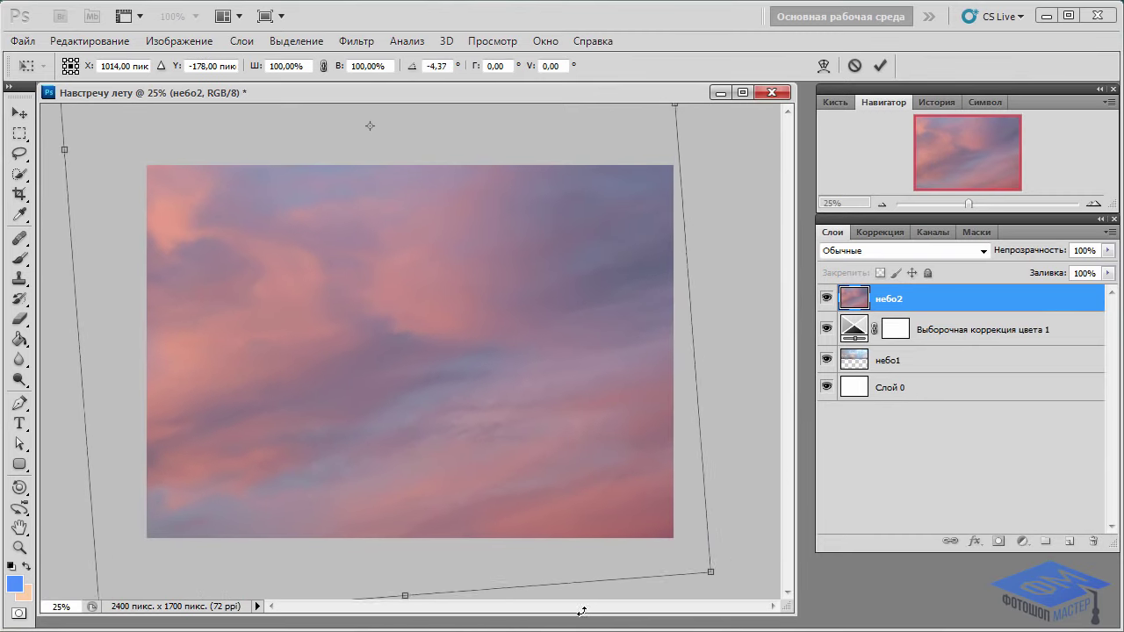
{"action": "left_click_drag", "start_coordinate": [517, 390], "coordinate": [597, 381]}
{"action": "left_click_drag", "start_coordinate": [112, 370], "coordinate": [67, 252]}
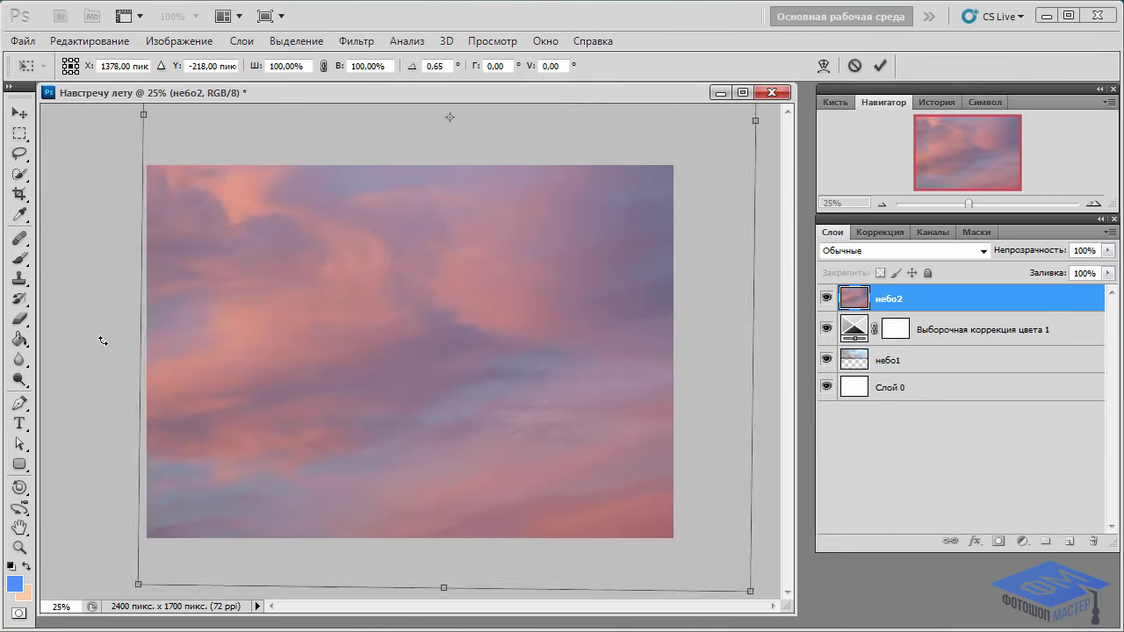
{"action": "mouse_move", "coordinate": [361, 399]}
{"action": "left_mouse_down"}
{"action": "mouse_move", "coordinate": [394, 228]}
{"action": "mouse_move", "coordinate": [357, 356]}
{"action": "mouse_move", "coordinate": [393, 395]}
{"action": "mouse_move", "coordinate": [375, 379]}
{"action": "left_mouse_up"}
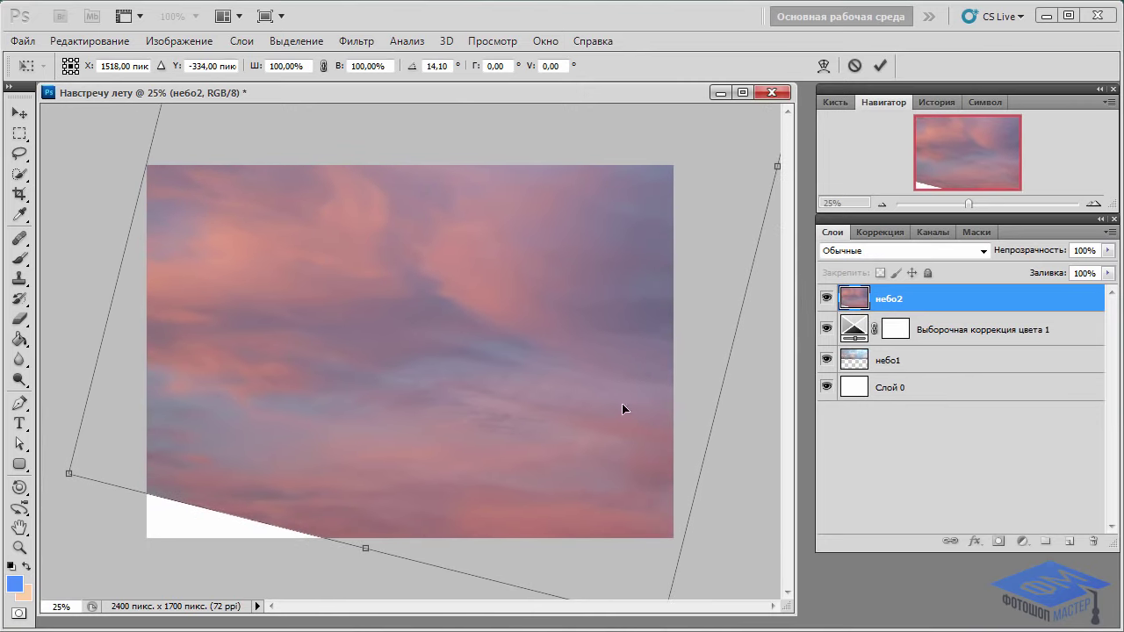
{"action": "left_click_drag", "start_coordinate": [622, 403], "coordinate": [601, 427]}
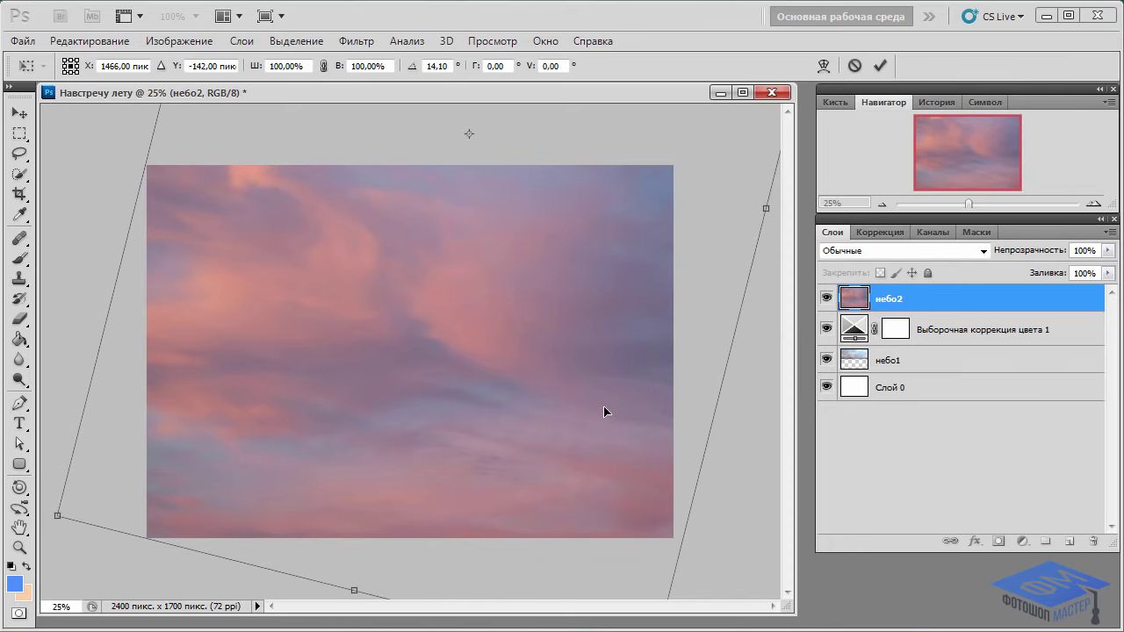
{"action": "key", "text": "b"}
{"action": "key", "text": "Return"}
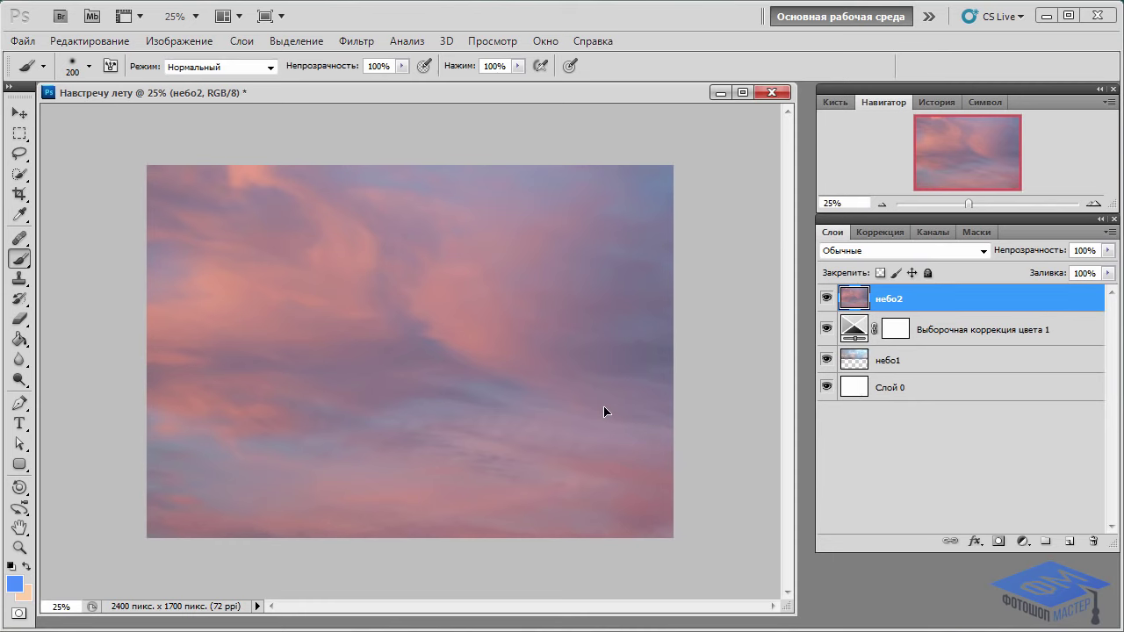
Set небо2 to Перекрытие (Overlay) blending, compare it on and off, and lower opacity to 70%
{"action": "left_click", "coordinate": [966, 251]}
{"action": "left_click", "coordinate": [877, 222]}
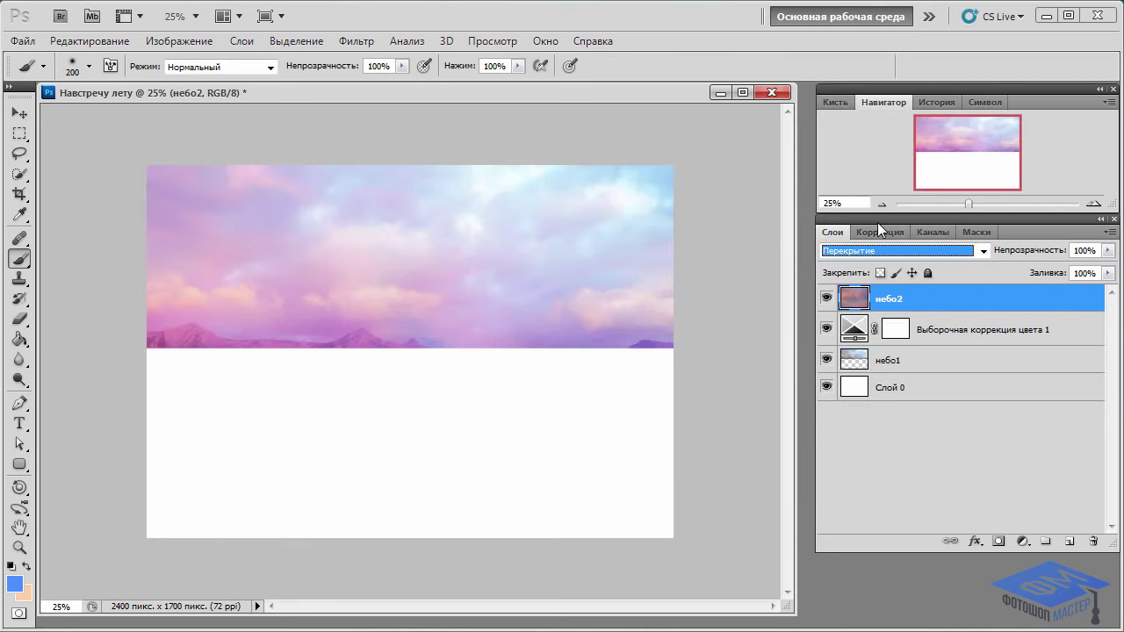
{"action": "left_click", "coordinate": [826, 299]}
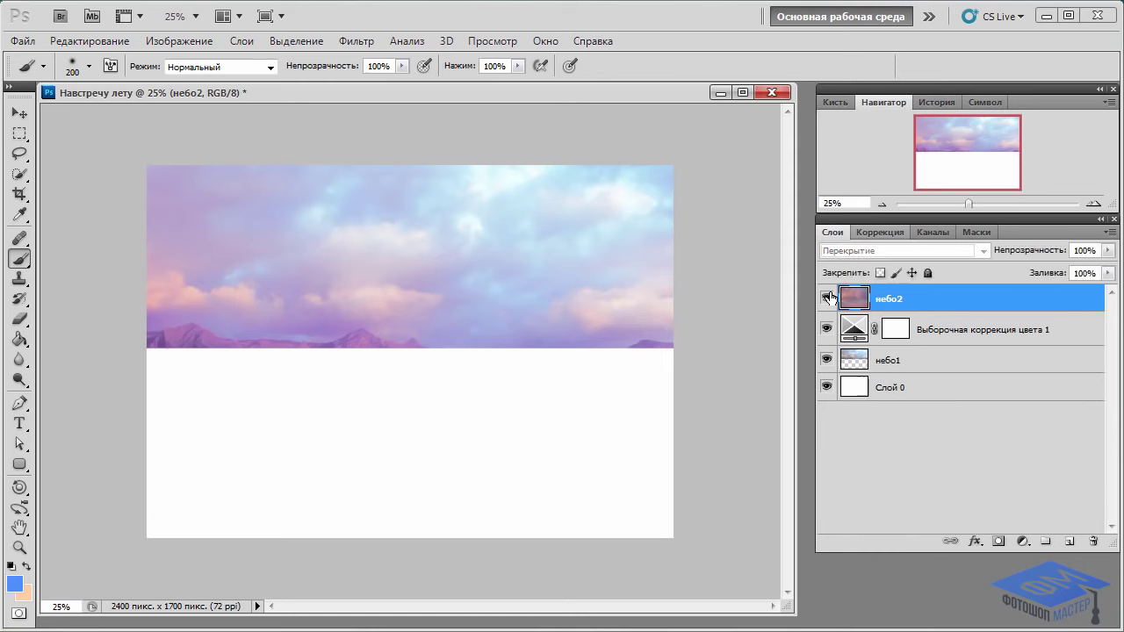
{"action": "left_click", "coordinate": [826, 299]}
{"action": "left_click", "coordinate": [827, 298]}
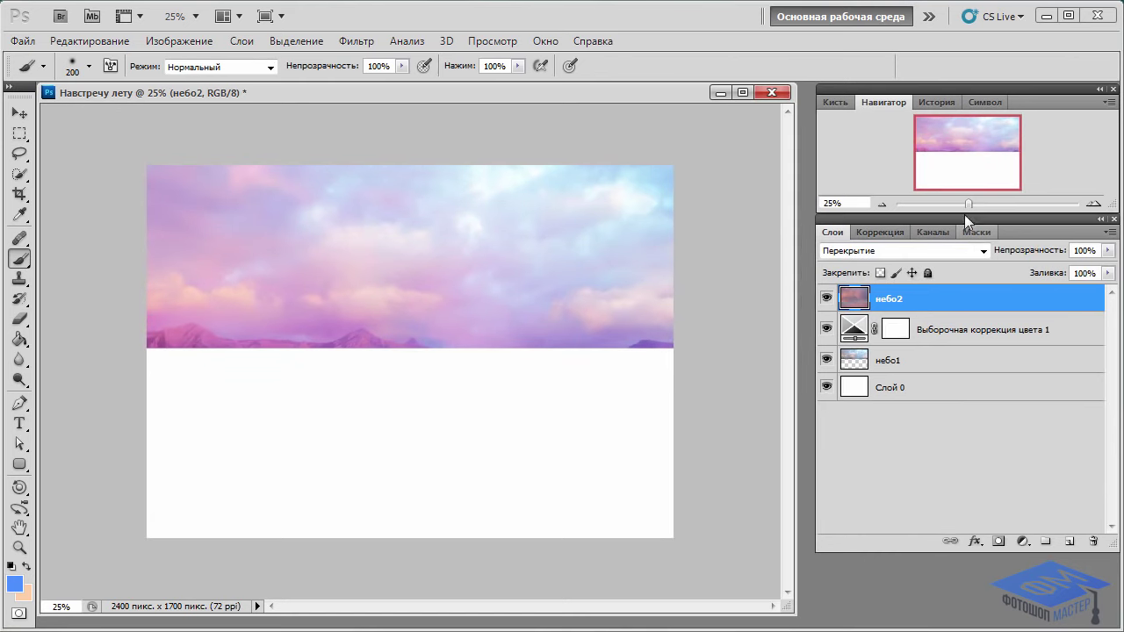
{"action": "left_click_drag", "start_coordinate": [969, 202], "coordinate": [971, 203]}
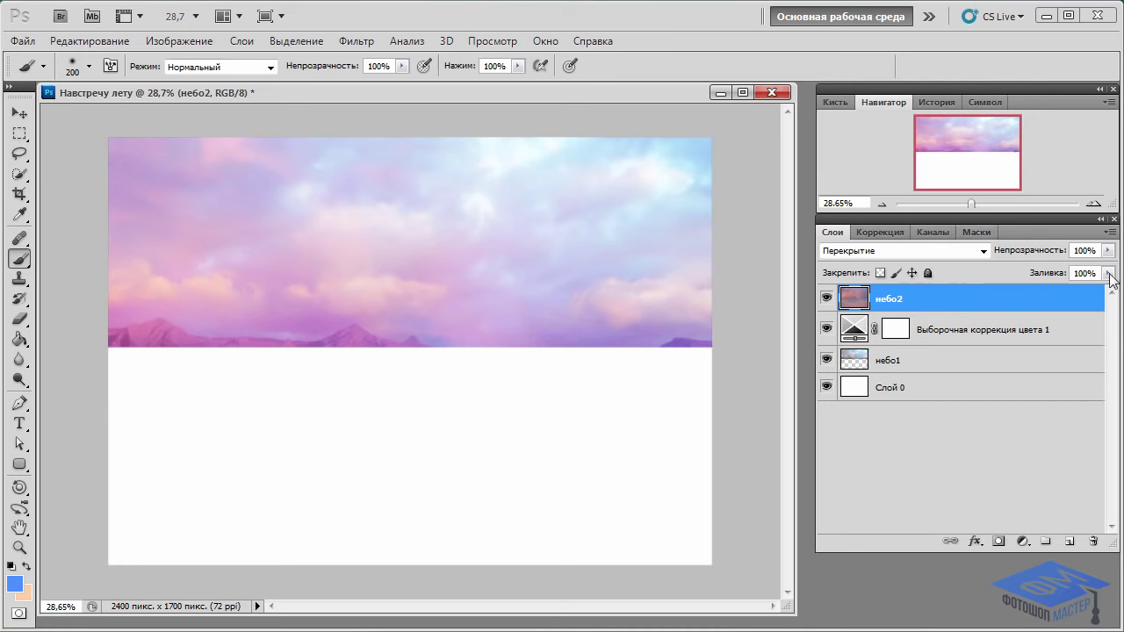
{"action": "left_click_drag", "start_coordinate": [1108, 250], "coordinate": [1083, 275]}
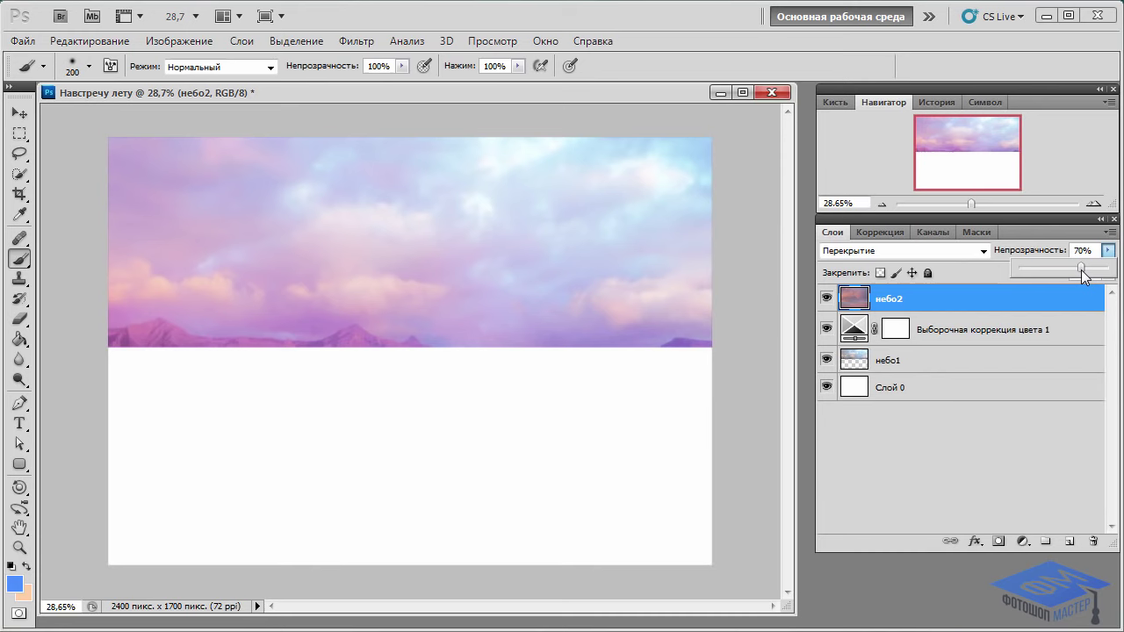
{"action": "left_click", "coordinate": [1012, 294]}
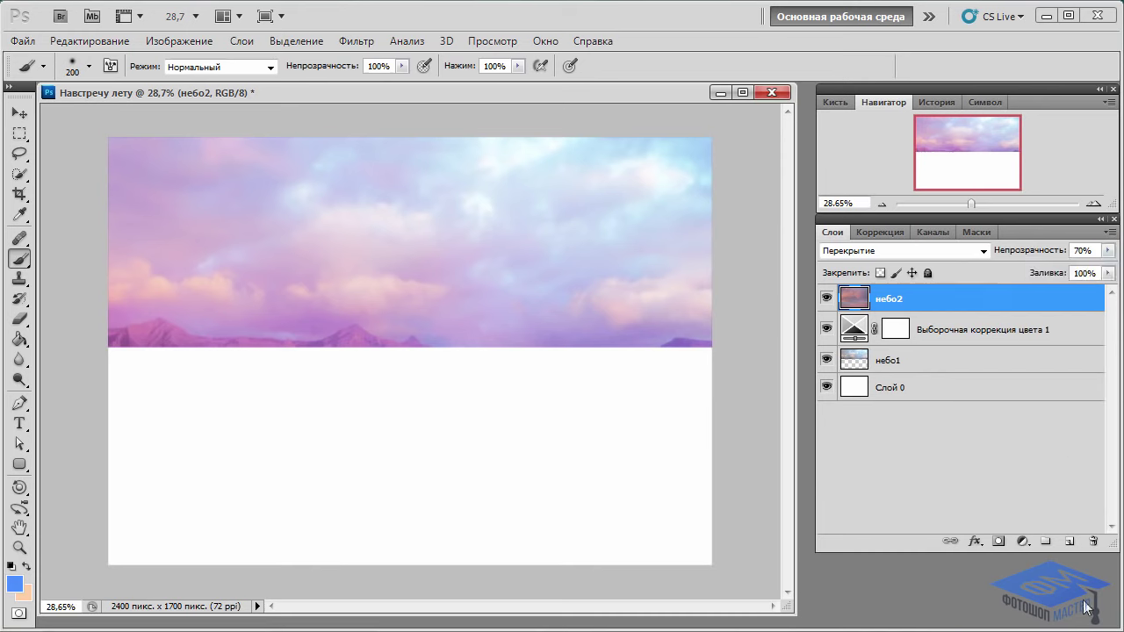
Add a layer named синий цвет with a blue foreground colour in Мягкий свет (Soft Light) mode
{"action": "left_click", "coordinate": [1069, 542]}
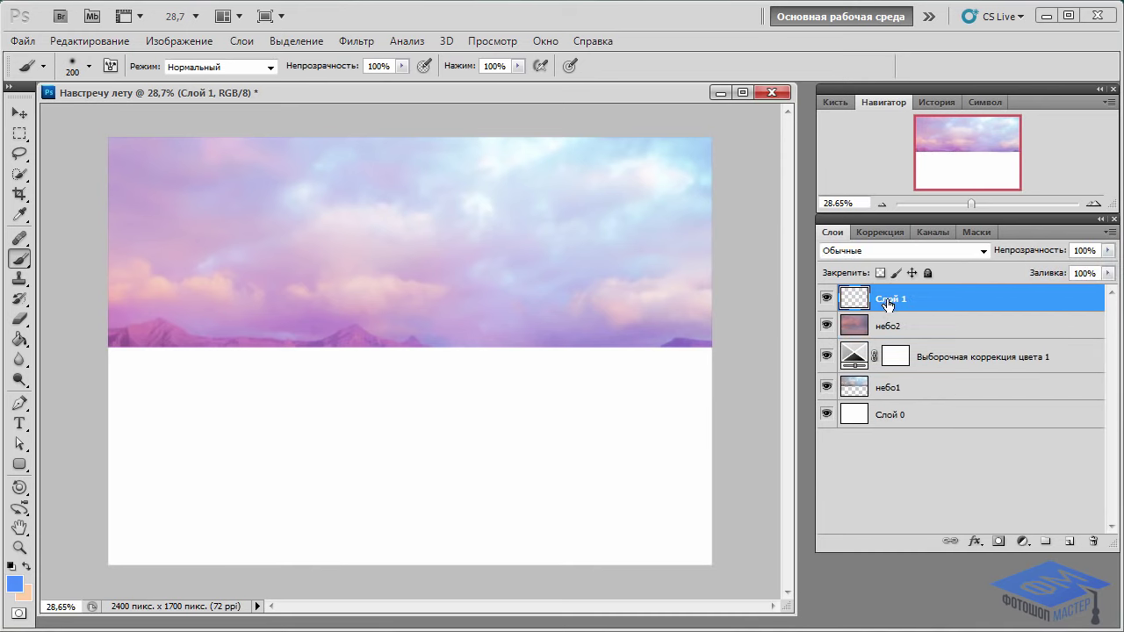
{"action": "type", "text": "синий цвет"}
{"action": "key", "text": "Return"}
{"action": "left_click", "coordinate": [14, 584]}
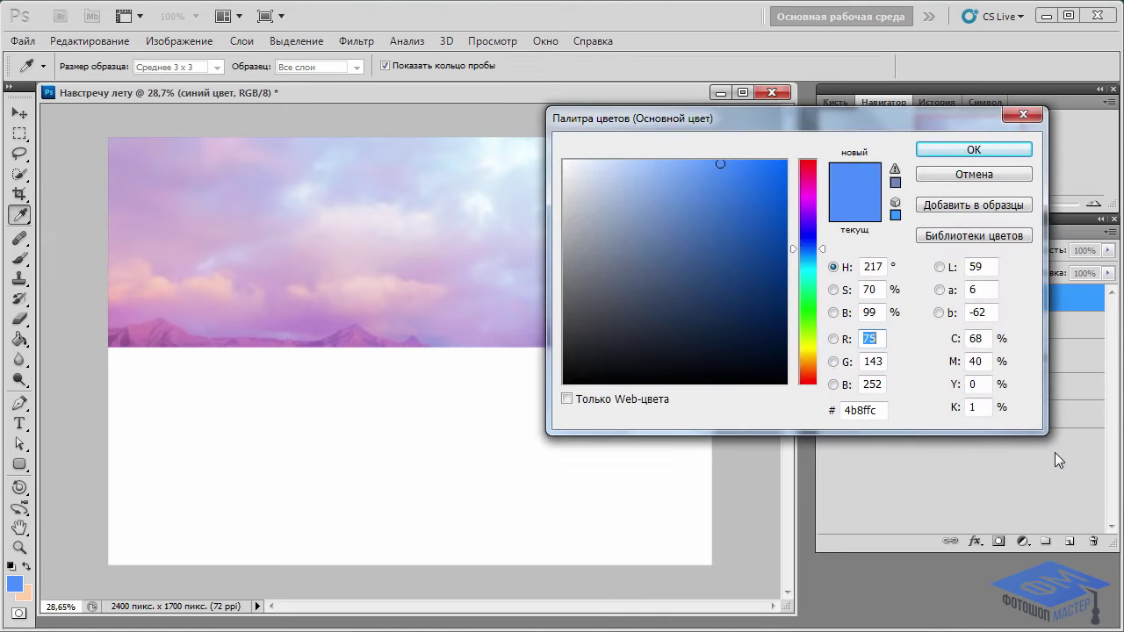
{"action": "left_click", "coordinate": [966, 151]}
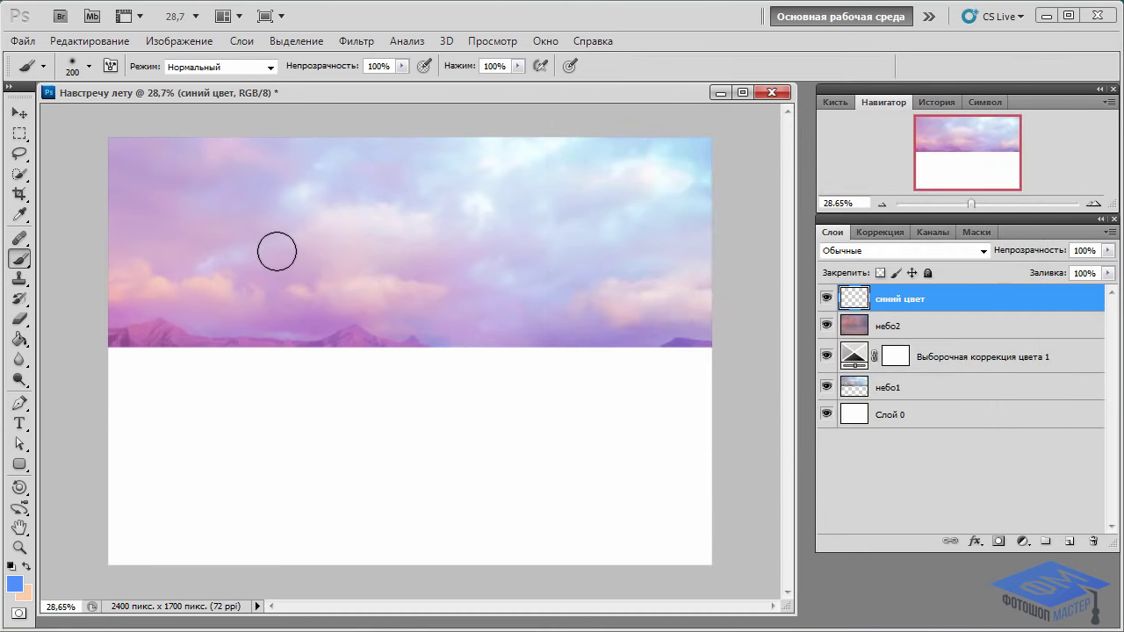
{"action": "left_click", "coordinate": [983, 254]}
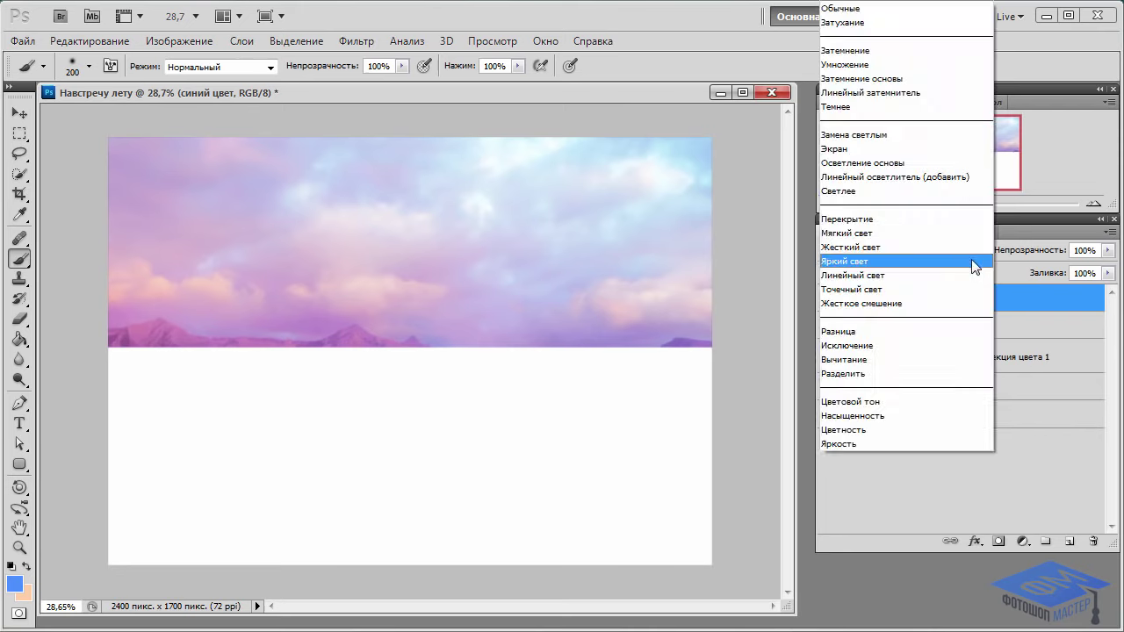
{"action": "left_click", "coordinate": [876, 229]}
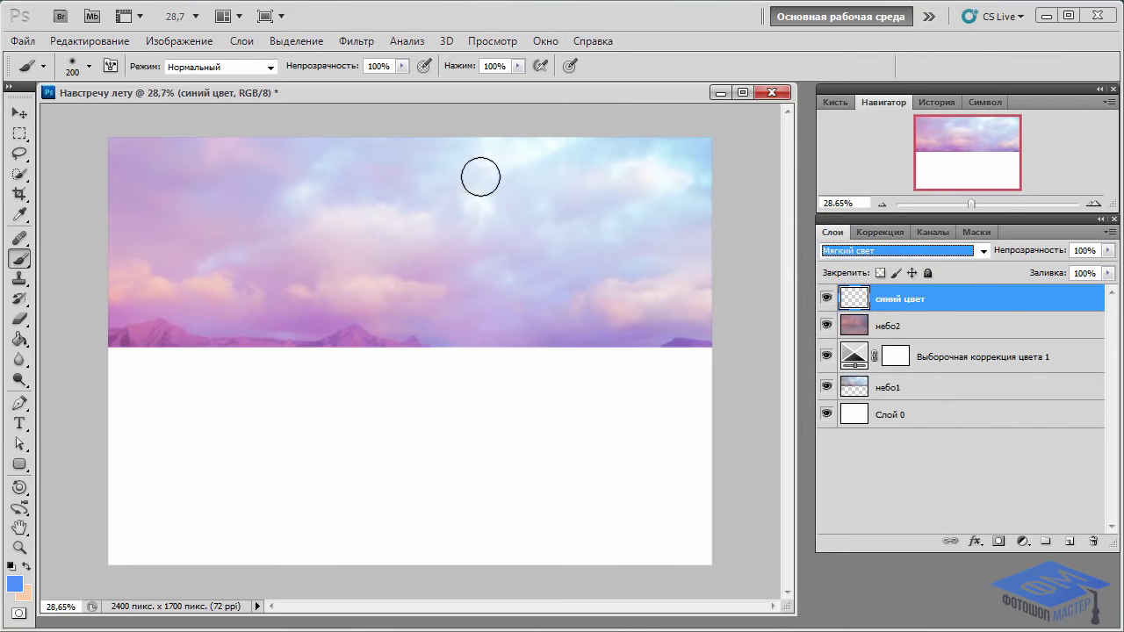
Brush blue across the top of the sky and near the mountains, varying brush size and opacity
{"action": "key", "text": "Return"}
{"action": "key", "text": "bracketright"}
{"action": "key", "text": "bracketright"}
{"action": "key", "text": "bracketright"}
{"action": "left_click_drag", "start_coordinate": [417, 147], "coordinate": [698, 170]}
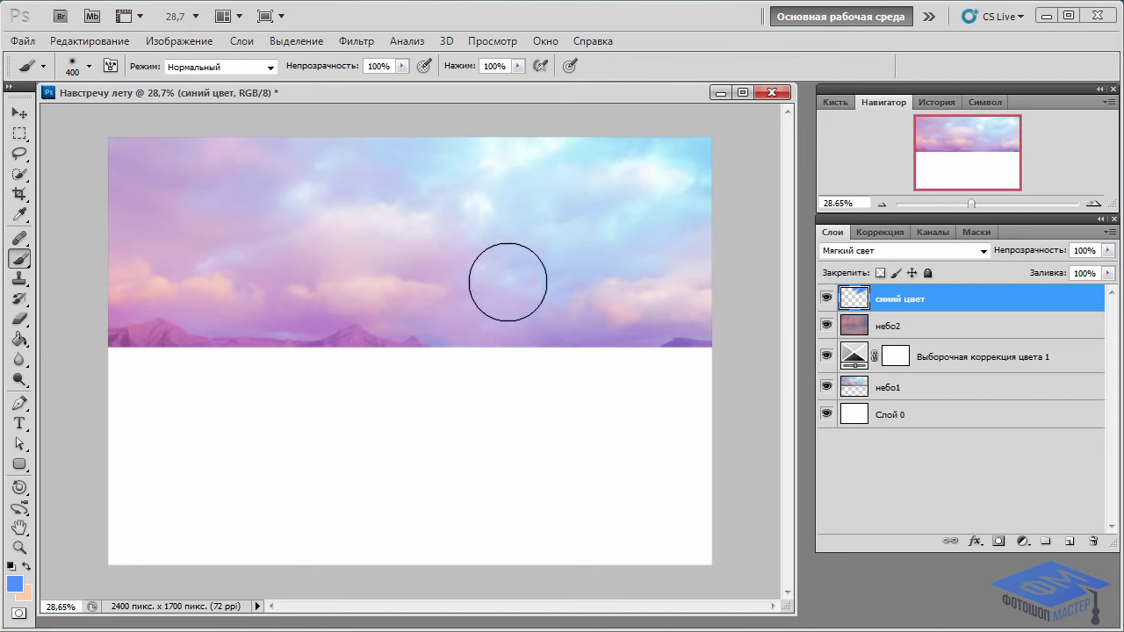
{"action": "key", "text": "bracketleft"}
{"action": "key", "text": "bracketleft"}
{"action": "key", "text": "bracketleft"}
{"action": "key", "text": "bracketleft"}
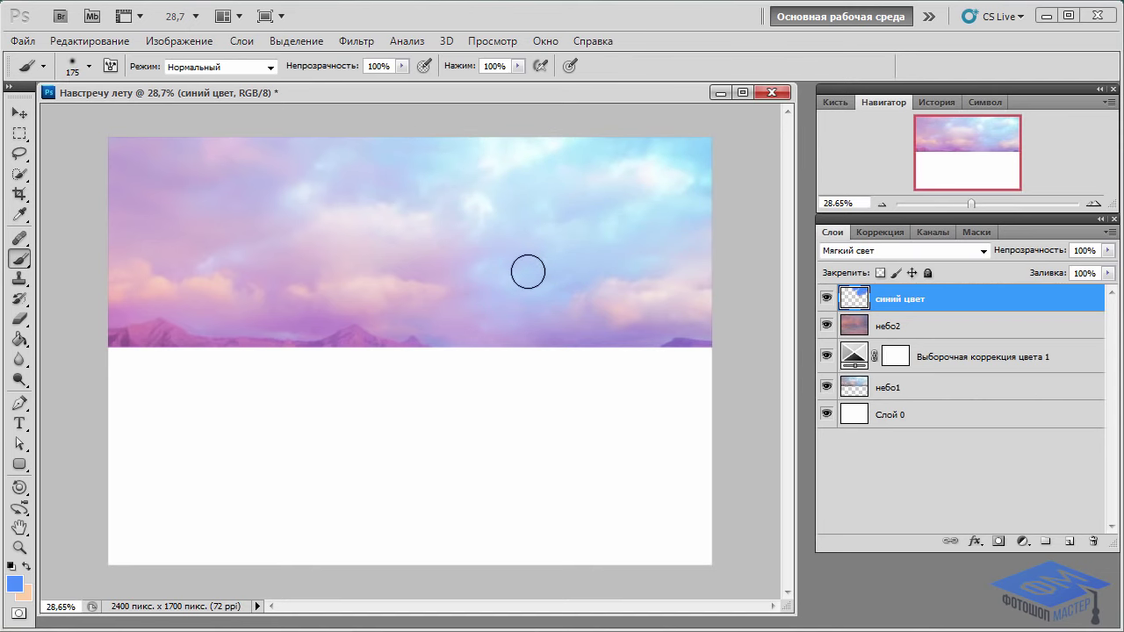
{"action": "mouse_move", "coordinate": [527, 269]}
{"action": "left_mouse_down"}
{"action": "mouse_move", "coordinate": [422, 321]}
{"action": "mouse_move", "coordinate": [494, 244]}
{"action": "mouse_move", "coordinate": [442, 262]}
{"action": "left_mouse_up"}
{"action": "key", "text": "bracketleft"}
{"action": "key", "text": "bracketleft"}
{"action": "key", "text": "bracketleft"}
{"action": "key", "text": "bracketleft"}
{"action": "key", "text": "bracketleft"}
{"action": "left_click", "coordinate": [402, 66]}
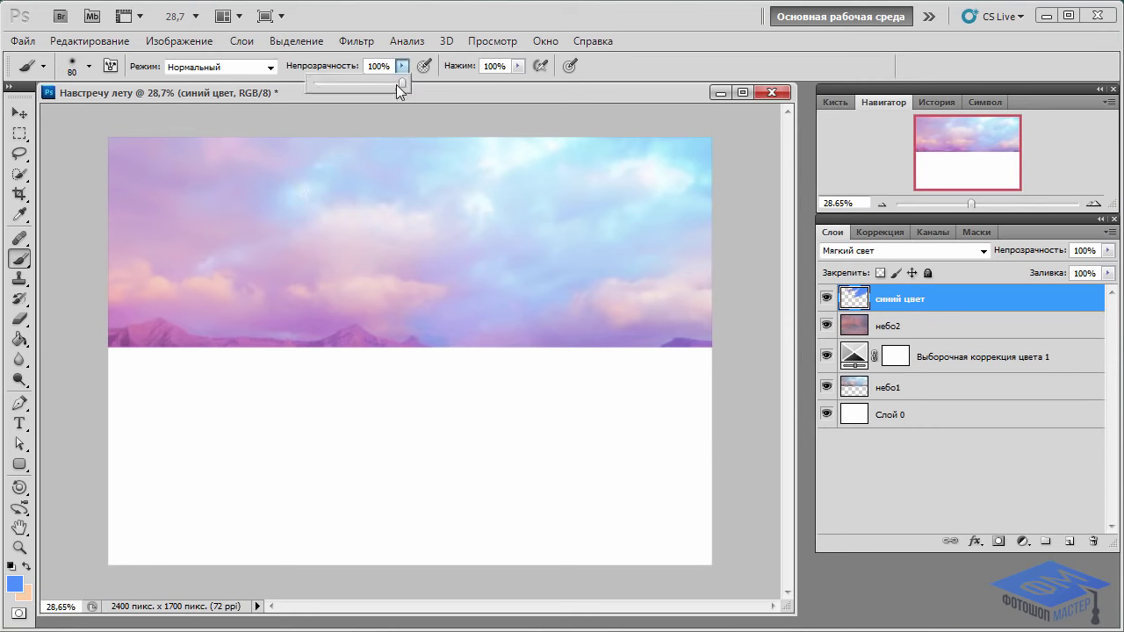
{"action": "left_click", "coordinate": [323, 193]}
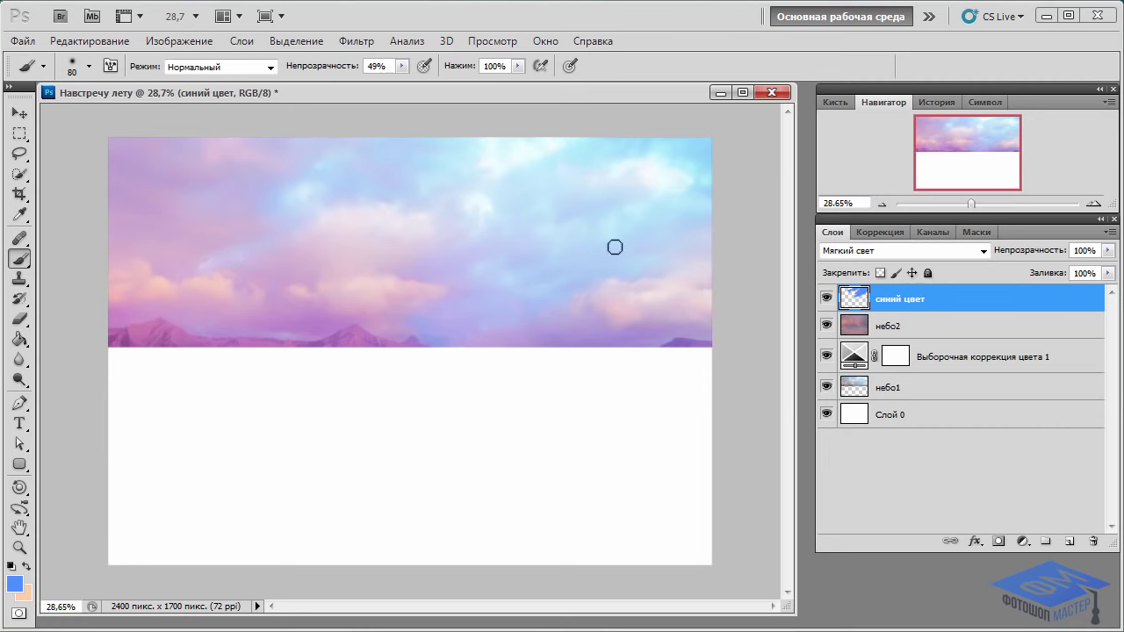
{"action": "key", "text": "bracketright"}
{"action": "key", "text": "bracketright"}
{"action": "key", "text": "bracketright"}
{"action": "left_click", "coordinate": [402, 66]}
{"action": "left_click", "coordinate": [586, 141]}
Compare the синий цвет layer on and off and set its opacity to 80%
{"action": "left_click", "coordinate": [830, 298]}
{"action": "left_click", "coordinate": [1108, 250]}
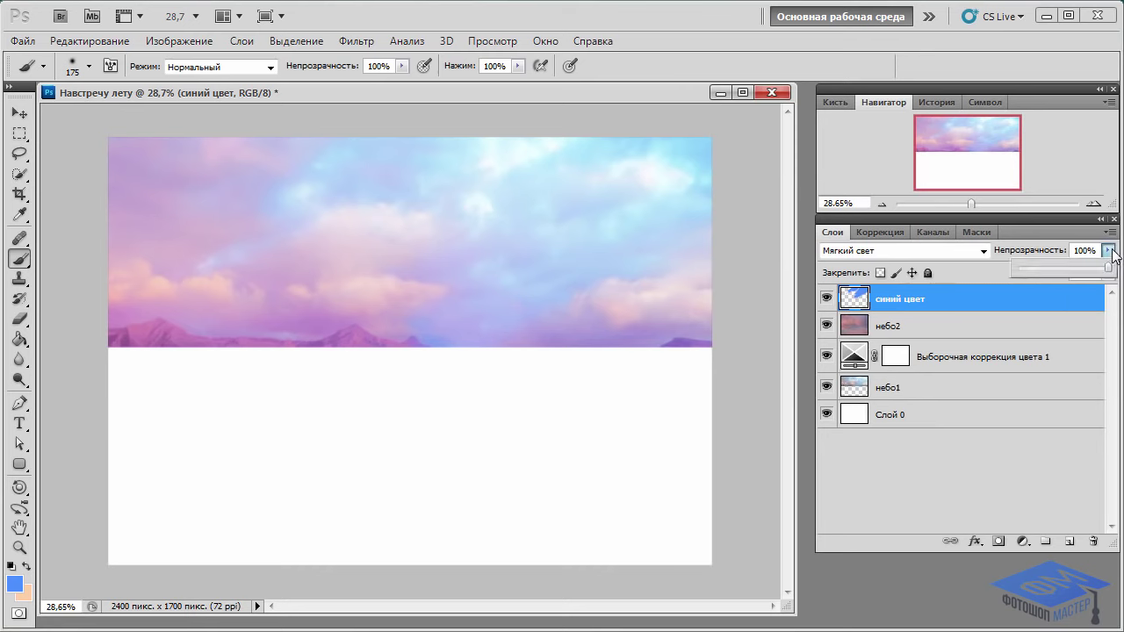
{"action": "left_click_drag", "start_coordinate": [1103, 267], "coordinate": [1092, 274]}
Add a layer named жёлтый цвет with a peach foreground colour in Цветность (Color) mode
{"action": "left_click", "coordinate": [1070, 543]}
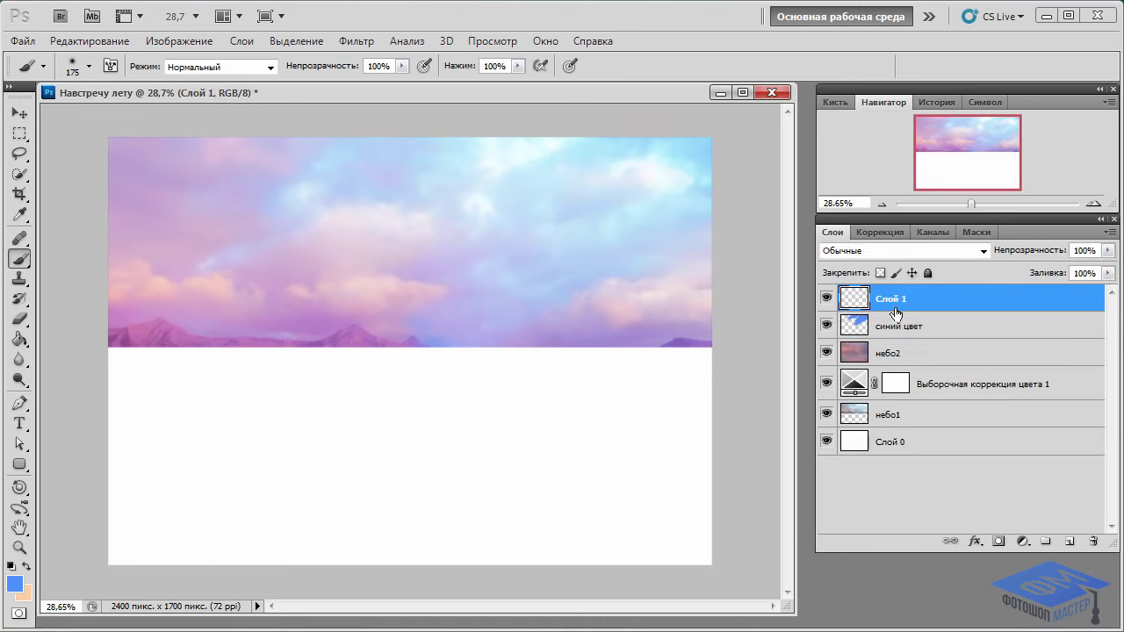
{"action": "double_click", "coordinate": [892, 302]}
{"action": "type", "text": "жёлтый цвет"}
{"action": "key", "text": "Return"}
{"action": "left_click", "coordinate": [28, 566]}
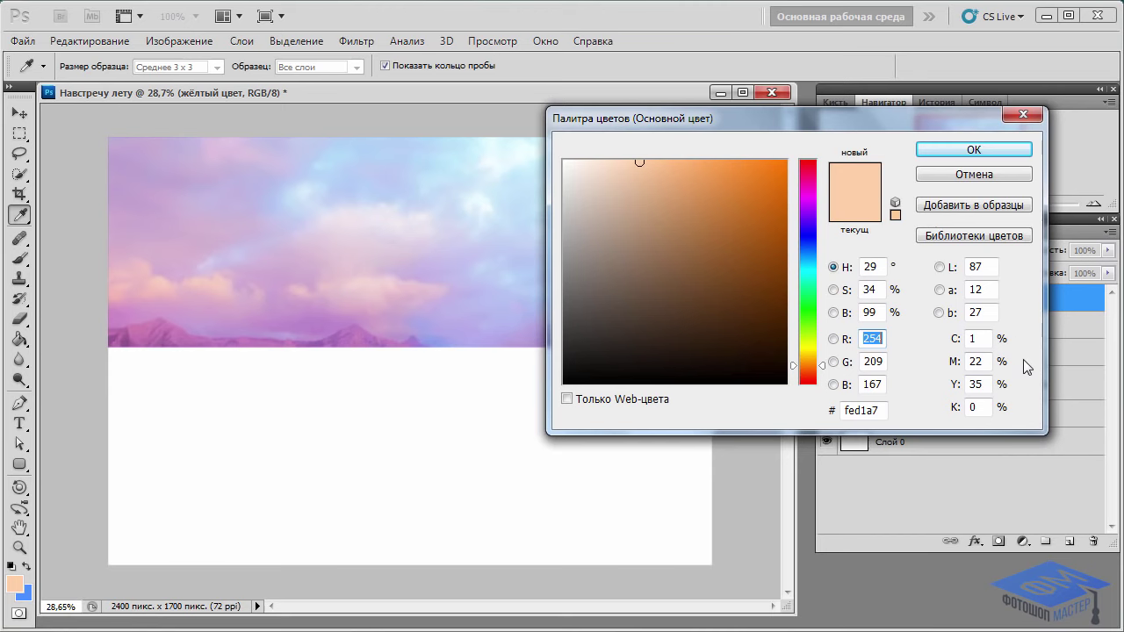
{"action": "left_click", "coordinate": [961, 151]}
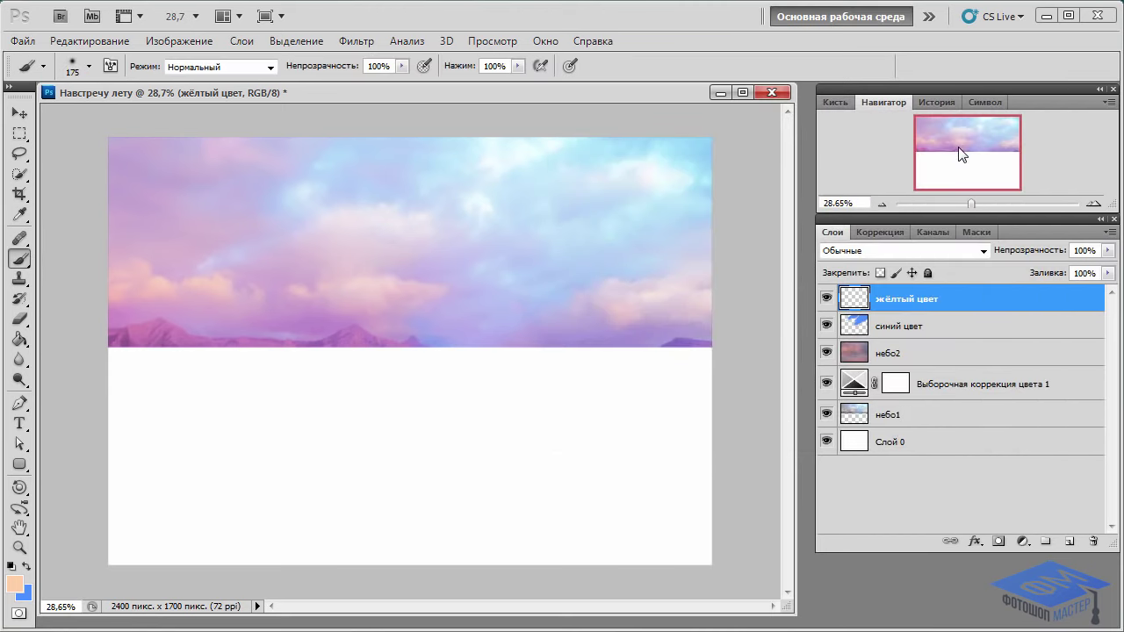
{"action": "left_click", "coordinate": [984, 251]}
{"action": "left_click", "coordinate": [869, 431]}
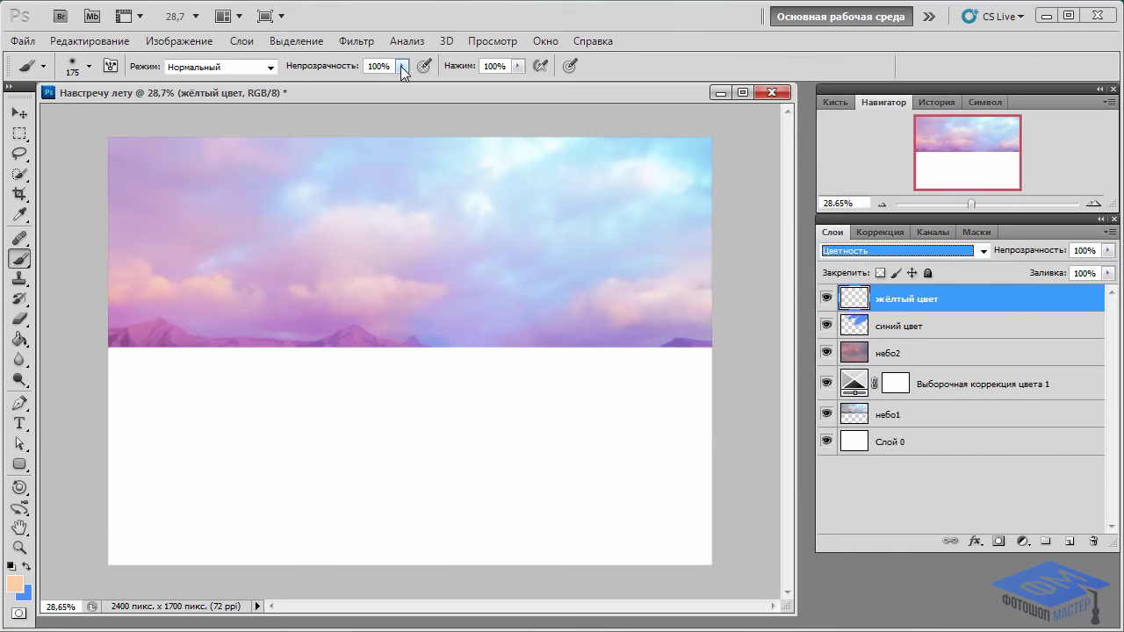
Paint faint peach strokes across the sky with a size-60 brush at about 10% opacity
{"action": "left_click", "coordinate": [402, 66]}
{"action": "left_click_drag", "start_coordinate": [326, 85], "coordinate": [322, 83]}
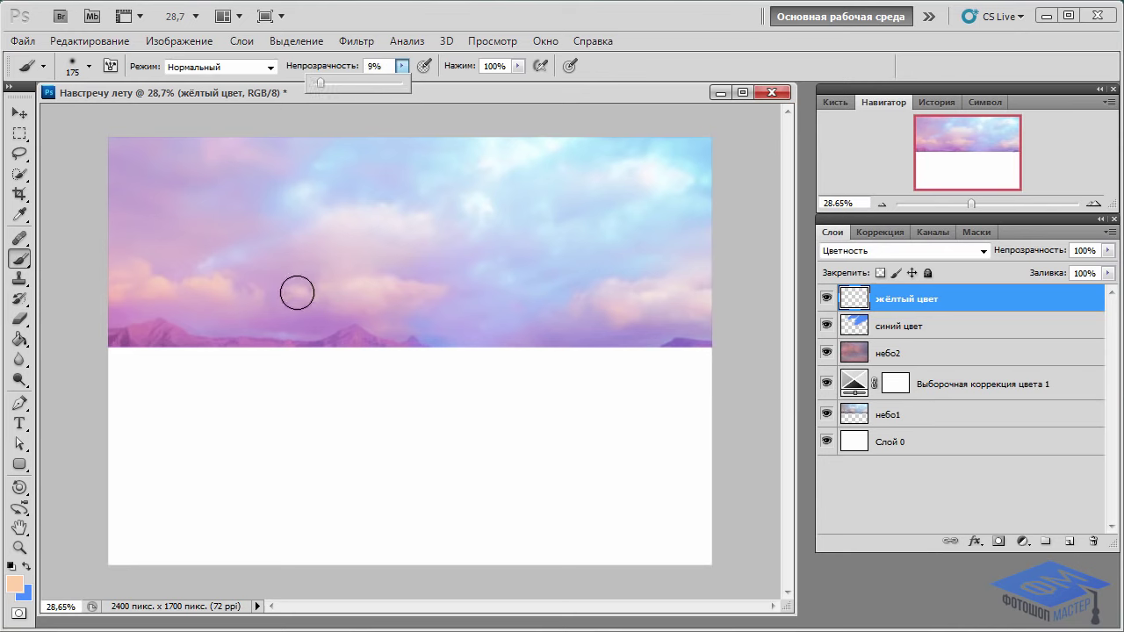
{"action": "key", "text": "bracketleft"}
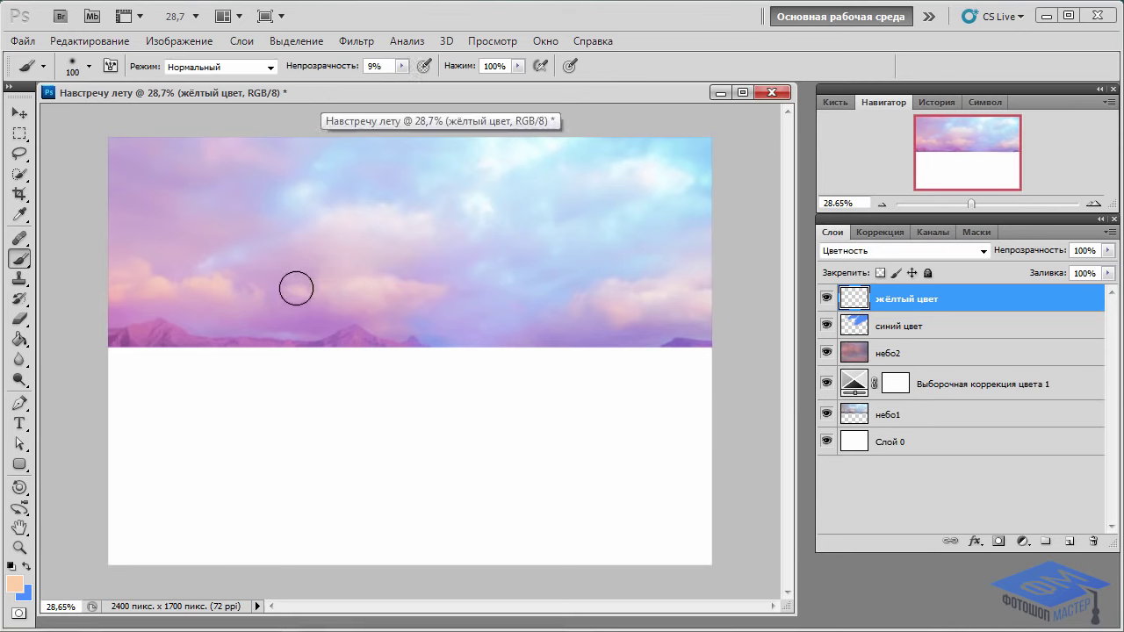
{"action": "key", "text": "bracketleft"}
{"action": "key", "text": "bracketleft"}
{"action": "key", "text": "bracketleft"}
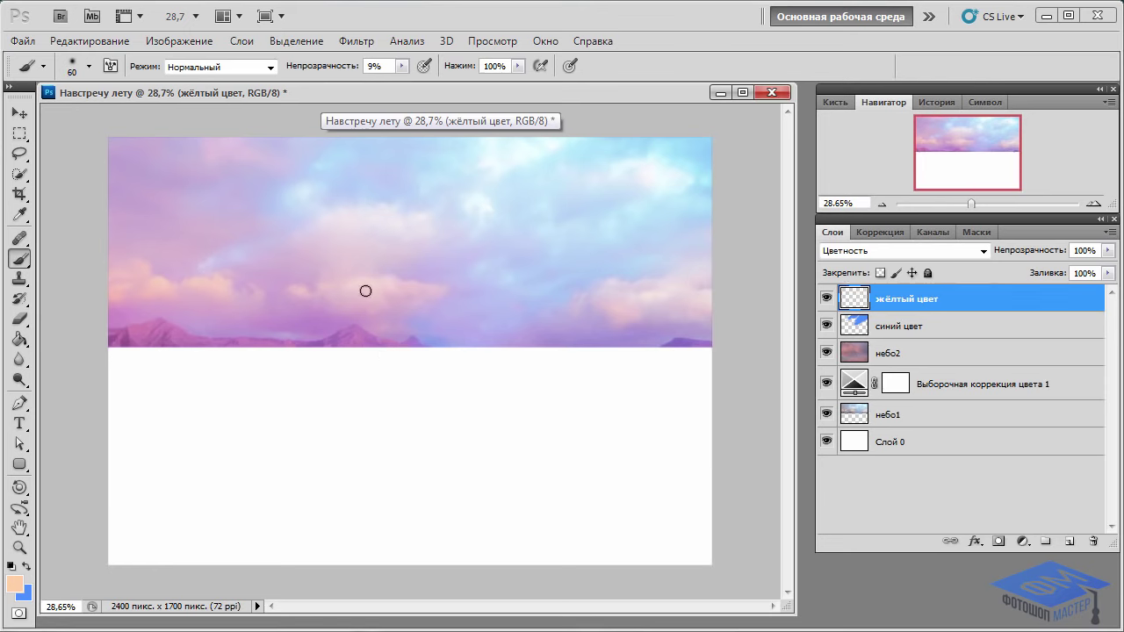
{"action": "left_click_drag", "start_coordinate": [365, 290], "coordinate": [378, 285]}
{"action": "mouse_move", "coordinate": [369, 294]}
{"action": "left_mouse_down"}
{"action": "mouse_move", "coordinate": [324, 218]}
{"action": "mouse_move", "coordinate": [389, 223]}
{"action": "mouse_move", "coordinate": [354, 212]}
{"action": "left_mouse_up"}
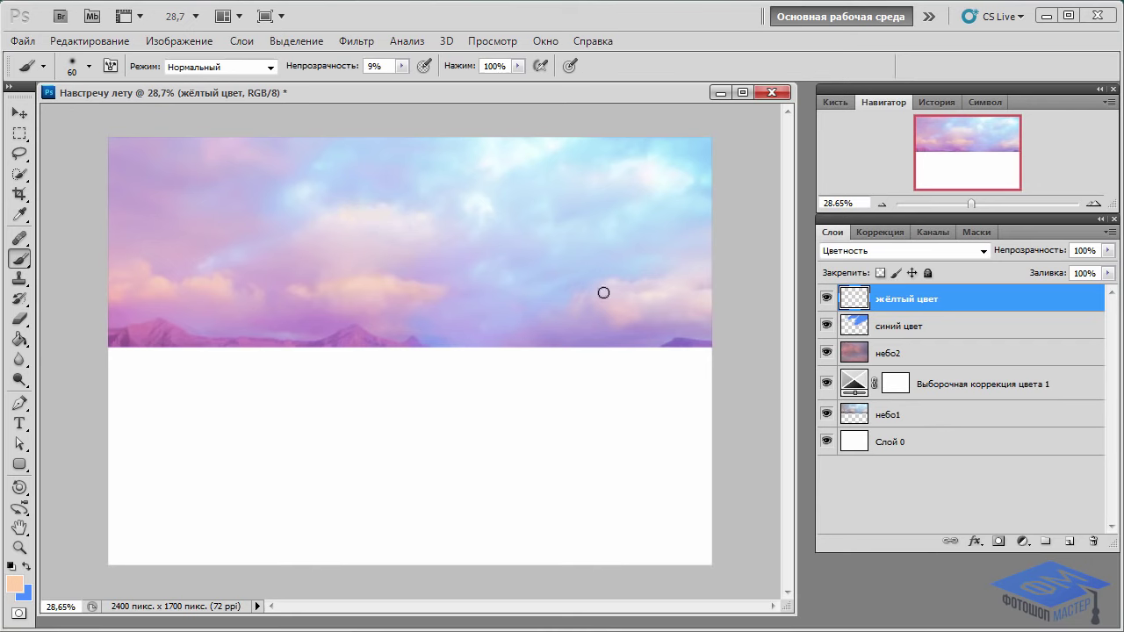
{"action": "left_click_drag", "start_coordinate": [602, 290], "coordinate": [524, 266]}
{"action": "left_click_drag", "start_coordinate": [233, 225], "coordinate": [271, 176]}
{"action": "left_click_drag", "start_coordinate": [326, 210], "coordinate": [390, 285]}
{"action": "mouse_move", "coordinate": [610, 285]}
{"action": "left_mouse_down"}
{"action": "mouse_move", "coordinate": [682, 278]}
{"action": "mouse_move", "coordinate": [404, 213]}
{"action": "left_mouse_up"}
Duplicate жёлтый цвет, set the copy to Перекрытие (Overlay), and add an empty layer on top
{"action": "key", "text": "ctrl+j"}
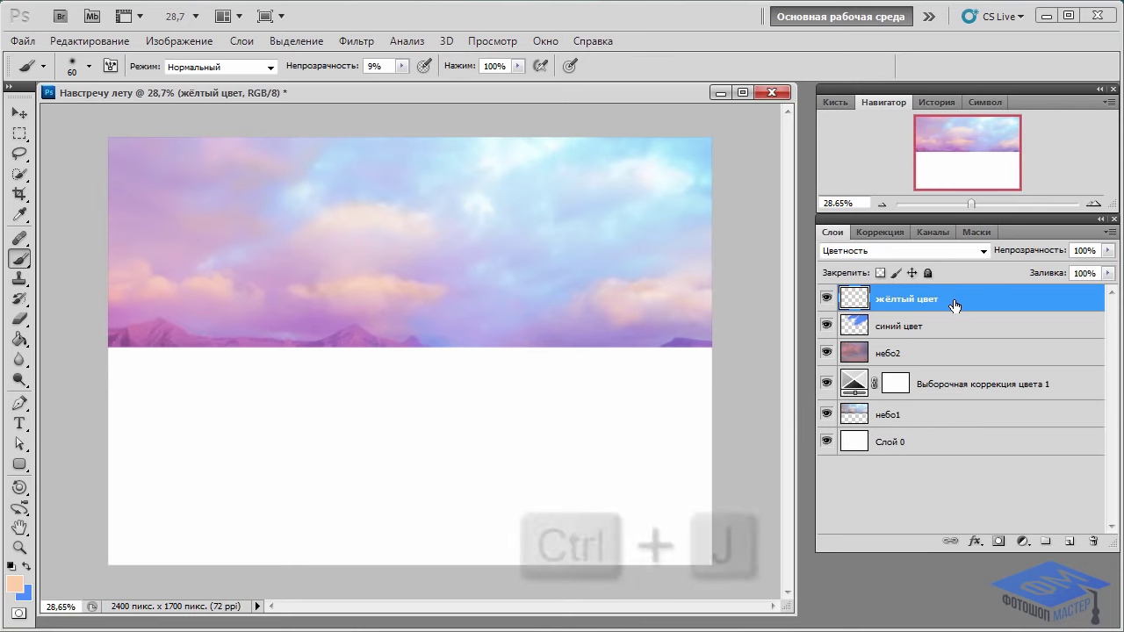
{"action": "key", "text": "ctrl+j"}
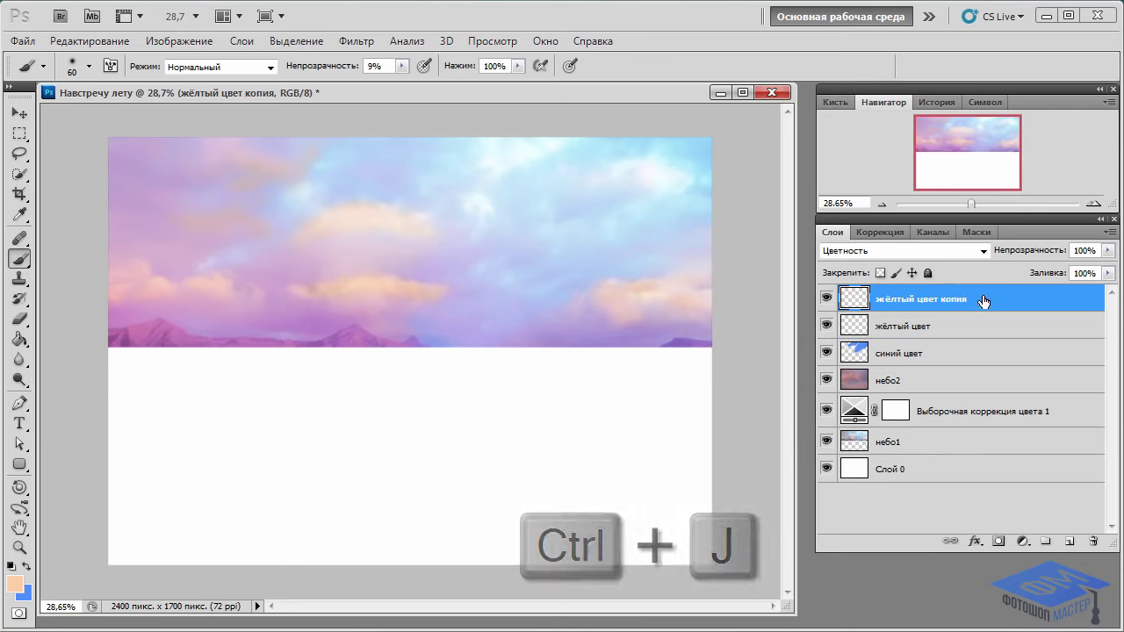
{"action": "left_click", "coordinate": [983, 251]}
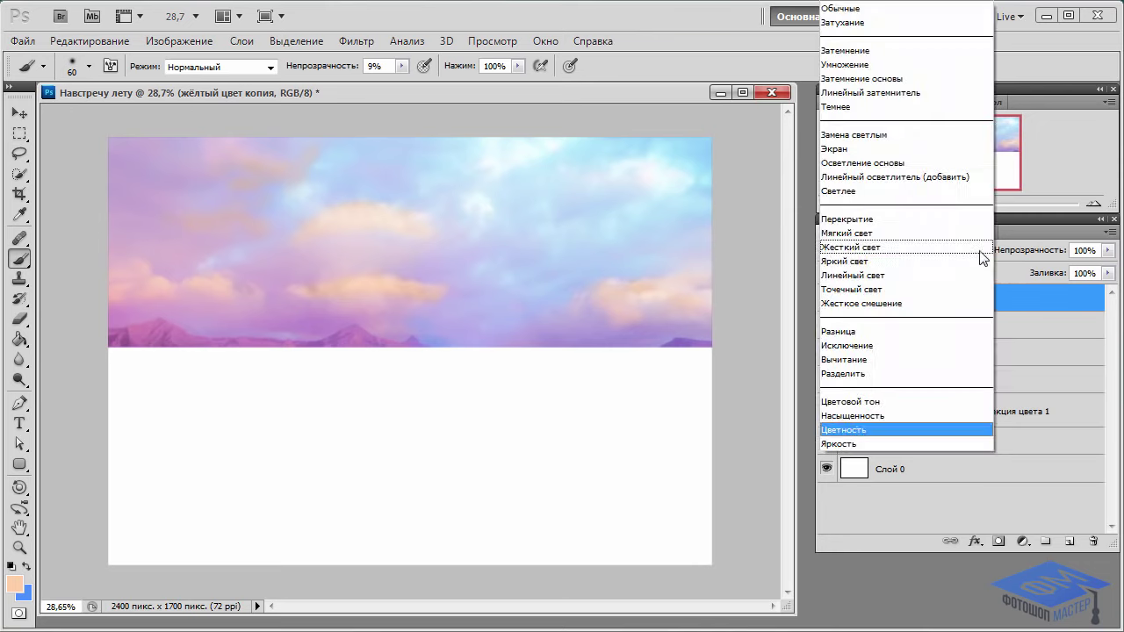
{"action": "left_click", "coordinate": [877, 219]}
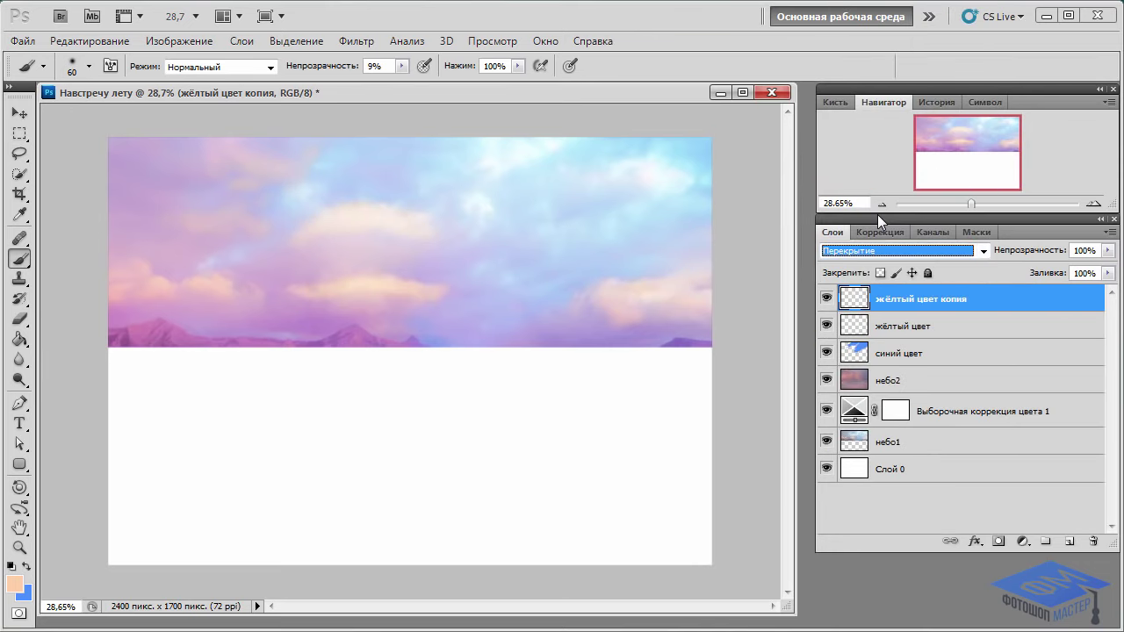
{"action": "left_click", "coordinate": [1068, 544]}
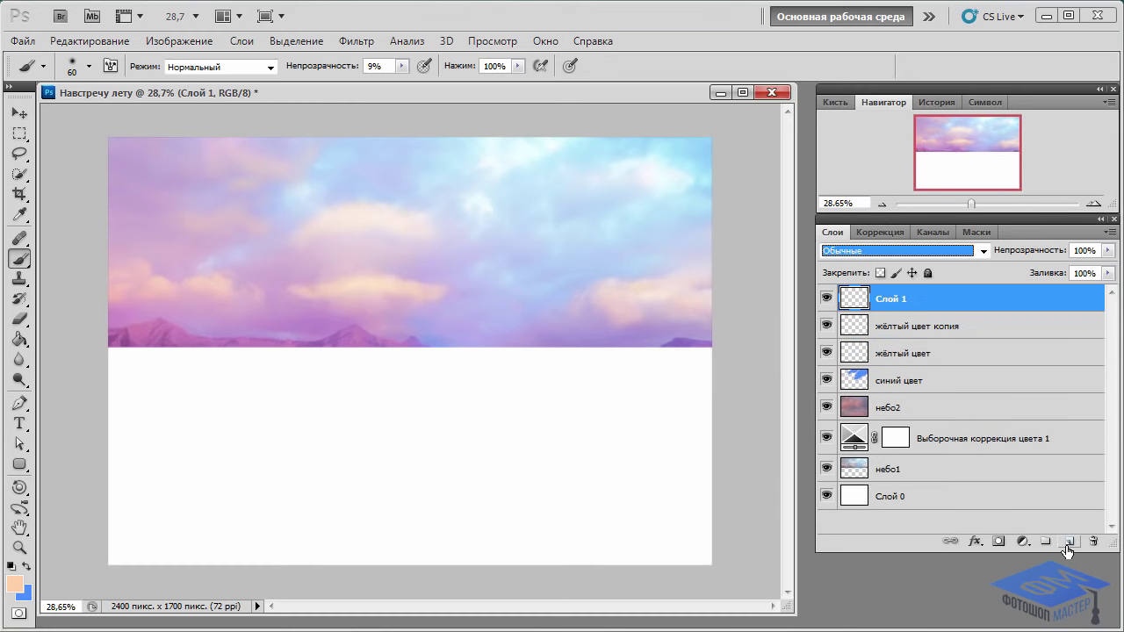
On a layer renamed жёлтый блик, paint one 1300 px full-opacity glow at the horizon centre
{"action": "double_click", "coordinate": [891, 300]}
{"action": "type", "text": "жёлтый блик"}
{"action": "key", "text": "Return"}
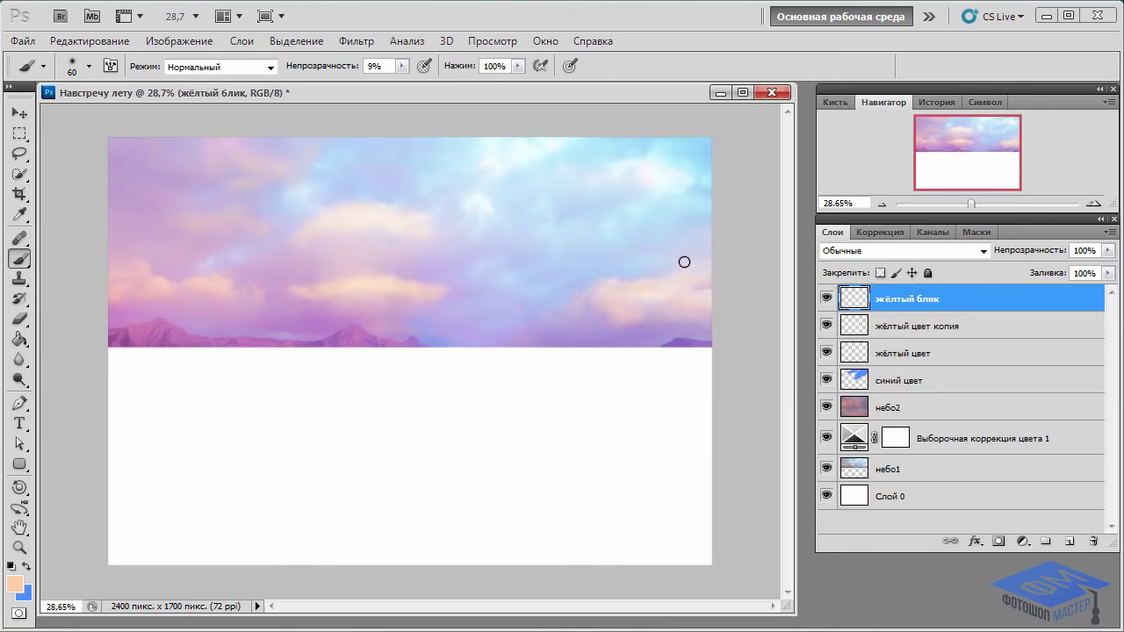
{"action": "left_click", "coordinate": [401, 66]}
{"action": "mouse_move", "coordinate": [404, 81]}
{"action": "left_mouse_down"}
{"action": "mouse_move", "coordinate": [439, 85]}
{"action": "mouse_move", "coordinate": [462, 231]}
{"action": "left_mouse_up"}
{"action": "key", "text": "bracketright"}
{"action": "key", "text": "bracketright"}
{"action": "key", "text": "bracketright"}
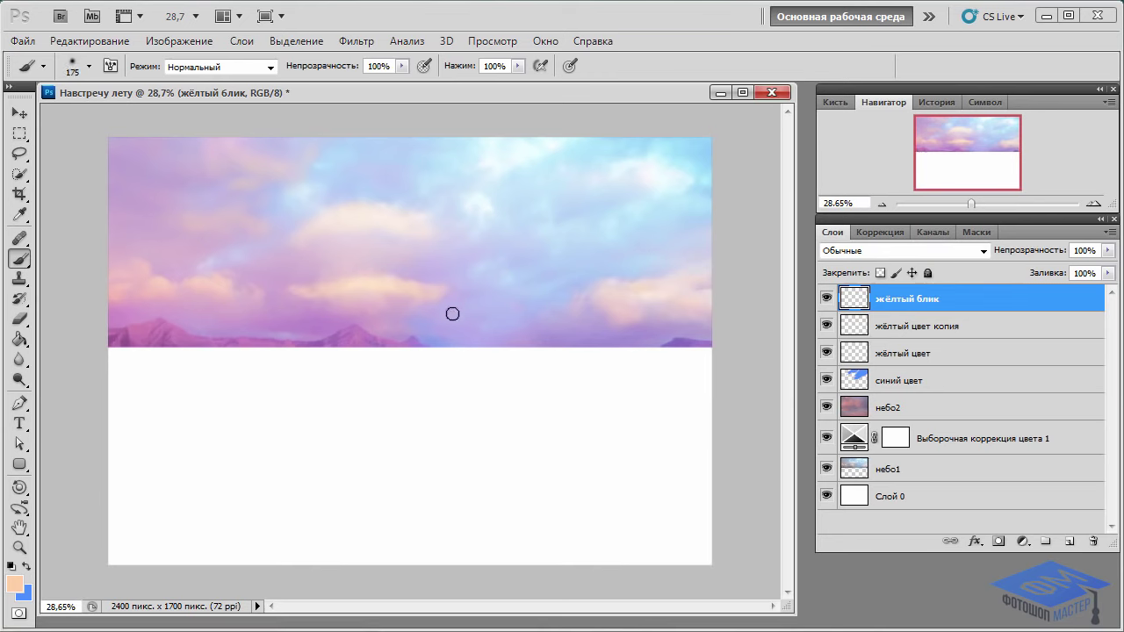
{"action": "key", "text": "bracketright"}
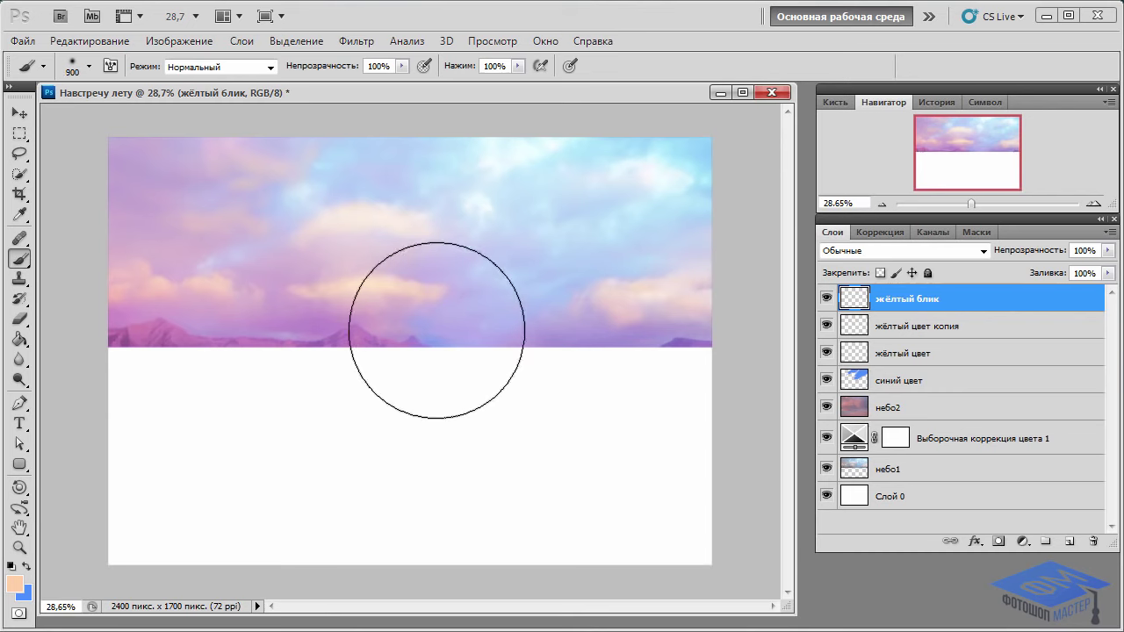
{"action": "key", "text": "bracketright"}
{"action": "key", "text": "bracketright"}
{"action": "key", "text": "bracketright"}
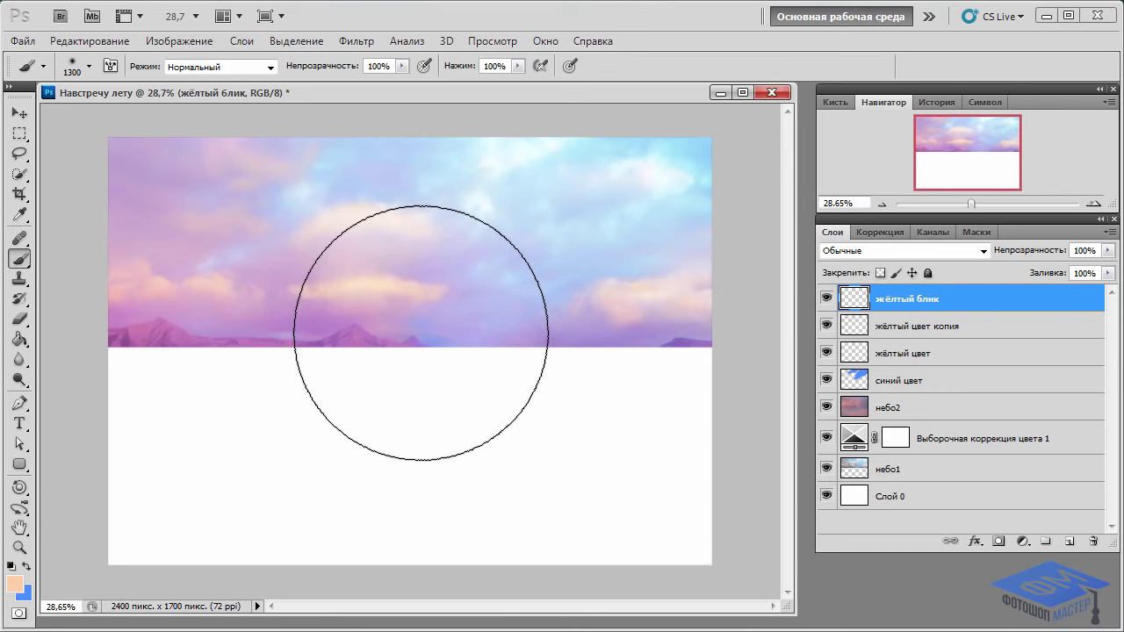
{"action": "left_click", "coordinate": [420, 333]}
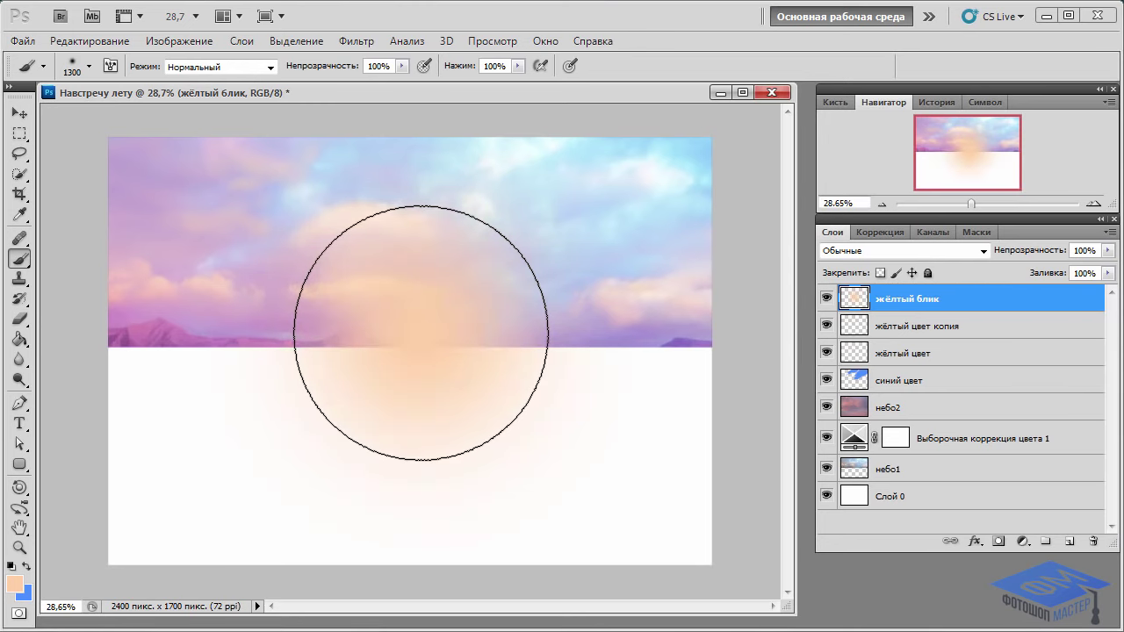
Set жёлтый блик to Цветность, add a Перекрытие (Overlay) copy, and select both layers
{"action": "left_click", "coordinate": [984, 251]}
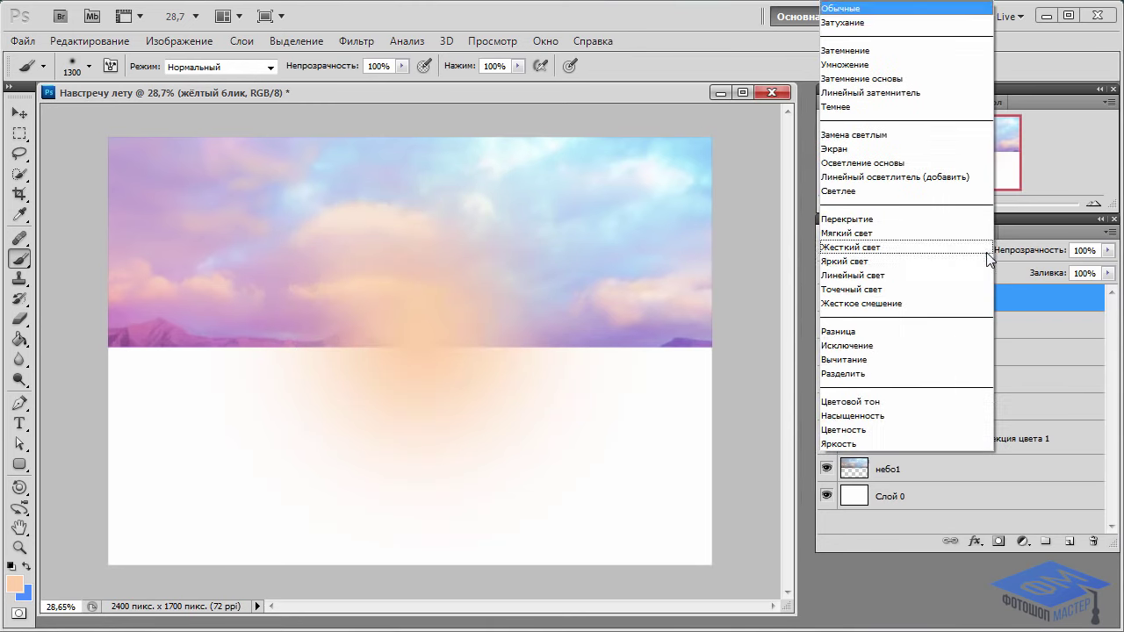
{"action": "left_click", "coordinate": [869, 427]}
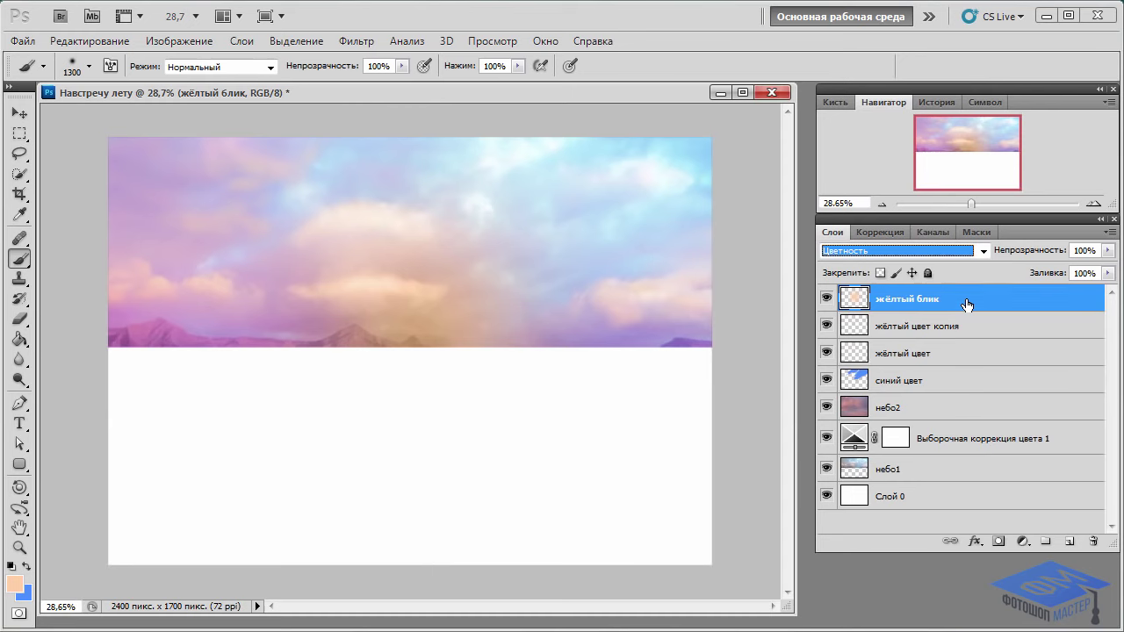
{"action": "key", "text": "ctrl+j"}
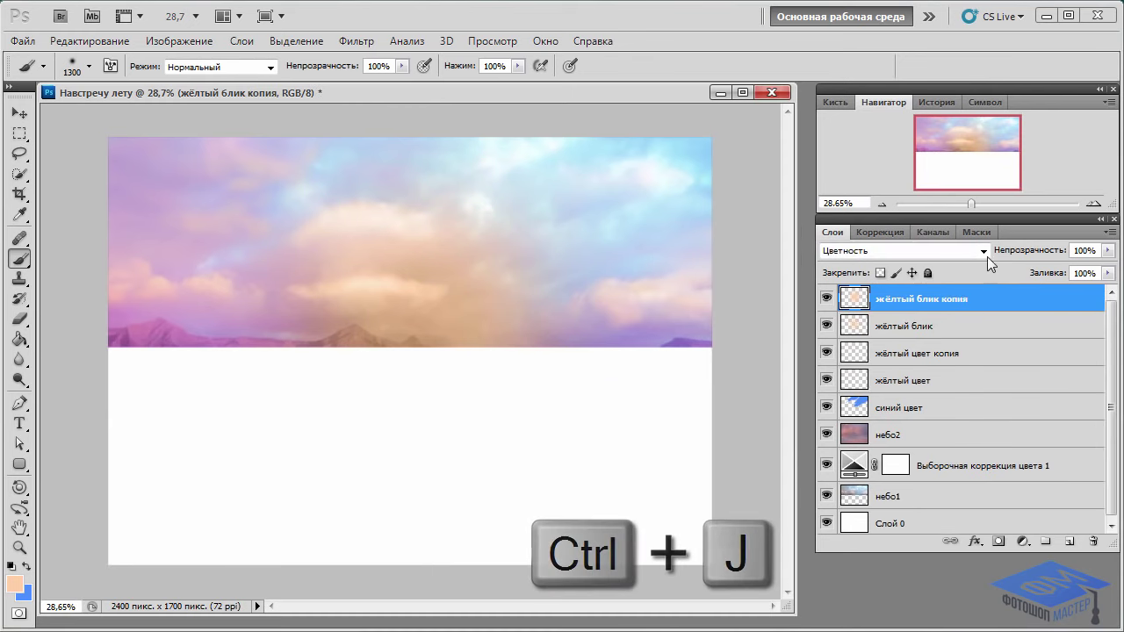
{"action": "left_click", "coordinate": [984, 252]}
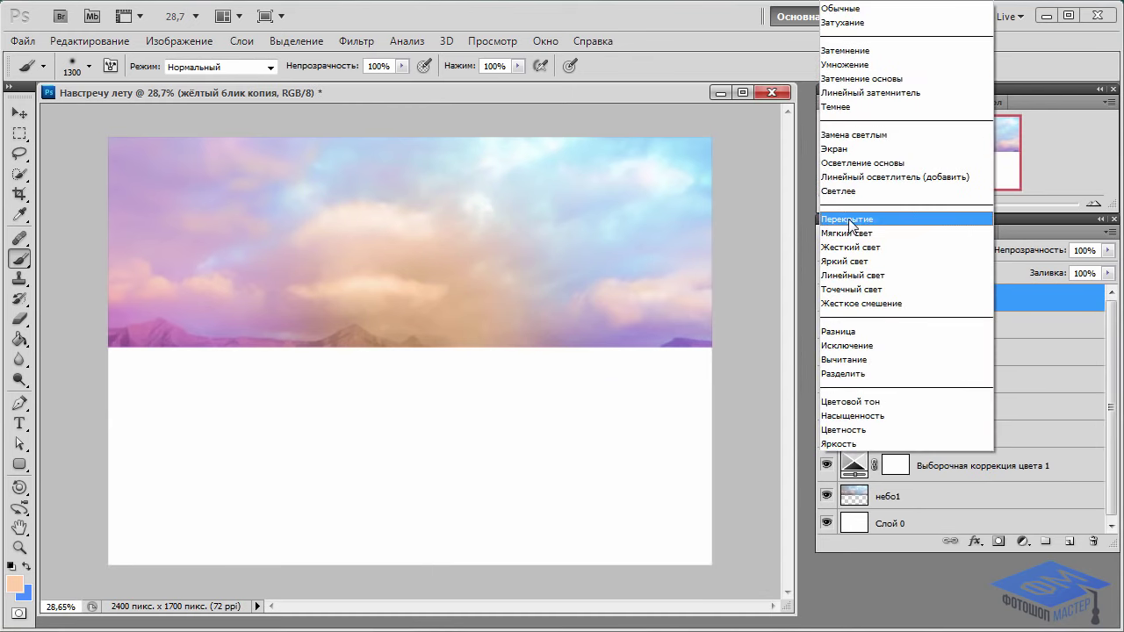
{"action": "left_click", "coordinate": [848, 219]}
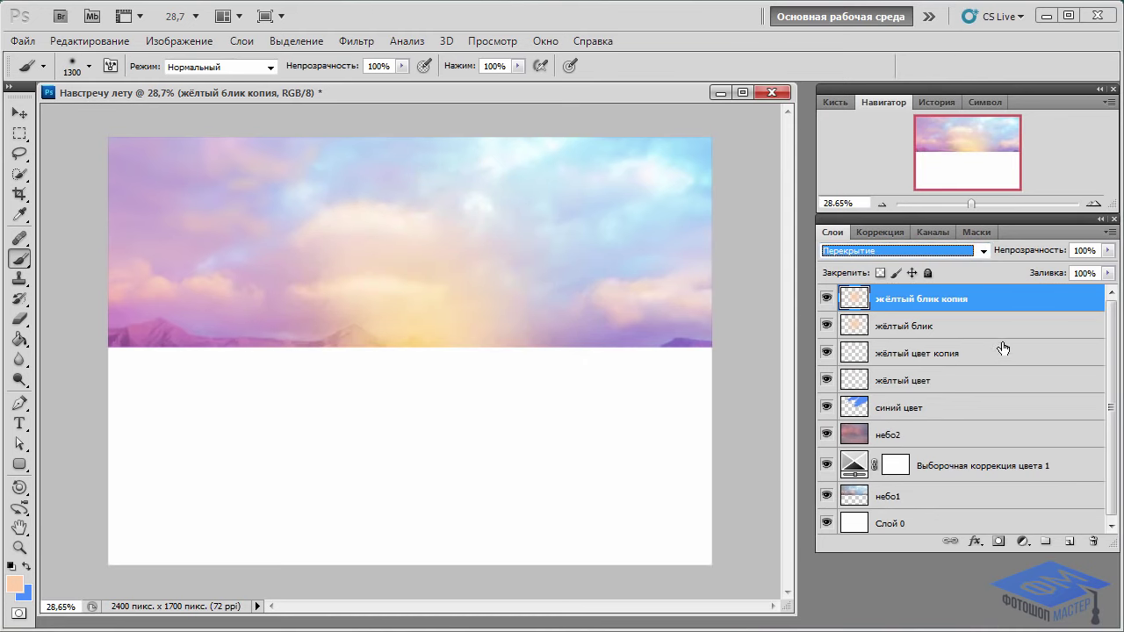
{"action": "left_click", "coordinate": [953, 327], "text": "shift"}
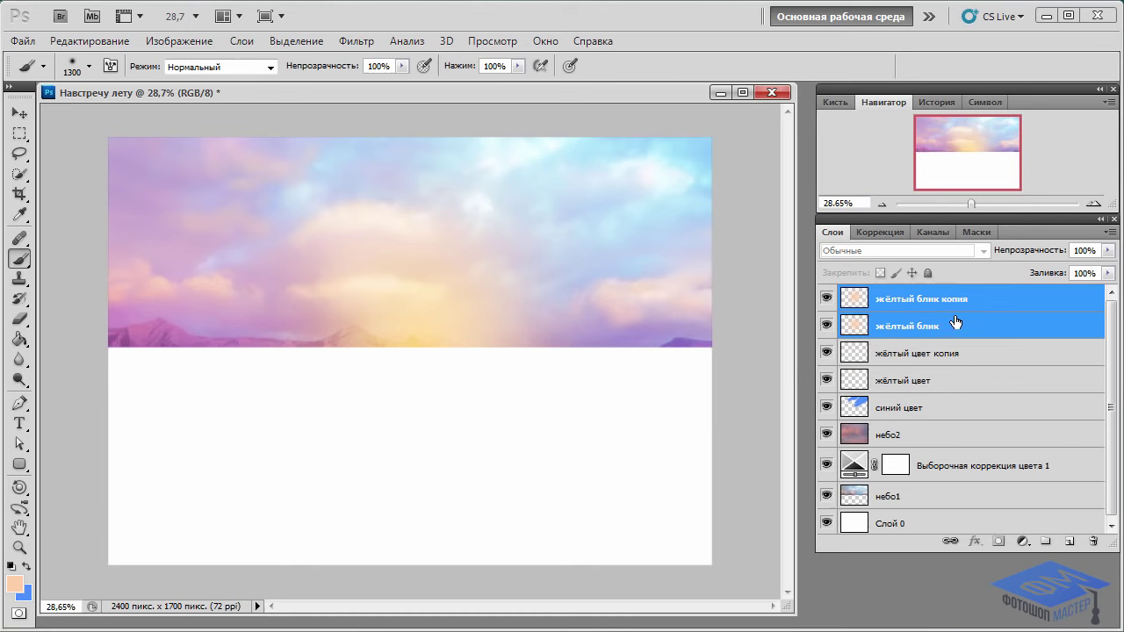
Move the glow layers toward the upper-left sky and group every layer into Группа 1
{"action": "key", "text": "v"}
{"action": "left_click_drag", "start_coordinate": [498, 405], "coordinate": [352, 285]}
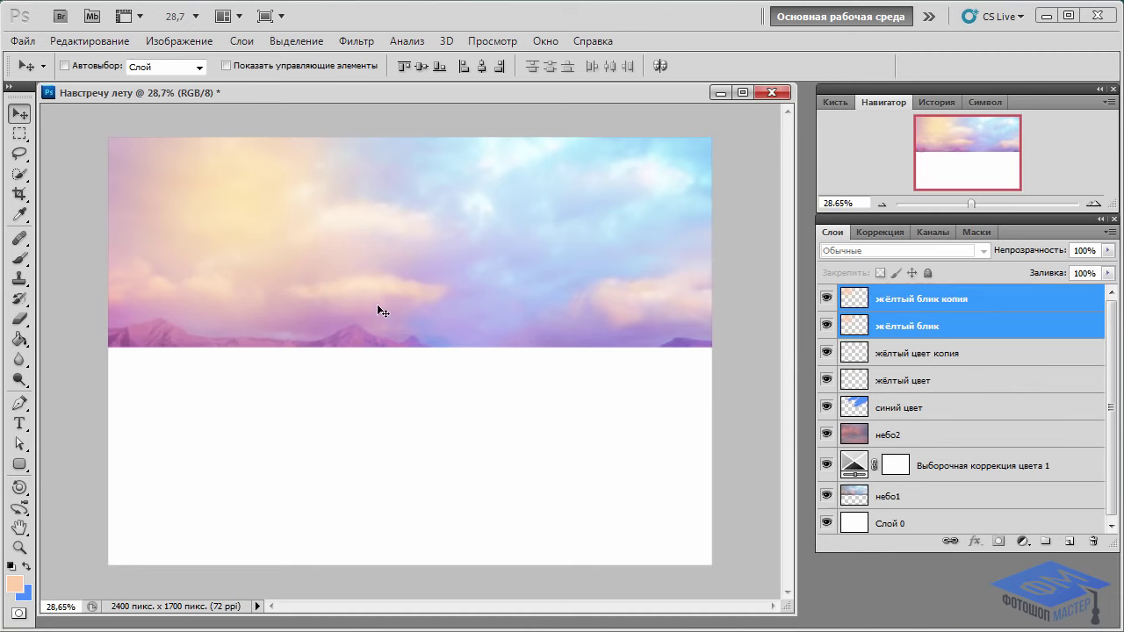
{"action": "left_click", "coordinate": [1015, 307]}
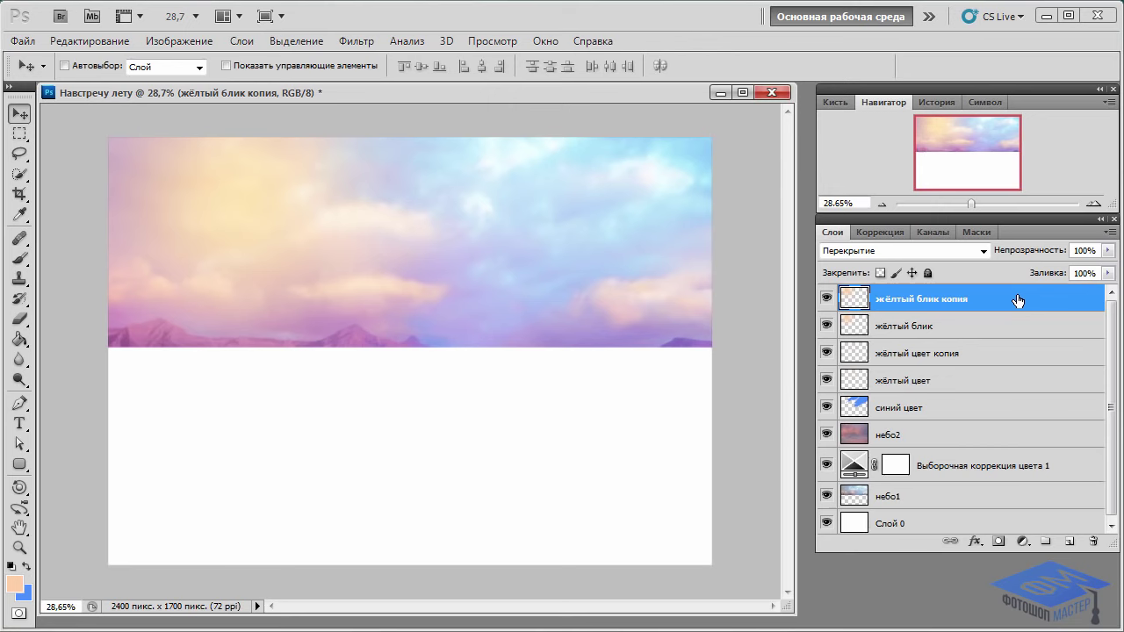
{"action": "scroll", "coordinate": [1108, 387], "scroll_direction": "down", "scroll_amount": 1}
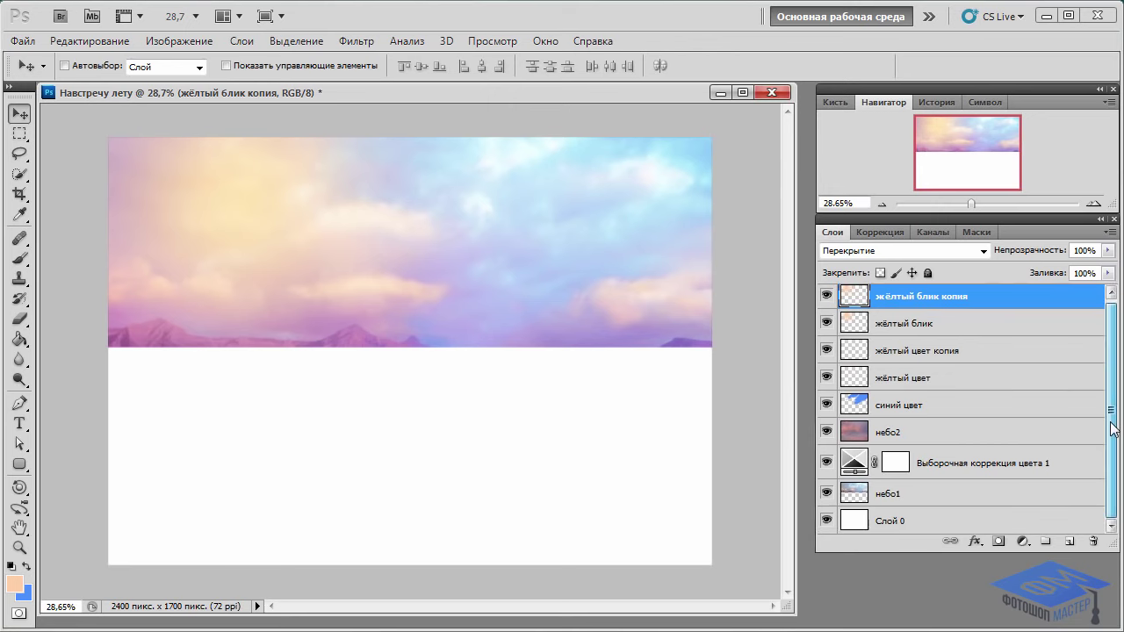
{"action": "left_click", "coordinate": [935, 518], "text": "shift"}
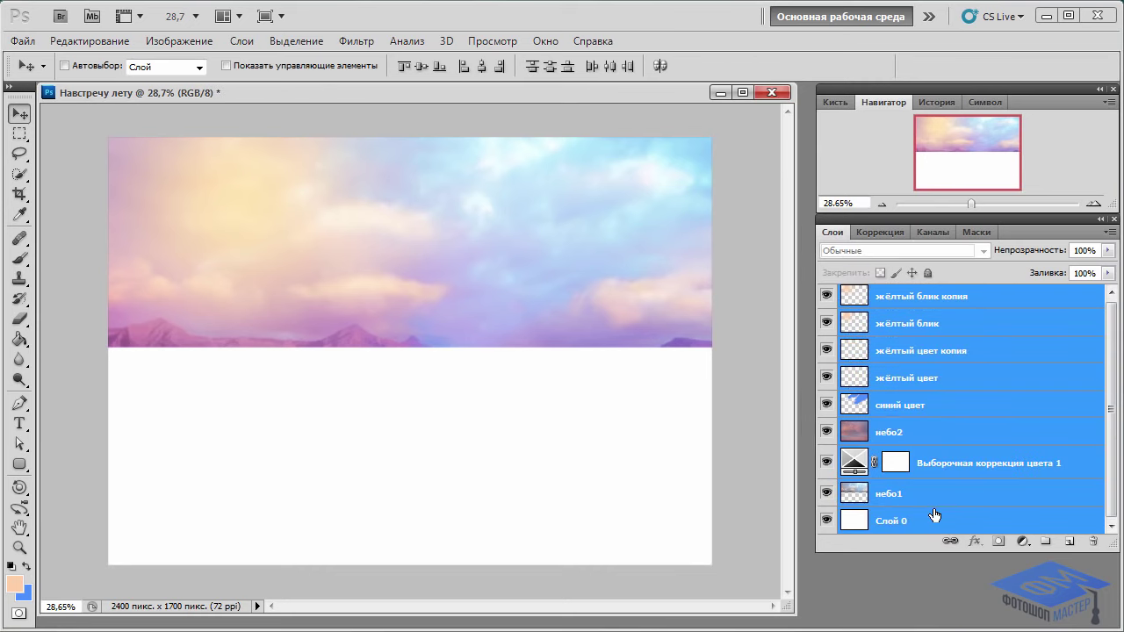
{"action": "key", "text": "ctrl+g"}
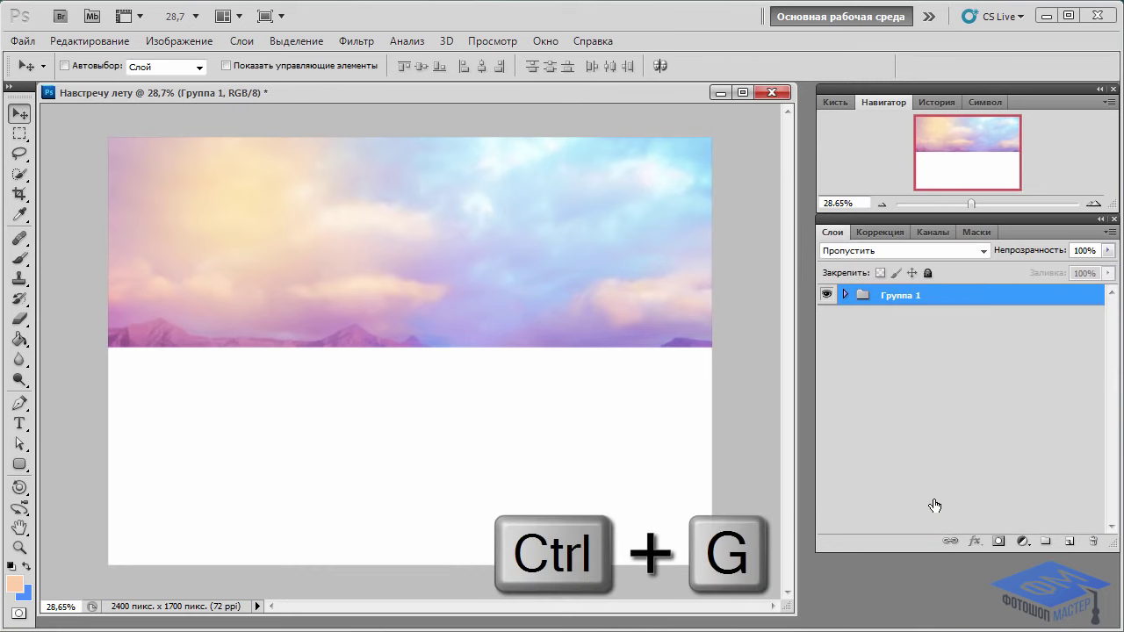
Rename the Группа 1 group to небо, then bring up the File > Open window
{"action": "double_click", "coordinate": [907, 301]}
{"action": "type", "text": "небо"}
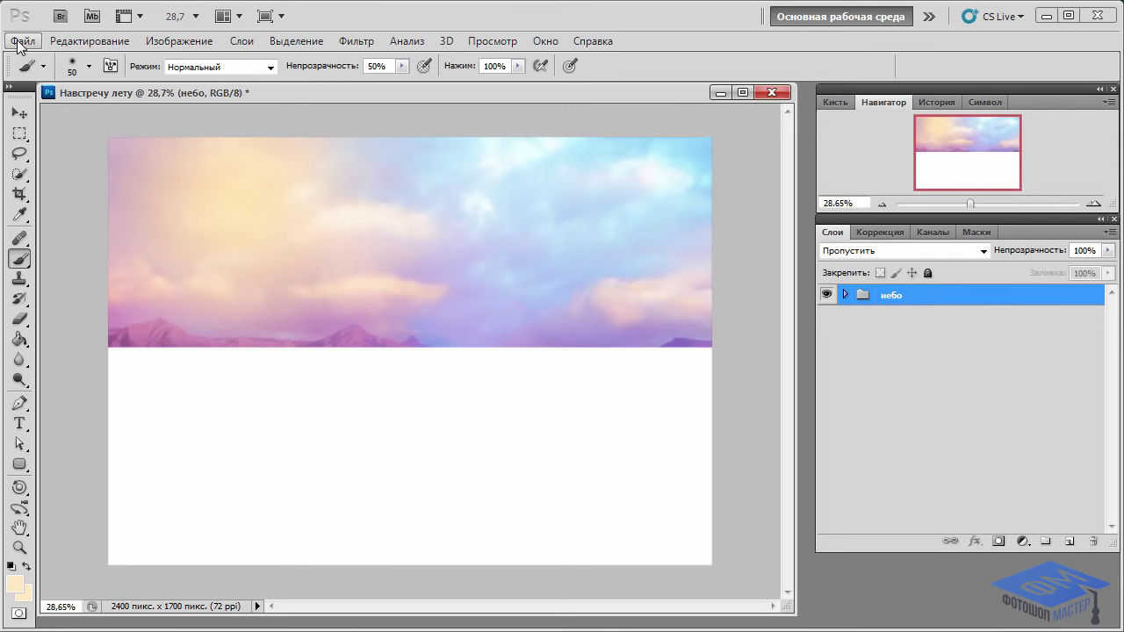
{"action": "left_click", "coordinate": [19, 41]}
{"action": "left_click", "coordinate": [44, 75]}
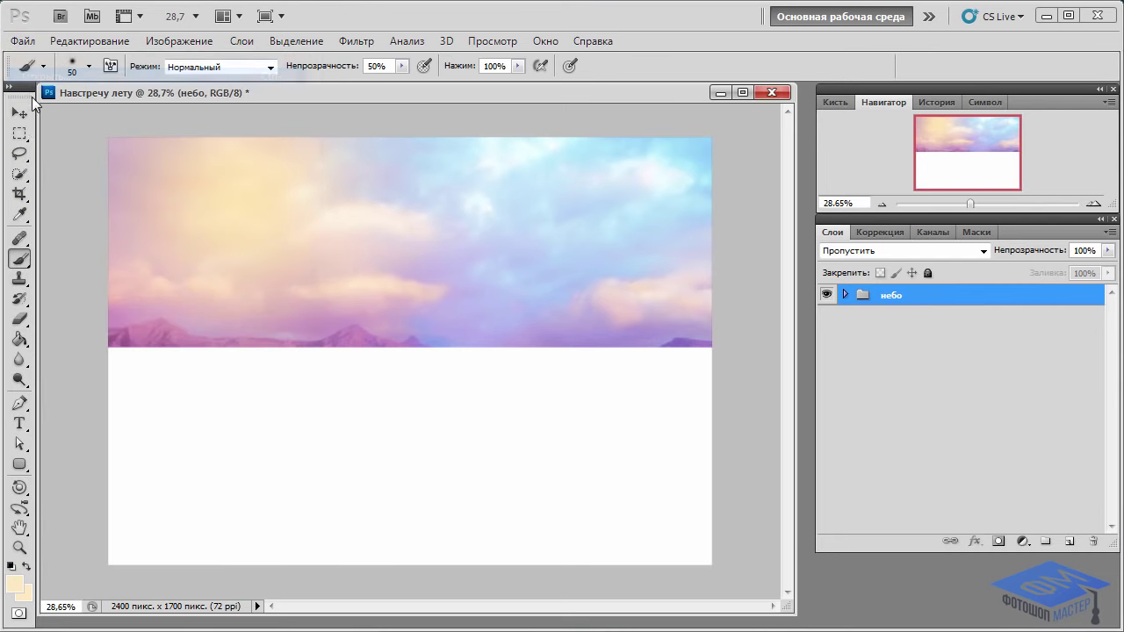
Open Забор.psd from the source folder and enlarge its document window
{"action": "left_click", "coordinate": [828, 136]}
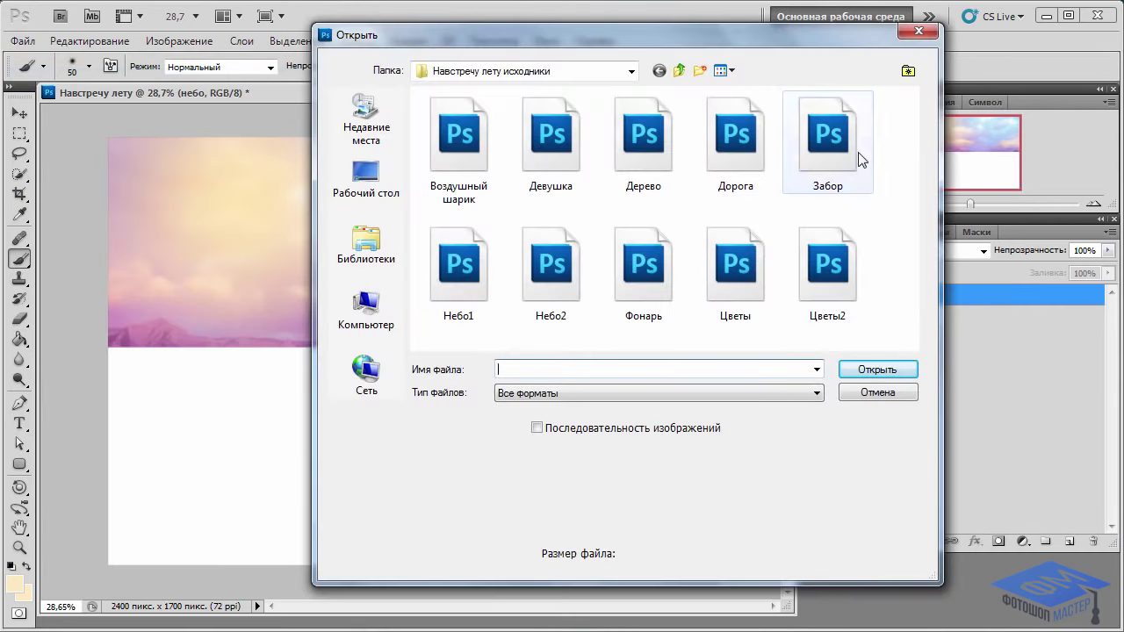
{"action": "left_click", "coordinate": [886, 372]}
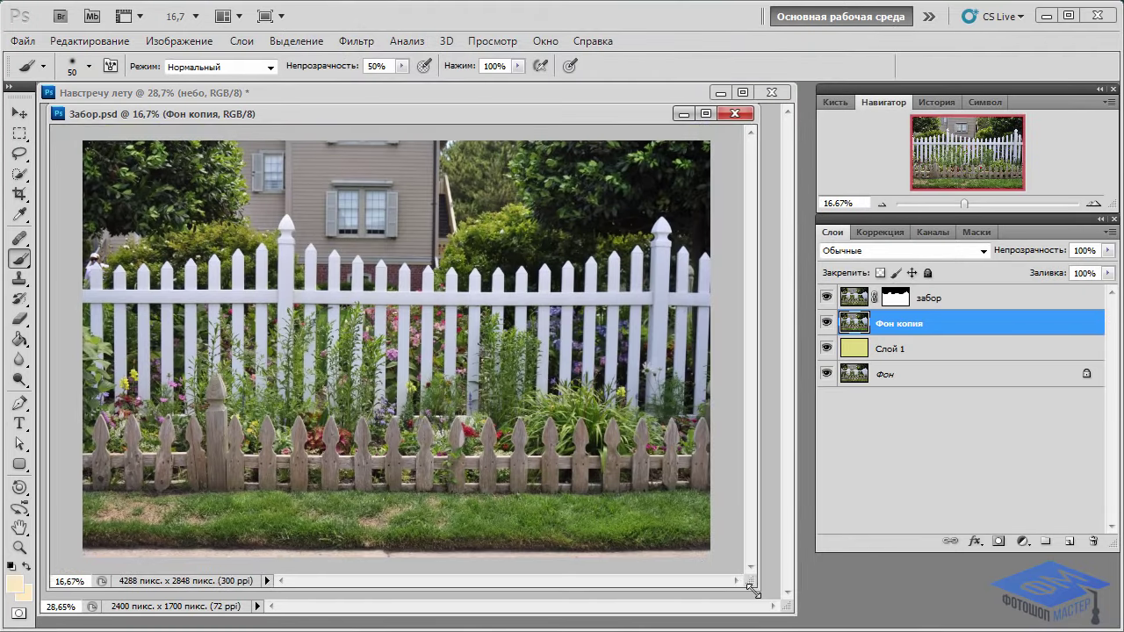
{"action": "left_click_drag", "start_coordinate": [686, 556], "coordinate": [759, 588]}
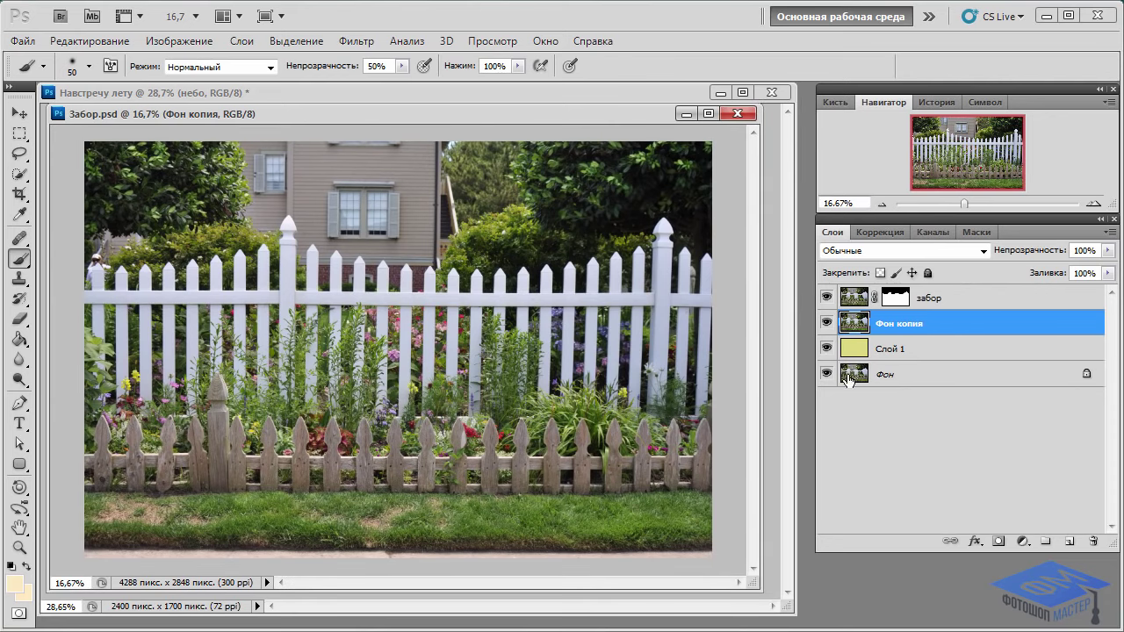
Toggle Фон копия off and back on, then hide the забор fence layer
{"action": "left_click", "coordinate": [826, 323]}
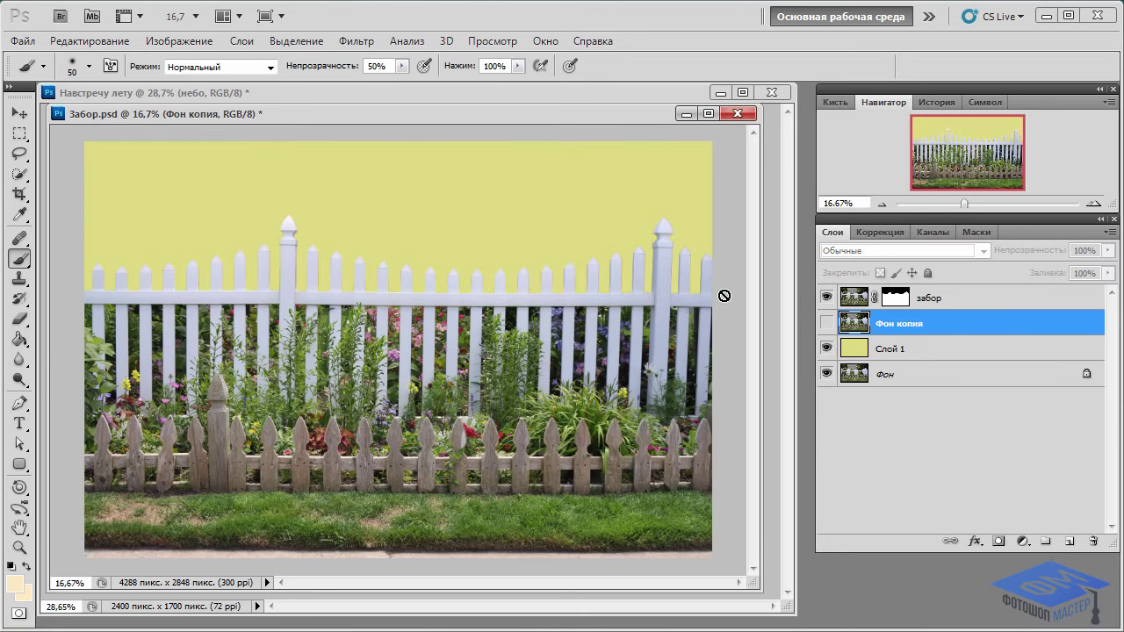
{"action": "left_click", "coordinate": [826, 323]}
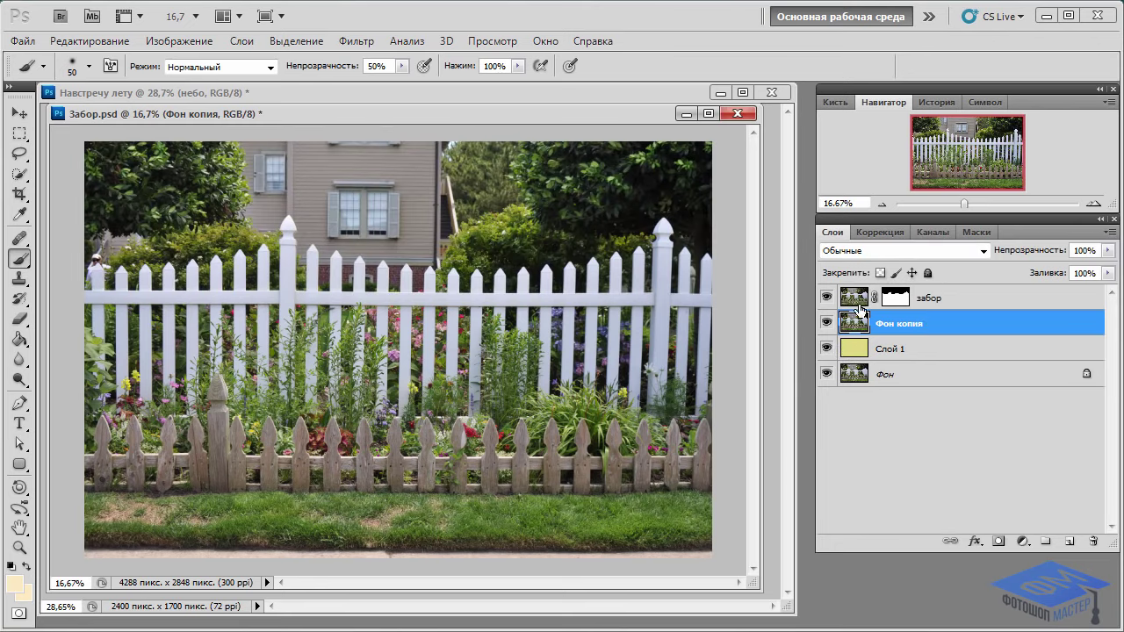
{"action": "left_click", "coordinate": [826, 298]}
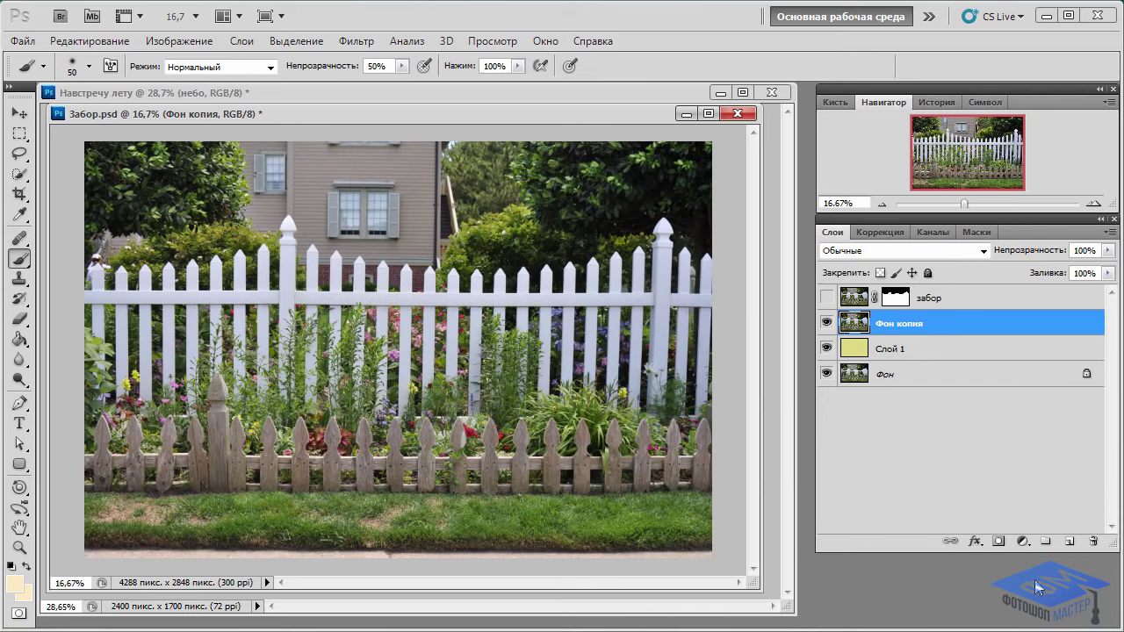
Give Фон копия a black hide-all mask, show забор again, and target that mask
{"action": "left_click", "coordinate": [998, 542], "text": "alt"}
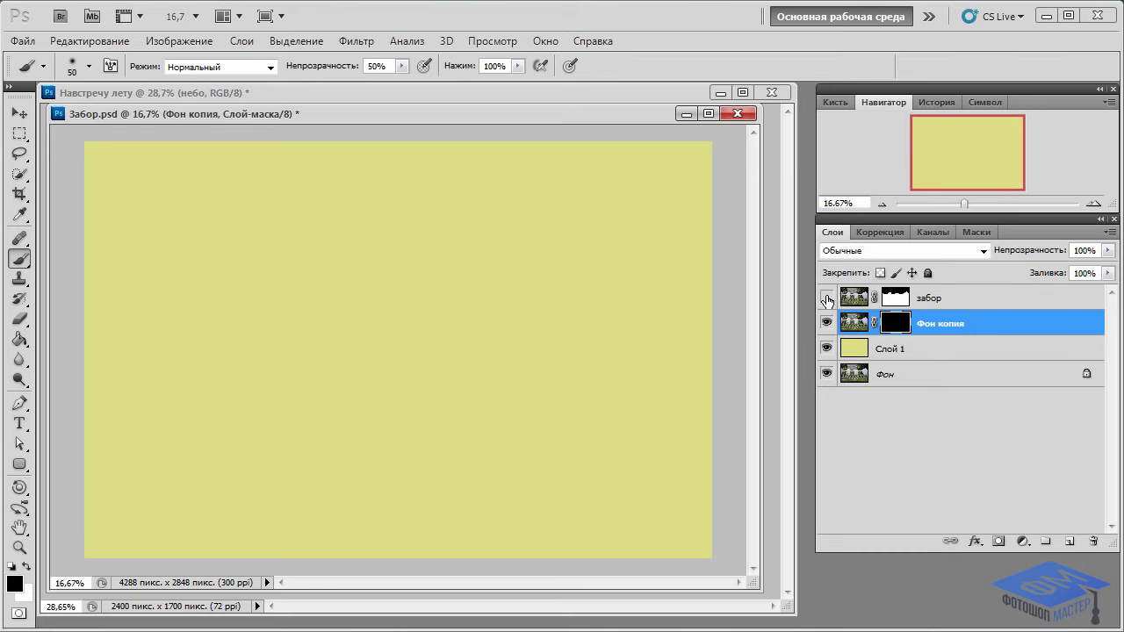
{"action": "left_click", "coordinate": [826, 297]}
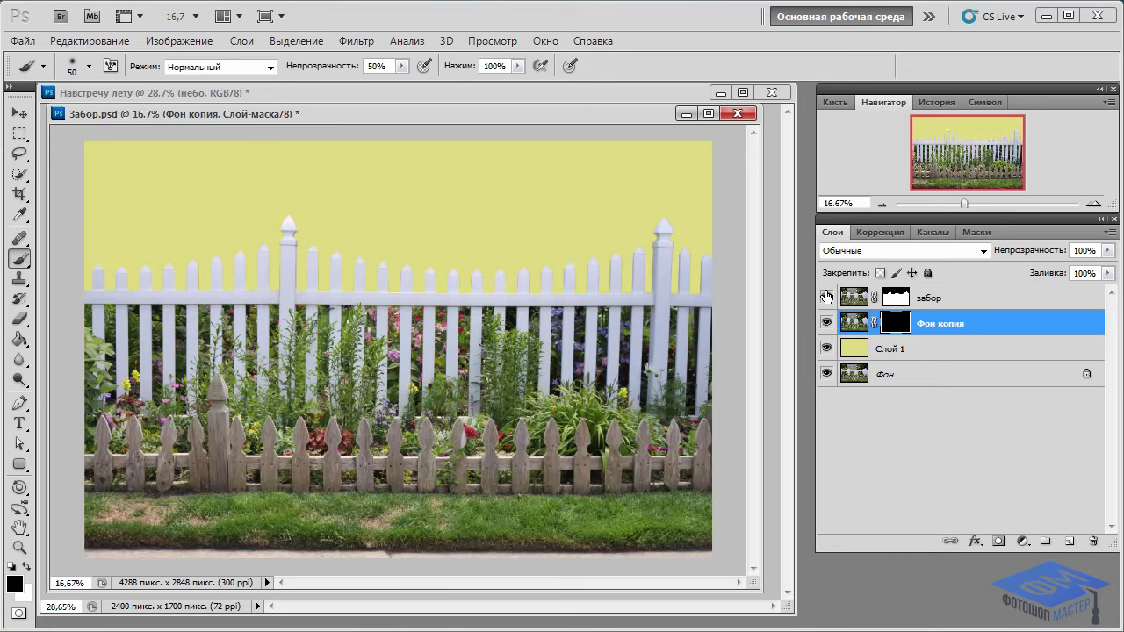
{"action": "left_click", "coordinate": [963, 299]}
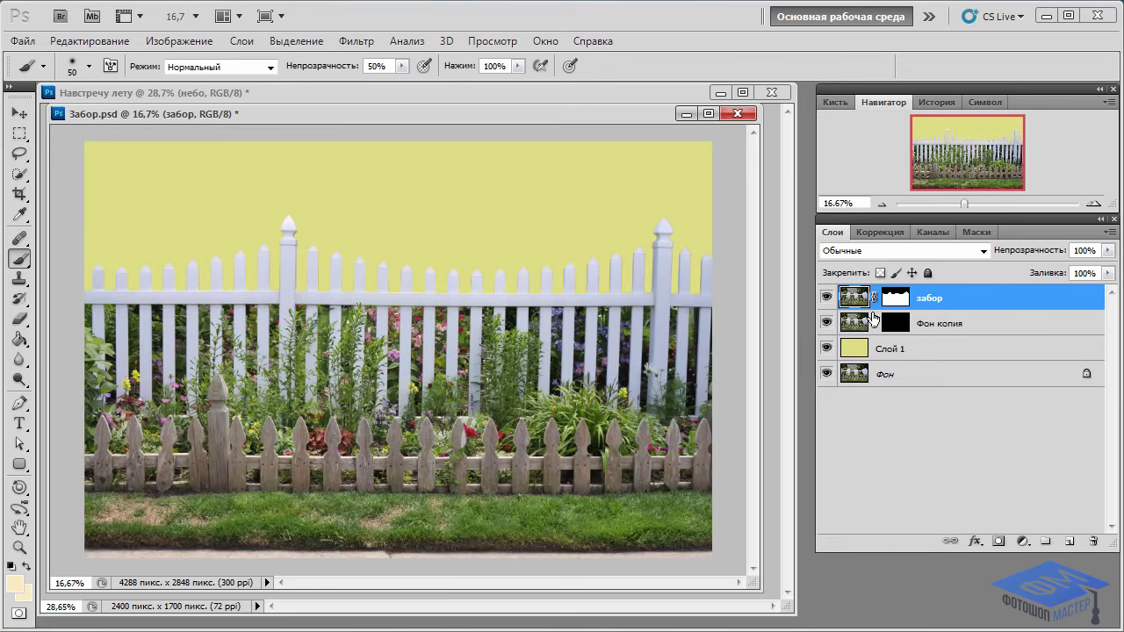
{"action": "left_click", "coordinate": [896, 325]}
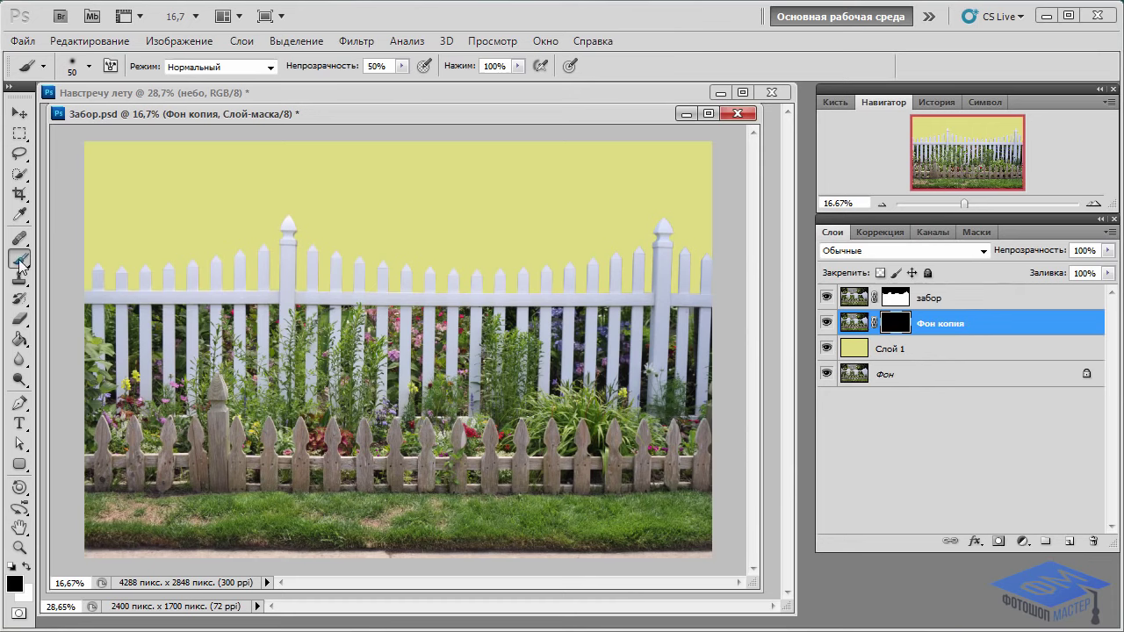
Set up a hard round 50 px brush at 100% opacity, briefly comparing with yellow Слой 1 hidden
{"action": "left_click", "coordinate": [89, 66]}
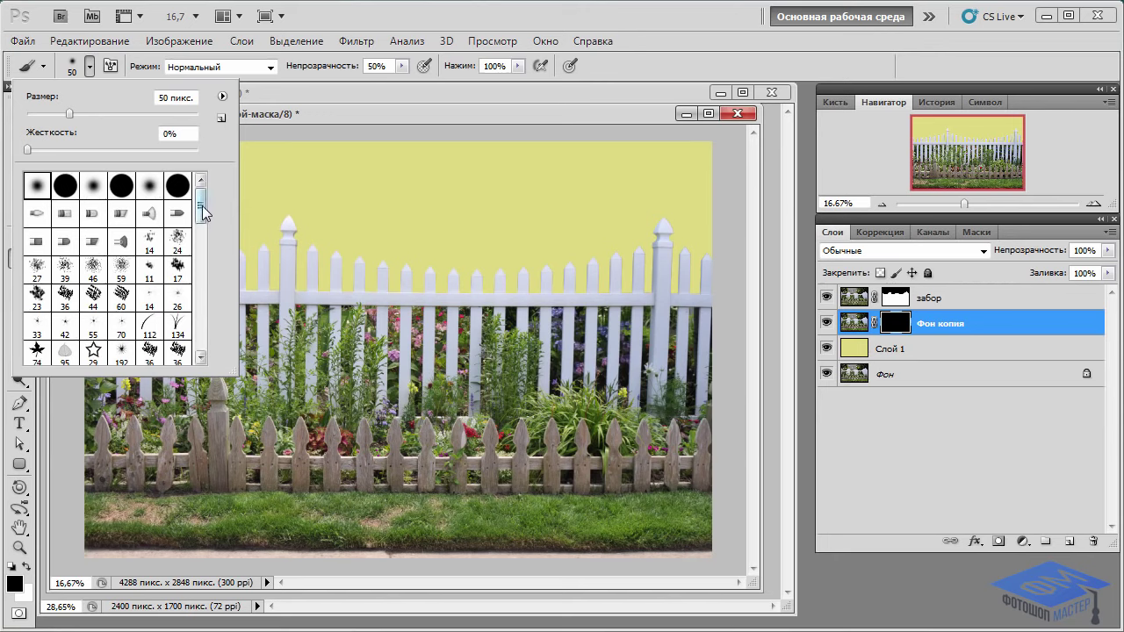
{"action": "left_click_drag", "start_coordinate": [201, 211], "coordinate": [201, 241]}
{"action": "left_click", "coordinate": [65, 226]}
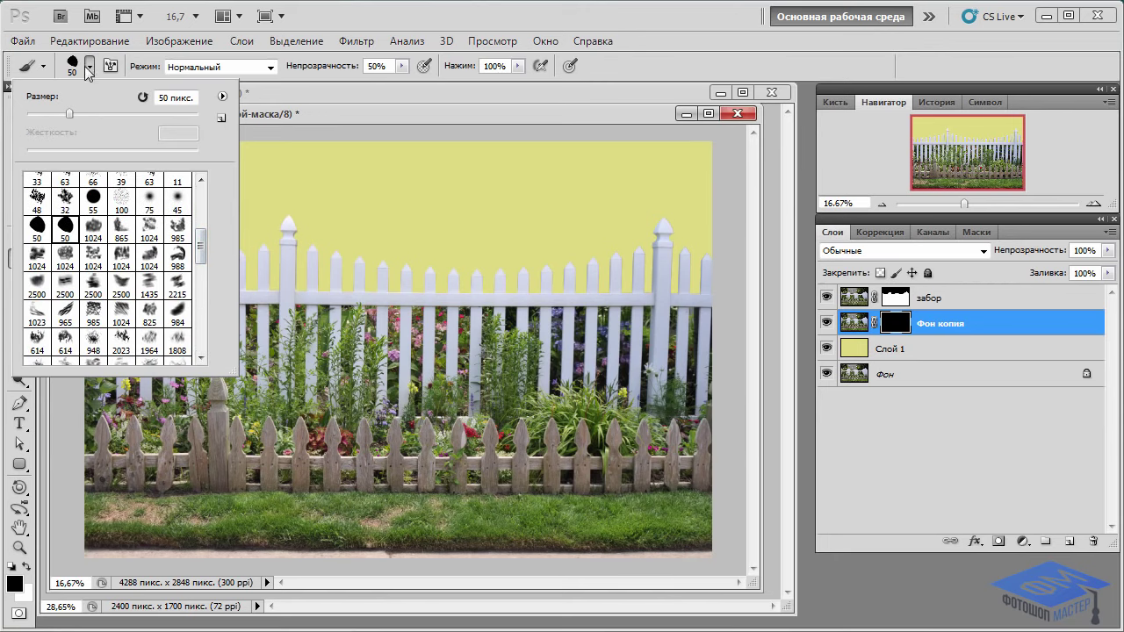
{"action": "left_click", "coordinate": [87, 67]}
{"action": "left_click", "coordinate": [401, 66]}
{"action": "left_click_drag", "start_coordinate": [403, 84], "coordinate": [447, 84]}
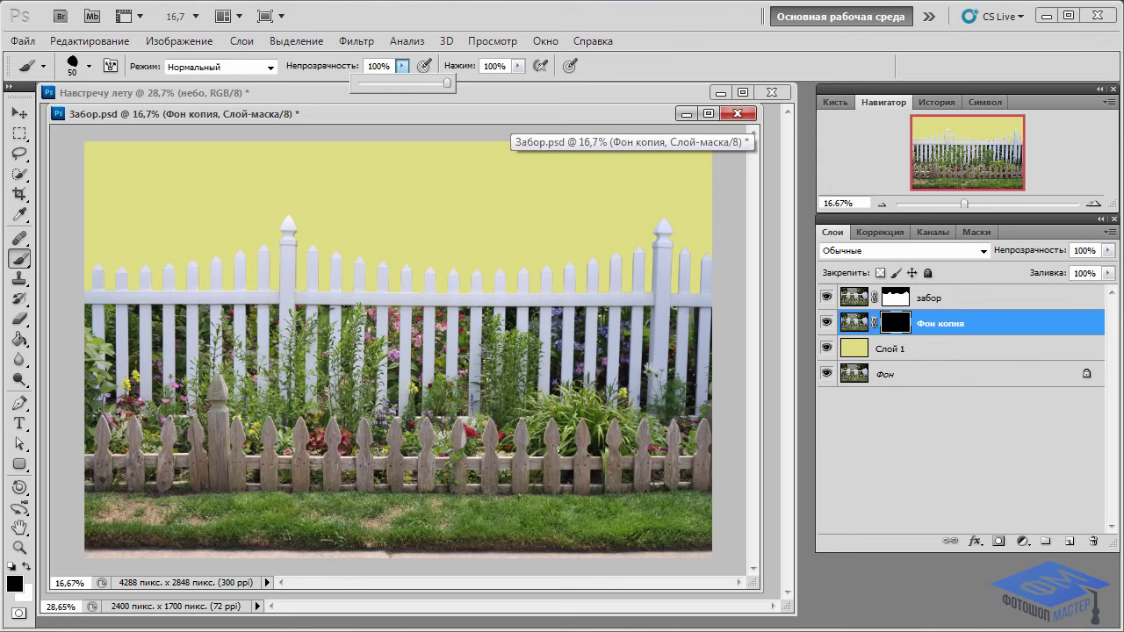
{"action": "left_click", "coordinate": [826, 349]}
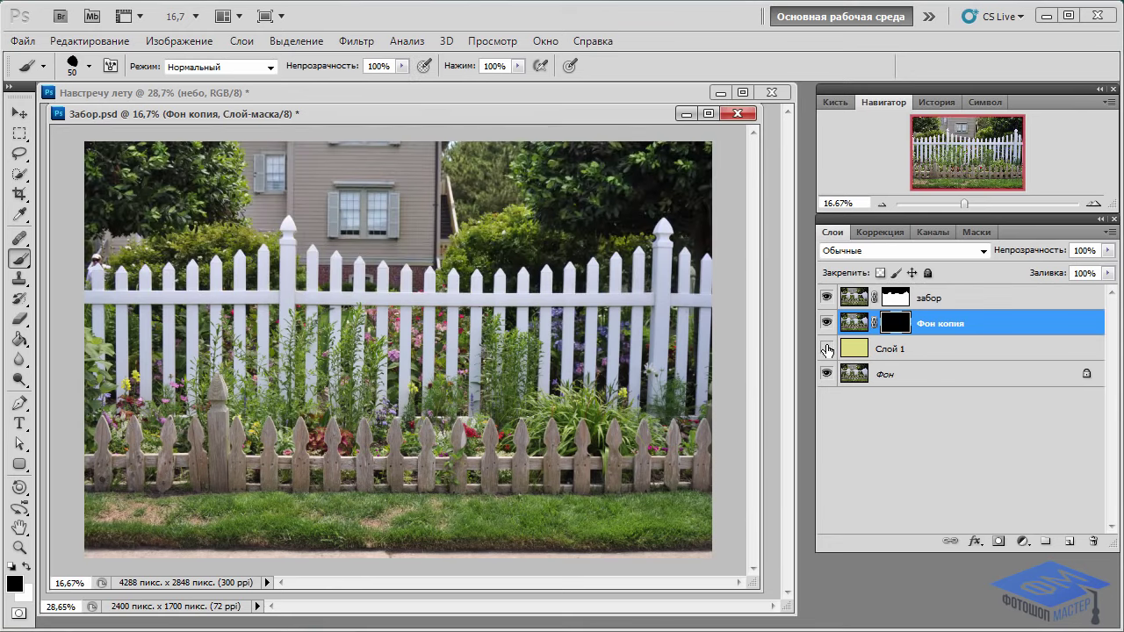
{"action": "left_click", "coordinate": [826, 349]}
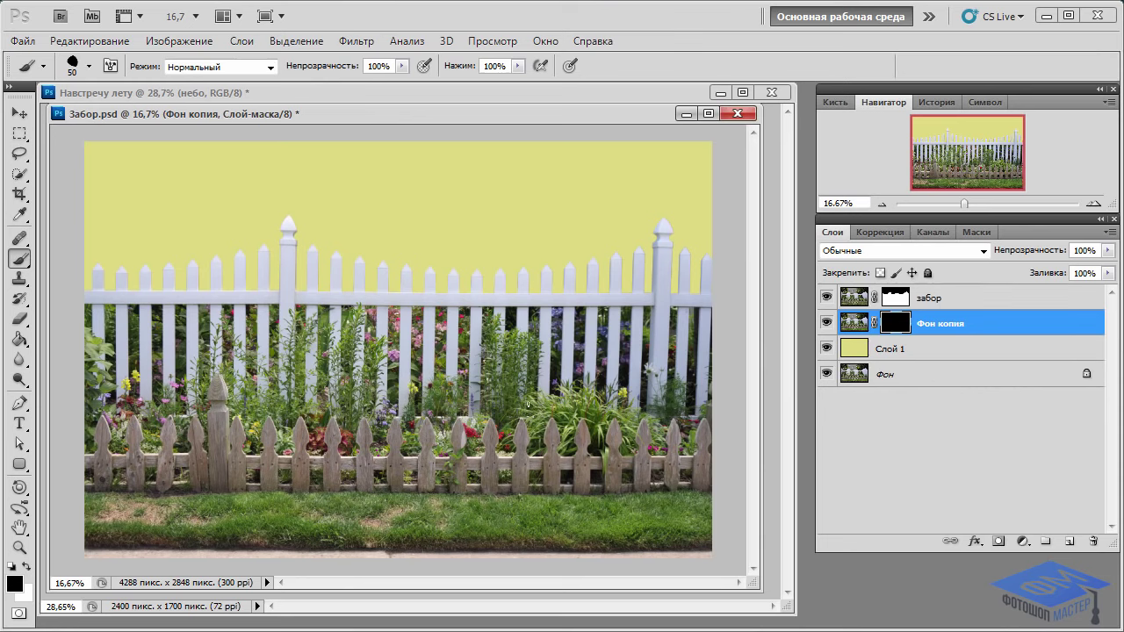
Paint white on the Фон копия mask to reveal plants above the fence's left section
{"action": "key", "text": "x"}
{"action": "mouse_move", "coordinate": [197, 284]}
{"action": "left_mouse_down"}
{"action": "mouse_move", "coordinate": [272, 289]}
{"action": "mouse_move", "coordinate": [207, 286]}
{"action": "left_mouse_up"}
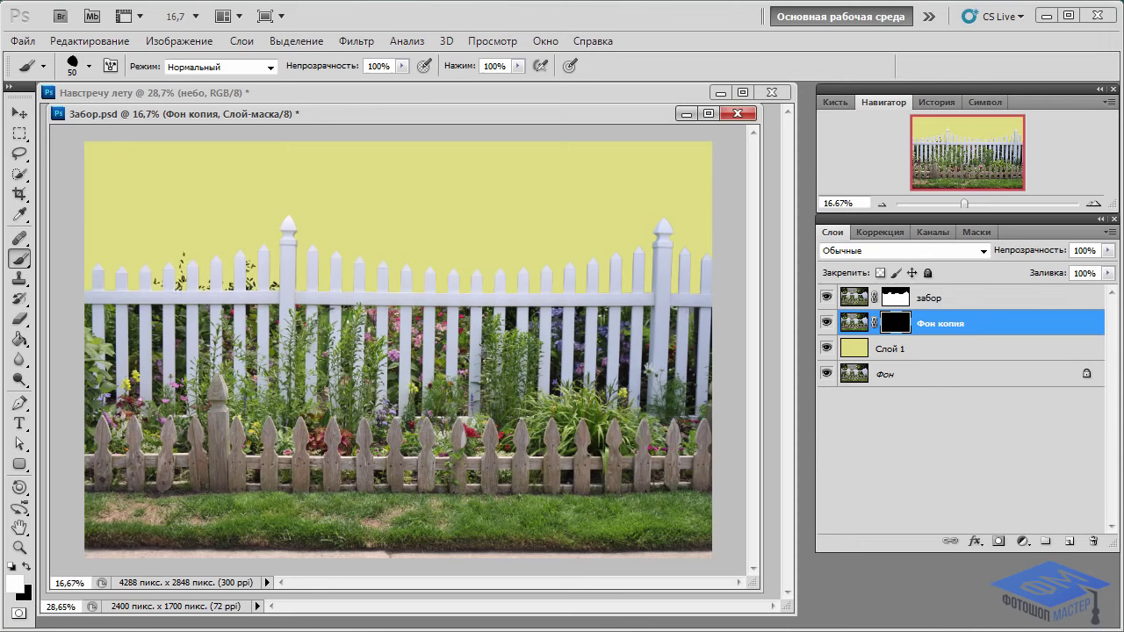
{"action": "left_click_drag", "start_coordinate": [185, 281], "coordinate": [177, 255]}
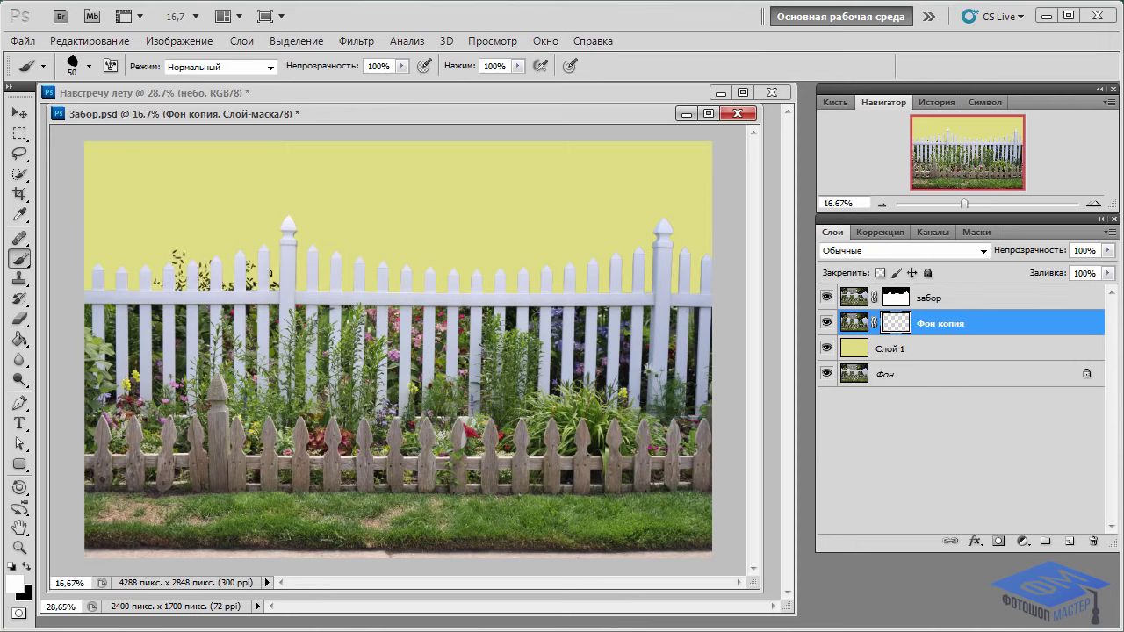
{"action": "left_click_drag", "start_coordinate": [269, 274], "coordinate": [273, 277]}
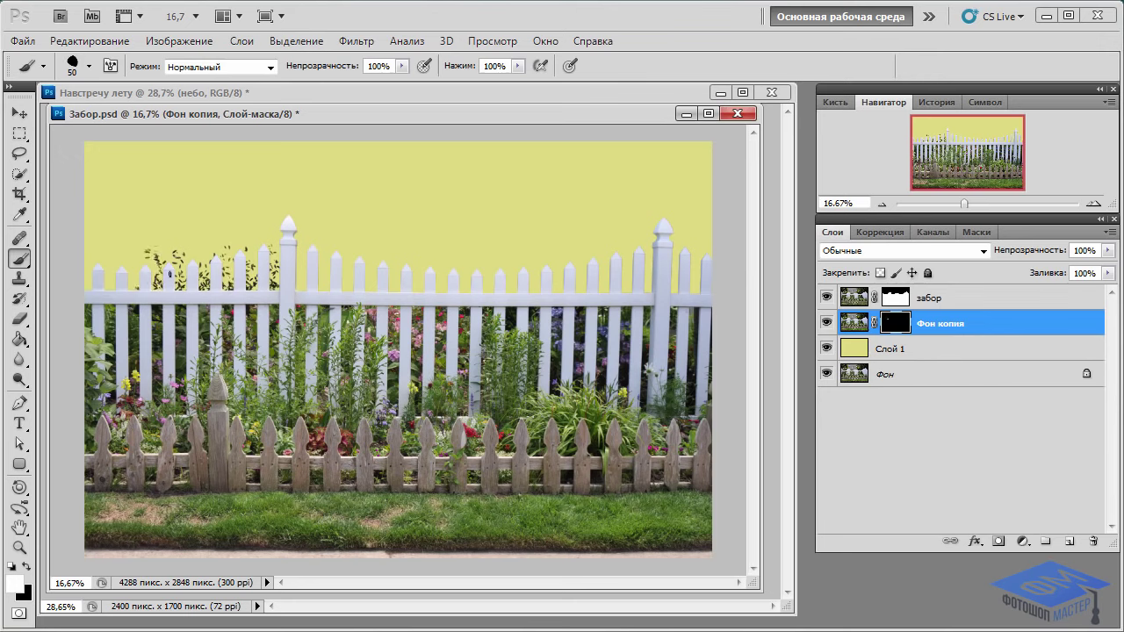
{"action": "mouse_move", "coordinate": [170, 274]}
{"action": "left_mouse_down"}
{"action": "mouse_move", "coordinate": [204, 241]}
{"action": "mouse_move", "coordinate": [233, 289]}
{"action": "left_mouse_up"}
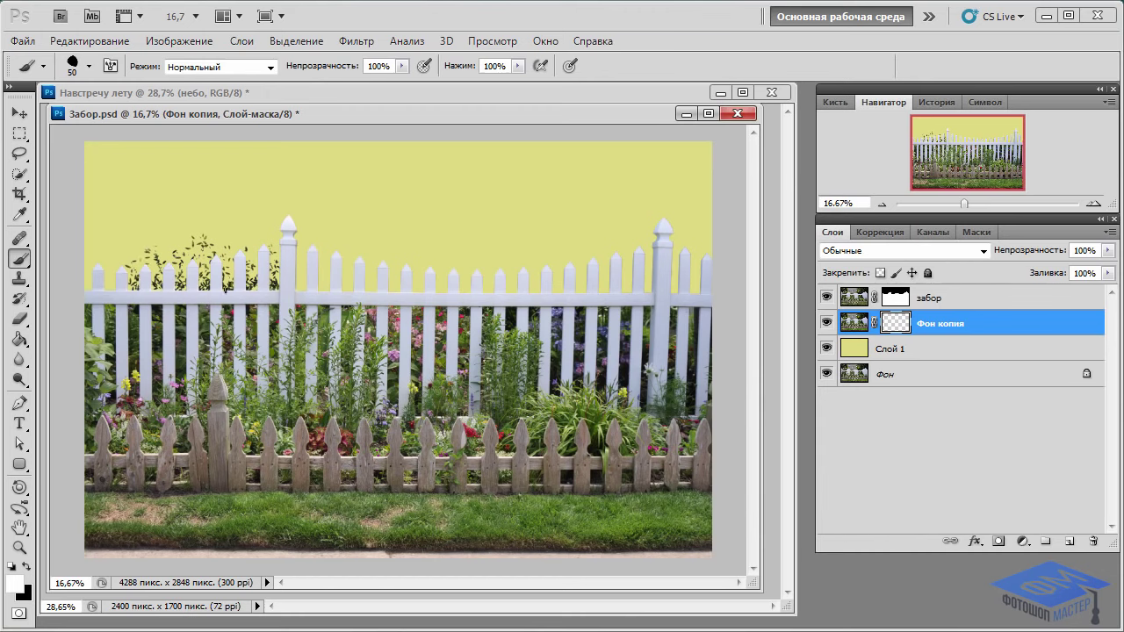
{"action": "left_click_drag", "start_coordinate": [248, 287], "coordinate": [245, 288]}
{"action": "left_click_drag", "start_coordinate": [123, 286], "coordinate": [140, 285]}
{"action": "mouse_move", "coordinate": [161, 258]}
{"action": "left_mouse_down"}
{"action": "mouse_move", "coordinate": [220, 250]}
{"action": "mouse_move", "coordinate": [164, 278]}
{"action": "left_mouse_up"}
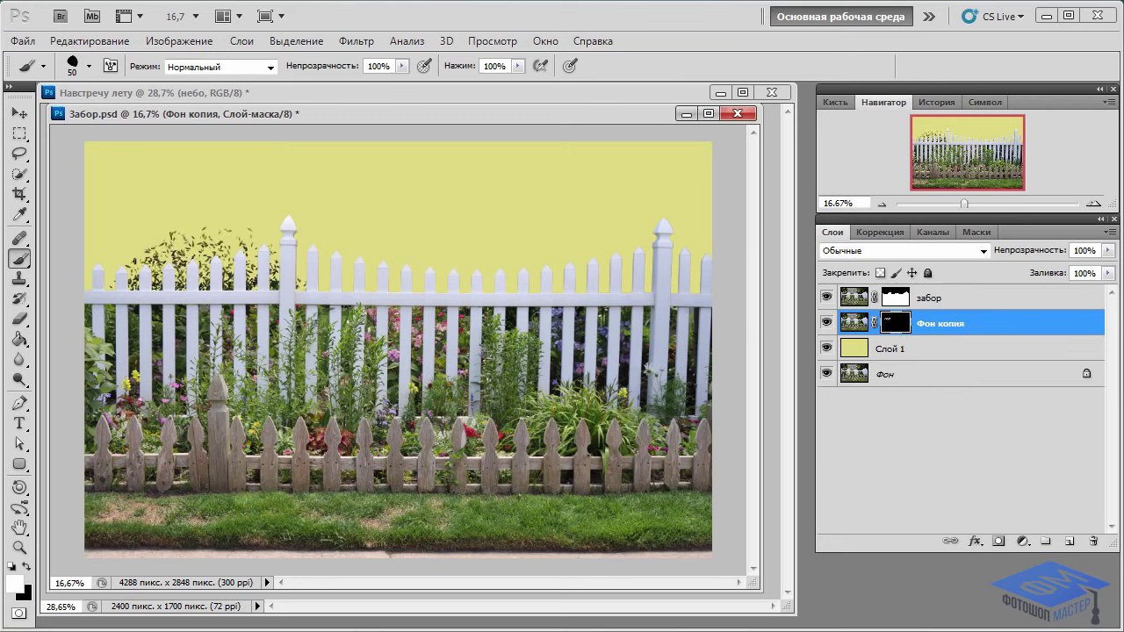
{"action": "left_click_drag", "start_coordinate": [127, 243], "coordinate": [122, 283]}
{"action": "mouse_move", "coordinate": [274, 284]}
{"action": "left_mouse_down"}
{"action": "mouse_move", "coordinate": [553, 304]}
{"action": "mouse_move", "coordinate": [496, 292]}
{"action": "left_mouse_up"}
Reveal foliage above the fence's right side and touch up along the fence top
{"action": "mouse_move", "coordinate": [609, 288]}
{"action": "left_mouse_down"}
{"action": "mouse_move", "coordinate": [627, 279]}
{"action": "mouse_move", "coordinate": [636, 248]}
{"action": "left_mouse_up"}
{"action": "left_click_drag", "start_coordinate": [580, 288], "coordinate": [558, 290]}
{"action": "mouse_move", "coordinate": [675, 289]}
{"action": "left_mouse_down"}
{"action": "mouse_move", "coordinate": [585, 298]}
{"action": "mouse_move", "coordinate": [465, 290]}
{"action": "left_mouse_up"}
{"action": "left_click_drag", "start_coordinate": [580, 285], "coordinate": [604, 250]}
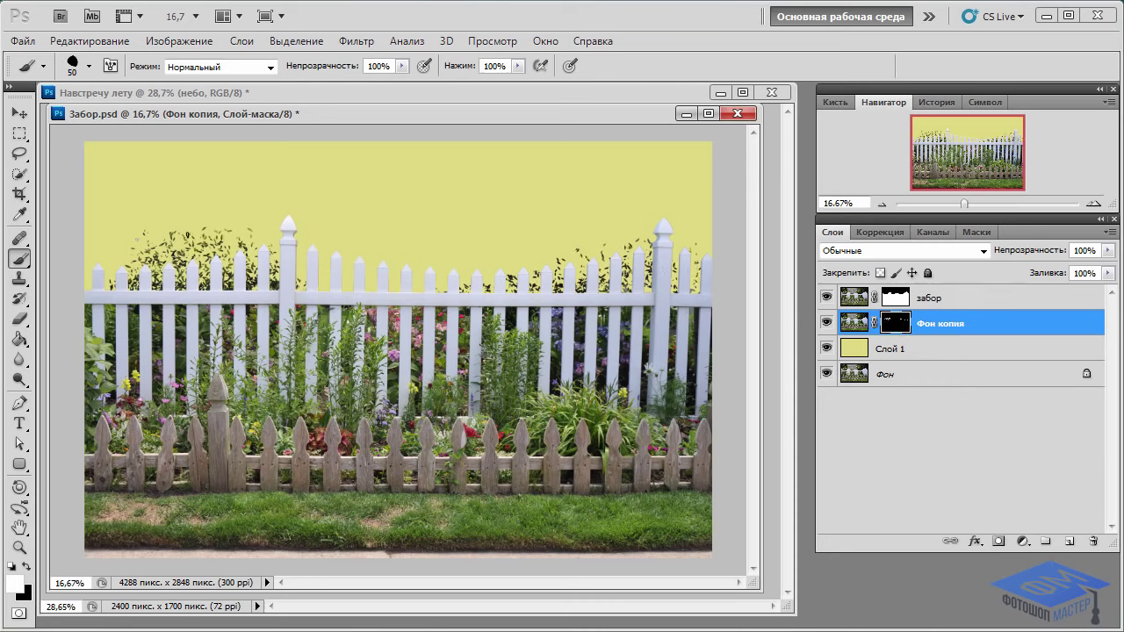
{"action": "mouse_move", "coordinate": [178, 232]}
{"action": "left_mouse_down"}
{"action": "mouse_move", "coordinate": [184, 265]}
{"action": "mouse_move", "coordinate": [205, 276]}
{"action": "mouse_move", "coordinate": [173, 245]}
{"action": "left_mouse_up"}
{"action": "left_click_drag", "start_coordinate": [265, 289], "coordinate": [133, 268]}
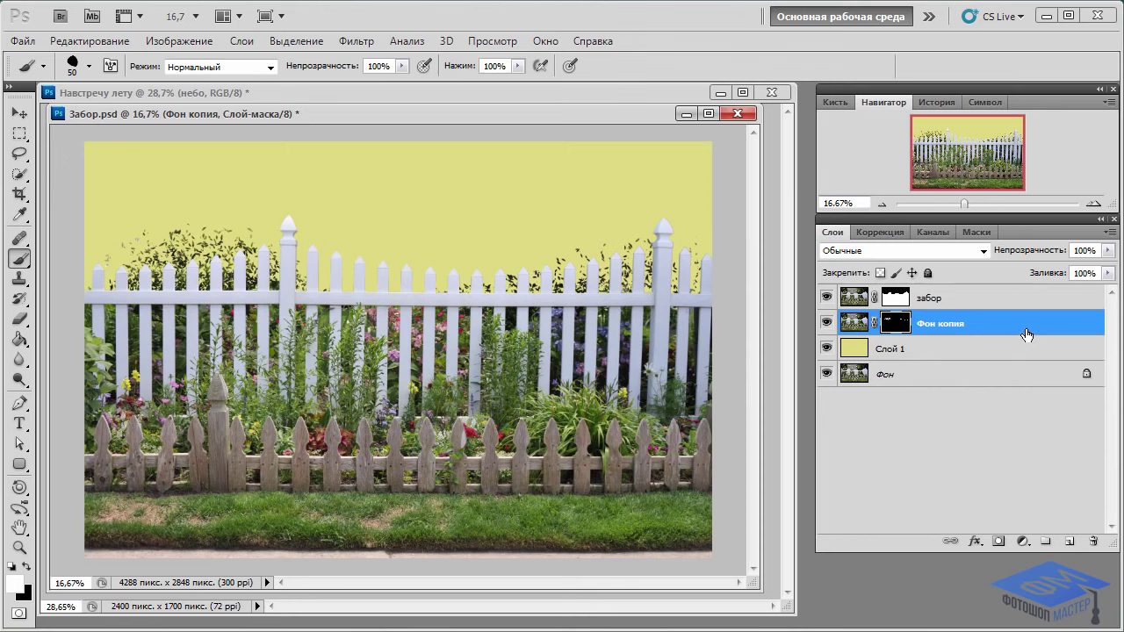
Merge забор and Фон копия into one забор layer and drag it into Навстречу лету
{"action": "left_click", "coordinate": [975, 301], "text": "shift"}
{"action": "key", "text": "ctrl+e"}
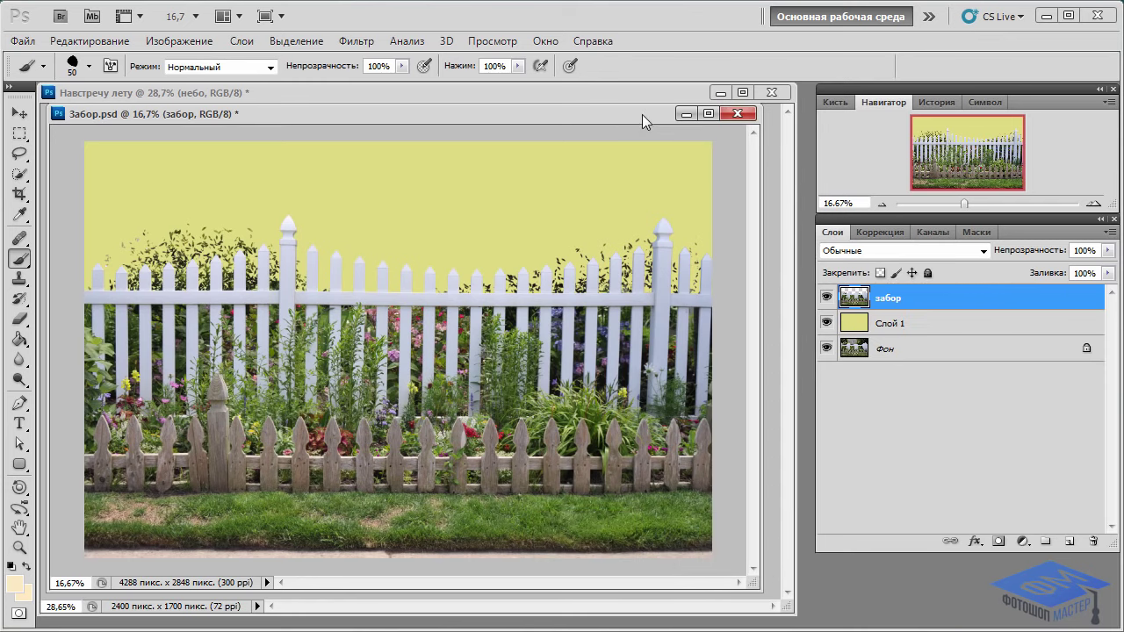
{"action": "left_click_drag", "start_coordinate": [645, 111], "coordinate": [432, 473]}
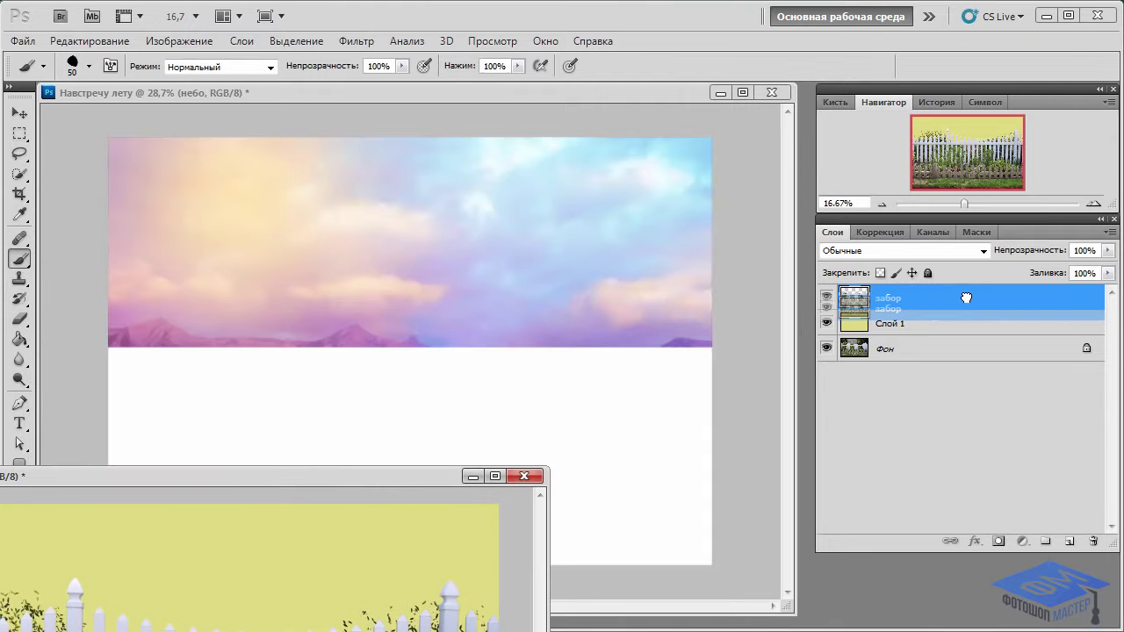
{"action": "left_click_drag", "start_coordinate": [969, 291], "coordinate": [514, 301]}
Close Забор.psd without saving changes
{"action": "left_click", "coordinate": [19, 520]}
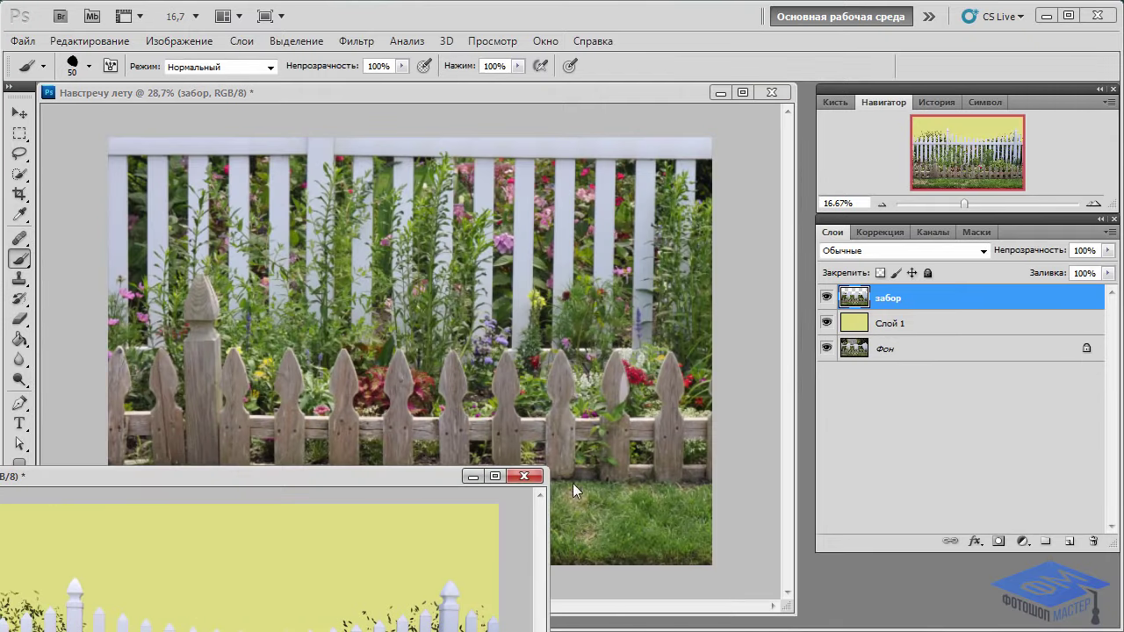
{"action": "left_click", "coordinate": [525, 476]}
{"action": "left_click", "coordinate": [607, 262]}
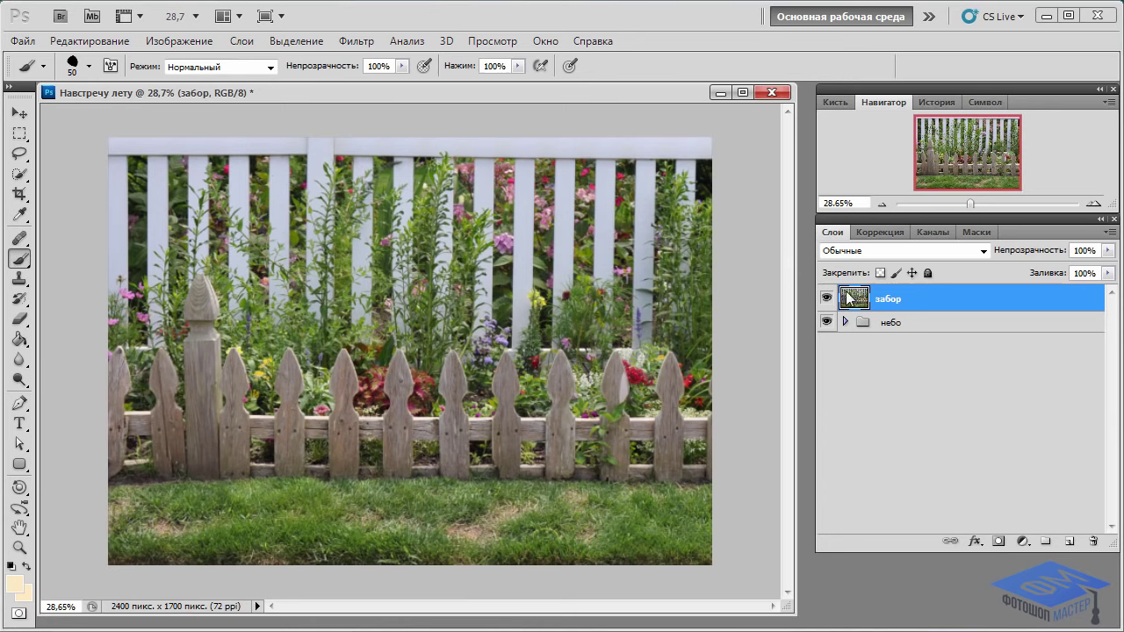
Scale the забор layer to 36% width and height and position it low over the horizon
{"action": "key", "text": "ctrl+t"}
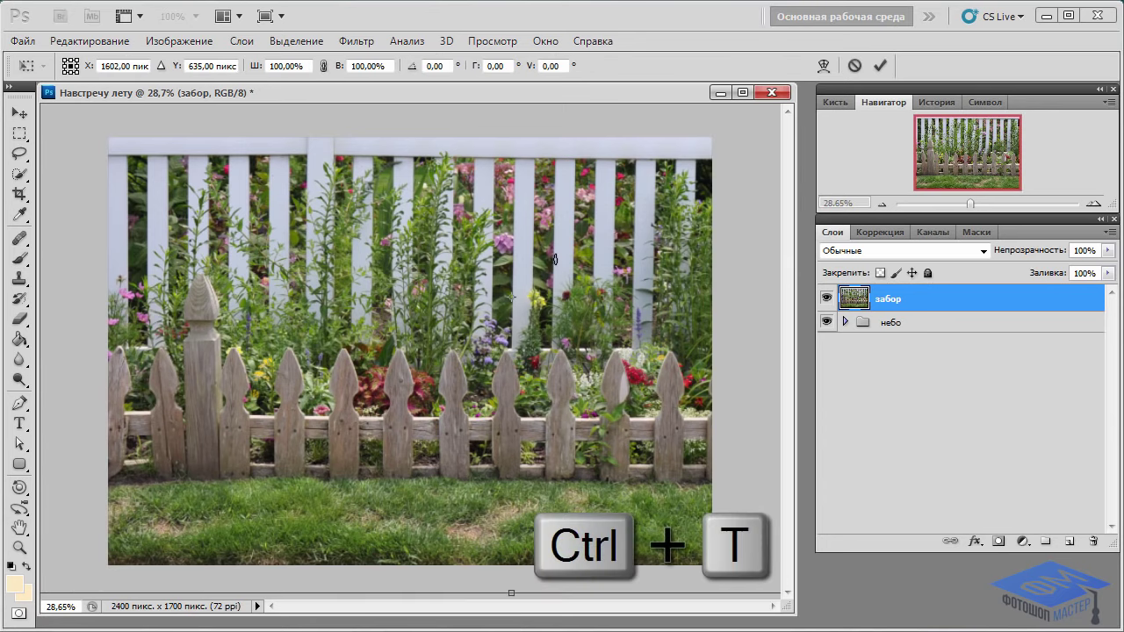
{"action": "double_click", "coordinate": [308, 63]}
{"action": "type", "text": "36"}
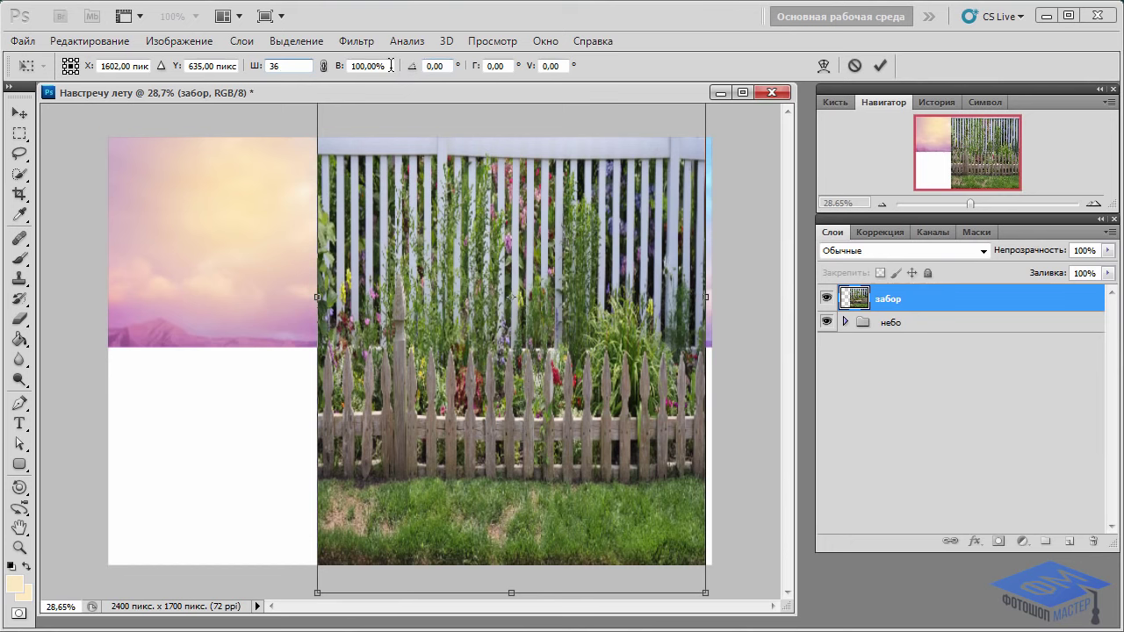
{"action": "double_click", "coordinate": [390, 66]}
{"action": "type", "text": "36"}
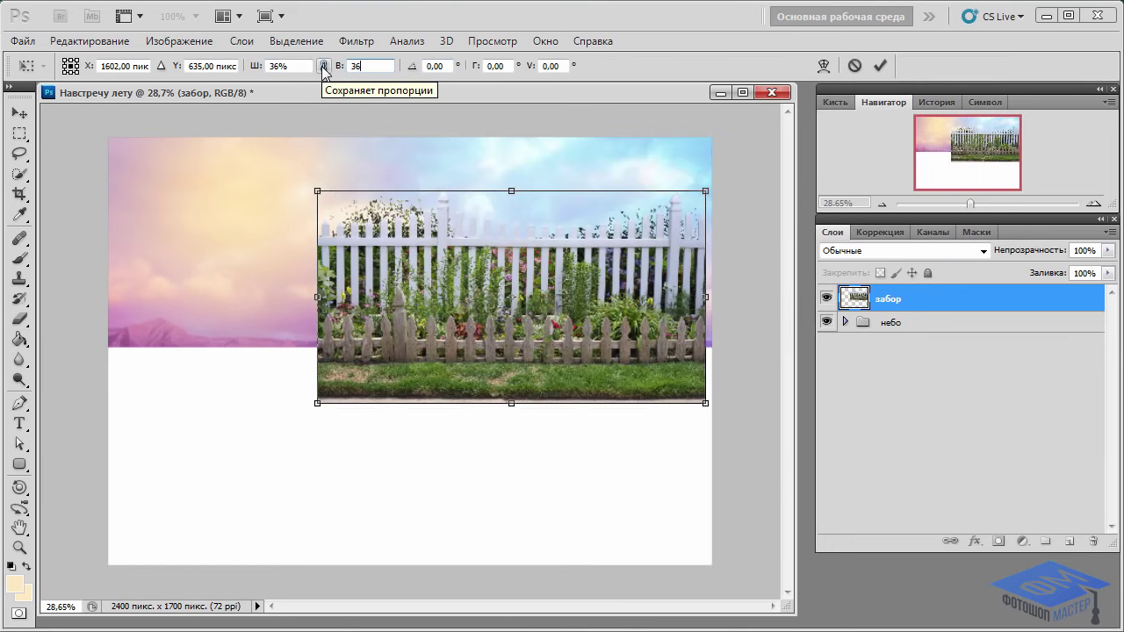
{"action": "mouse_move", "coordinate": [588, 345]}
{"action": "left_mouse_down"}
{"action": "mouse_move", "coordinate": [586, 457]}
{"action": "mouse_move", "coordinate": [603, 419]}
{"action": "left_mouse_up"}
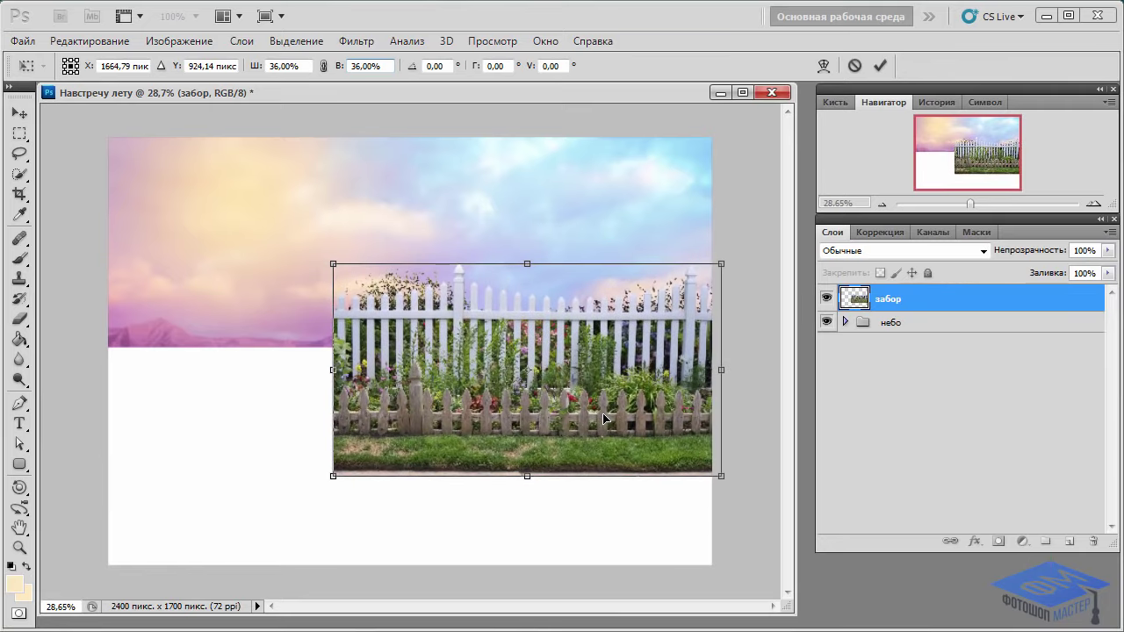
{"action": "left_click_drag", "start_coordinate": [603, 419], "coordinate": [603, 405]}
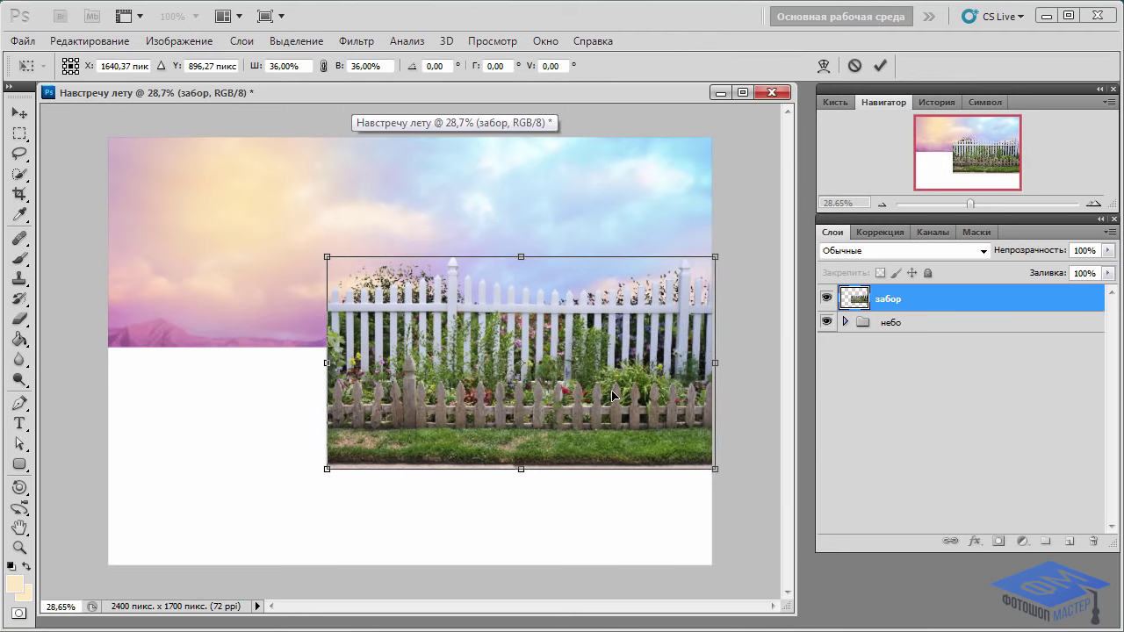
{"action": "key", "text": "b"}
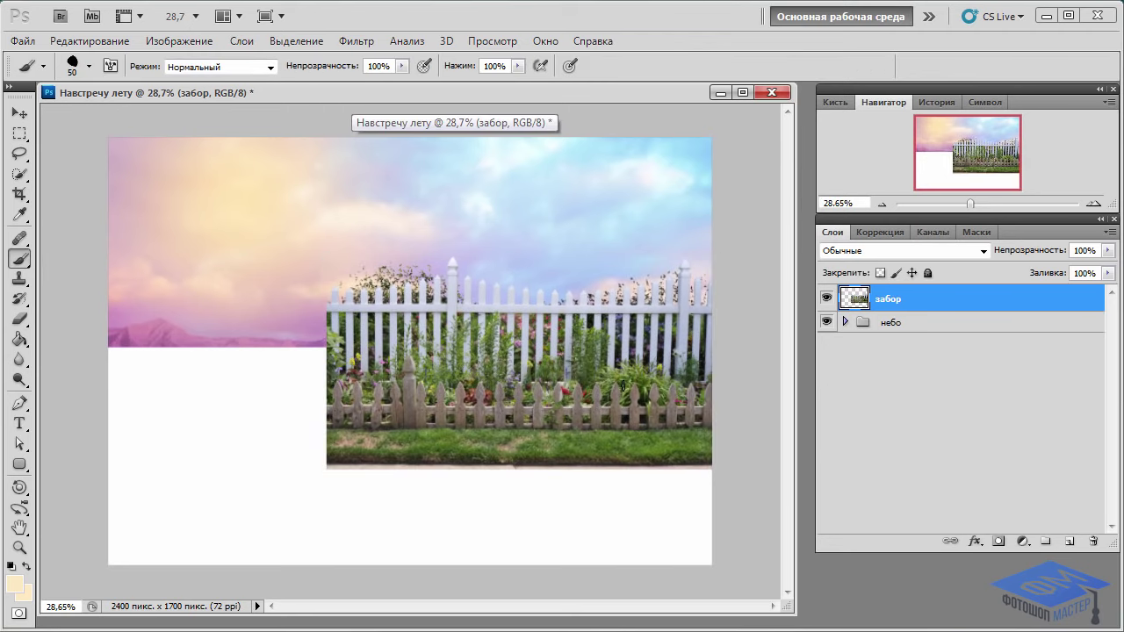
Duplicate the fence, flip the copy horizontally, and align it left of the original
{"action": "key", "text": "ctrl+j"}
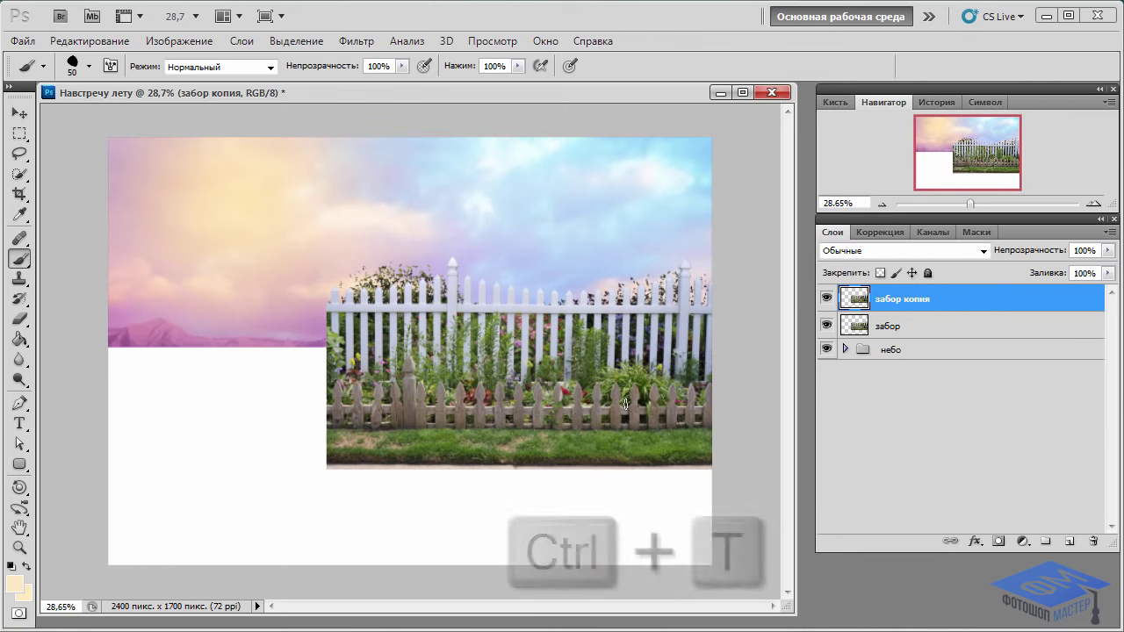
{"action": "key", "text": "ctrl+t"}
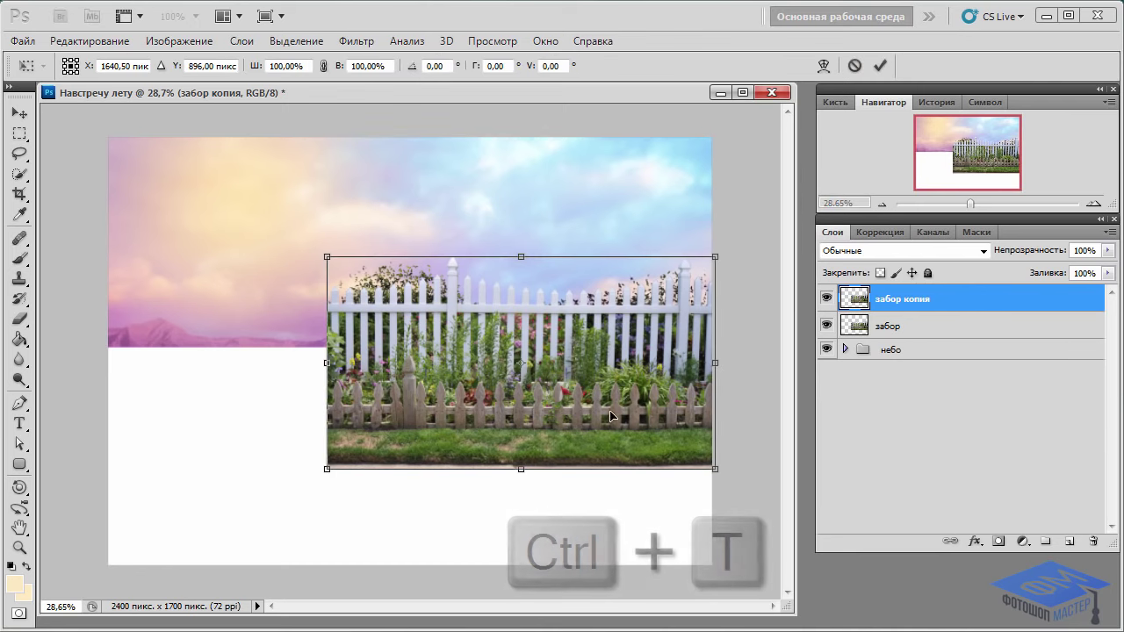
{"action": "right_click", "coordinate": [612, 408]}
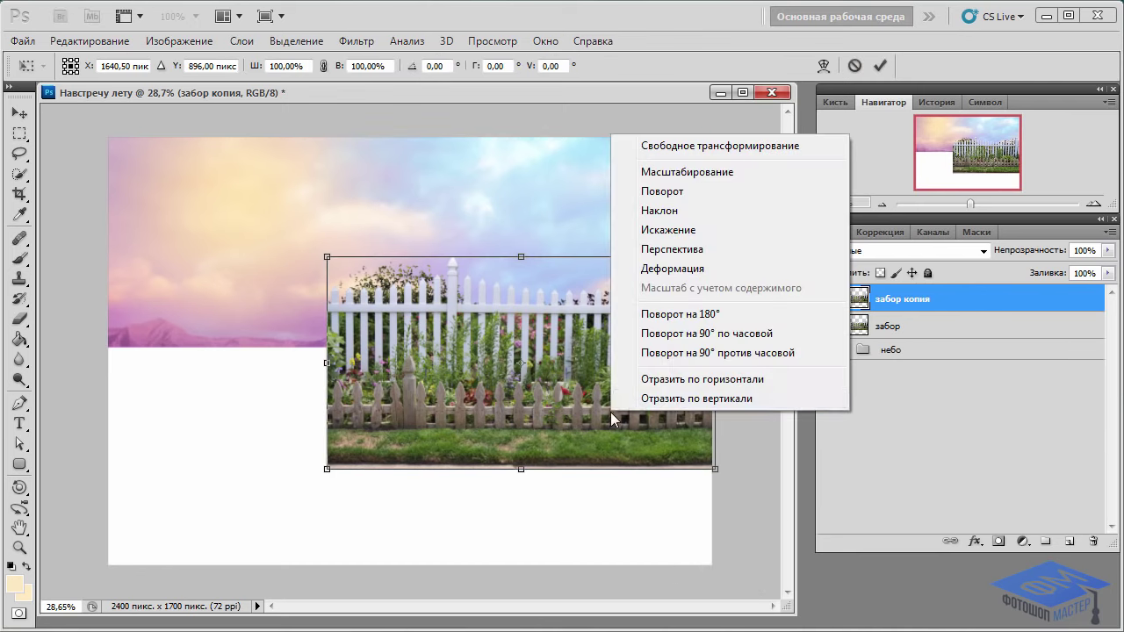
{"action": "left_click", "coordinate": [684, 380]}
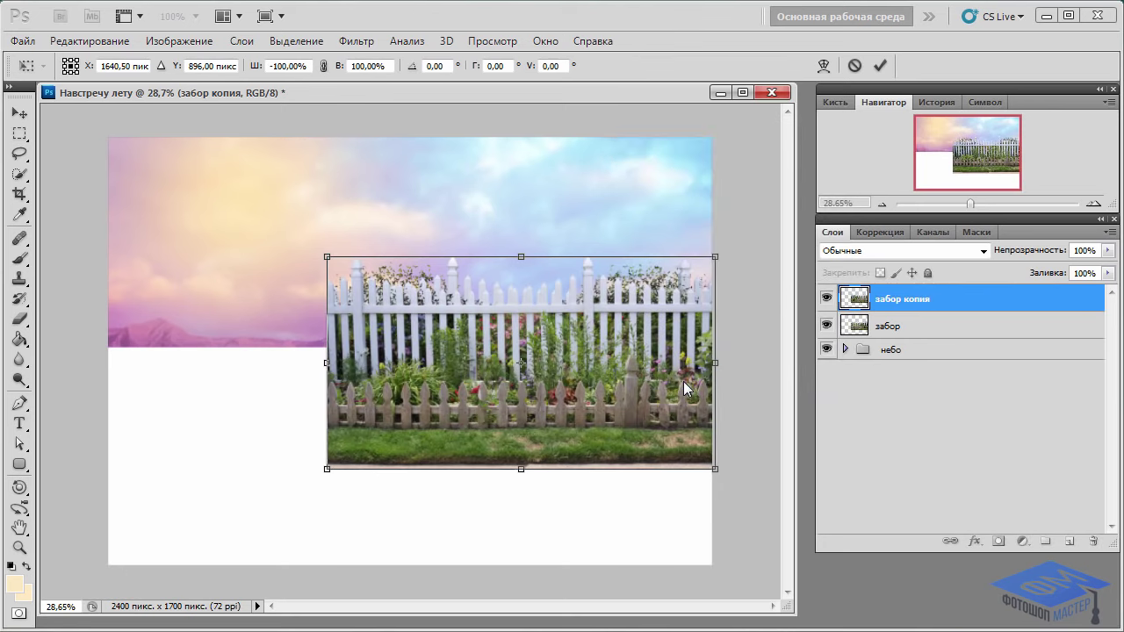
{"action": "left_click_drag", "start_coordinate": [683, 382], "coordinate": [382, 384]}
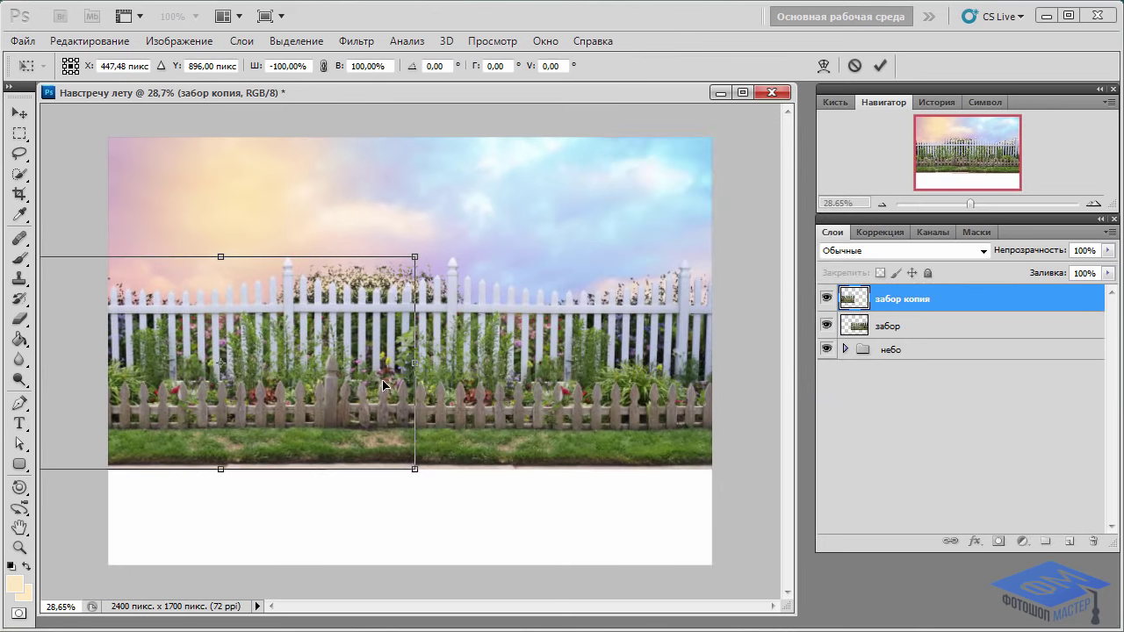
{"action": "left_click_drag", "start_coordinate": [973, 199], "coordinate": [982, 199]}
{"action": "left_click_drag", "start_coordinate": [974, 155], "coordinate": [960, 149]}
{"action": "left_click_drag", "start_coordinate": [447, 372], "coordinate": [383, 369]}
{"action": "left_click_drag", "start_coordinate": [981, 204], "coordinate": [997, 204]}
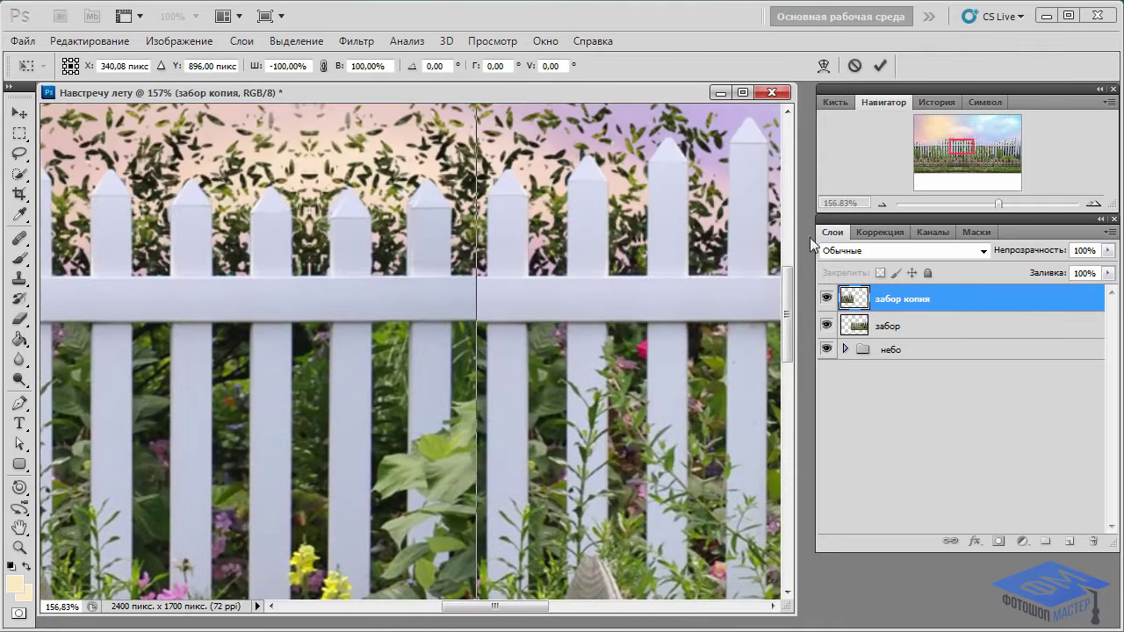
{"action": "key", "text": "Down"}
{"action": "key", "text": "Left"}
{"action": "key", "text": "Left"}
{"action": "key", "text": "Left"}
{"action": "key", "text": "Left"}
{"action": "key", "text": "Left"}
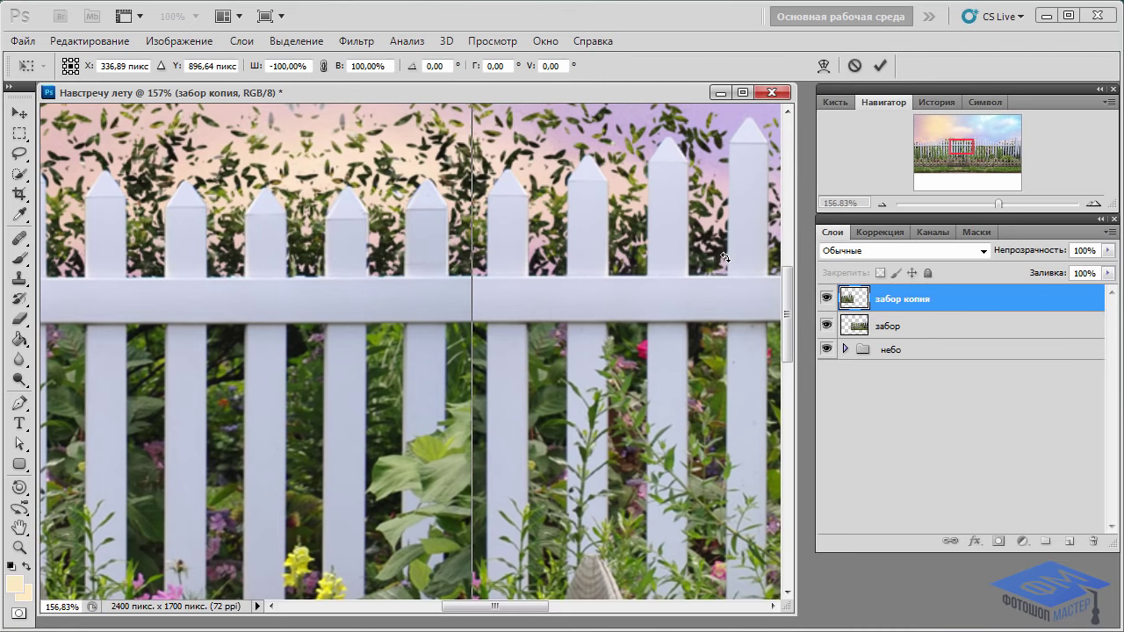
{"action": "key", "text": "Return"}
Add a layer mask to забор копия and choose a soft round brush at 52% opacity
{"action": "key", "text": "b"}
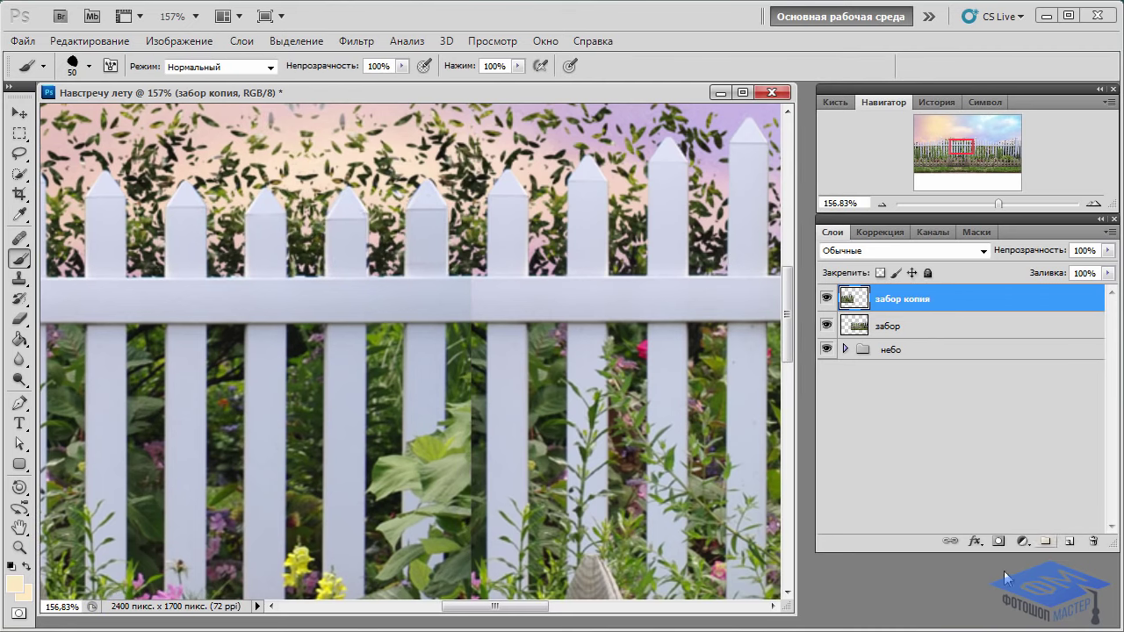
{"action": "left_click", "coordinate": [998, 542]}
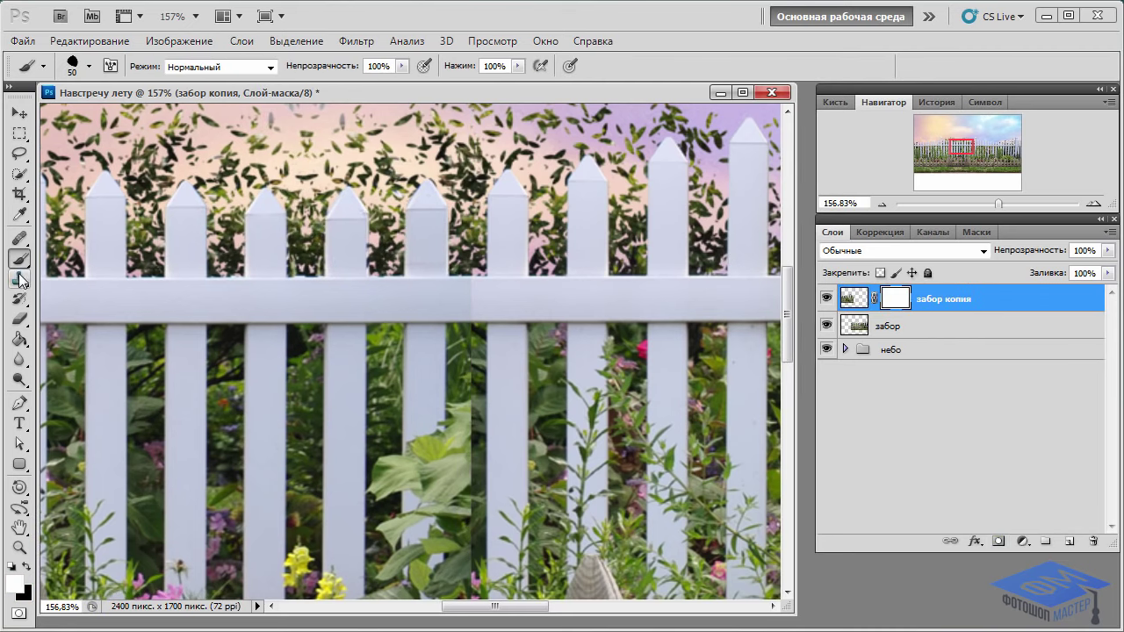
{"action": "left_click", "coordinate": [88, 66]}
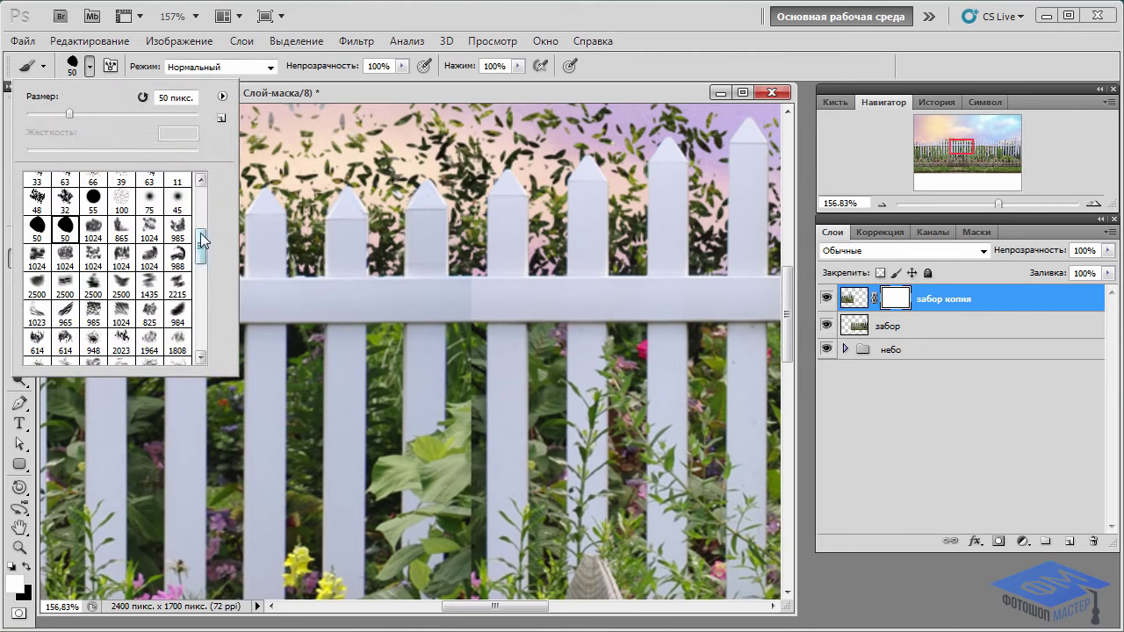
{"action": "scroll", "coordinate": [202, 237], "scroll_direction": "down", "scroll_amount": 1}
{"action": "left_click", "coordinate": [37, 185]}
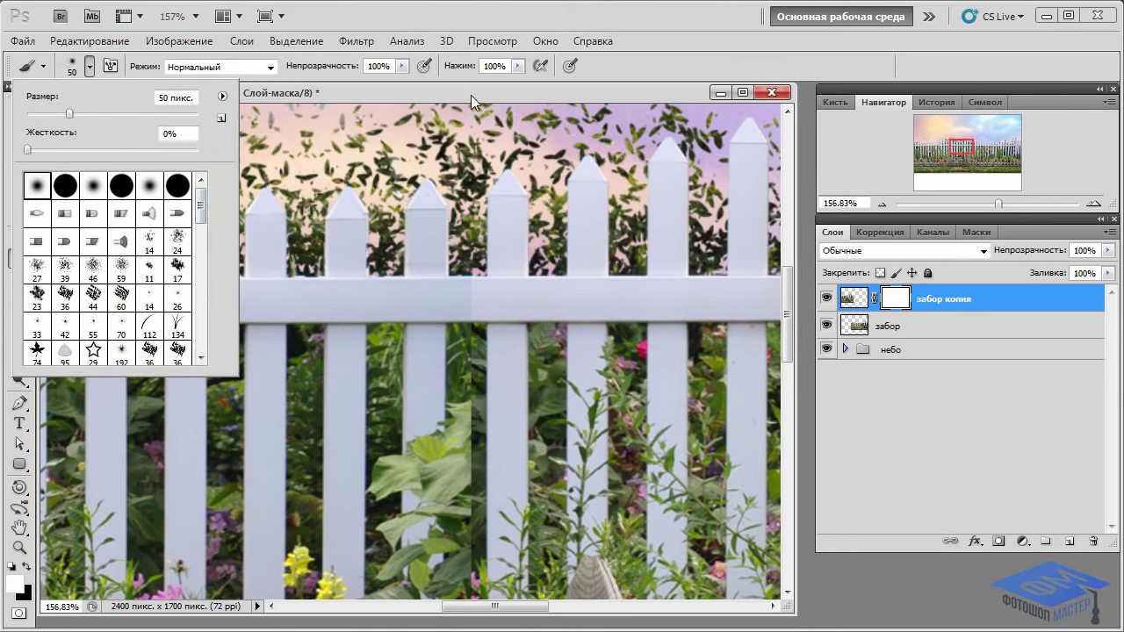
{"action": "left_click", "coordinate": [402, 66]}
{"action": "left_click_drag", "start_coordinate": [367, 85], "coordinate": [358, 82]}
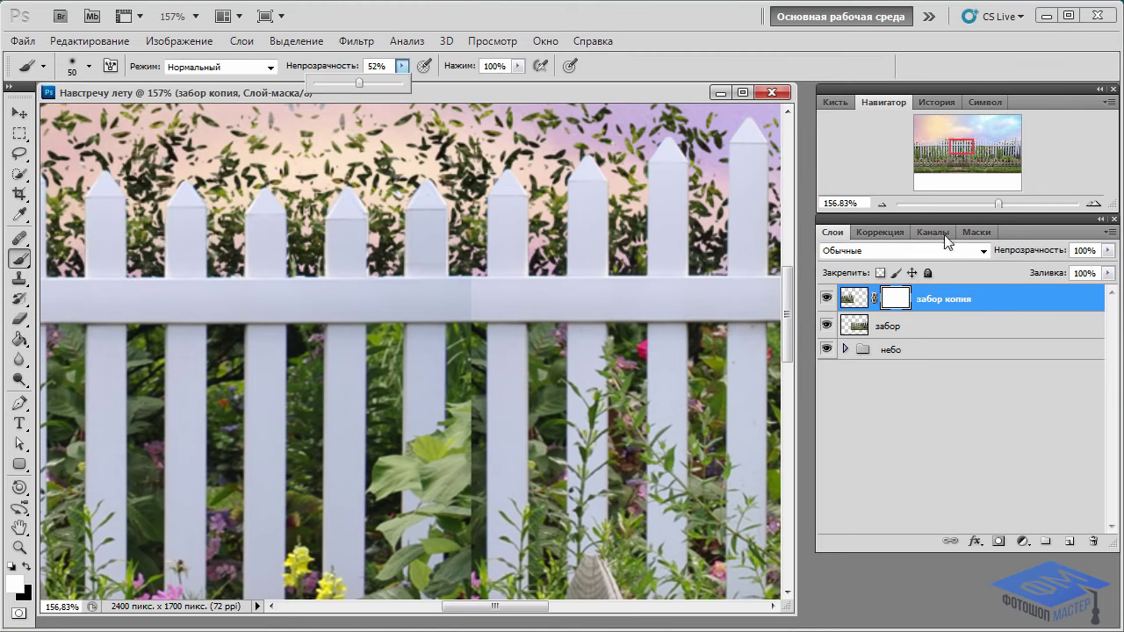
Paint black along the seam between fence halves at the rail, pickets and flowers
{"action": "left_click_drag", "start_coordinate": [999, 204], "coordinate": [1007, 203]}
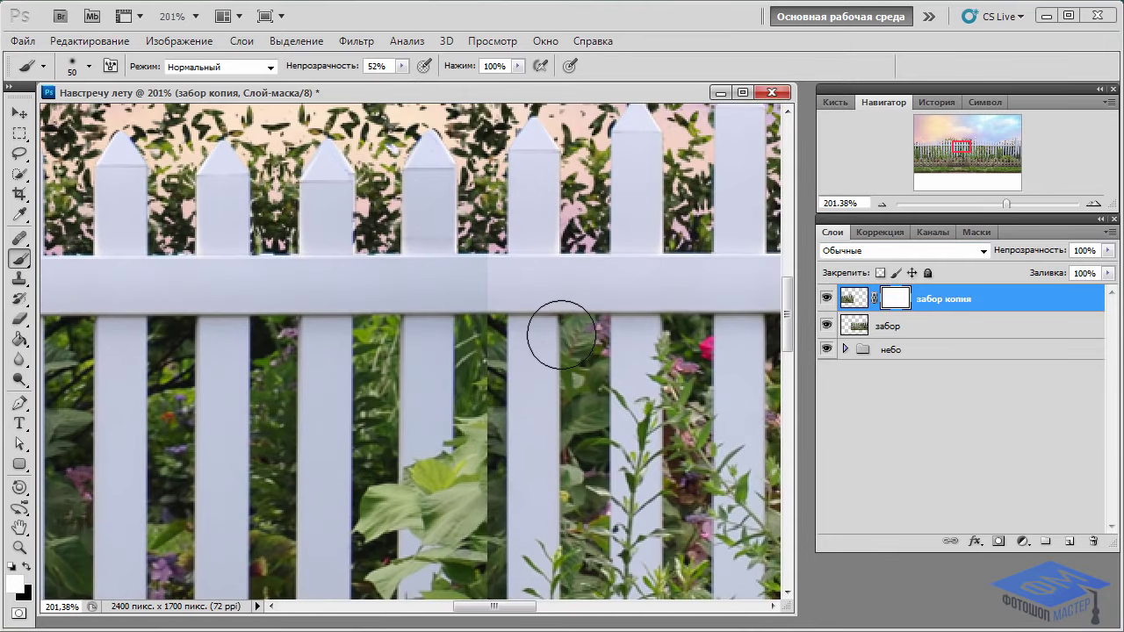
{"action": "key", "text": "x"}
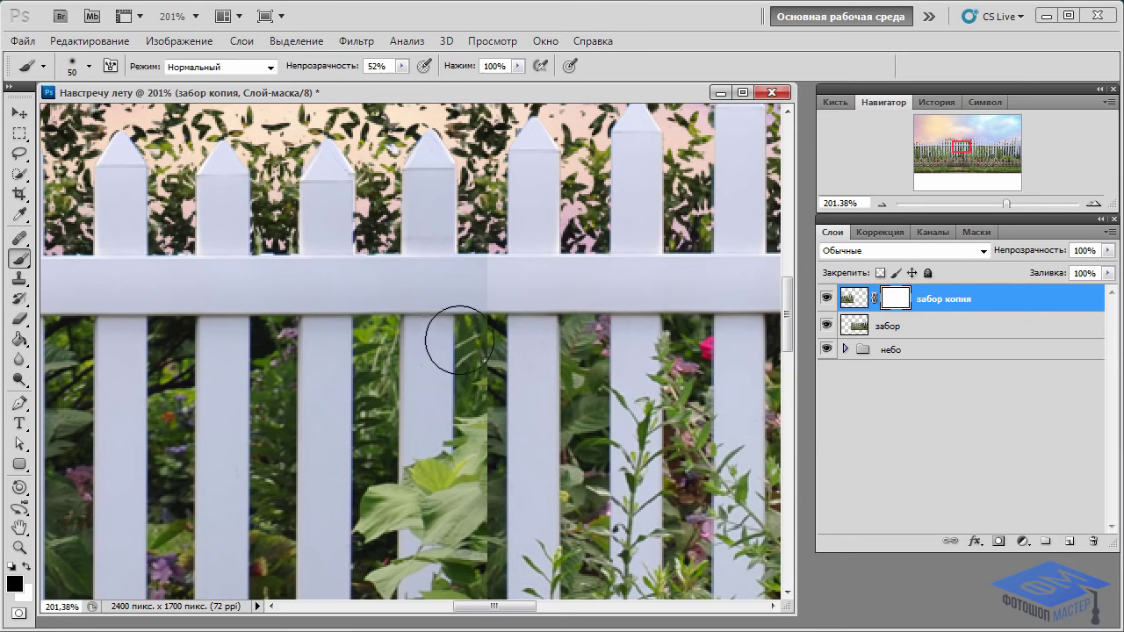
{"action": "left_click_drag", "start_coordinate": [459, 331], "coordinate": [506, 237]}
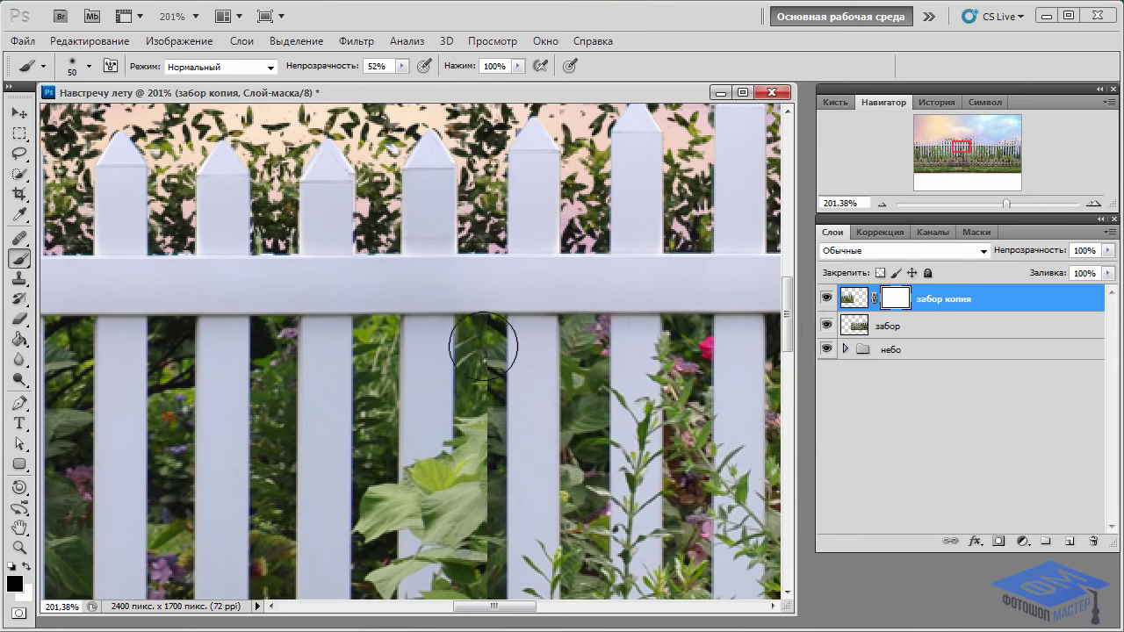
{"action": "mouse_move", "coordinate": [483, 339]}
{"action": "left_mouse_down"}
{"action": "mouse_move", "coordinate": [501, 447]}
{"action": "mouse_move", "coordinate": [497, 375]}
{"action": "left_mouse_up"}
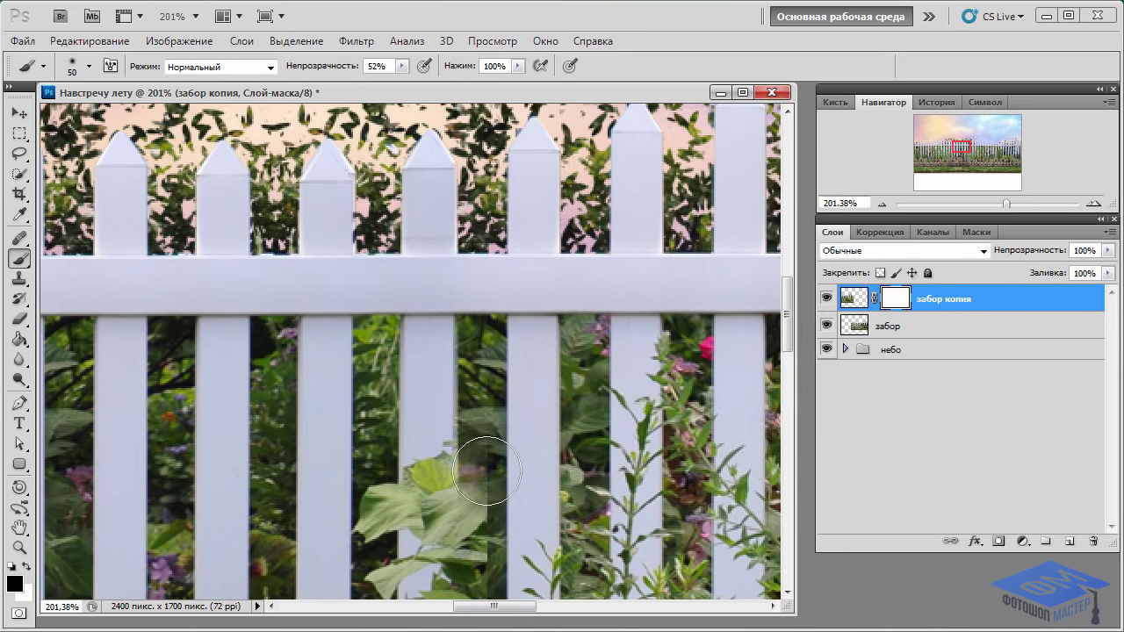
{"action": "left_click_drag", "start_coordinate": [973, 145], "coordinate": [972, 152]}
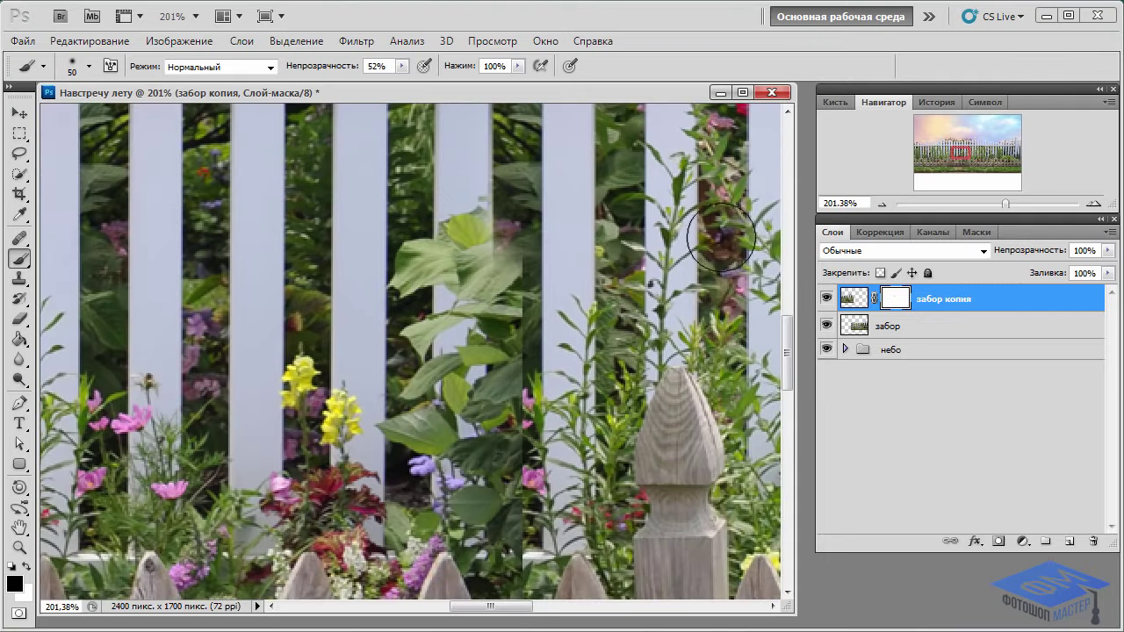
{"action": "left_click_drag", "start_coordinate": [546, 322], "coordinate": [496, 474]}
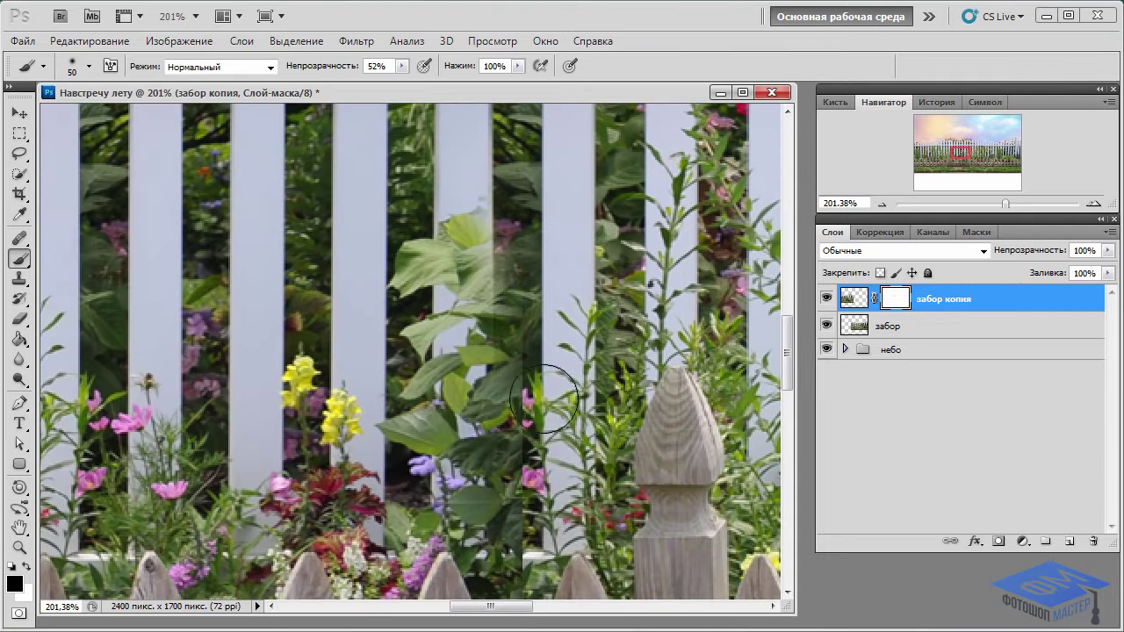
{"action": "mouse_move", "coordinate": [506, 196]}
{"action": "left_mouse_down"}
{"action": "mouse_move", "coordinate": [465, 181]}
{"action": "mouse_move", "coordinate": [464, 221]}
{"action": "mouse_move", "coordinate": [429, 249]}
{"action": "mouse_move", "coordinate": [500, 301]}
{"action": "left_mouse_up"}
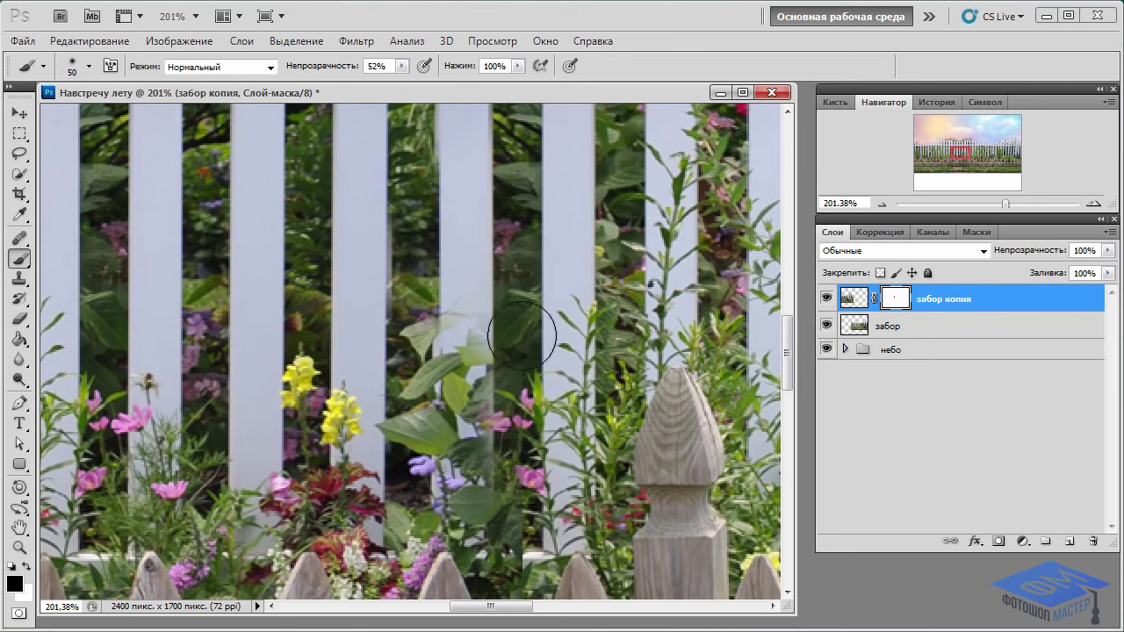
{"action": "left_click_drag", "start_coordinate": [961, 154], "coordinate": [953, 150]}
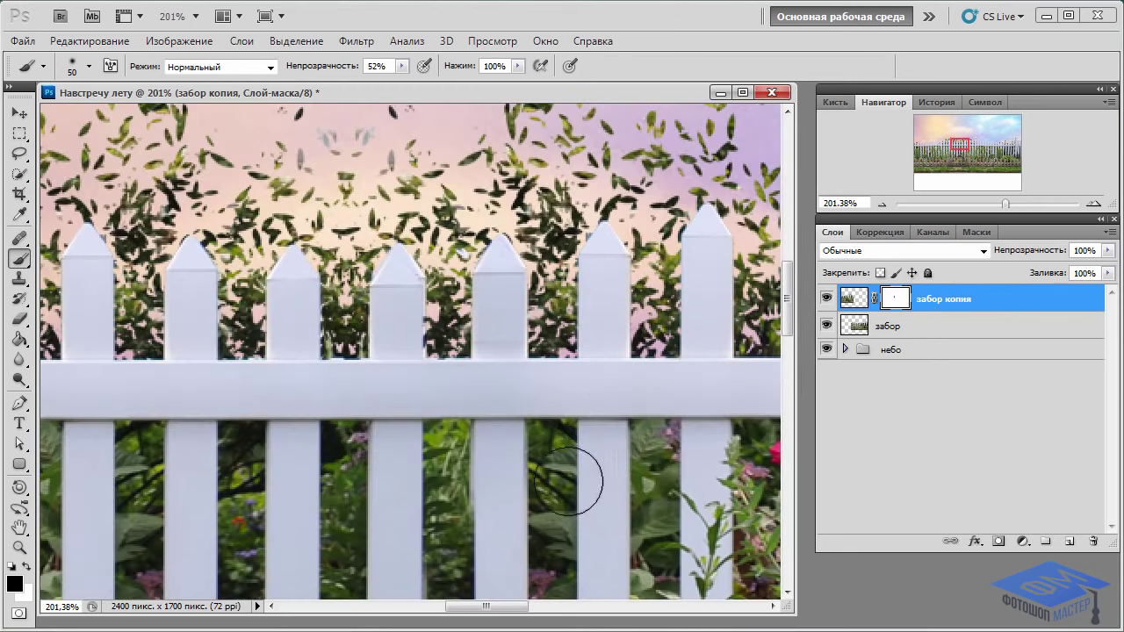
{"action": "left_click_drag", "start_coordinate": [461, 447], "coordinate": [474, 474]}
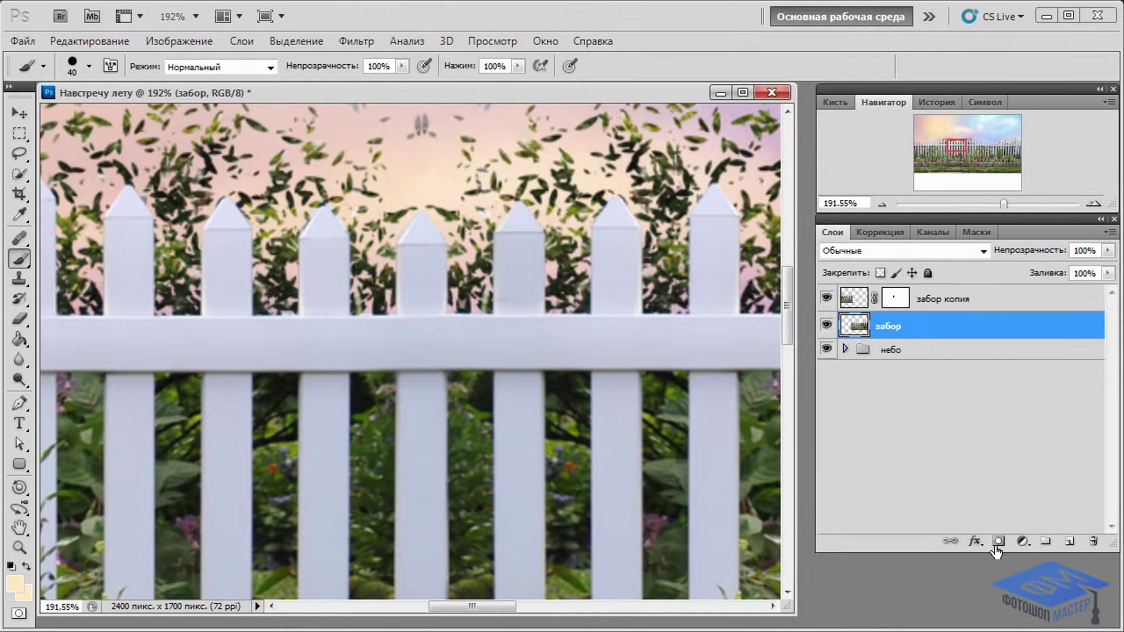
Add a layer mask to the original забор and paint out foliage near a picket tip
{"action": "left_click", "coordinate": [998, 543]}
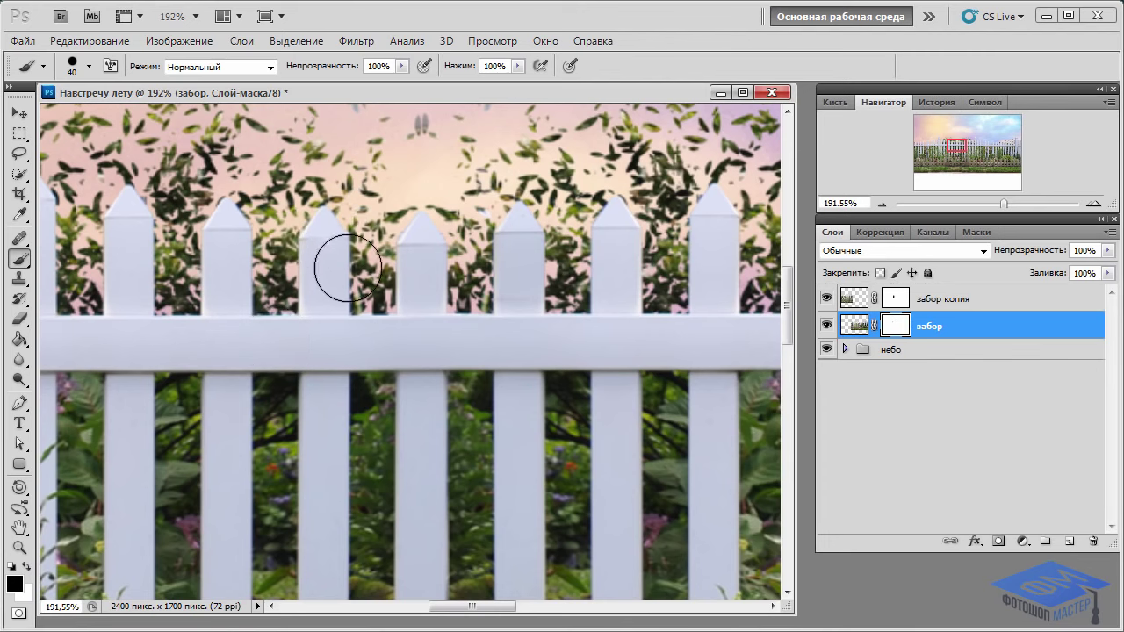
{"action": "left_click_drag", "start_coordinate": [326, 273], "coordinate": [328, 232]}
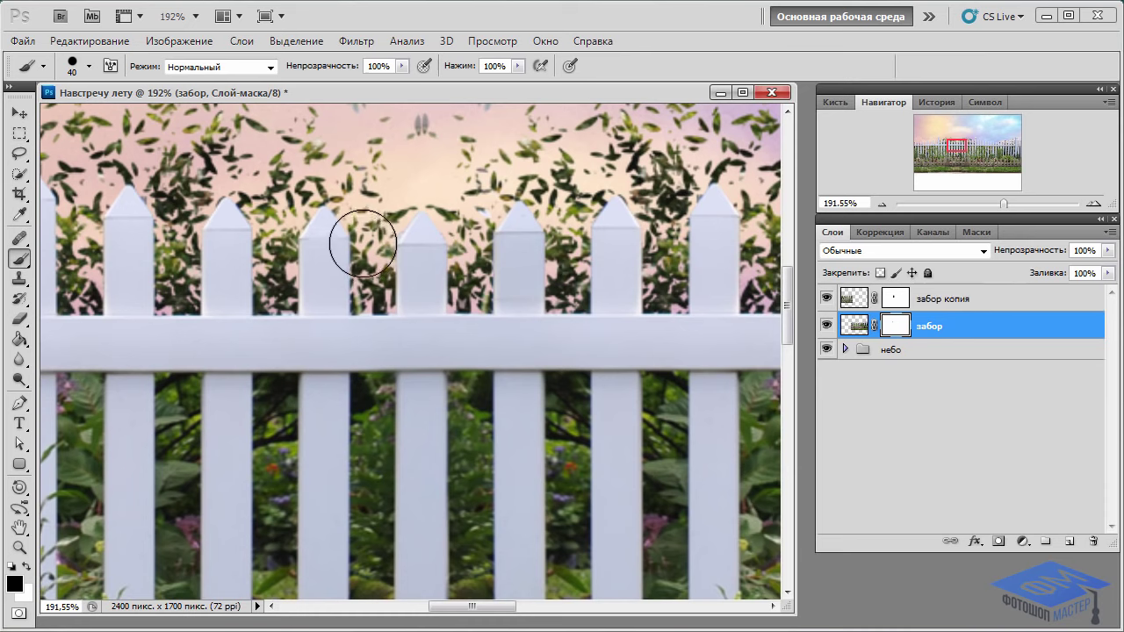
{"action": "left_click_drag", "start_coordinate": [1003, 203], "coordinate": [992, 204]}
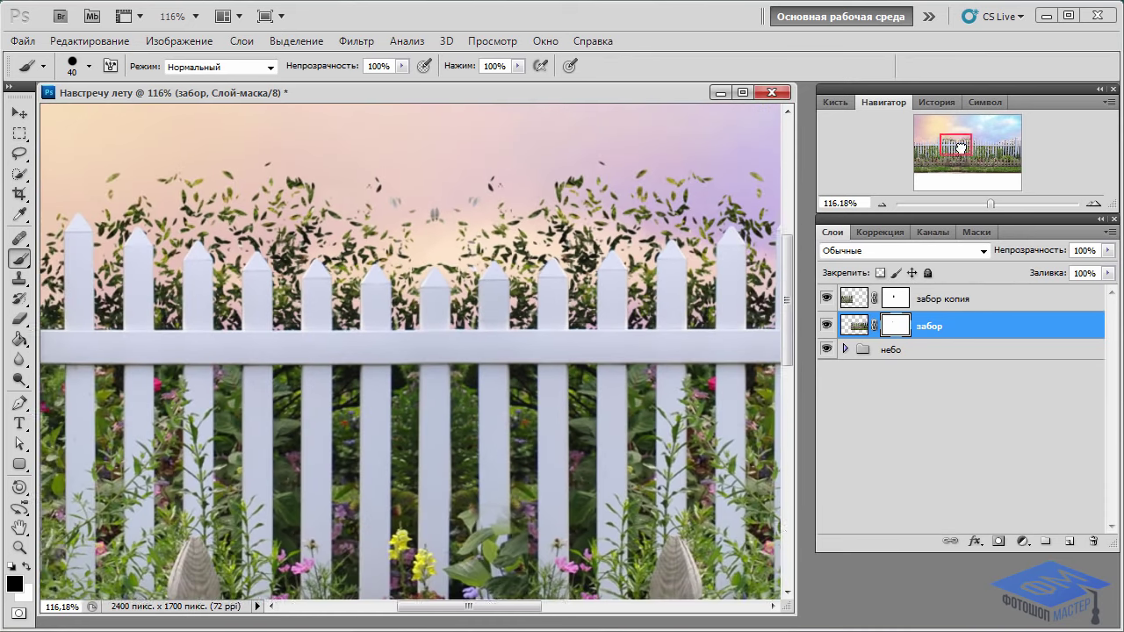
{"action": "mouse_move", "coordinate": [970, 156]}
{"action": "left_mouse_down"}
{"action": "mouse_move", "coordinate": [964, 143]}
{"action": "mouse_move", "coordinate": [955, 151]}
{"action": "left_mouse_up"}
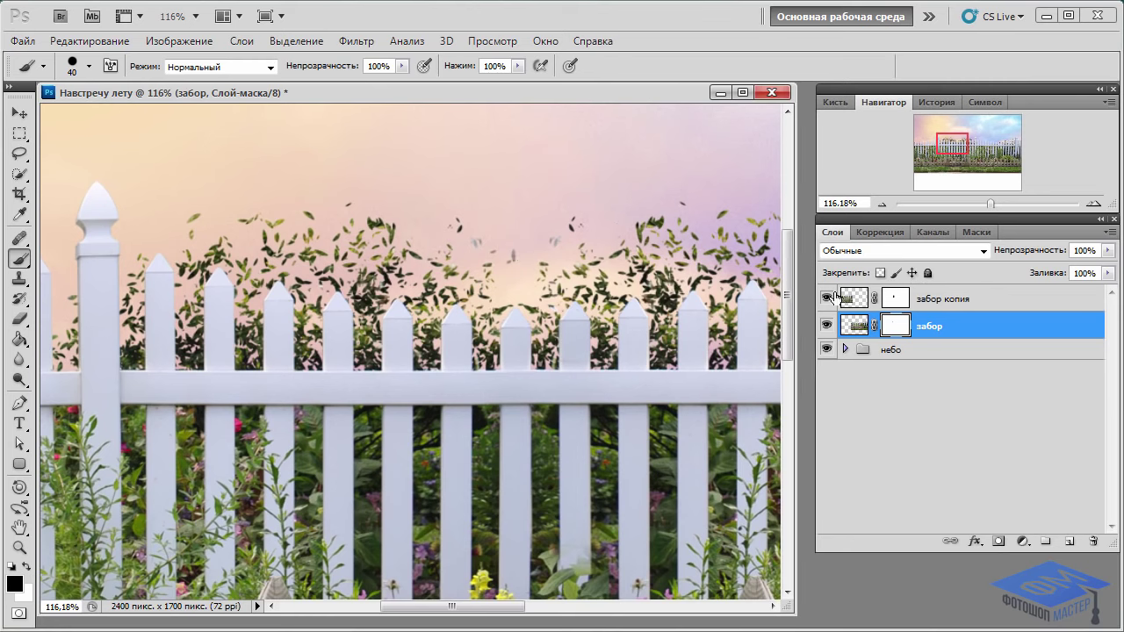
{"action": "left_click", "coordinate": [865, 297]}
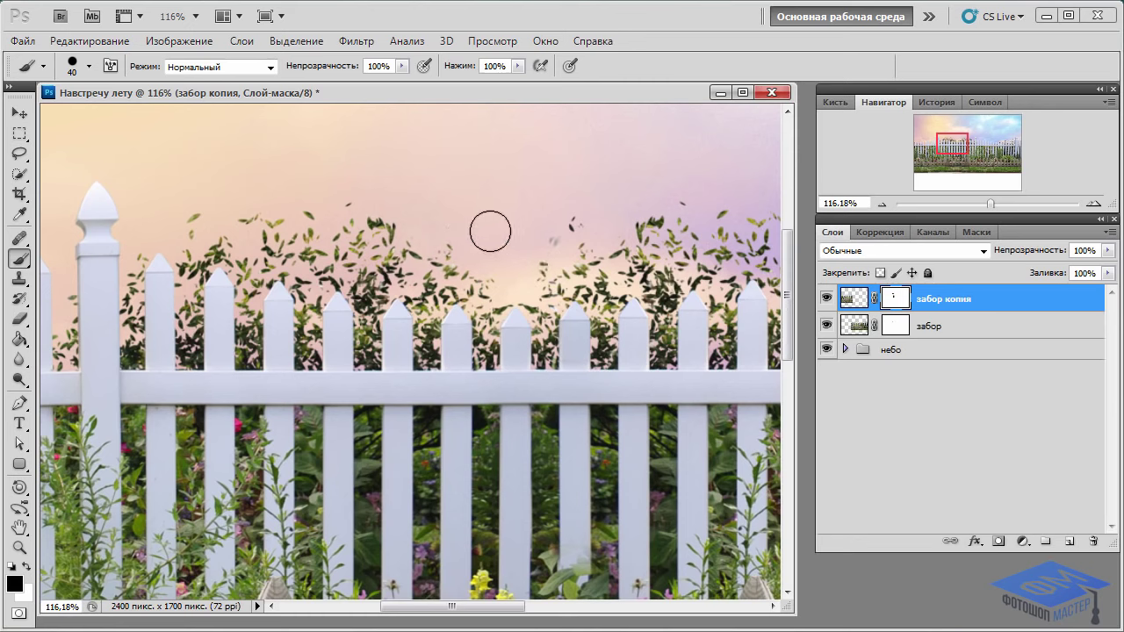
{"action": "key", "text": "bracketleft"}
{"action": "key", "text": "bracketleft"}
{"action": "key", "text": "bracketleft"}
{"action": "key", "text": "bracketleft"}
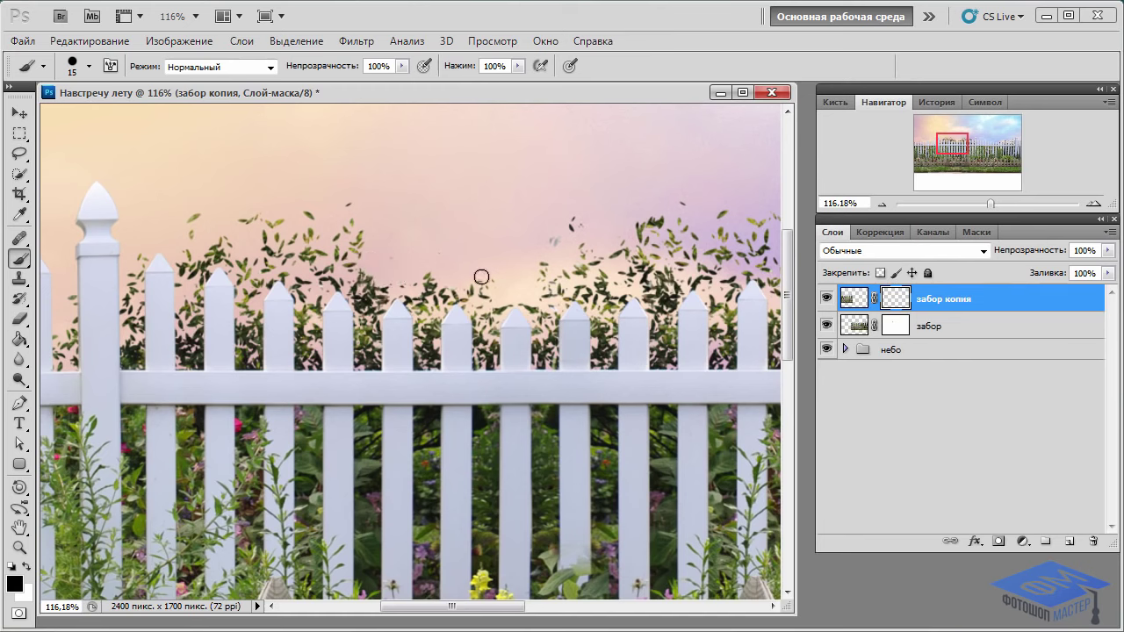
{"action": "key", "text": "bracketleft"}
{"action": "key", "text": "bracketleft"}
{"action": "key", "text": "bracketleft"}
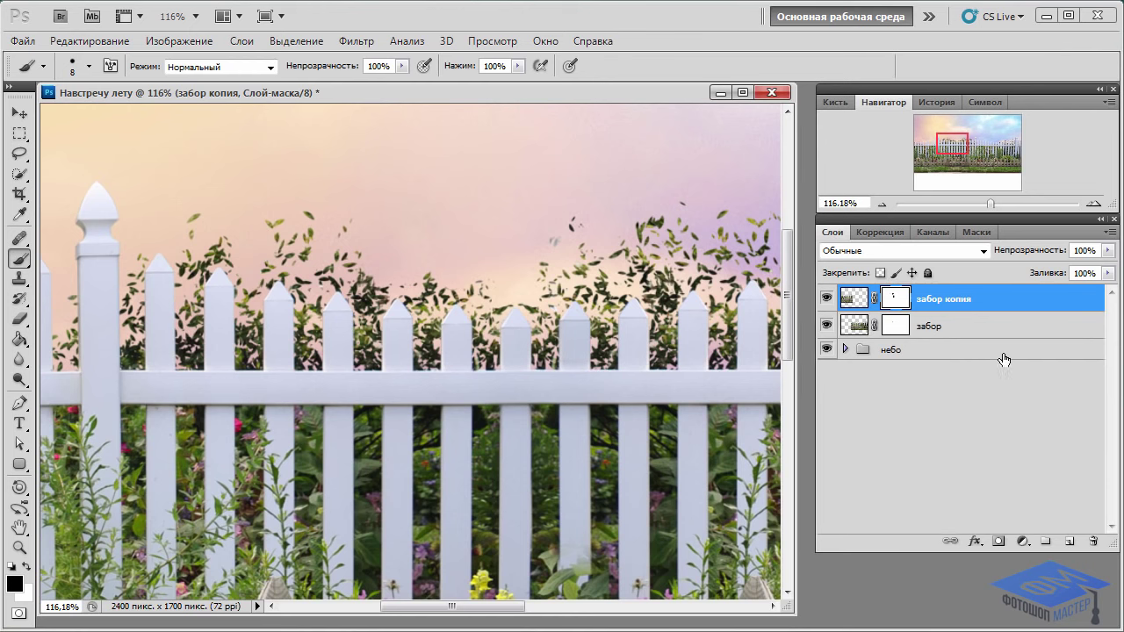
{"action": "left_click", "coordinate": [966, 326]}
{"action": "left_click_drag", "start_coordinate": [991, 203], "coordinate": [984, 204]}
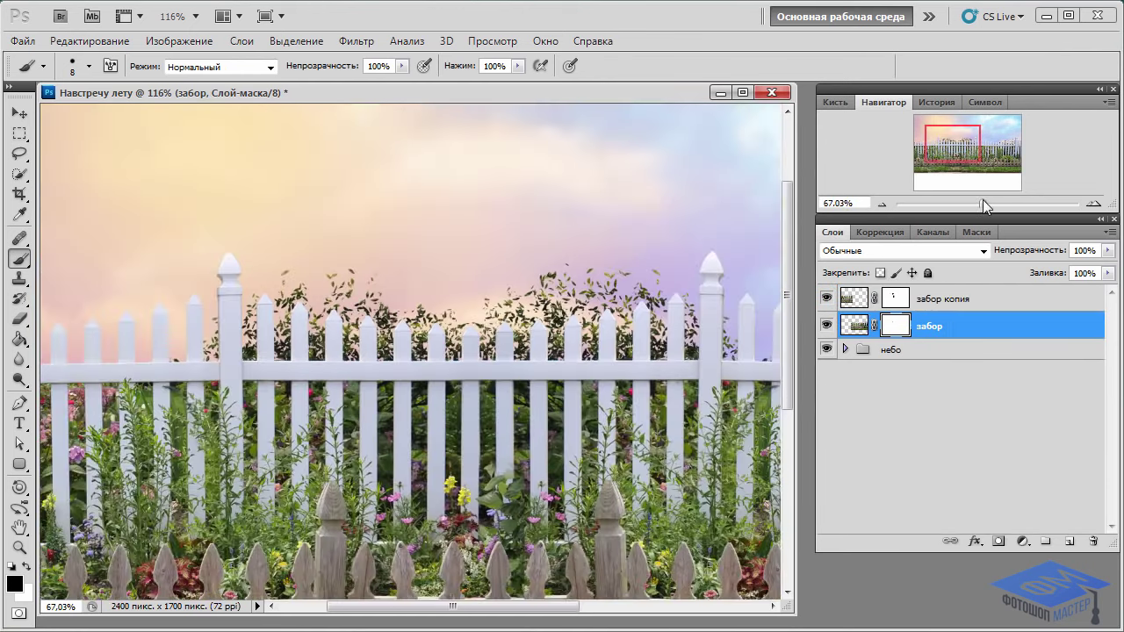
{"action": "left_click_drag", "start_coordinate": [44, 277], "coordinate": [444, 288]}
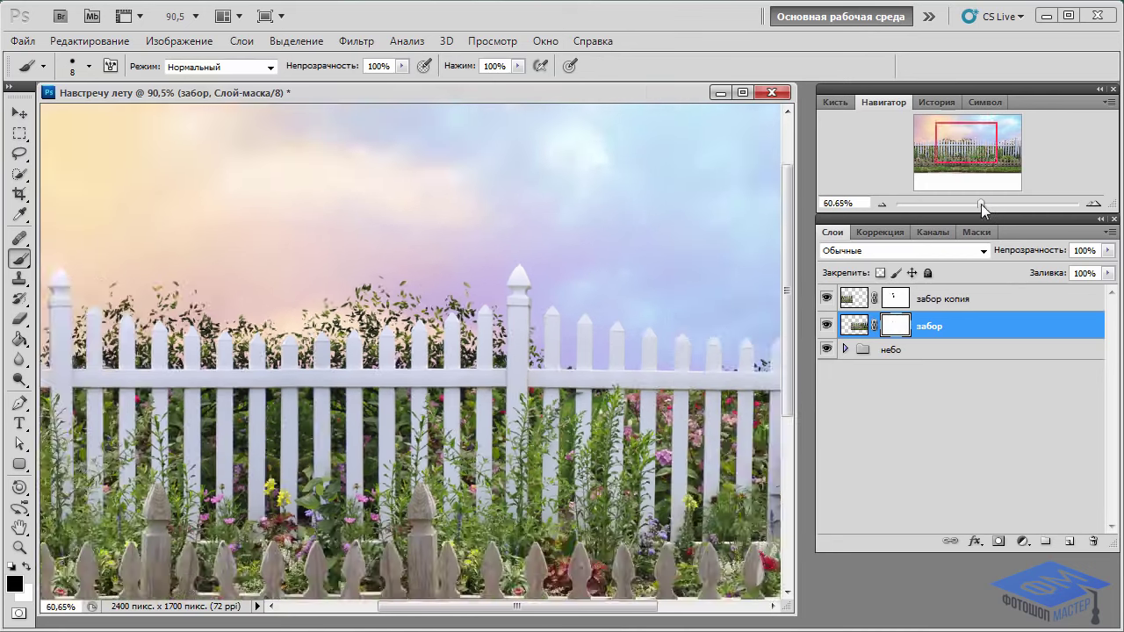
{"action": "mouse_move", "coordinate": [985, 203]}
{"action": "left_mouse_down"}
{"action": "mouse_move", "coordinate": [972, 203]}
{"action": "mouse_move", "coordinate": [989, 204]}
{"action": "left_mouse_up"}
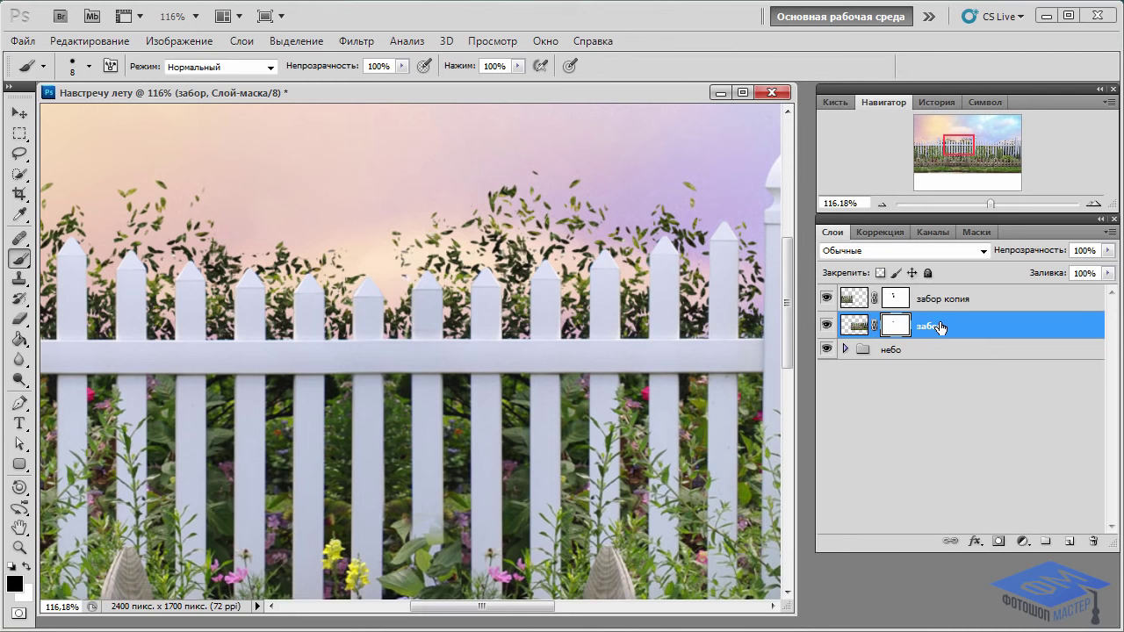
{"action": "left_click_drag", "start_coordinate": [989, 203], "coordinate": [971, 210]}
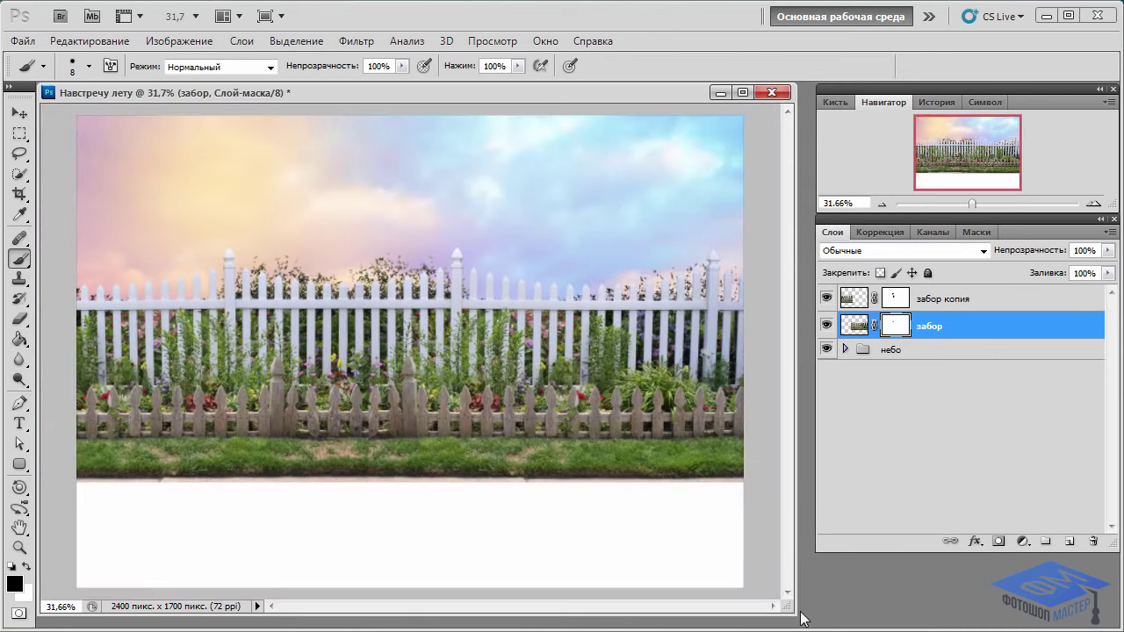
Merge забор копия with забор and remove 'копия' so the layer is named забор
{"action": "left_click", "coordinate": [993, 301], "text": "shift"}
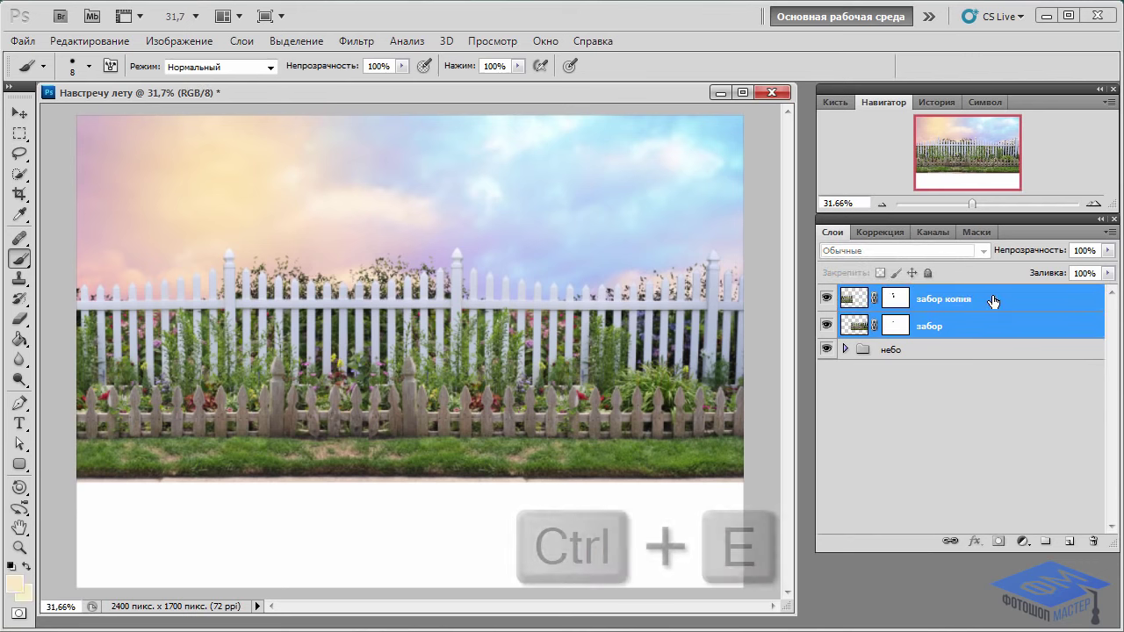
{"action": "key", "text": "ctrl+e"}
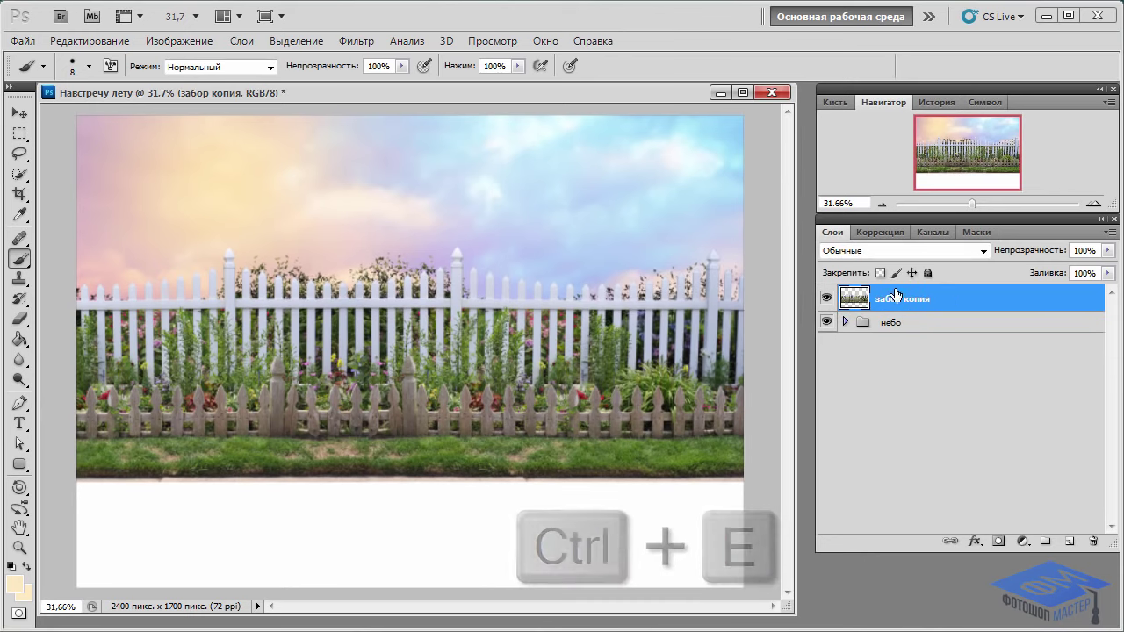
{"action": "double_click", "coordinate": [912, 300]}
{"action": "left_click", "coordinate": [932, 299]}
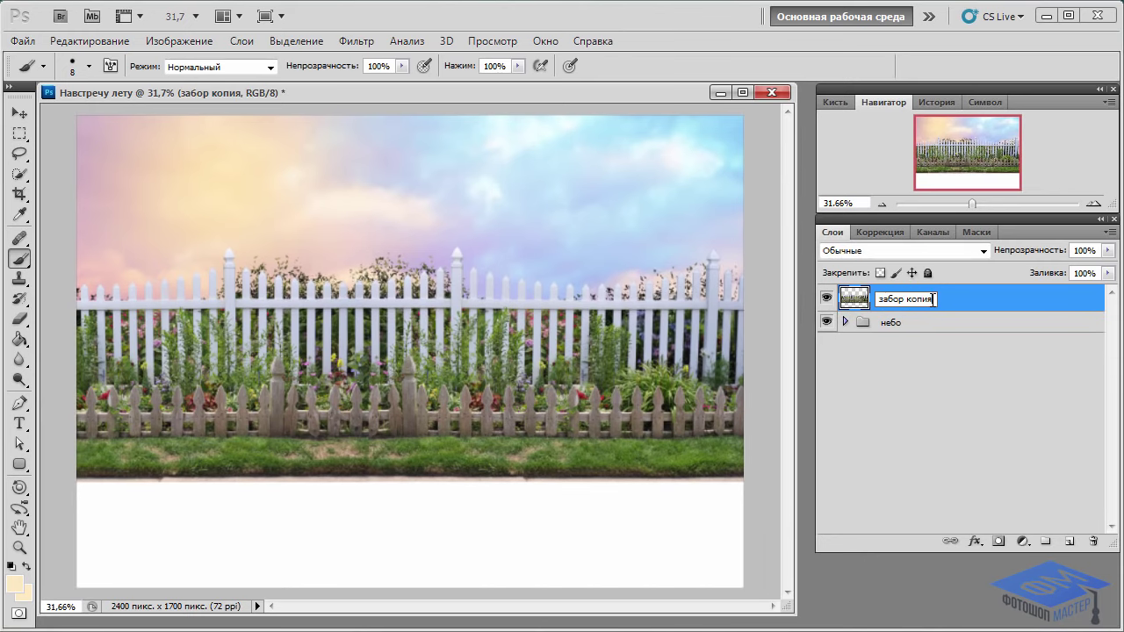
{"action": "key", "text": "BackSpace"}
{"action": "key", "text": "BackSpace"}
{"action": "key", "text": "BackSpace"}
{"action": "key", "text": "BackSpace"}
{"action": "key", "text": "Return"}
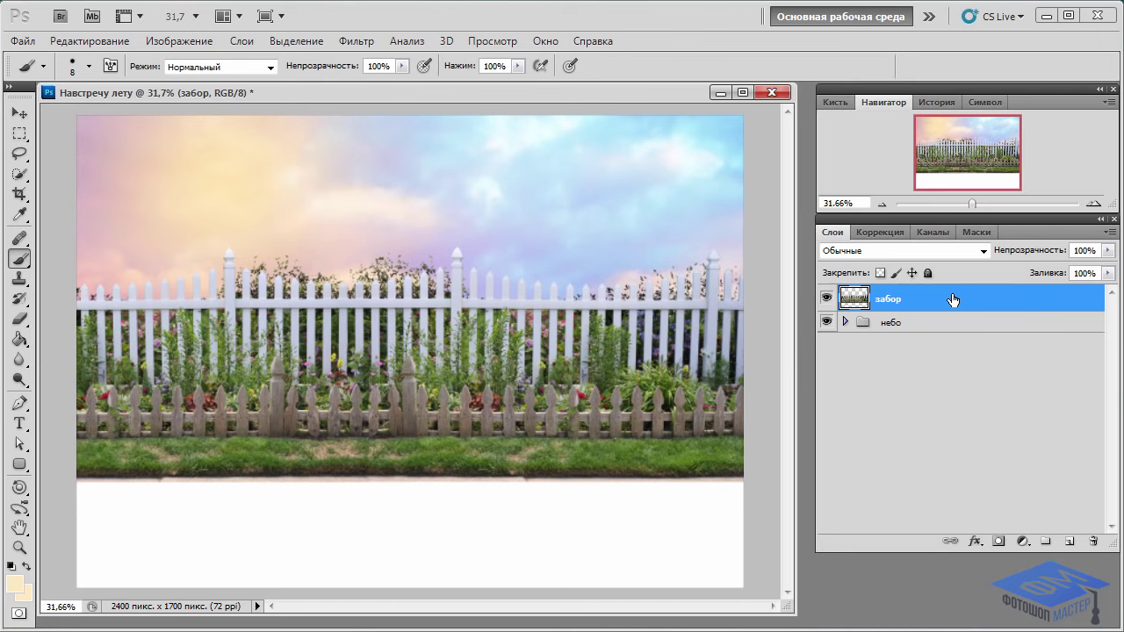
Enable Inner Shadow on the забор layer in Normal mode with cream colour feeac4
{"action": "double_click", "coordinate": [954, 300]}
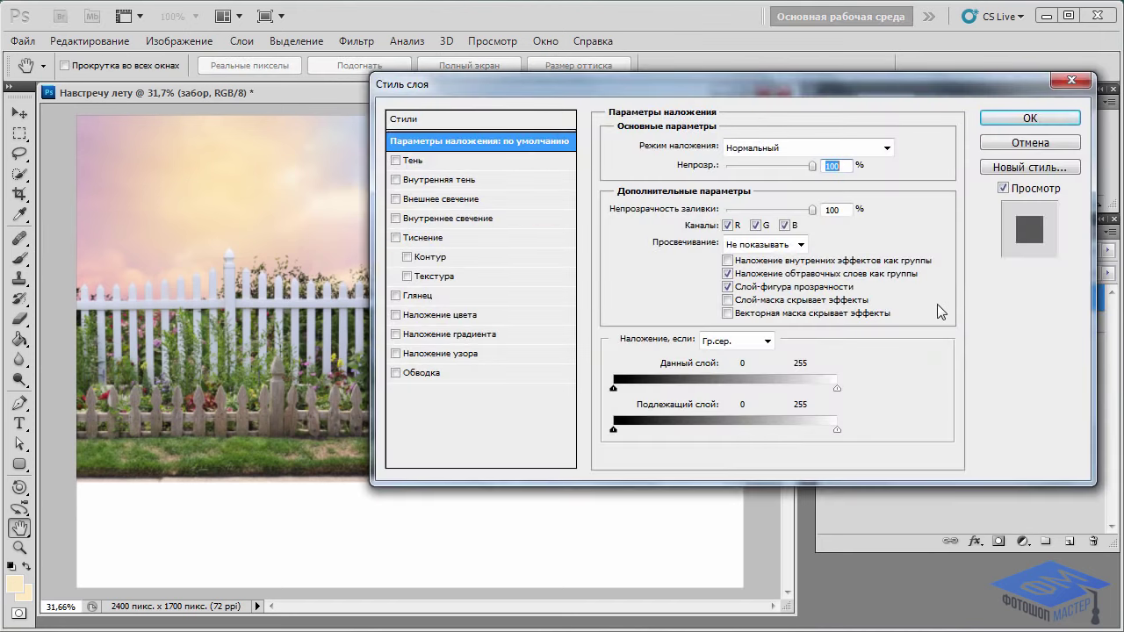
{"action": "left_click_drag", "start_coordinate": [739, 90], "coordinate": [777, 160]}
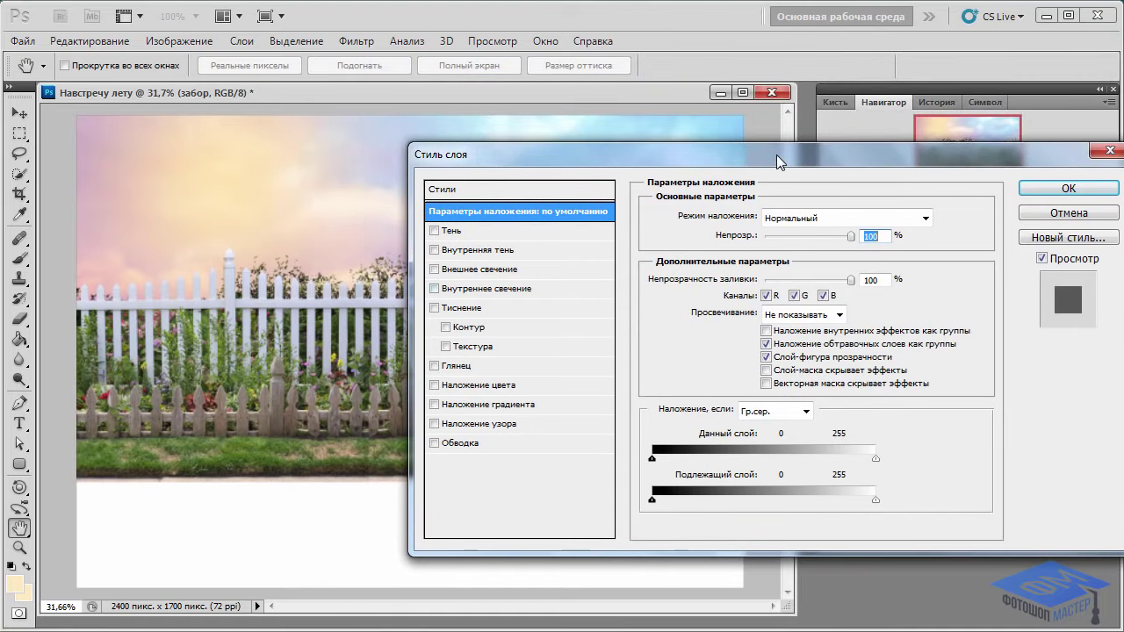
{"action": "left_click", "coordinate": [511, 255]}
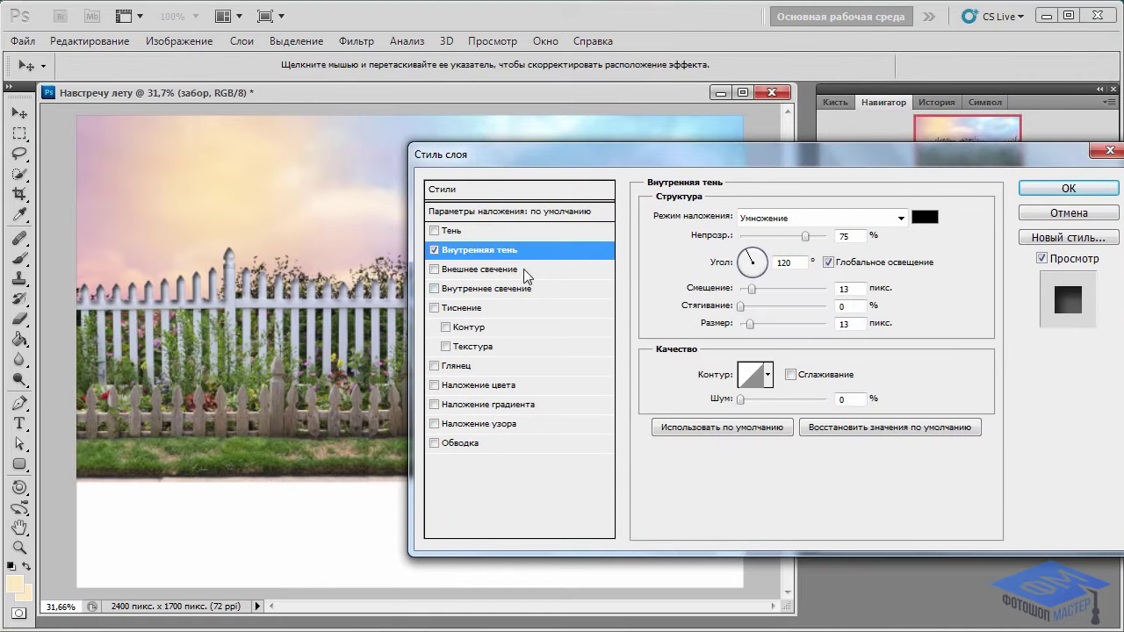
{"action": "left_click", "coordinate": [901, 219]}
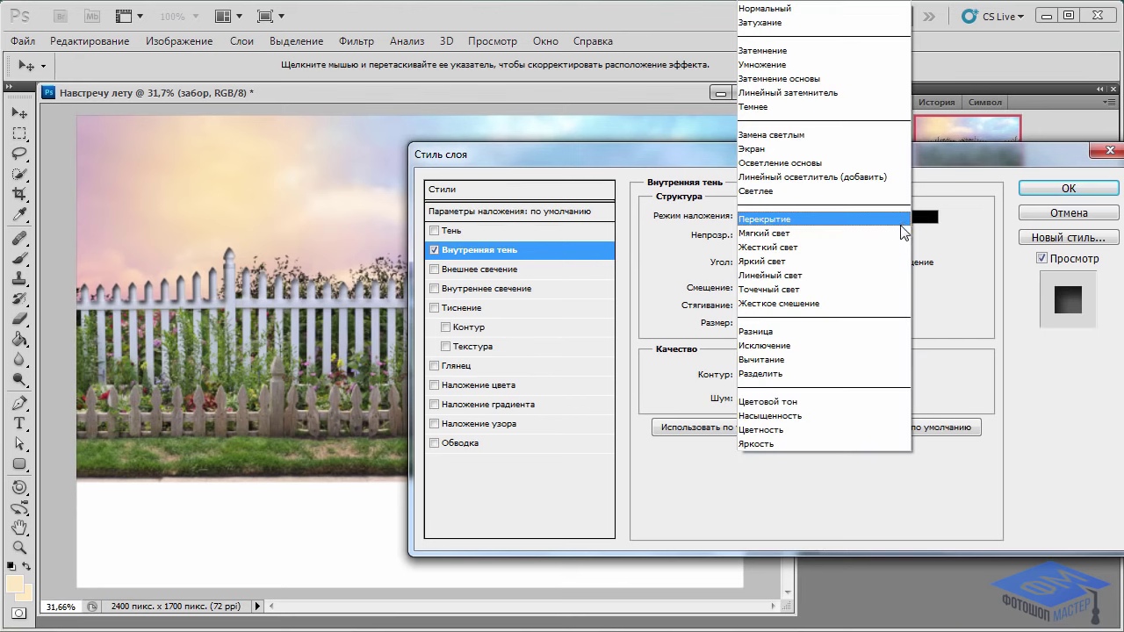
{"action": "left_click", "coordinate": [788, 9]}
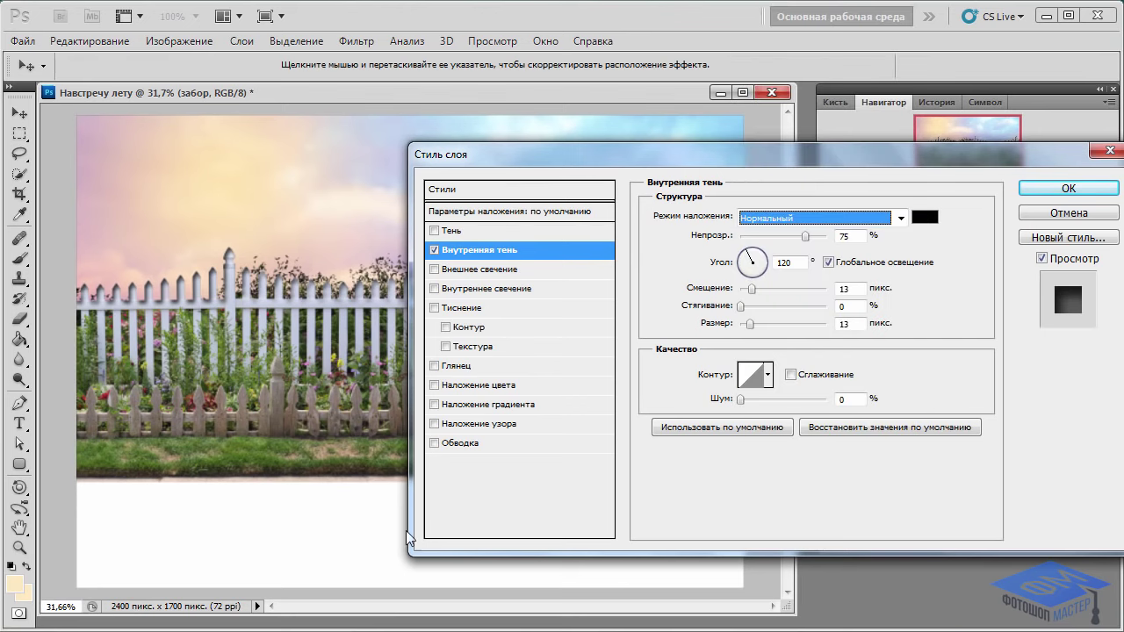
{"action": "left_click", "coordinate": [924, 217]}
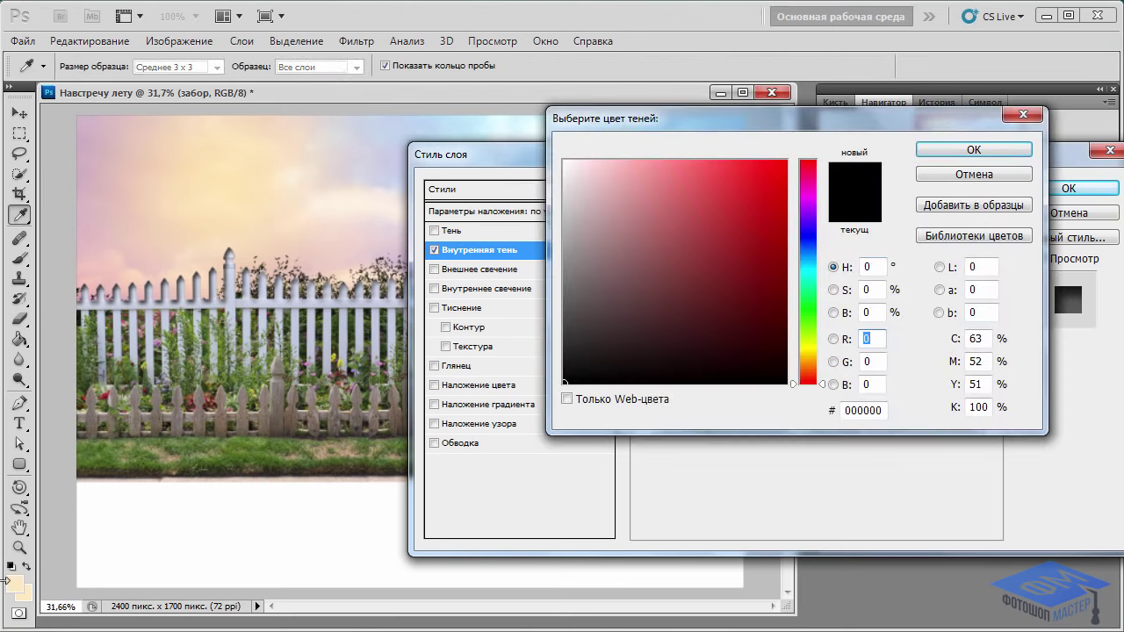
{"action": "left_click", "coordinate": [12, 584]}
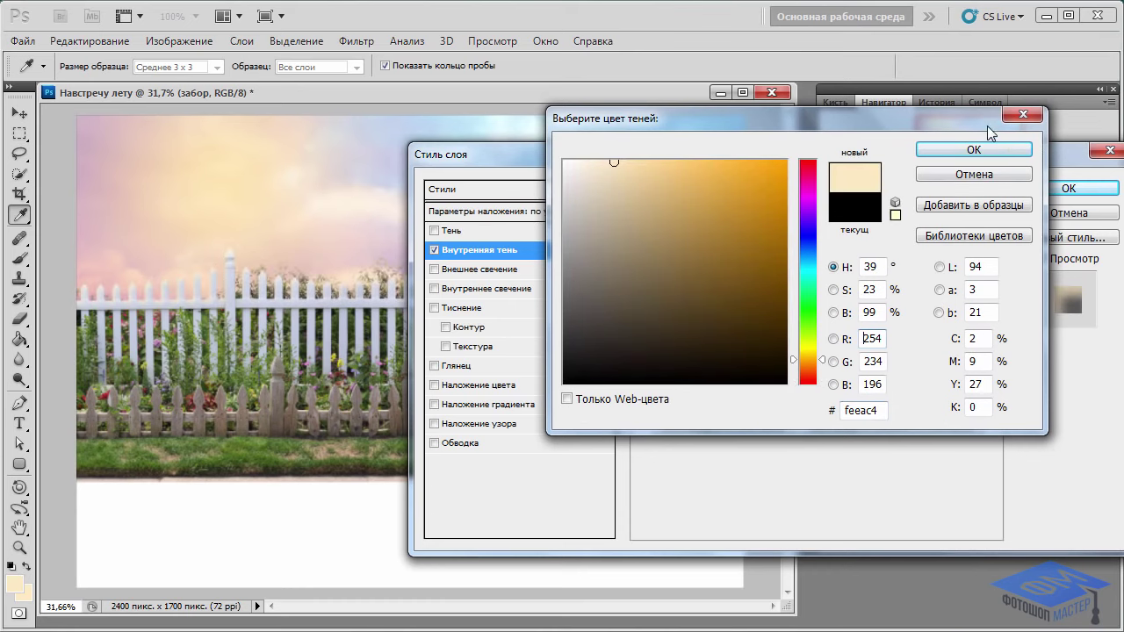
{"action": "left_click", "coordinate": [974, 149]}
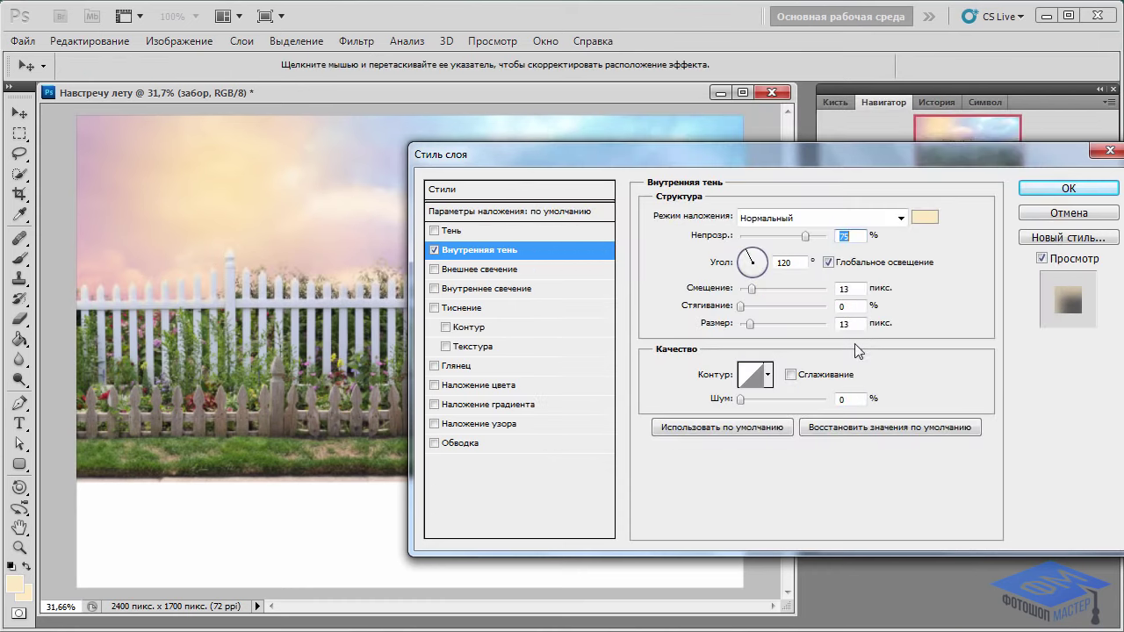
Set the shadow angle to 122° without Global Light, distance 3 px and size 0
{"action": "left_click", "coordinate": [828, 261]}
{"action": "key", "text": "BackSpace"}
{"action": "type", "text": "2"}
{"action": "double_click", "coordinate": [850, 287]}
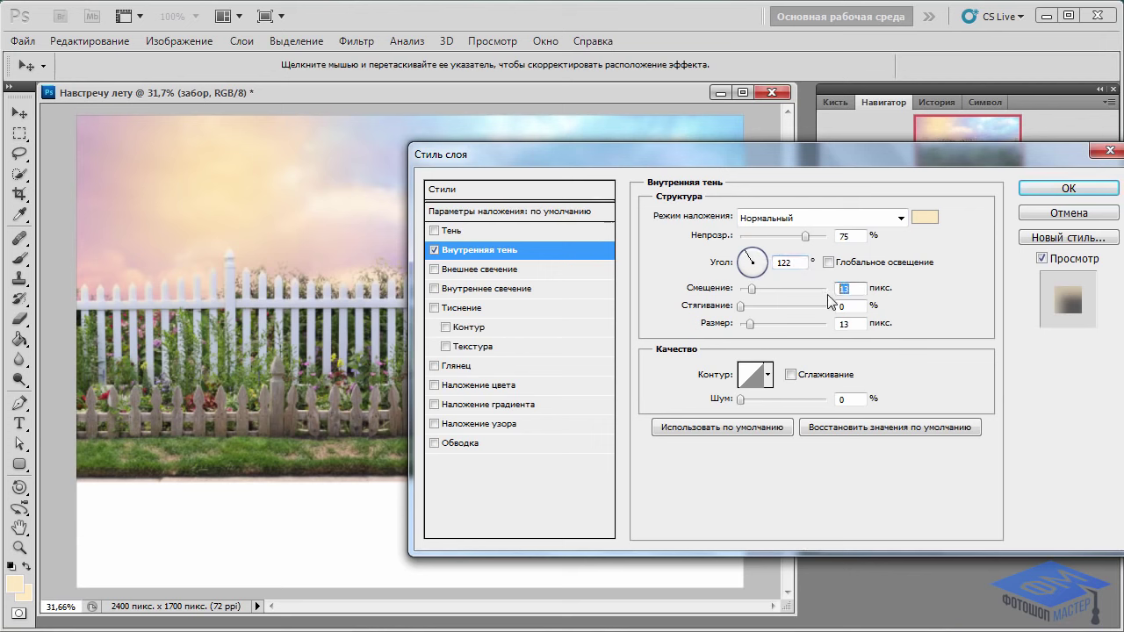
{"action": "type", "text": "3"}
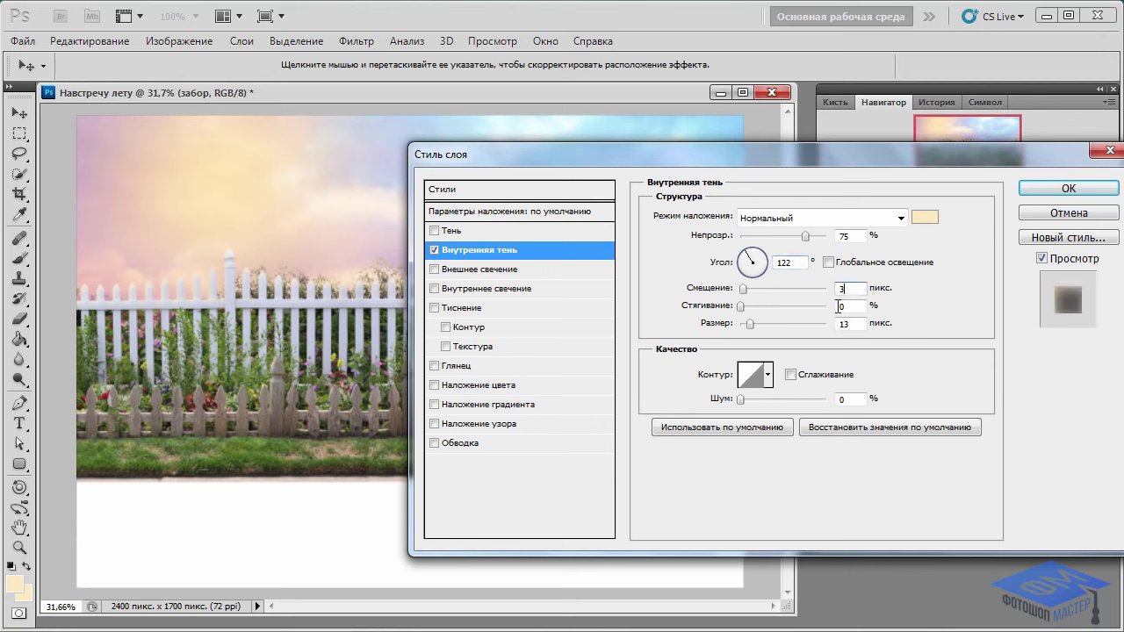
{"action": "double_click", "coordinate": [860, 323]}
{"action": "type", "text": "0"}
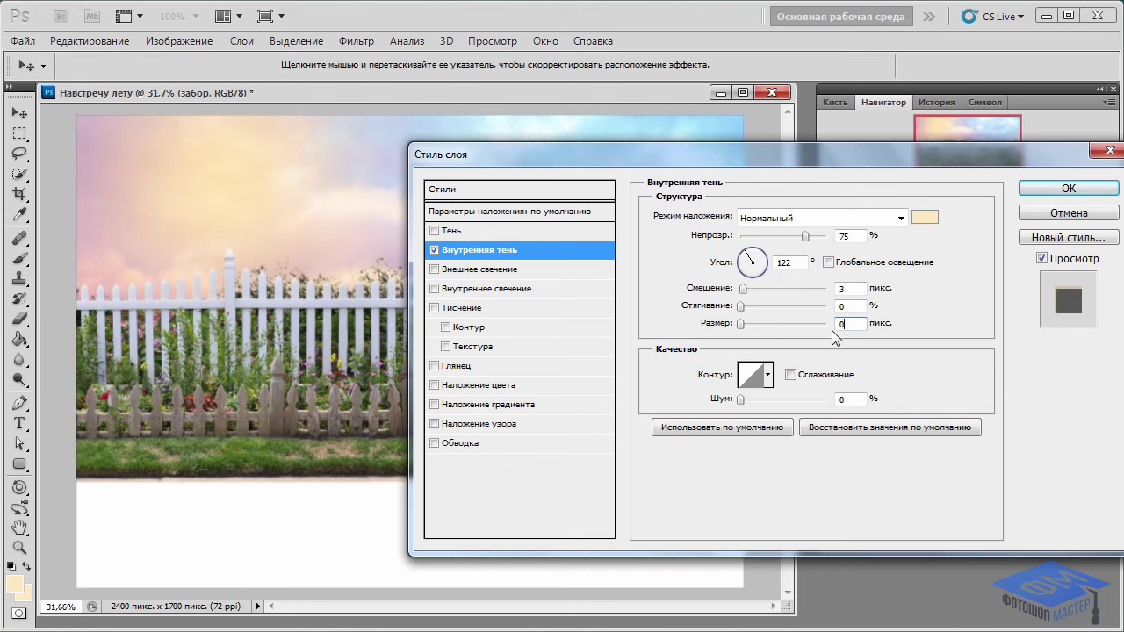
{"action": "left_click", "coordinate": [1044, 191]}
{"action": "scroll", "coordinate": [976, 146], "scroll_direction": "up", "scroll_amount": 5}
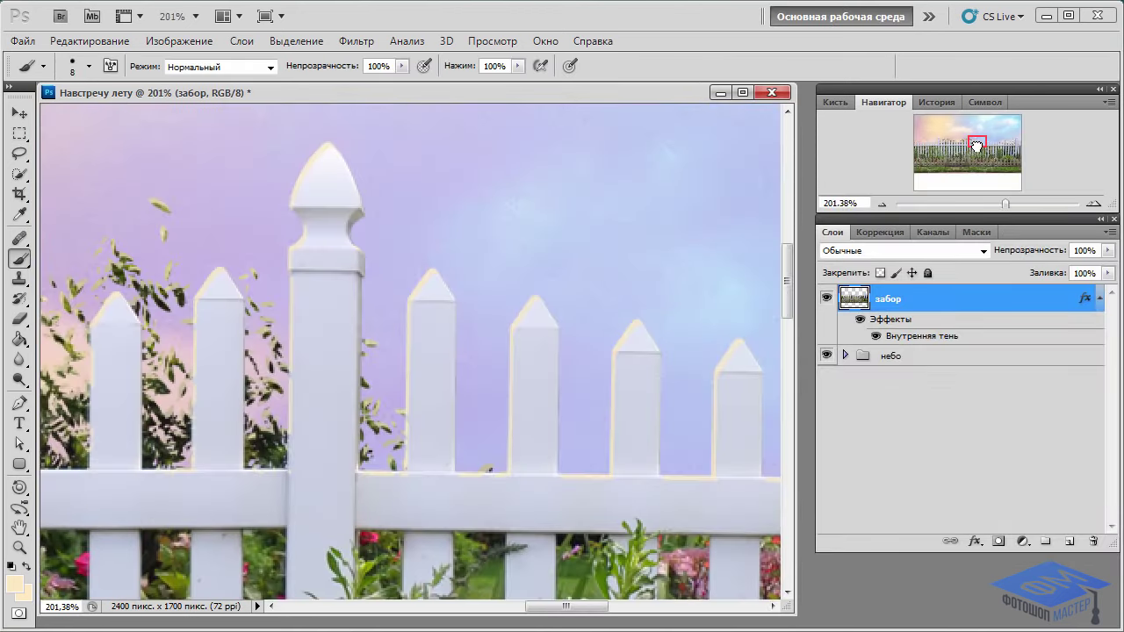
Compare the fence with and without its shadow, then split the Inner Shadow onto its own layer
{"action": "left_click", "coordinate": [860, 320]}
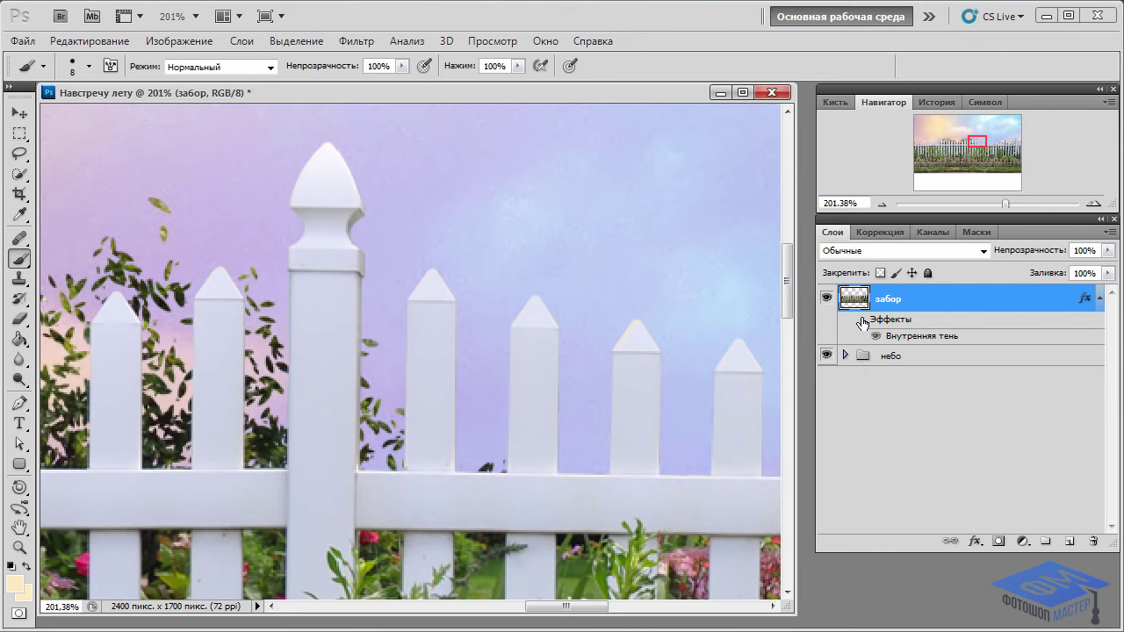
{"action": "left_click", "coordinate": [861, 319]}
{"action": "left_click", "coordinate": [860, 320]}
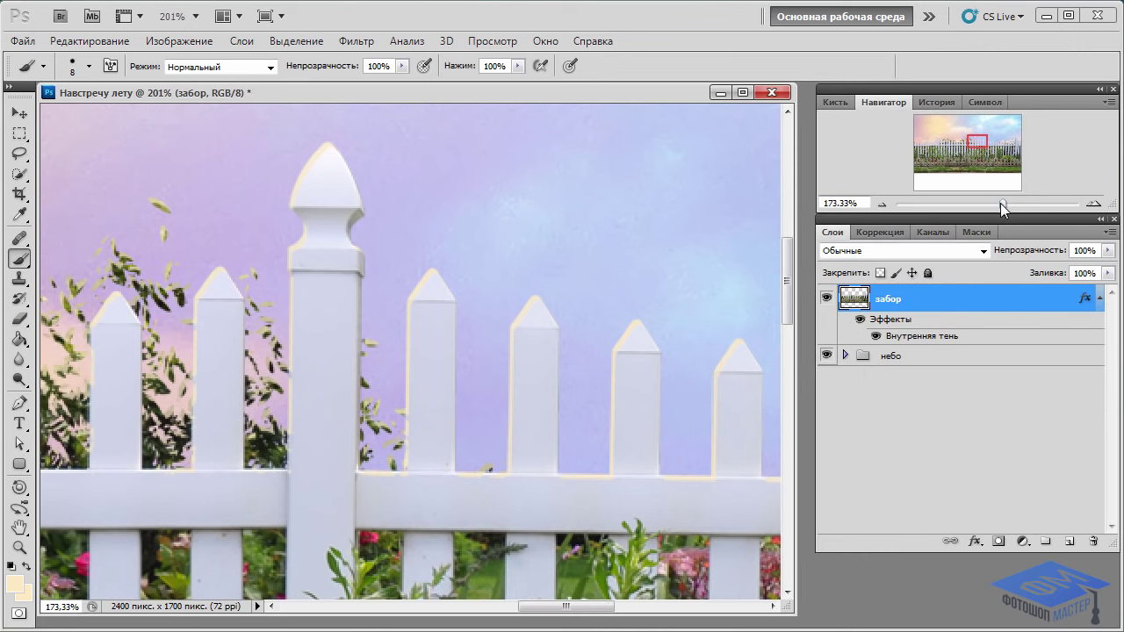
{"action": "left_click_drag", "start_coordinate": [1002, 203], "coordinate": [988, 203]}
{"action": "left_click_drag", "start_coordinate": [977, 149], "coordinate": [955, 148]}
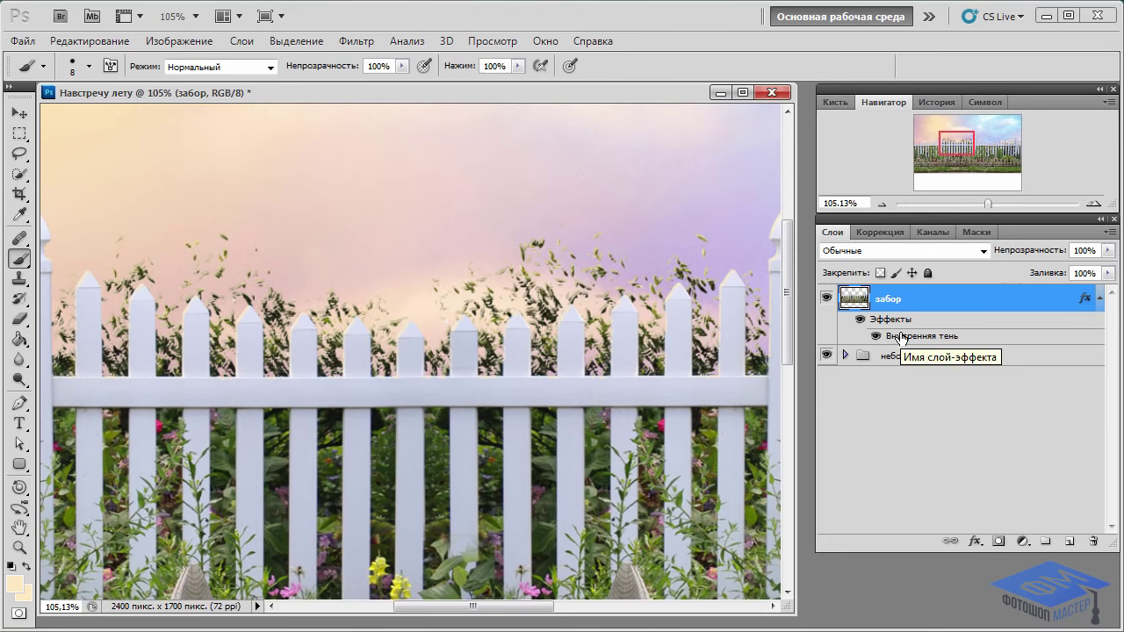
{"action": "right_click", "coordinate": [902, 336]}
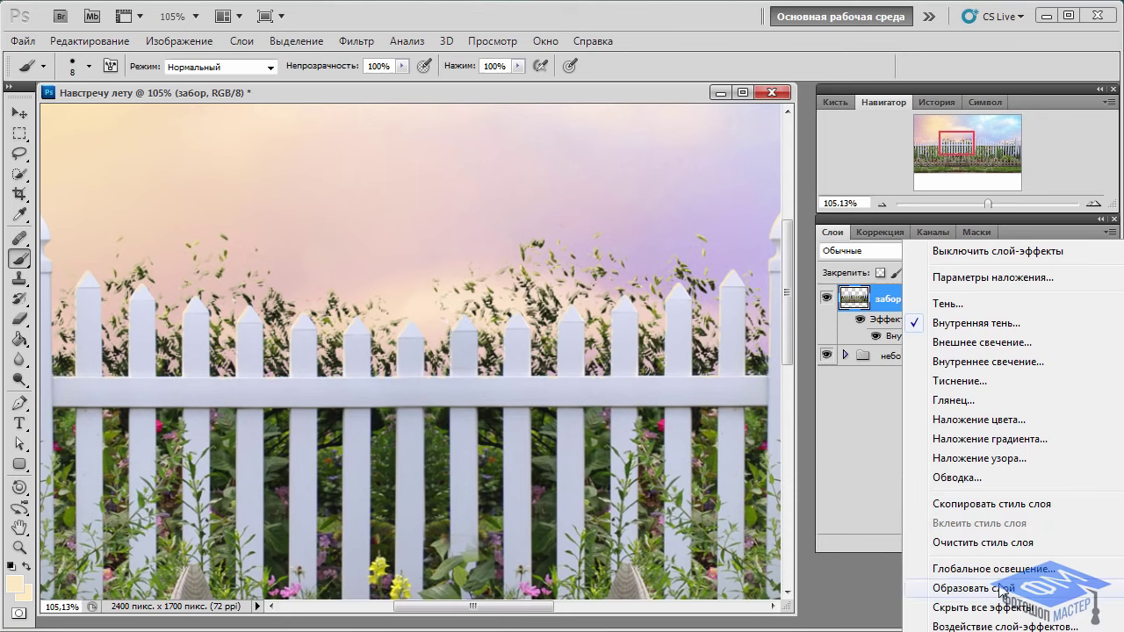
{"action": "left_click", "coordinate": [1002, 588]}
{"action": "key", "text": "alt+bracketright"}
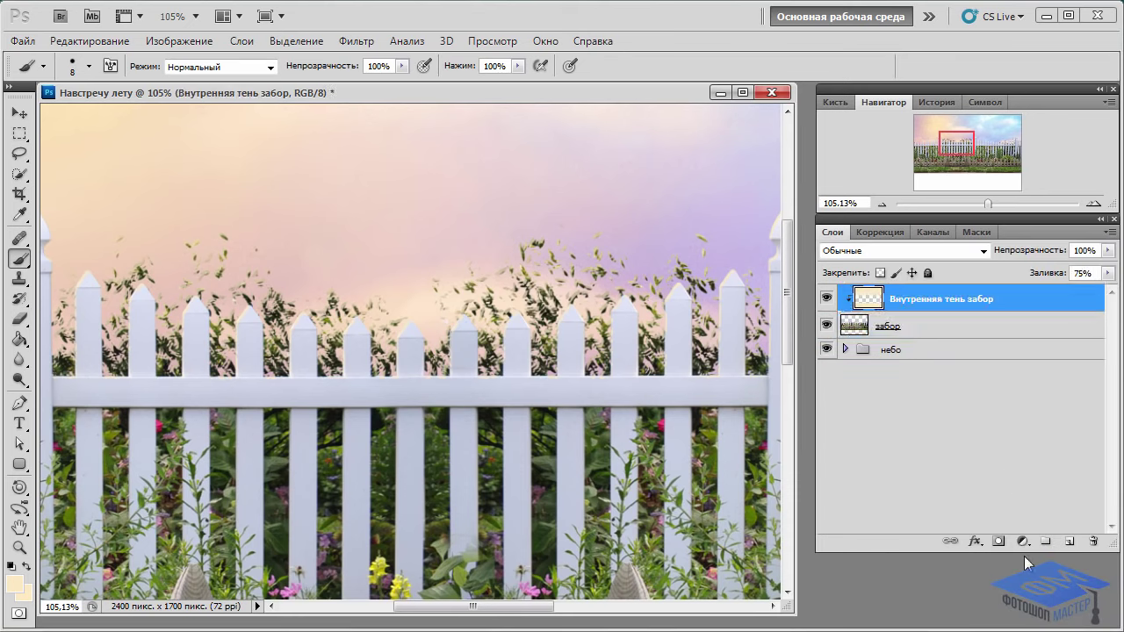
Add a layer mask to the shadow layer and paint out unwanted shadow in black
{"action": "left_click", "coordinate": [998, 541]}
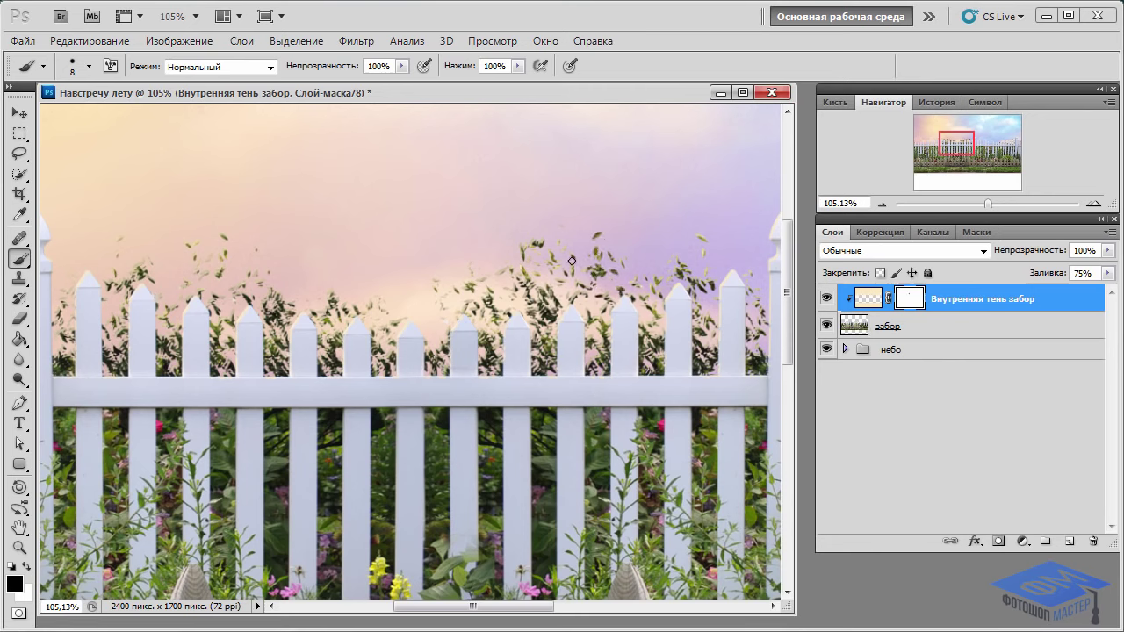
{"action": "key", "text": "bracketright"}
{"action": "key", "text": "bracketright"}
{"action": "key", "text": "bracketright"}
{"action": "key", "text": "bracketright"}
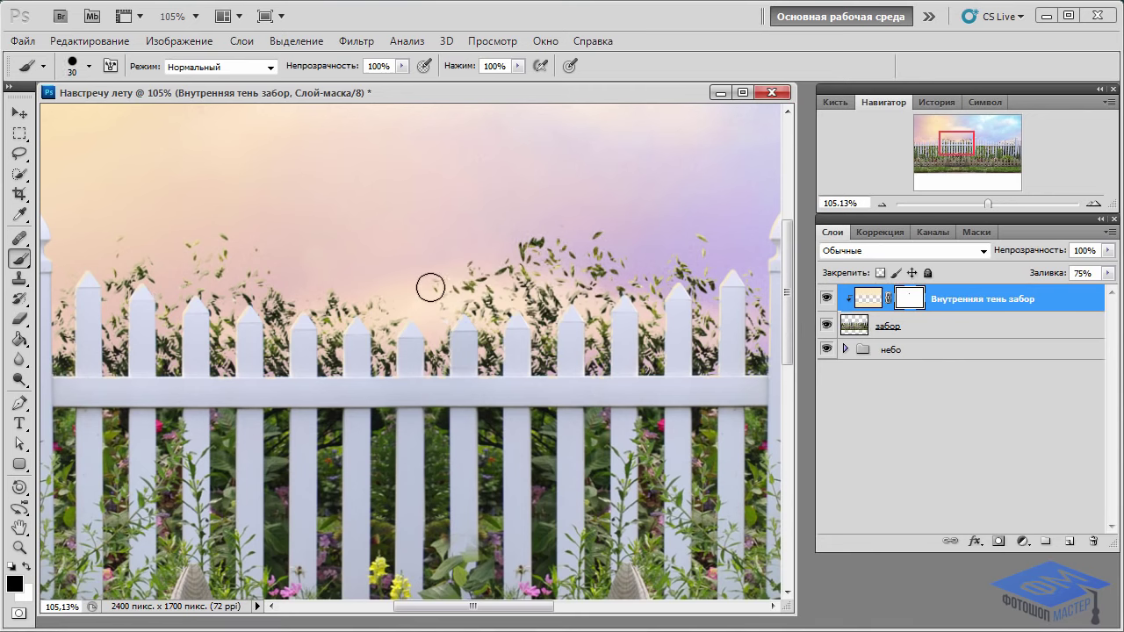
{"action": "left_click", "coordinate": [627, 232]}
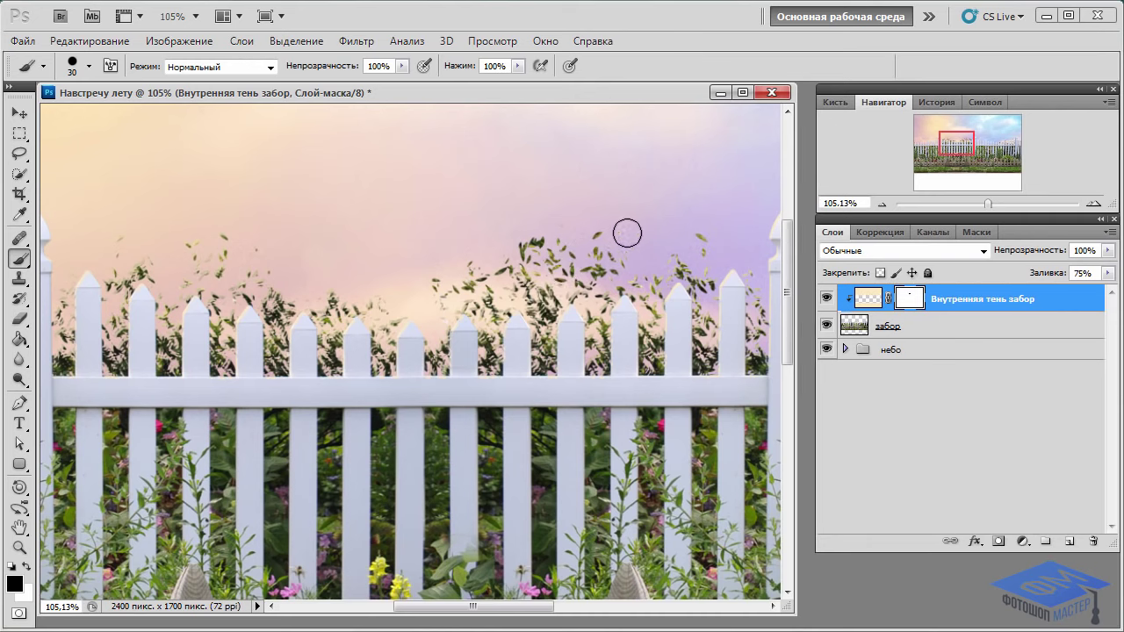
{"action": "key", "text": "bracketleft"}
{"action": "key", "text": "bracketleft"}
{"action": "key", "text": "bracketleft"}
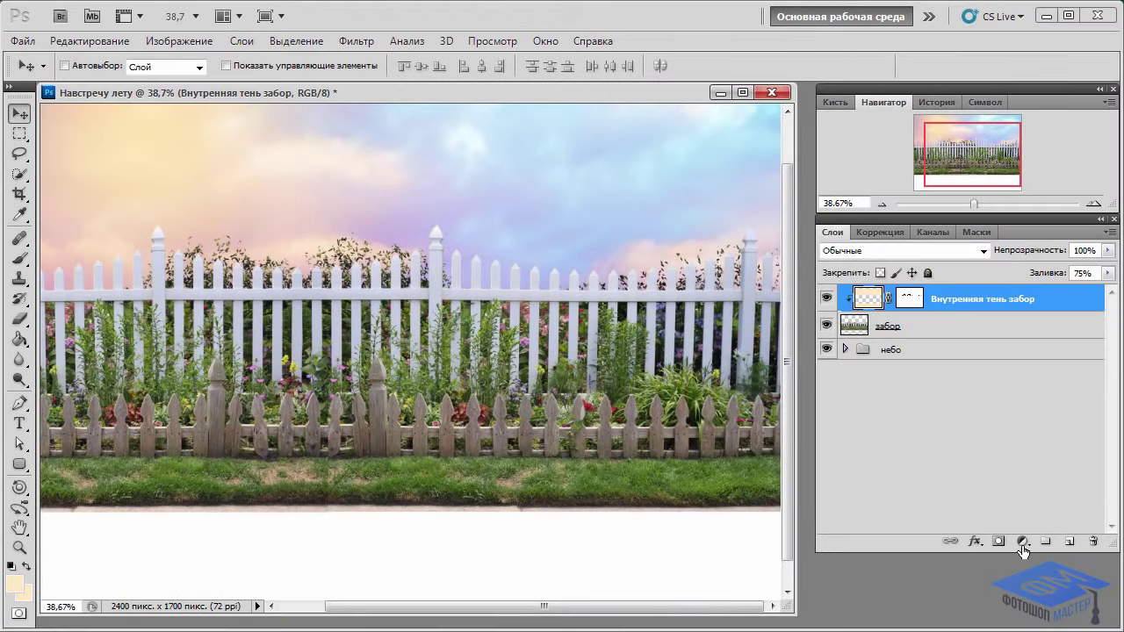
Add a Selective Color adjustment and set Whites to Cyan -12, Magenta +2, Black -14
{"action": "left_click", "coordinate": [1022, 541]}
{"action": "left_click", "coordinate": [1031, 541]}
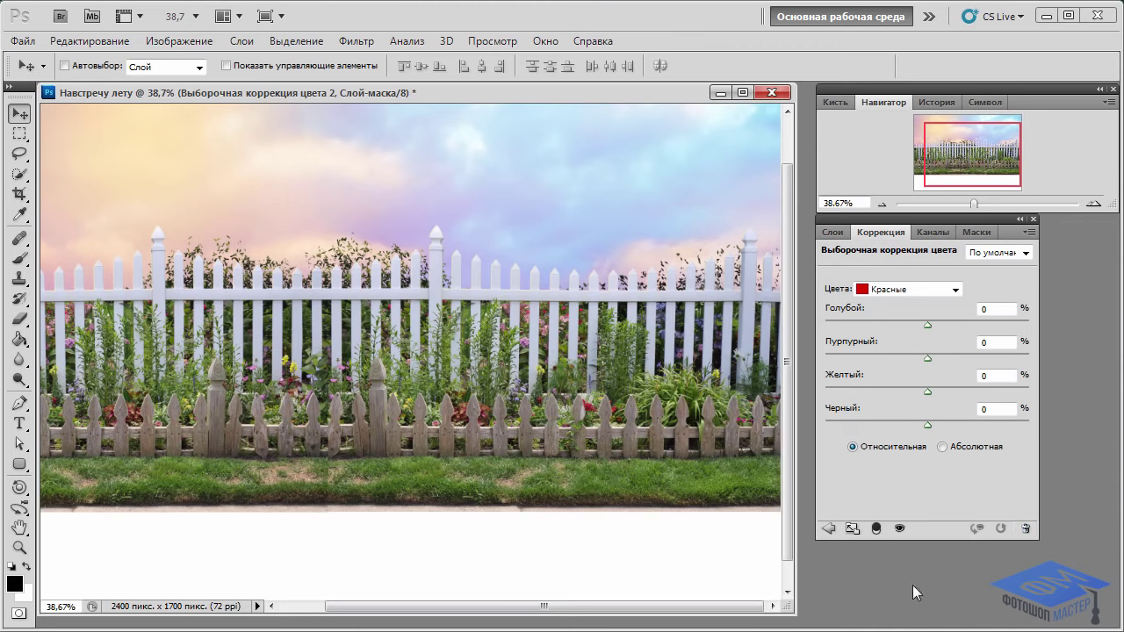
{"action": "left_click", "coordinate": [954, 291]}
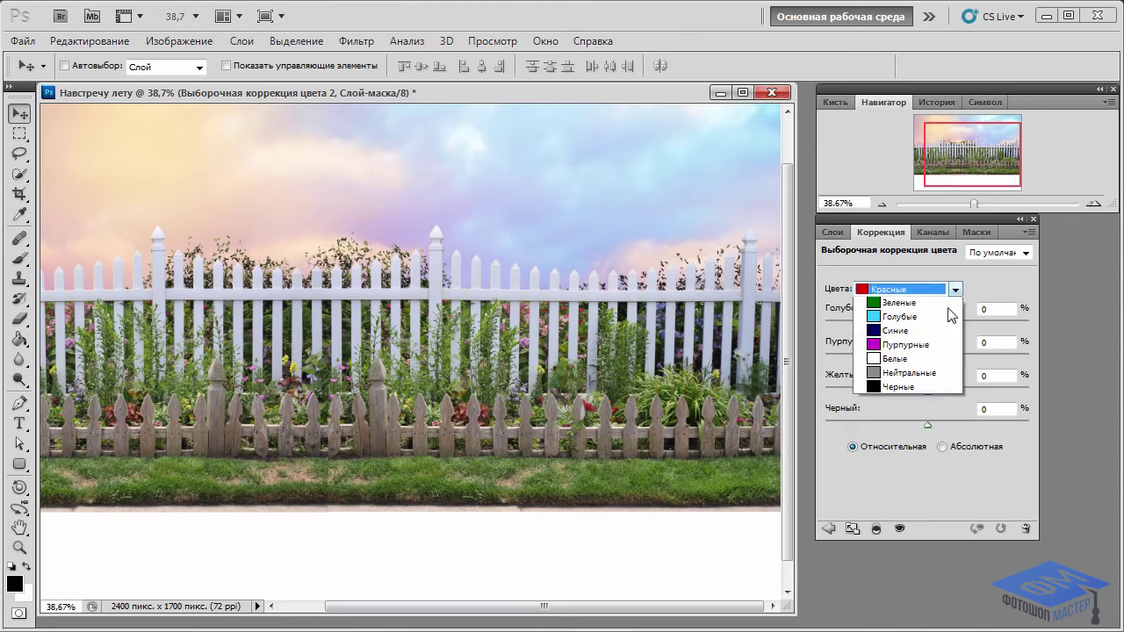
{"action": "left_click", "coordinate": [904, 386]}
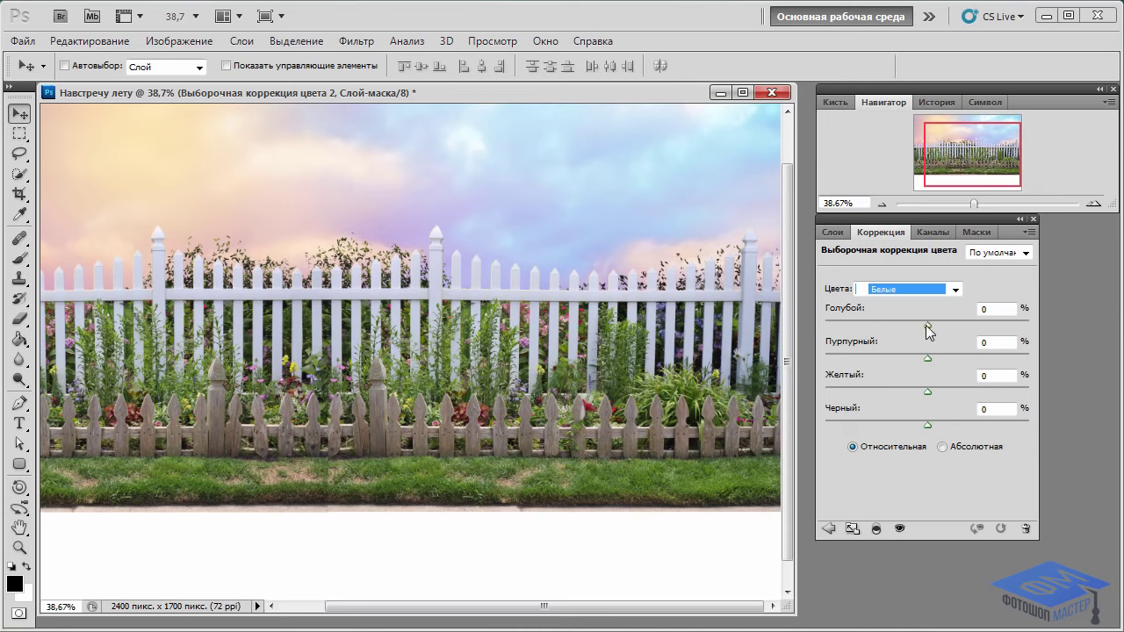
{"action": "left_click_drag", "start_coordinate": [926, 325], "coordinate": [918, 323]}
{"action": "left_click", "coordinate": [994, 309]}
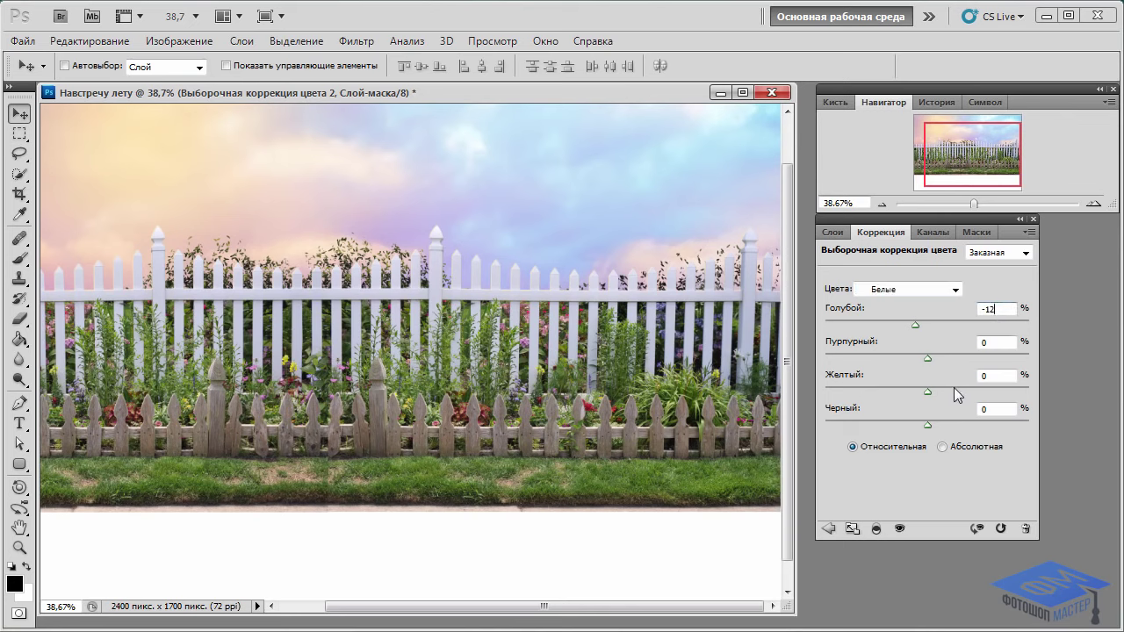
{"action": "left_click_drag", "start_coordinate": [927, 358], "coordinate": [930, 358]}
{"action": "left_click", "coordinate": [989, 343]}
{"action": "type", "text": "2"}
{"action": "left_click_drag", "start_coordinate": [927, 425], "coordinate": [913, 425]}
Set Neutrals to Cyan +7 and Magenta +10, then select the fence layers
{"action": "left_click", "coordinate": [956, 291]}
{"action": "left_click", "coordinate": [899, 404]}
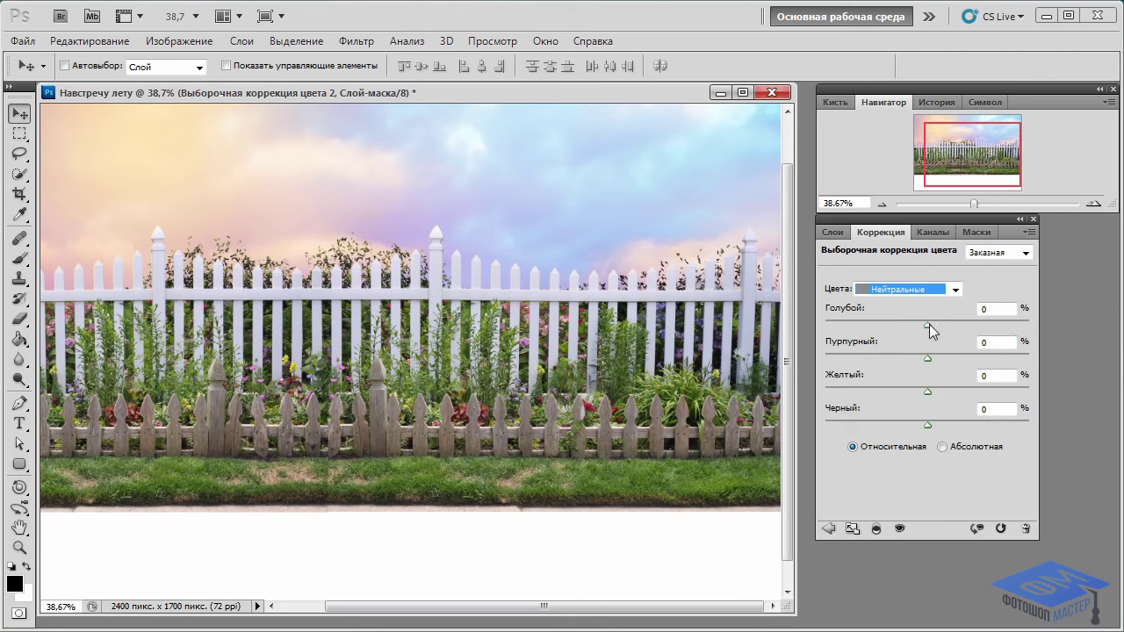
{"action": "left_click_drag", "start_coordinate": [928, 325], "coordinate": [933, 324]}
{"action": "left_click_drag", "start_coordinate": [930, 364], "coordinate": [938, 392]}
{"action": "left_click", "coordinate": [835, 232]}
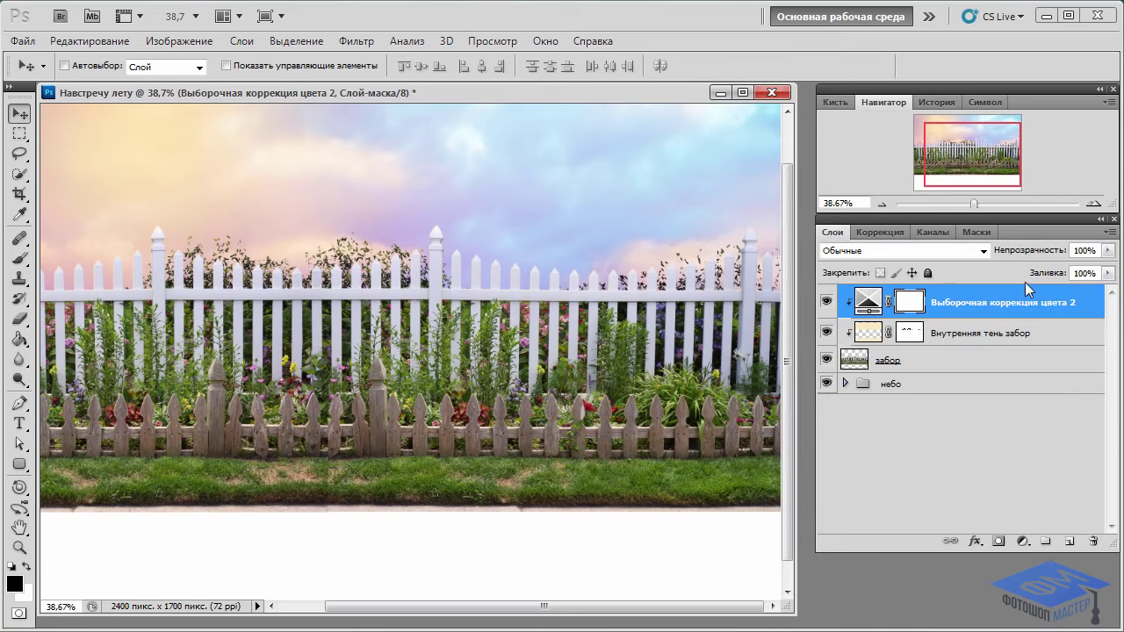
{"action": "left_click", "coordinate": [963, 360], "text": "shift"}
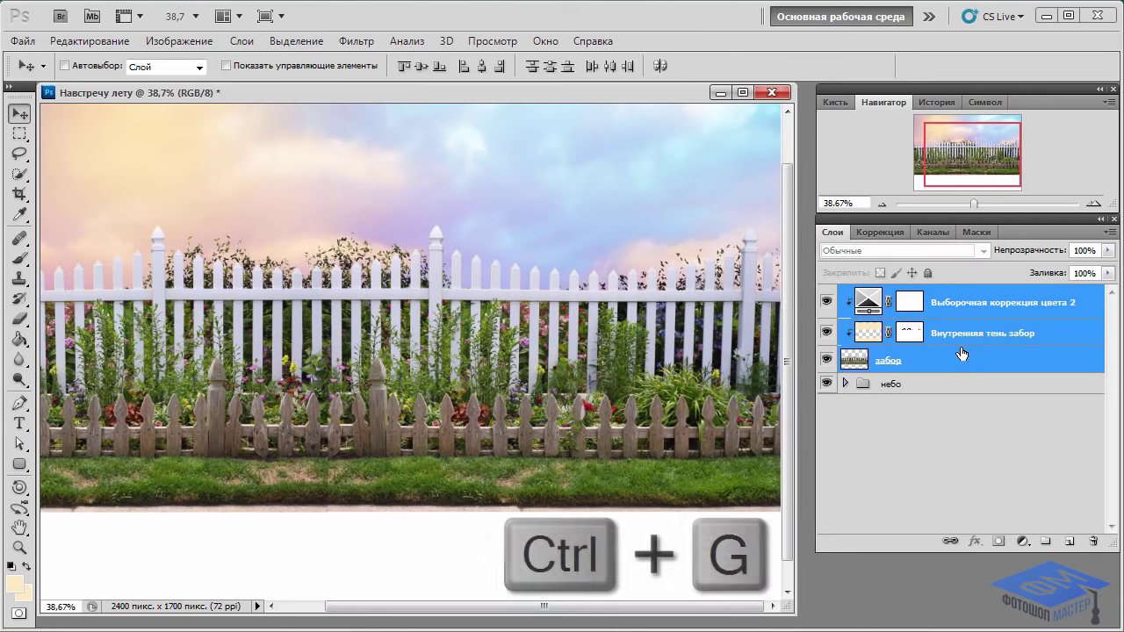
Group the three fence layers as 'забор' and select the небо group
{"action": "key", "text": "ctrl+g"}
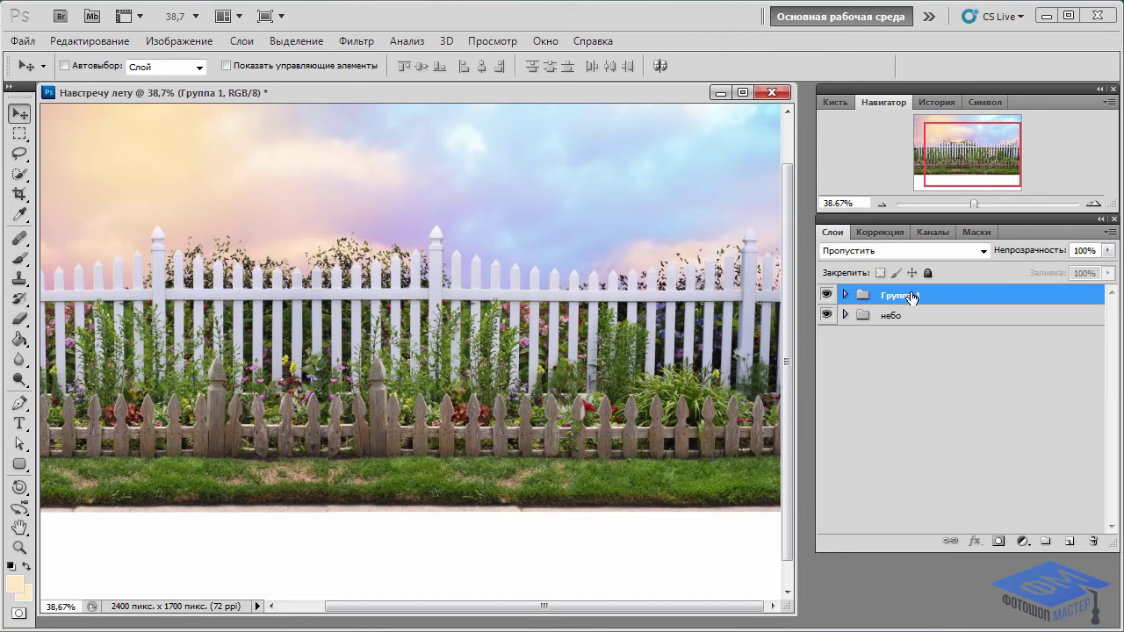
{"action": "double_click", "coordinate": [909, 296]}
{"action": "type", "text": "забор"}
{"action": "key", "text": "Return"}
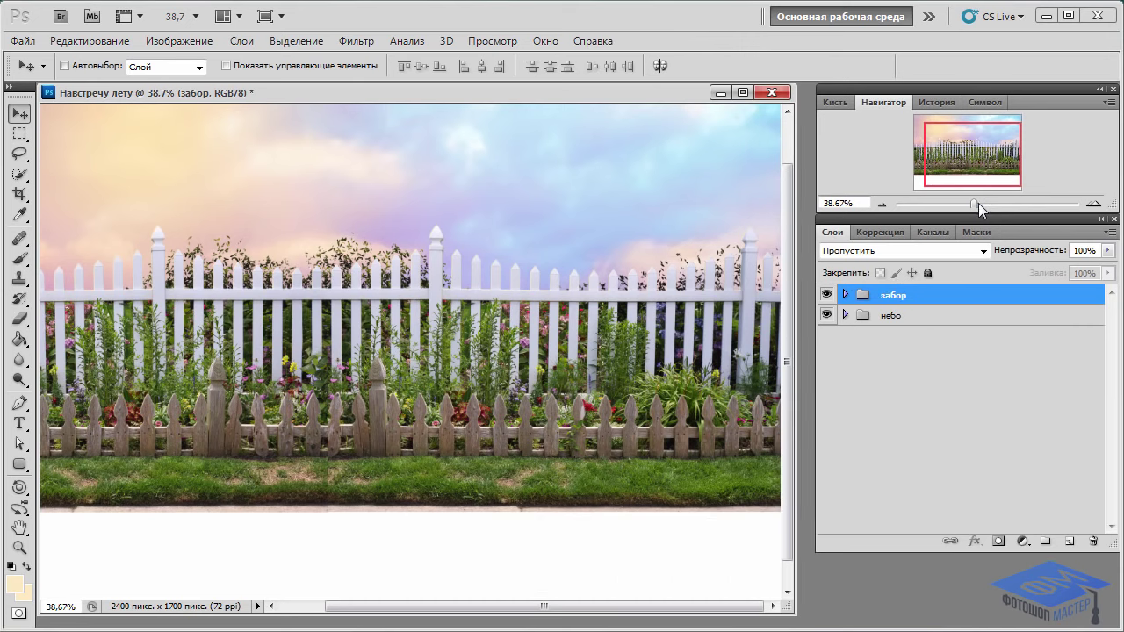
{"action": "left_click_drag", "start_coordinate": [978, 202], "coordinate": [969, 202]}
{"action": "left_click", "coordinate": [958, 318]}
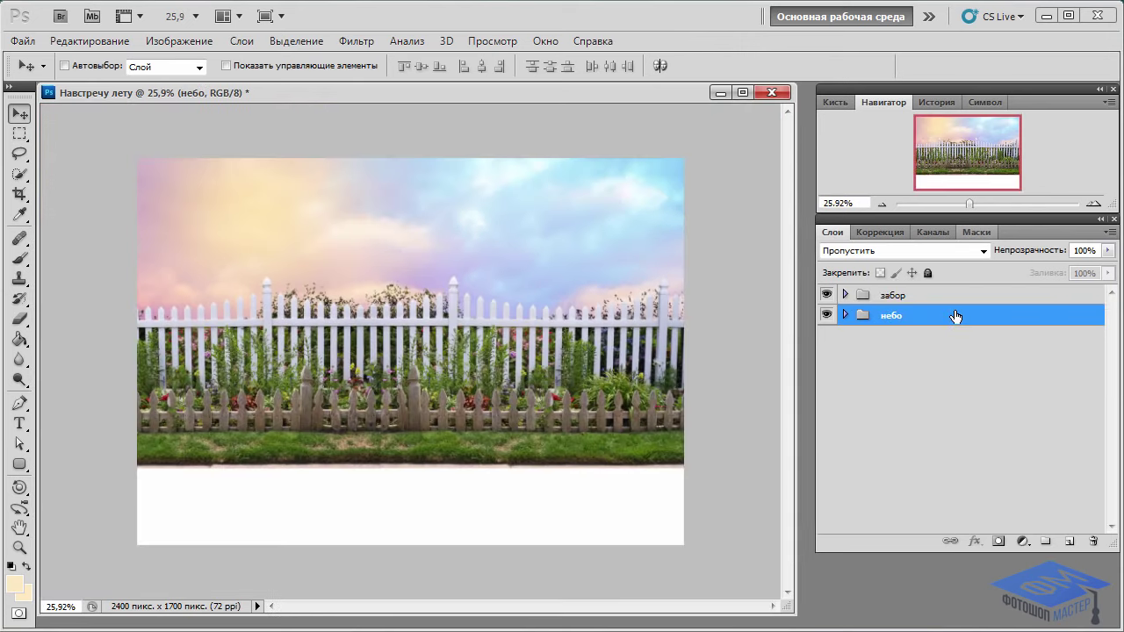
Open Дорога.psd and drag its road layer into the collage above небо
{"action": "left_click", "coordinate": [23, 40]}
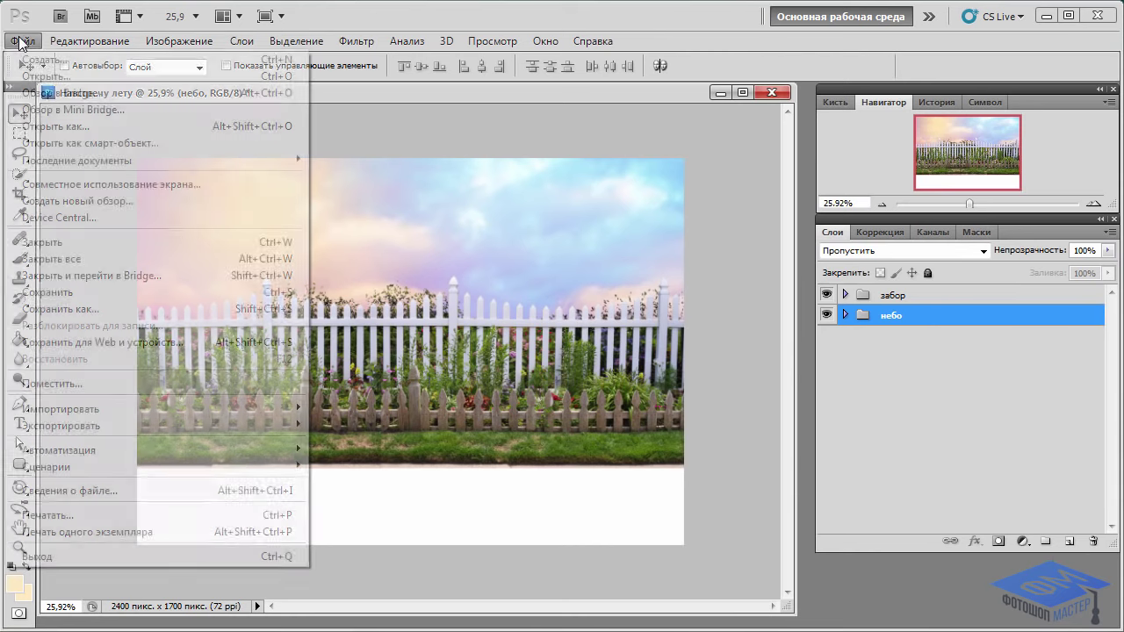
{"action": "left_click", "coordinate": [34, 77]}
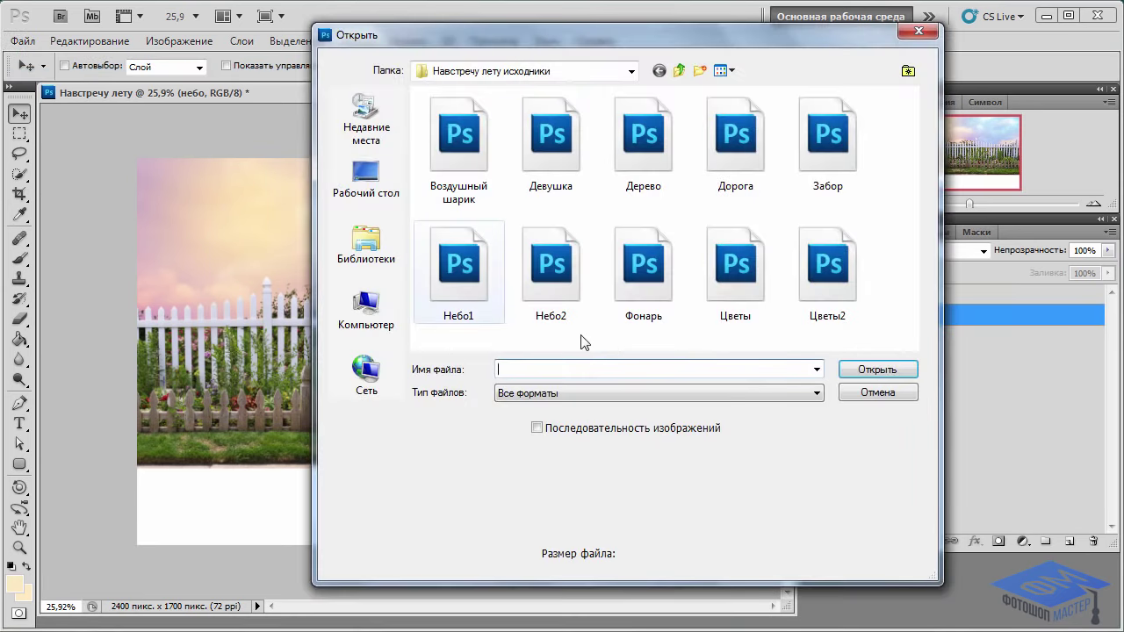
{"action": "left_click", "coordinate": [742, 158]}
{"action": "left_click", "coordinate": [874, 368]}
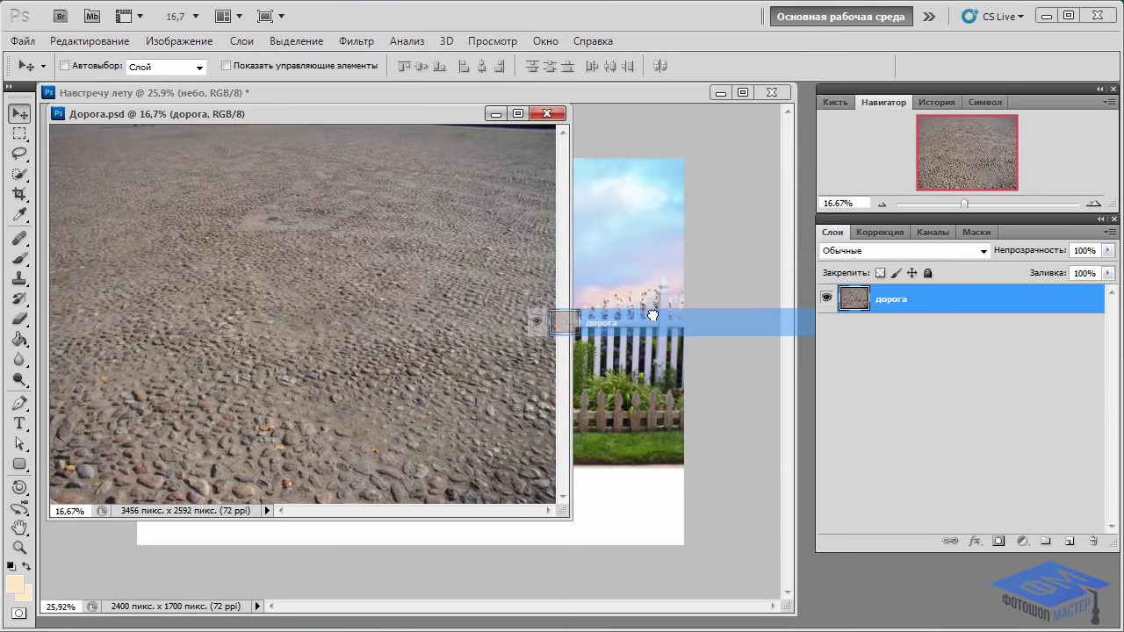
{"action": "mouse_move", "coordinate": [891, 309]}
{"action": "left_mouse_down"}
{"action": "mouse_move", "coordinate": [514, 323]}
{"action": "mouse_move", "coordinate": [487, 277]}
{"action": "left_mouse_up"}
{"action": "key", "text": "ctrl+t"}
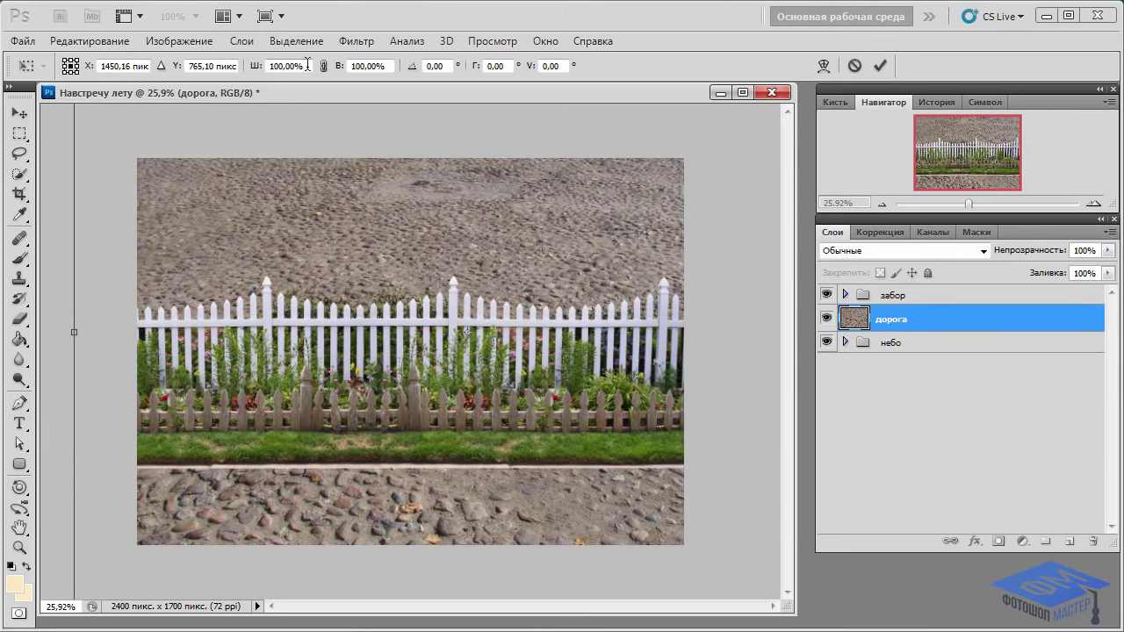
Scale the road to W 71% and H 35% and fit it along the canvas bottom
{"action": "left_click_drag", "start_coordinate": [304, 66], "coordinate": [248, 67]}
{"action": "type", "text": "71"}
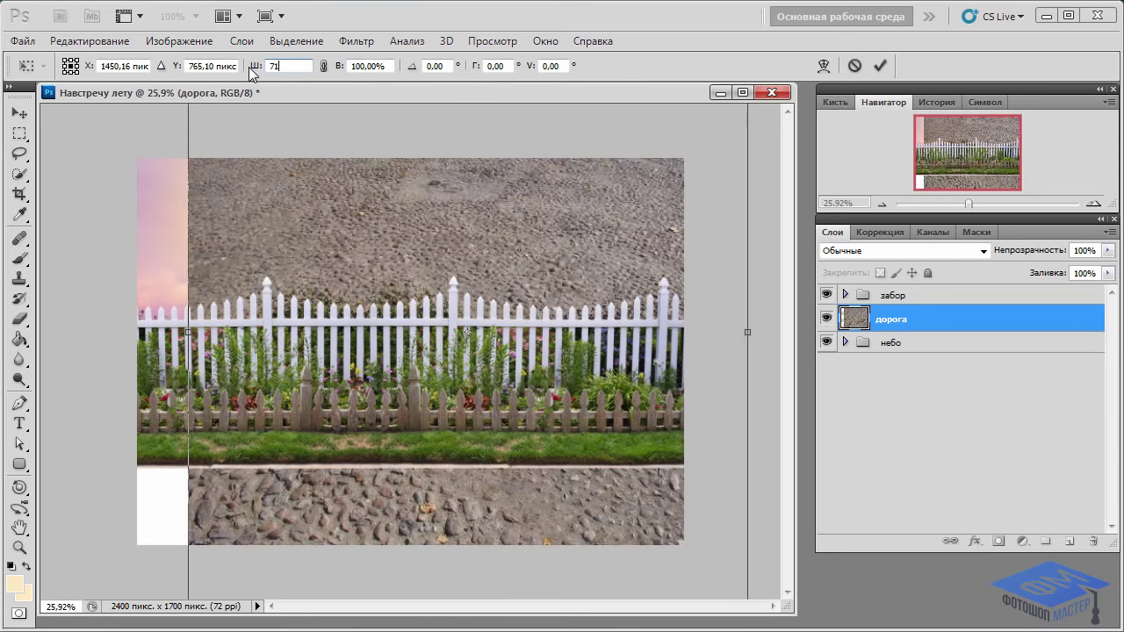
{"action": "key", "text": "Tab"}
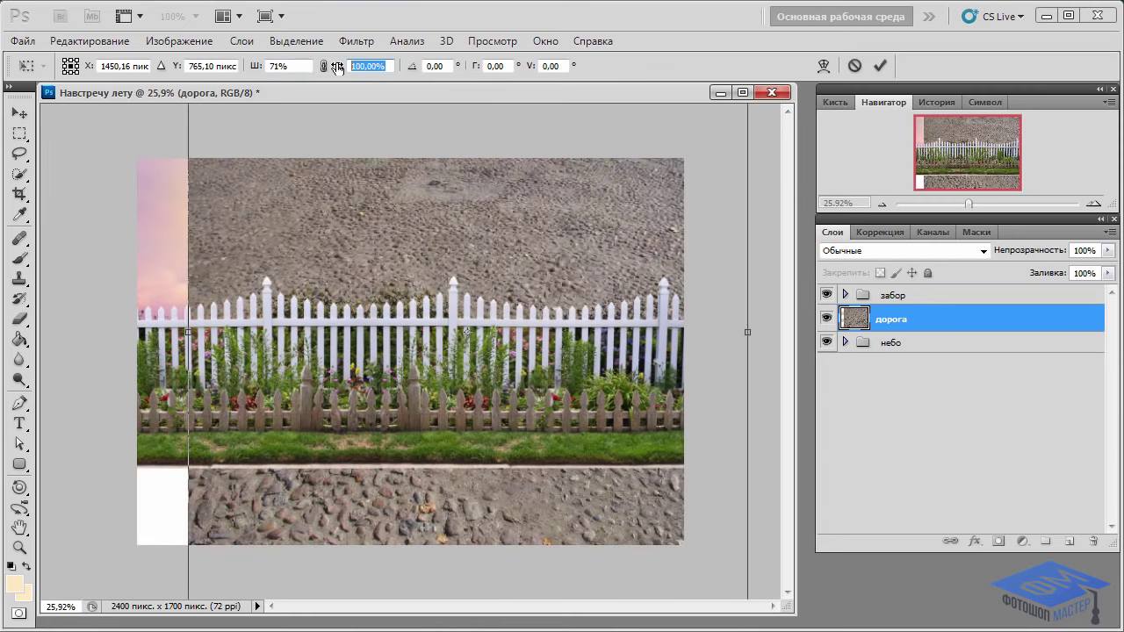
{"action": "type", "text": "35"}
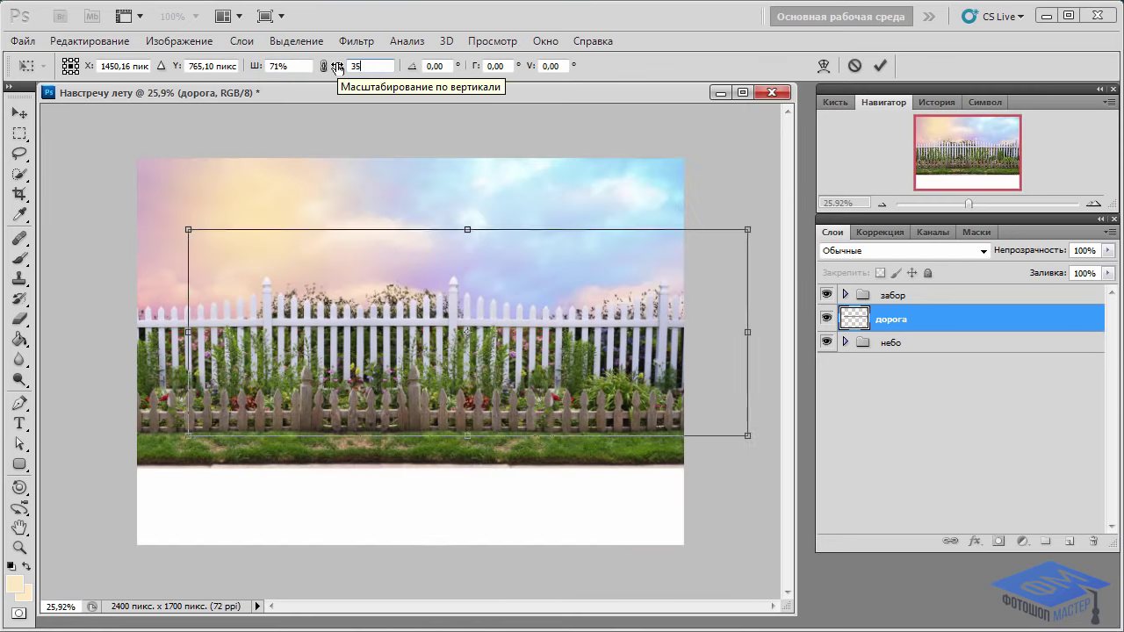
{"action": "mouse_move", "coordinate": [610, 365]}
{"action": "left_mouse_down"}
{"action": "mouse_move", "coordinate": [547, 523]}
{"action": "mouse_move", "coordinate": [534, 513]}
{"action": "left_mouse_up"}
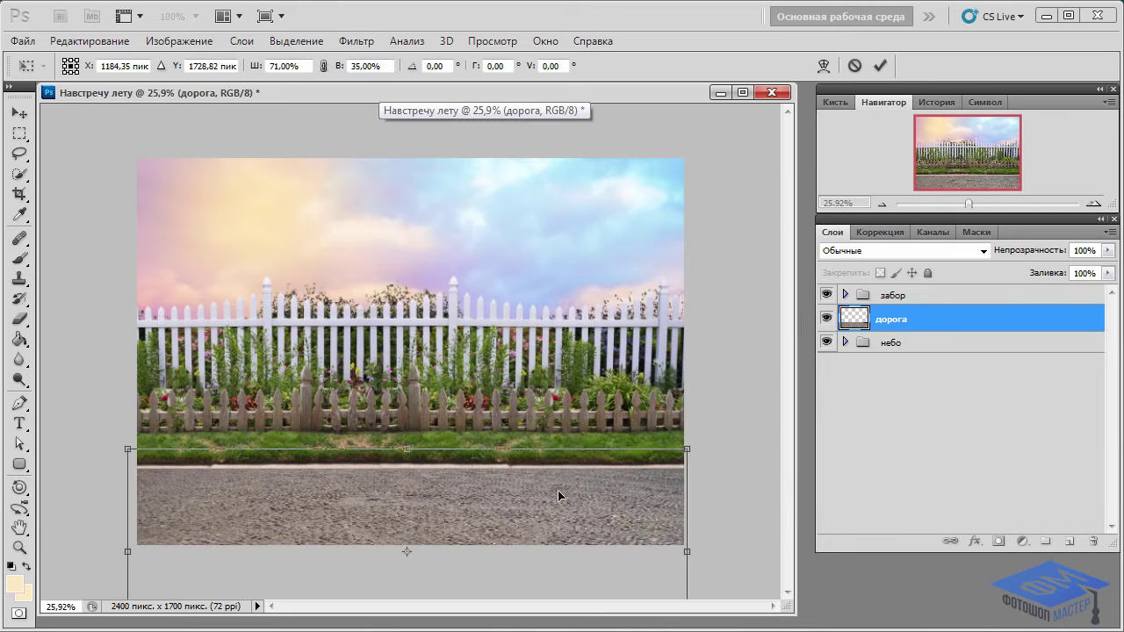
{"action": "left_click_drag", "start_coordinate": [970, 204], "coordinate": [973, 204]}
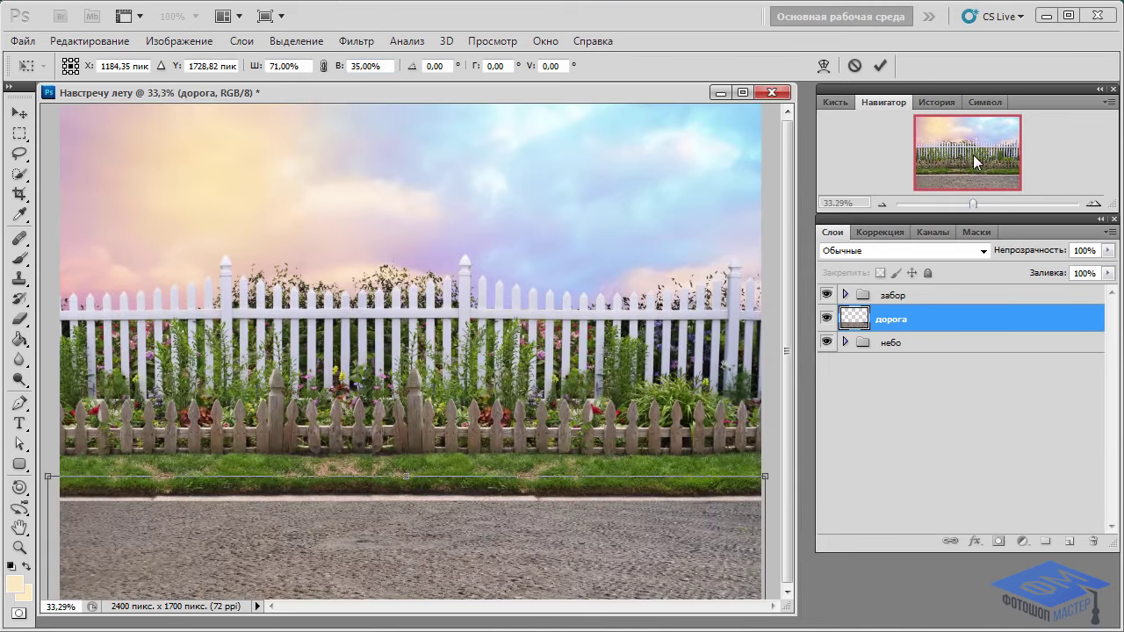
{"action": "left_click_drag", "start_coordinate": [460, 569], "coordinate": [464, 566]}
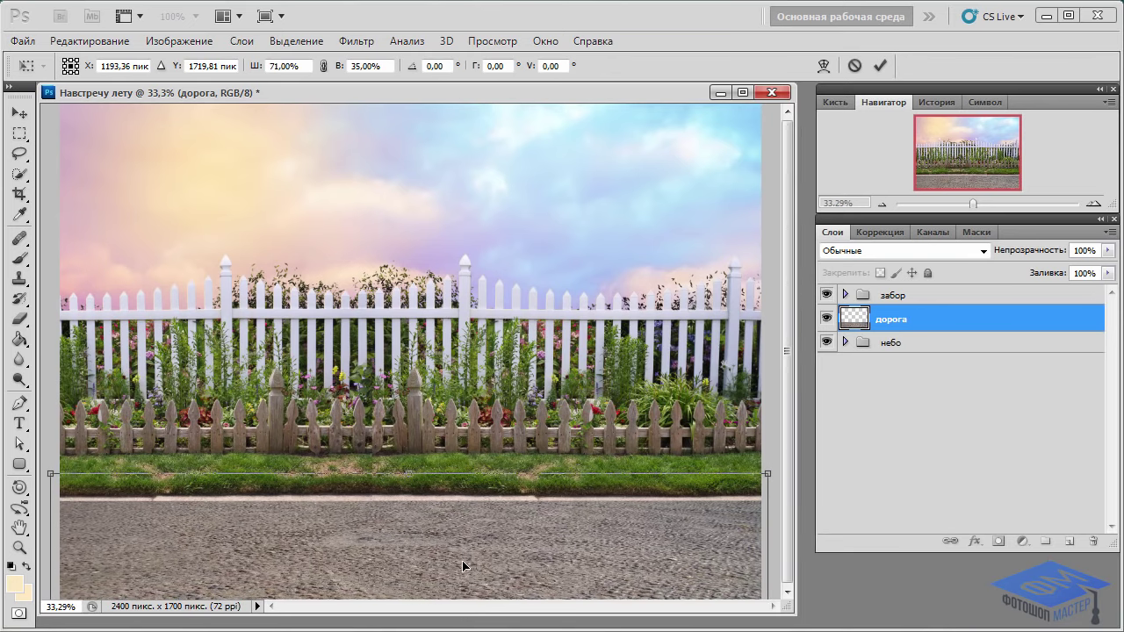
{"action": "left_click_drag", "start_coordinate": [463, 561], "coordinate": [462, 560]}
{"action": "key", "text": "Return"}
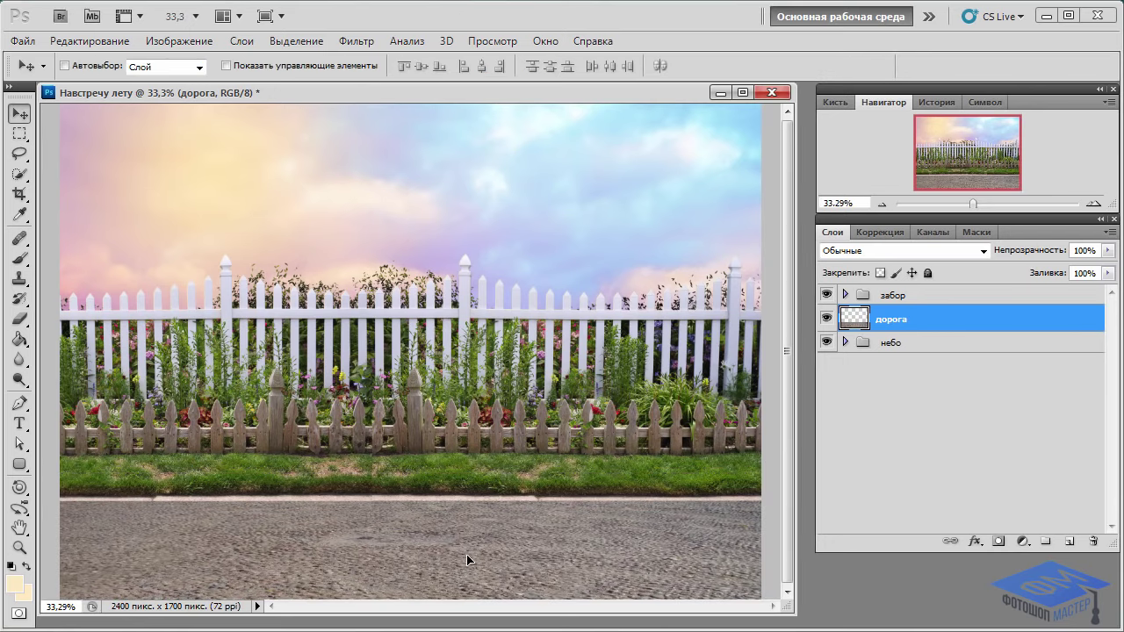
Clone Stamp sampled cobblestone texture over the uneven road patches below the grass
{"action": "left_click", "coordinate": [18, 281]}
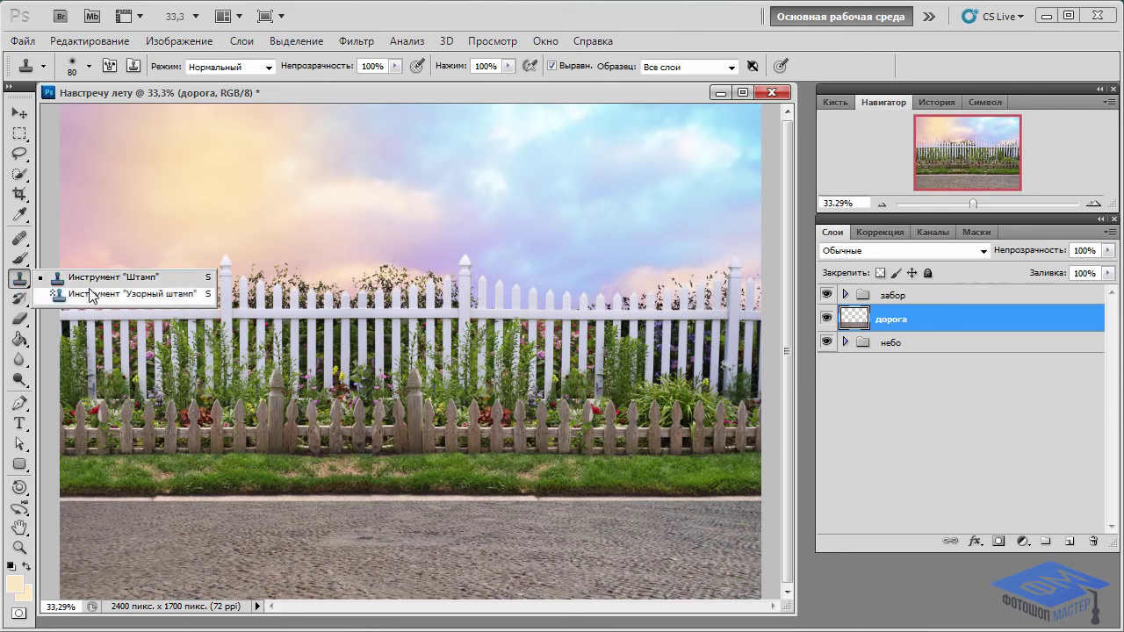
{"action": "left_click", "coordinate": [79, 255]}
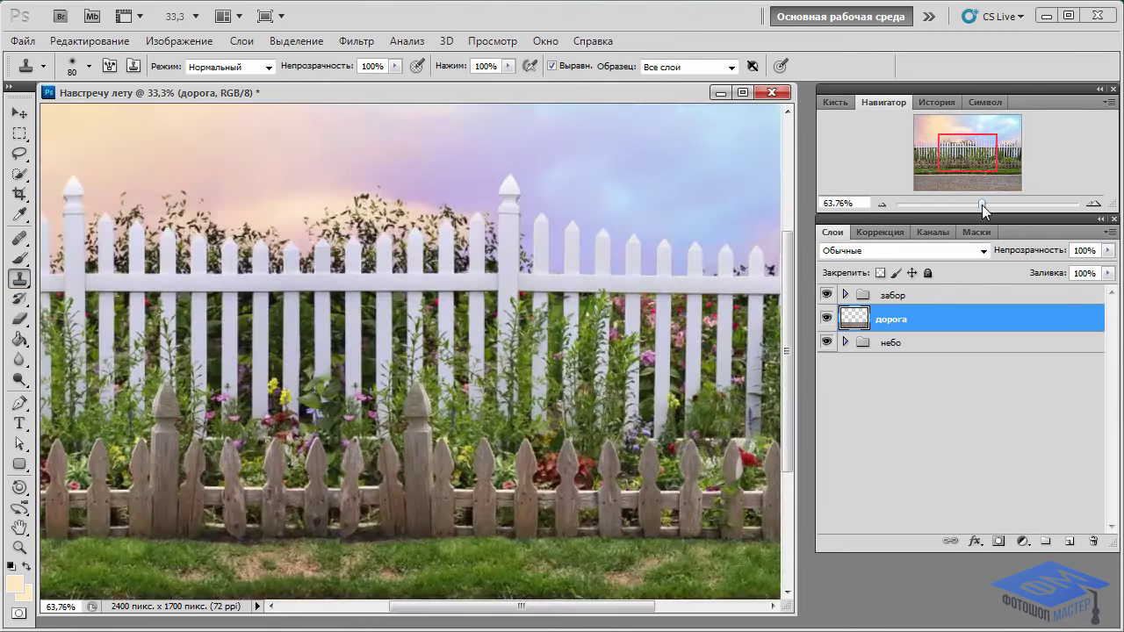
{"action": "left_click_drag", "start_coordinate": [975, 204], "coordinate": [973, 190]}
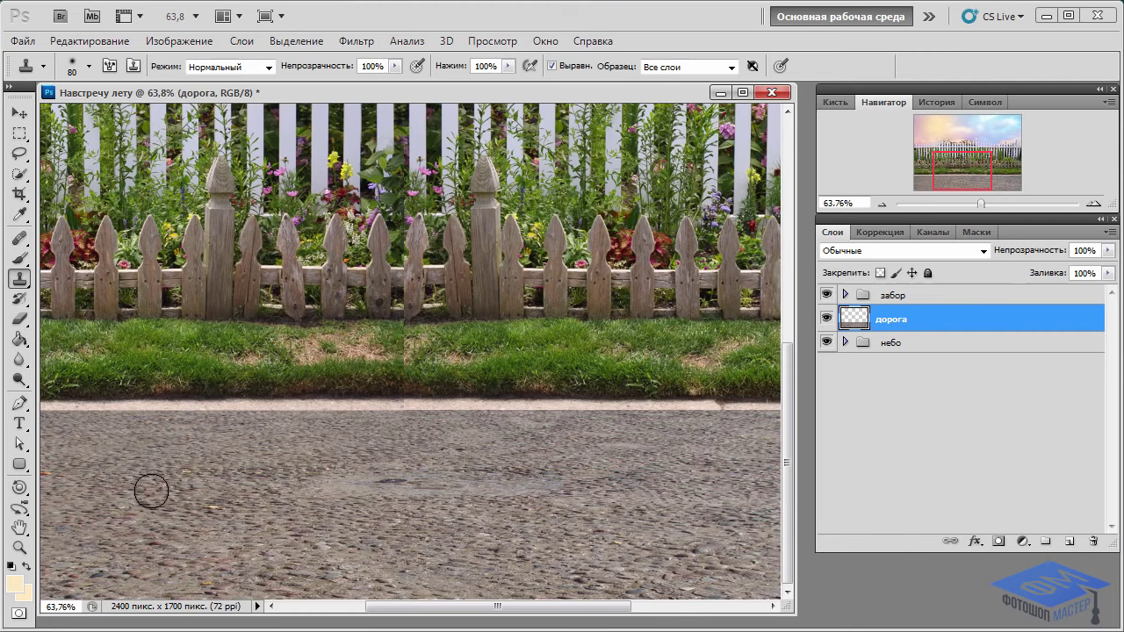
{"action": "left_click", "coordinate": [122, 486], "text": "alt"}
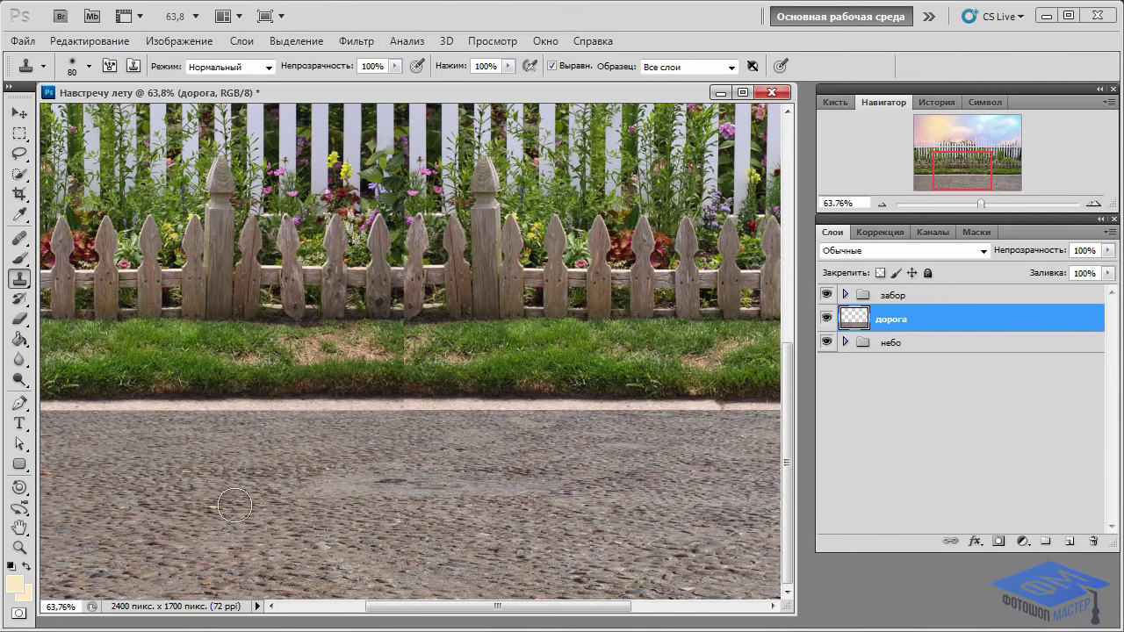
{"action": "left_click_drag", "start_coordinate": [387, 483], "coordinate": [377, 482]}
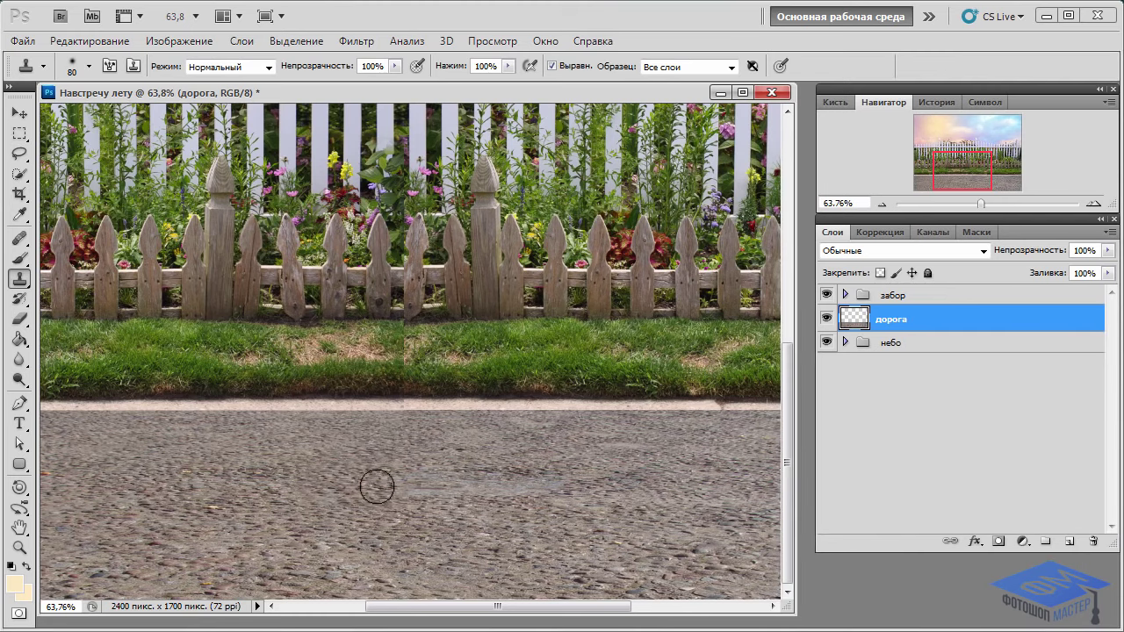
{"action": "left_click", "coordinate": [230, 487], "text": "alt"}
{"action": "left_click_drag", "start_coordinate": [538, 487], "coordinate": [647, 486]}
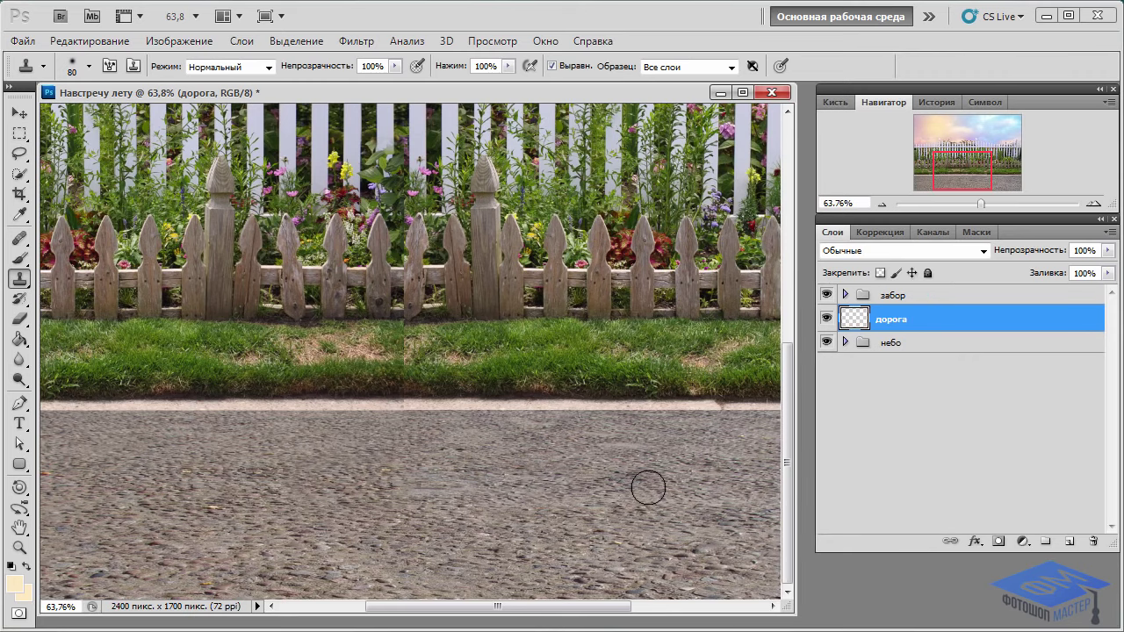
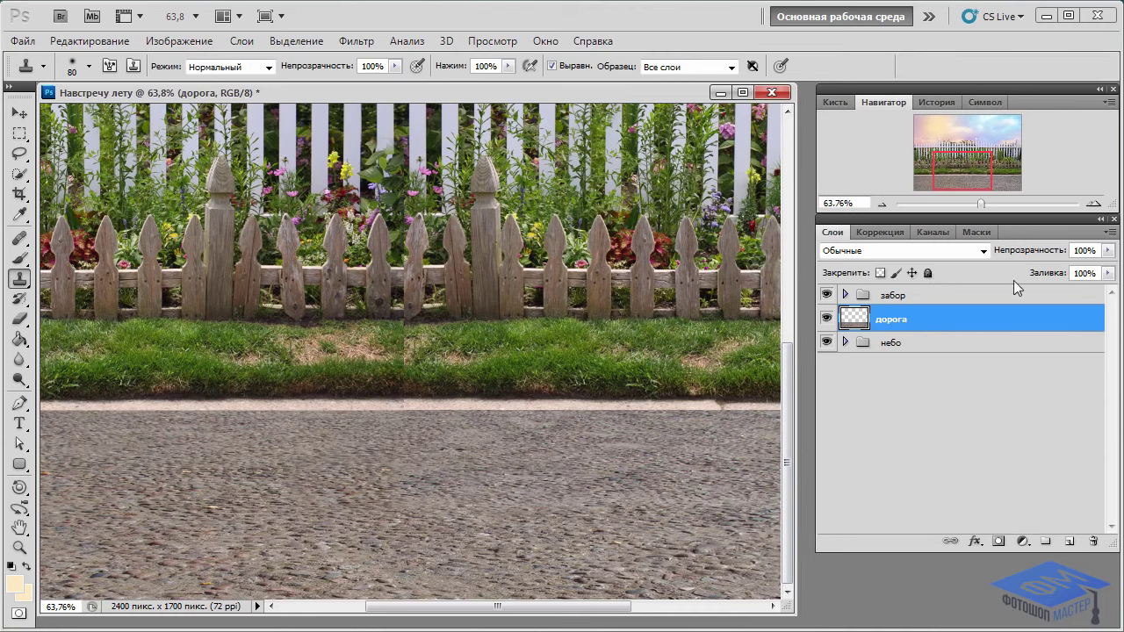
Clip a new Levels layer to 'дорога' with input levels 6, 1.17 and 252
{"action": "left_click_drag", "start_coordinate": [981, 203], "coordinate": [972, 205]}
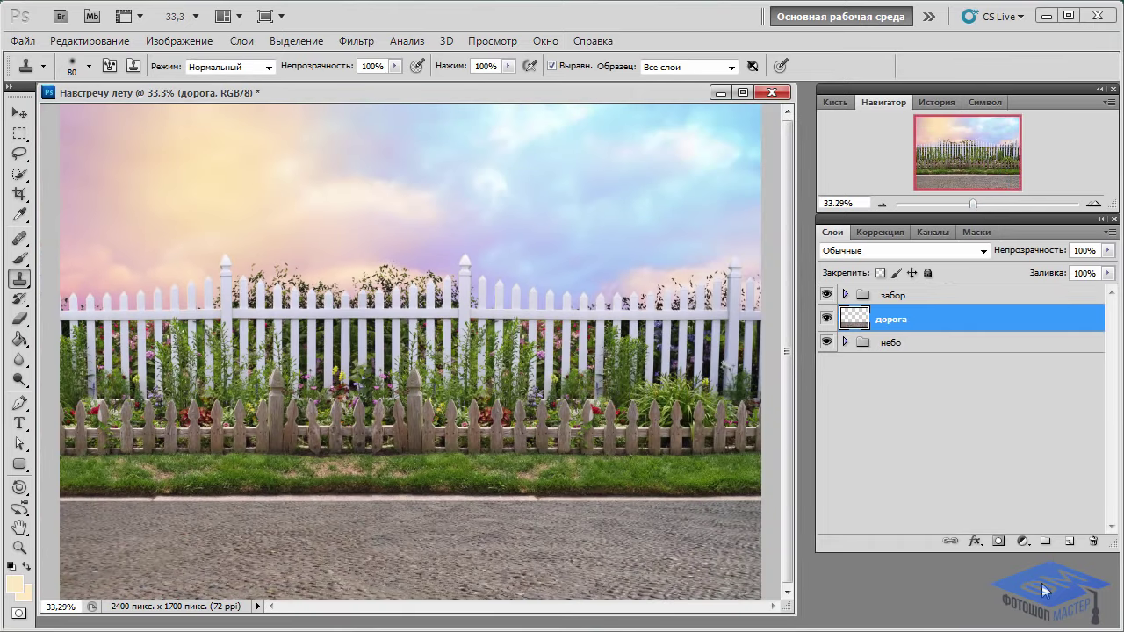
{"action": "left_click", "coordinate": [1024, 542]}
{"action": "left_click", "coordinate": [1047, 263]}
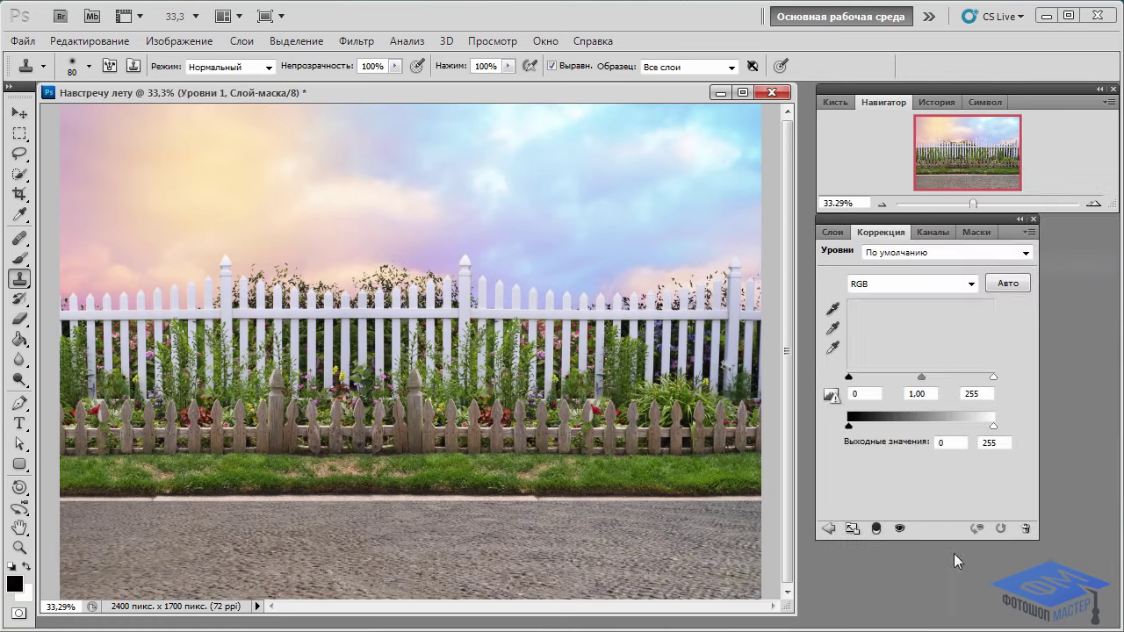
{"action": "left_click", "coordinate": [876, 528]}
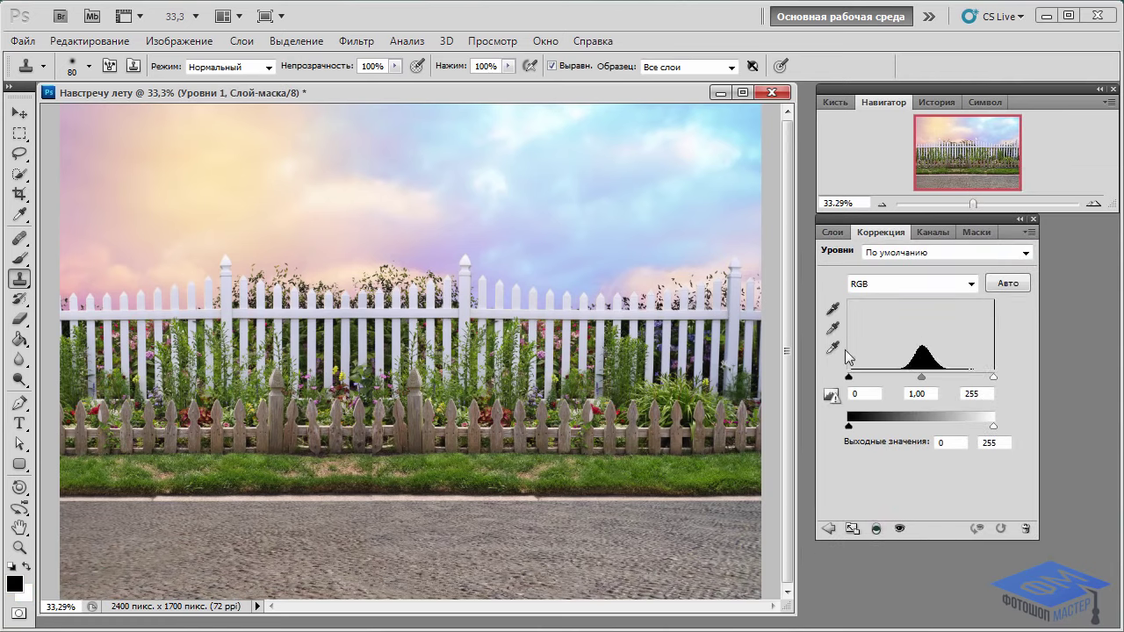
{"action": "left_click_drag", "start_coordinate": [848, 377], "coordinate": [852, 379]}
{"action": "left_click", "coordinate": [857, 393]}
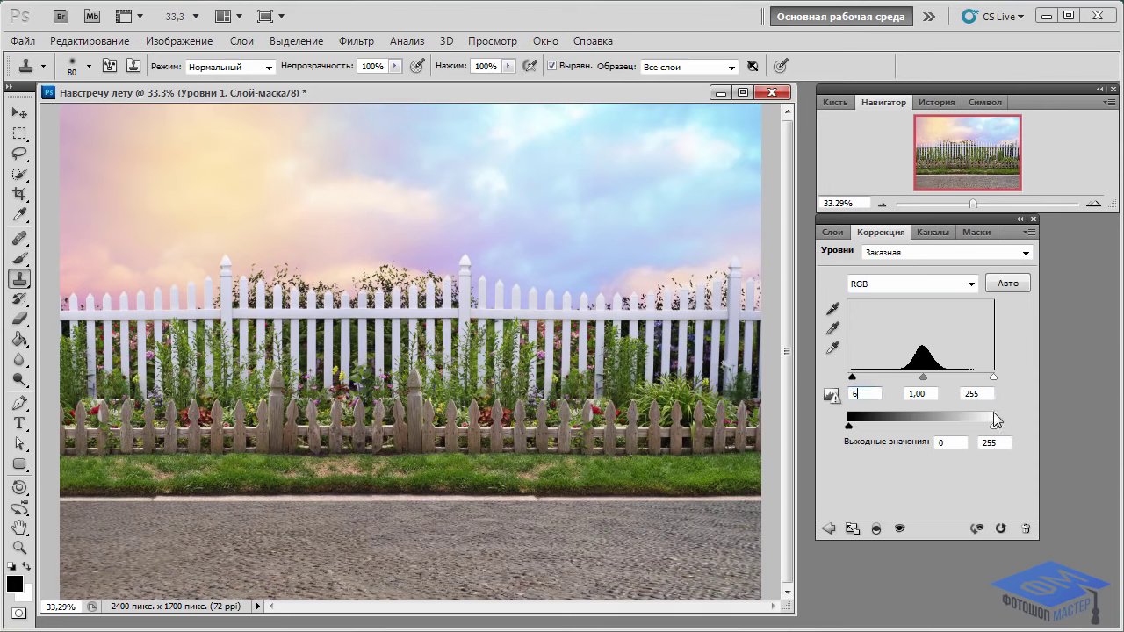
{"action": "type", "text": "6"}
{"action": "left_click_drag", "start_coordinate": [993, 377], "coordinate": [992, 377]}
{"action": "left_click_drag", "start_coordinate": [923, 378], "coordinate": [914, 379]}
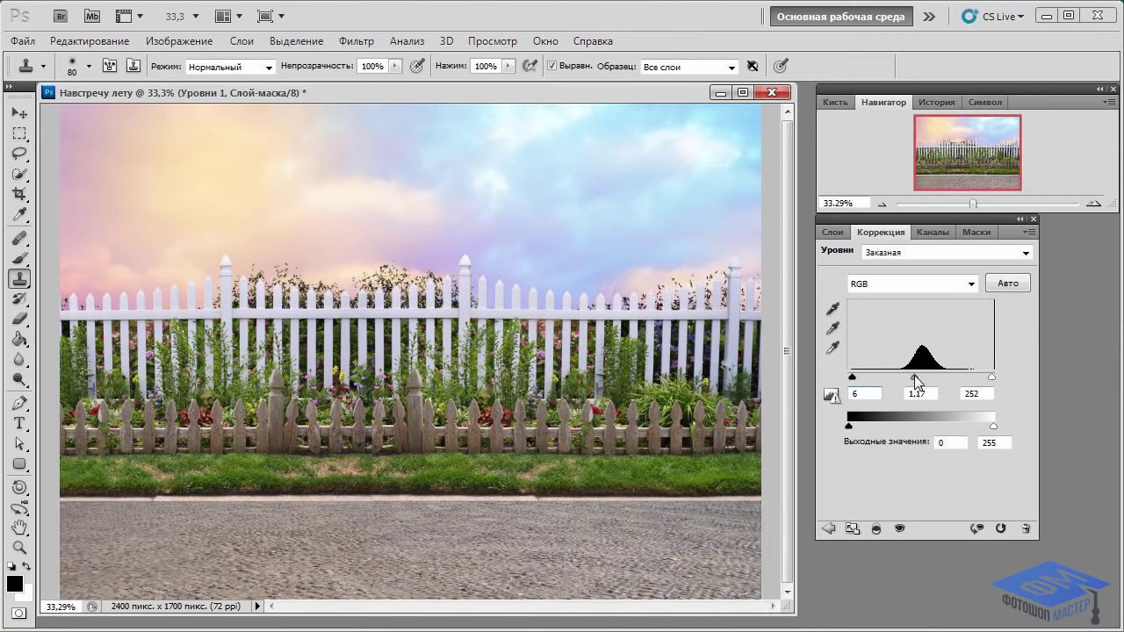
{"action": "left_click_drag", "start_coordinate": [916, 381], "coordinate": [917, 380]}
{"action": "left_click", "coordinate": [830, 234]}
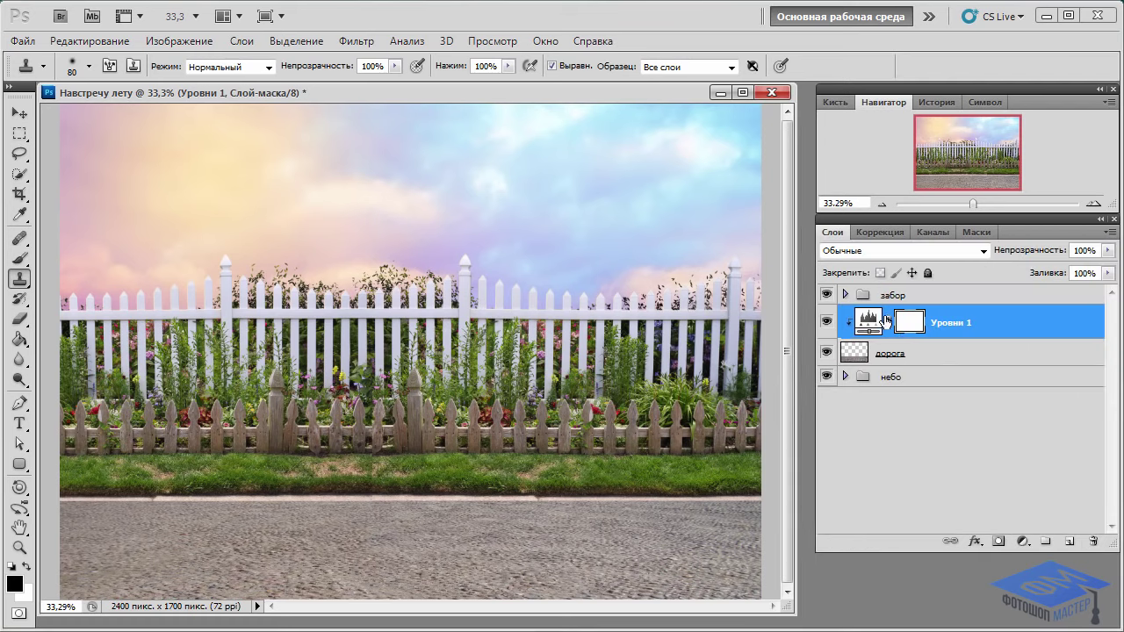
Switch to the Gradient tool with the Foreground to Transparent preset
{"action": "left_click", "coordinate": [19, 342]}
{"action": "left_click", "coordinate": [123, 341]}
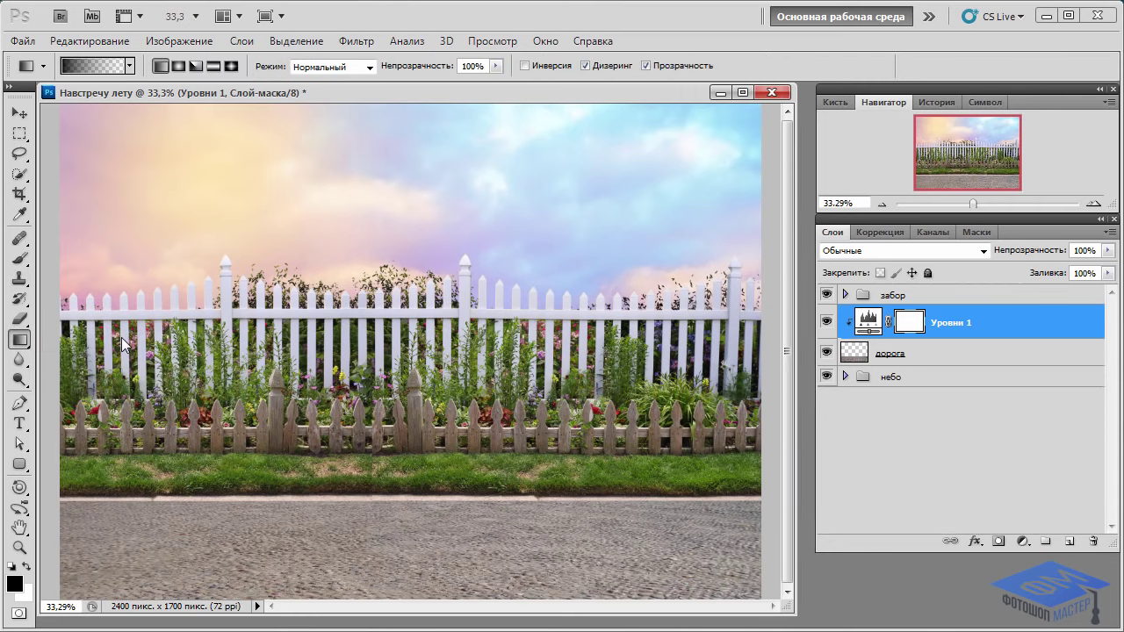
{"action": "left_click", "coordinate": [99, 67]}
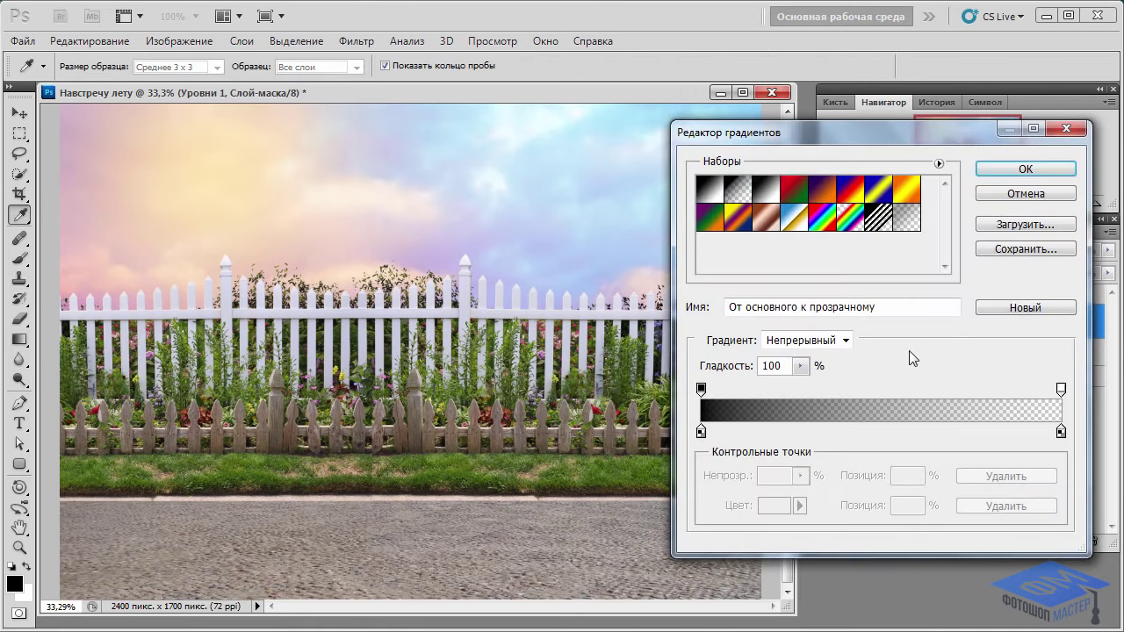
{"action": "left_click", "coordinate": [988, 171]}
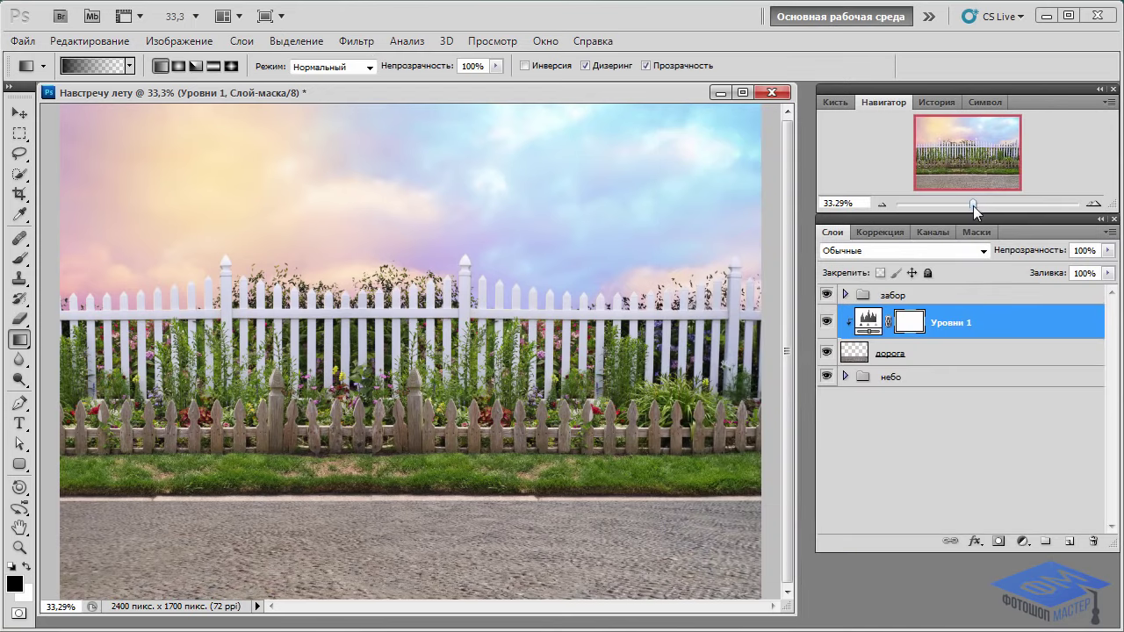
Draw gradients on the Levels mask across the road to limit the brightening
{"action": "left_click_drag", "start_coordinate": [973, 204], "coordinate": [971, 203]}
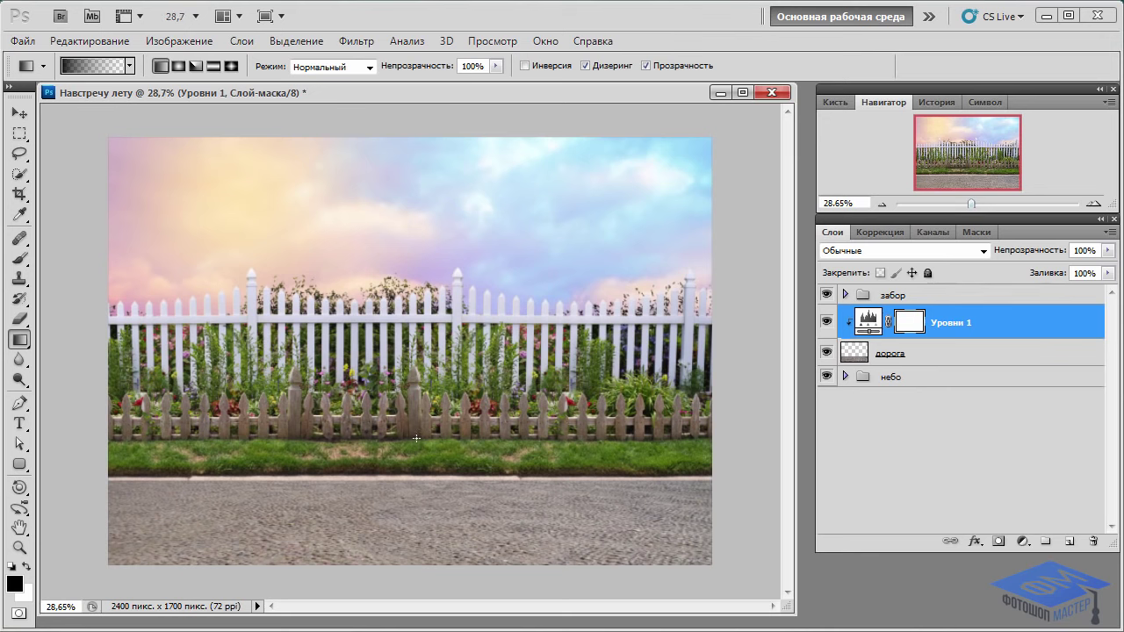
{"action": "left_click_drag", "start_coordinate": [414, 528], "coordinate": [418, 463]}
{"action": "left_click_drag", "start_coordinate": [425, 515], "coordinate": [436, 451]}
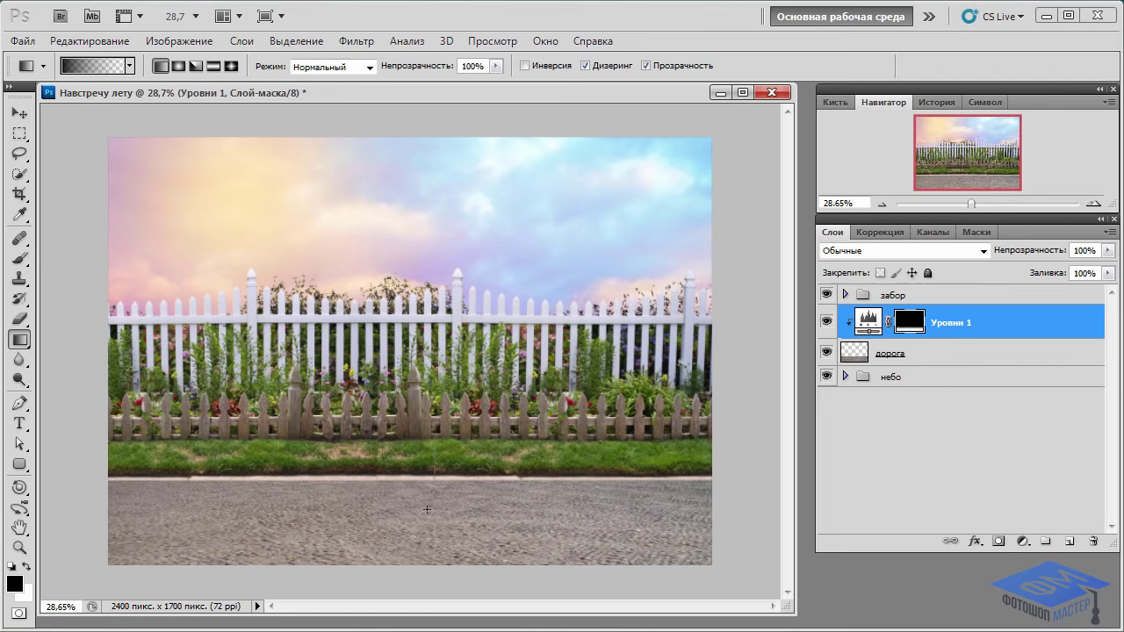
{"action": "left_click_drag", "start_coordinate": [426, 533], "coordinate": [435, 448]}
{"action": "left_click_drag", "start_coordinate": [414, 519], "coordinate": [413, 518]}
Add a Selective Color layer setting Neutrals to Magenta +4, Yellow +6 and Black +7
{"action": "left_click", "coordinate": [1022, 541]}
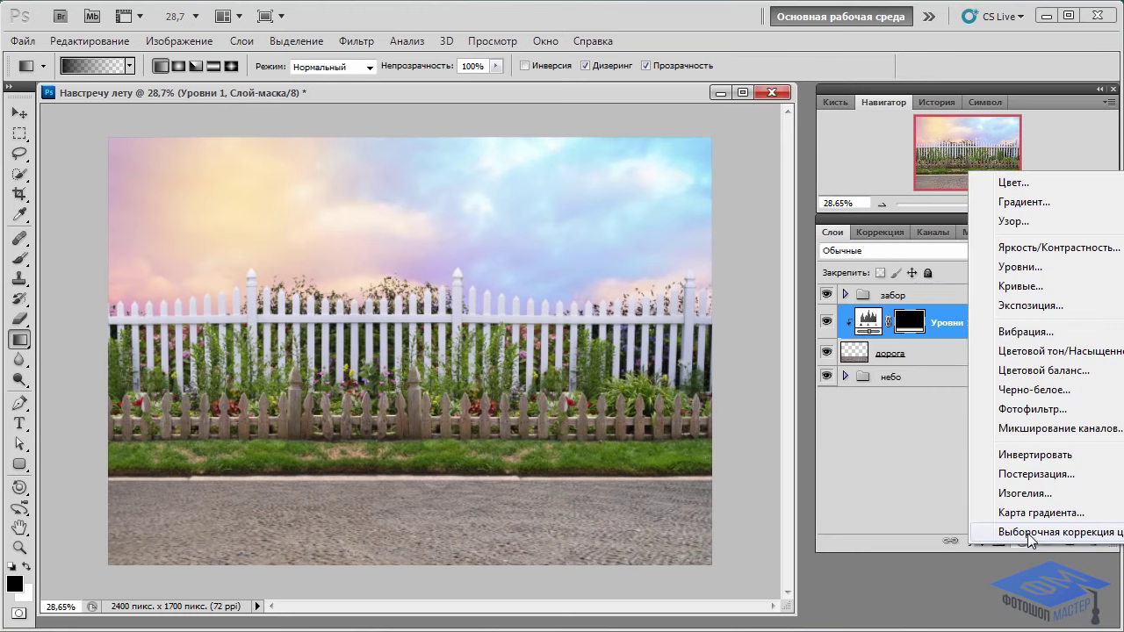
{"action": "left_click", "coordinate": [1031, 534]}
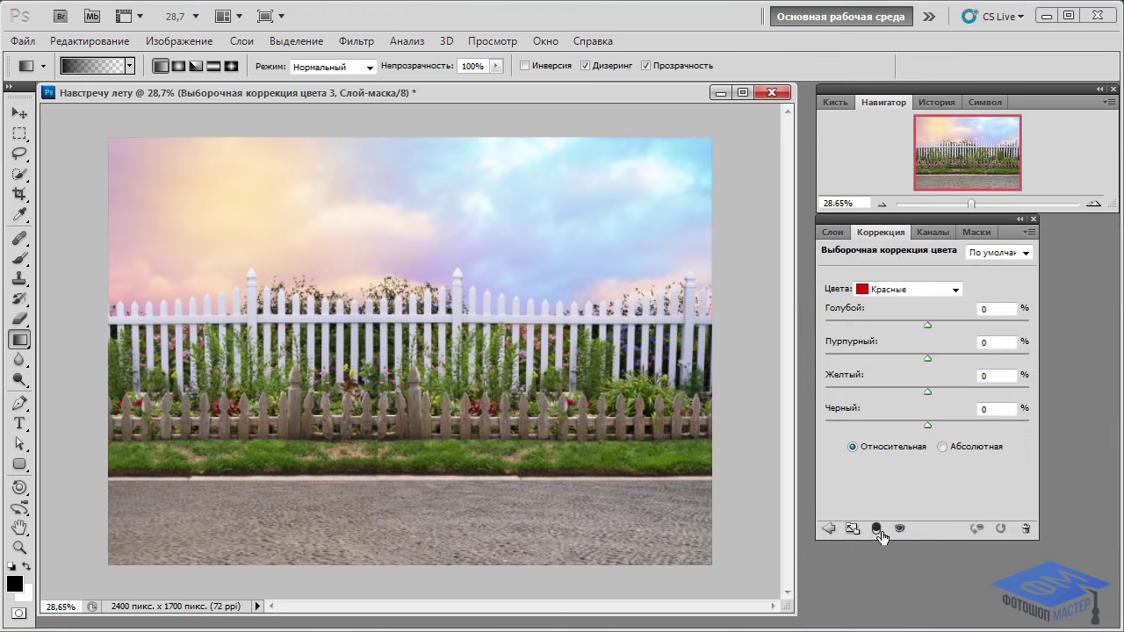
{"action": "left_click", "coordinate": [959, 289]}
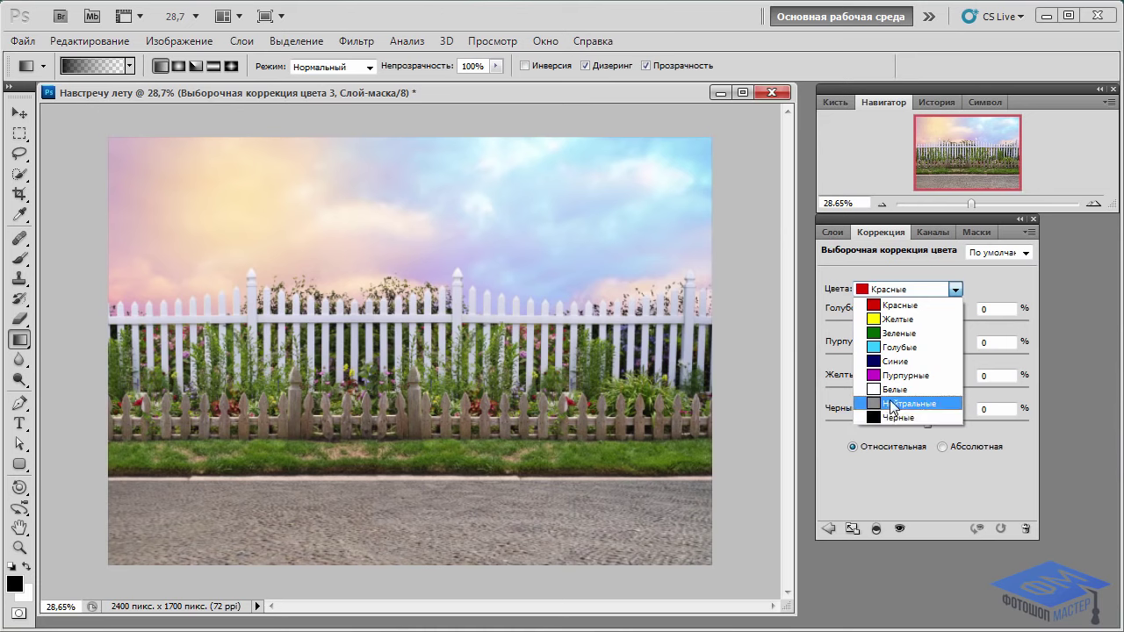
{"action": "left_click", "coordinate": [890, 409]}
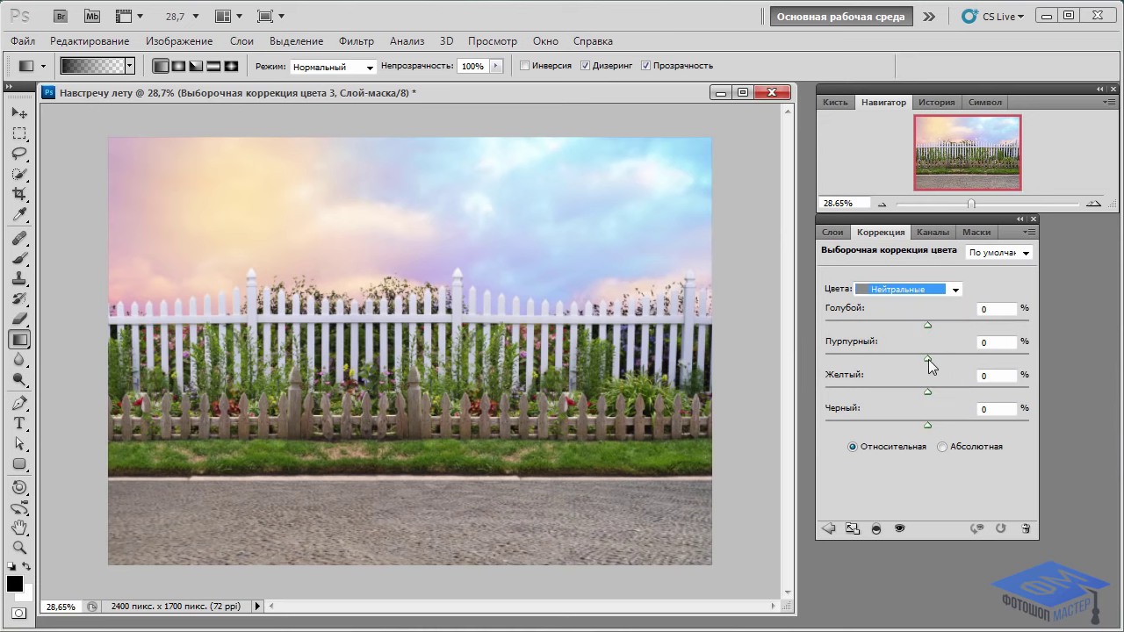
{"action": "left_click_drag", "start_coordinate": [928, 359], "coordinate": [930, 392]}
{"action": "left_click_drag", "start_coordinate": [927, 425], "coordinate": [936, 425]}
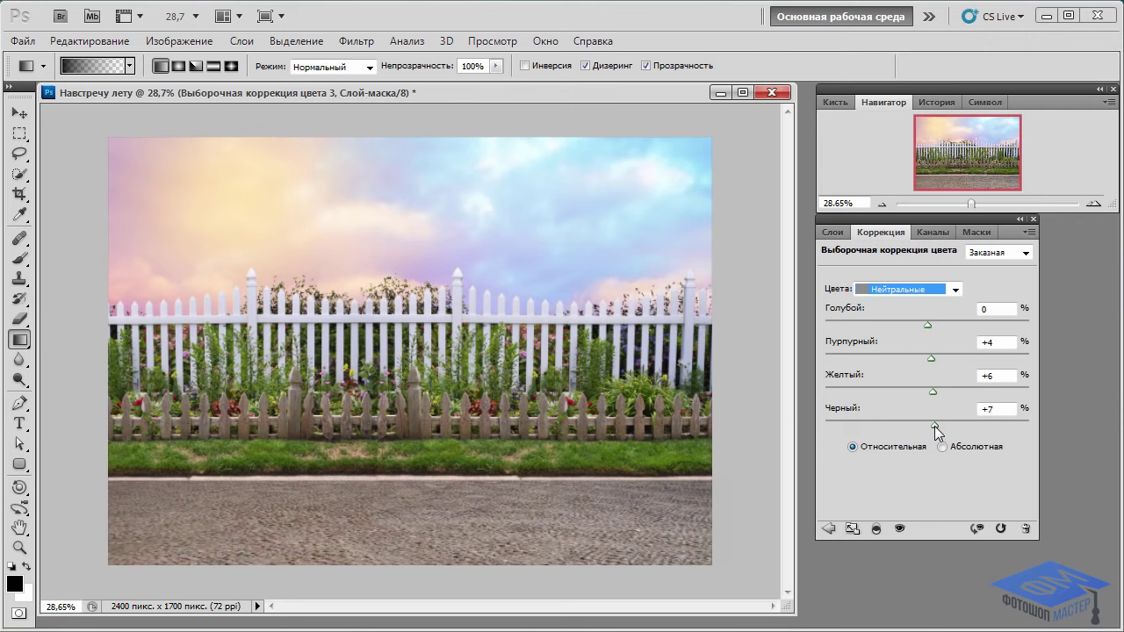
{"action": "left_click", "coordinate": [832, 232]}
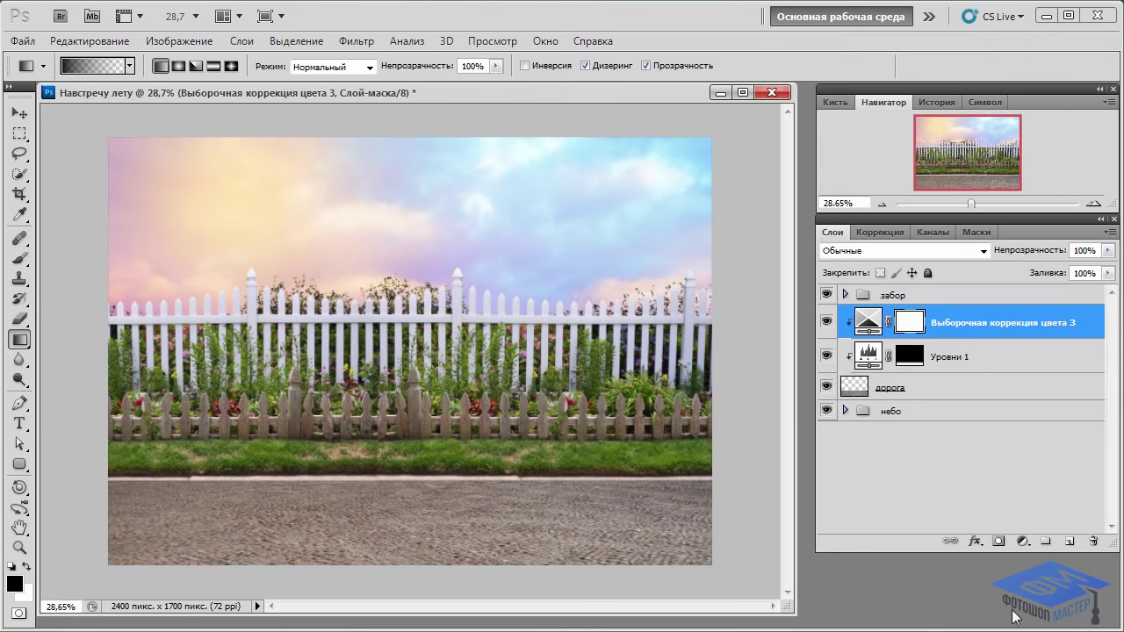
Add a new layer clipped to the road adjustments and name it 'осветление'
{"action": "left_click", "coordinate": [1069, 542]}
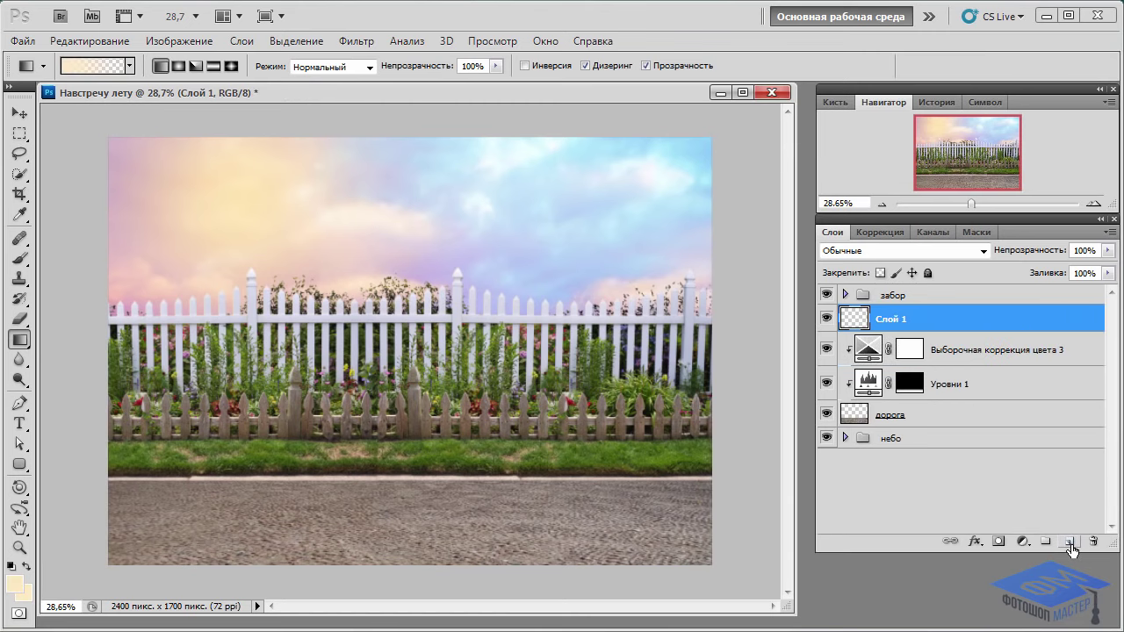
{"action": "right_click", "coordinate": [945, 316]}
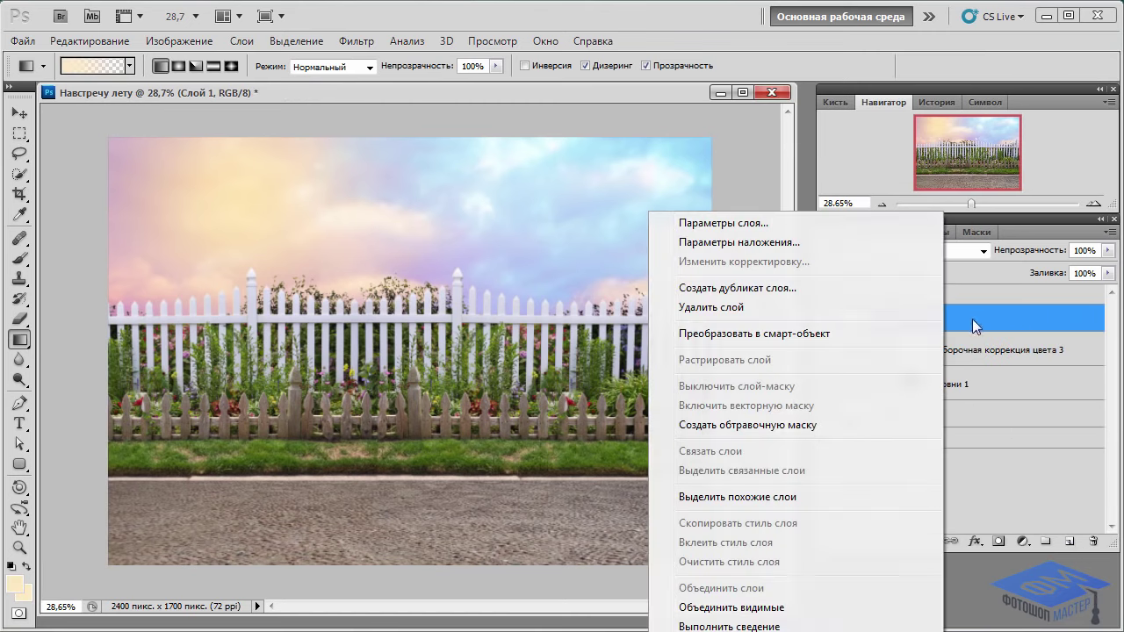
{"action": "left_click", "coordinate": [795, 354]}
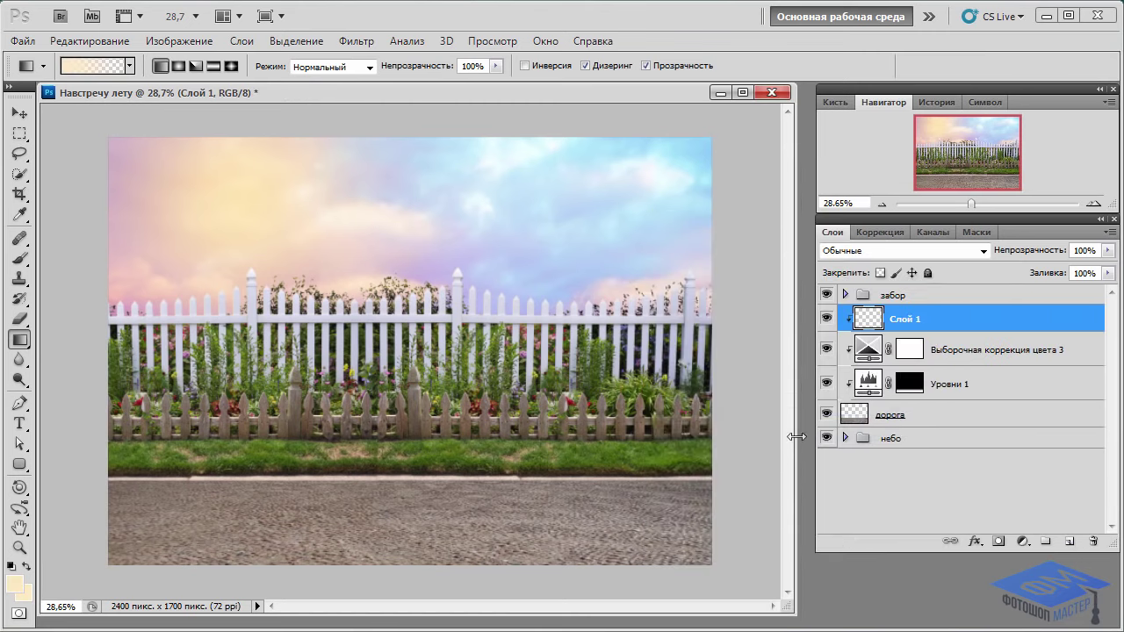
{"action": "double_click", "coordinate": [904, 321]}
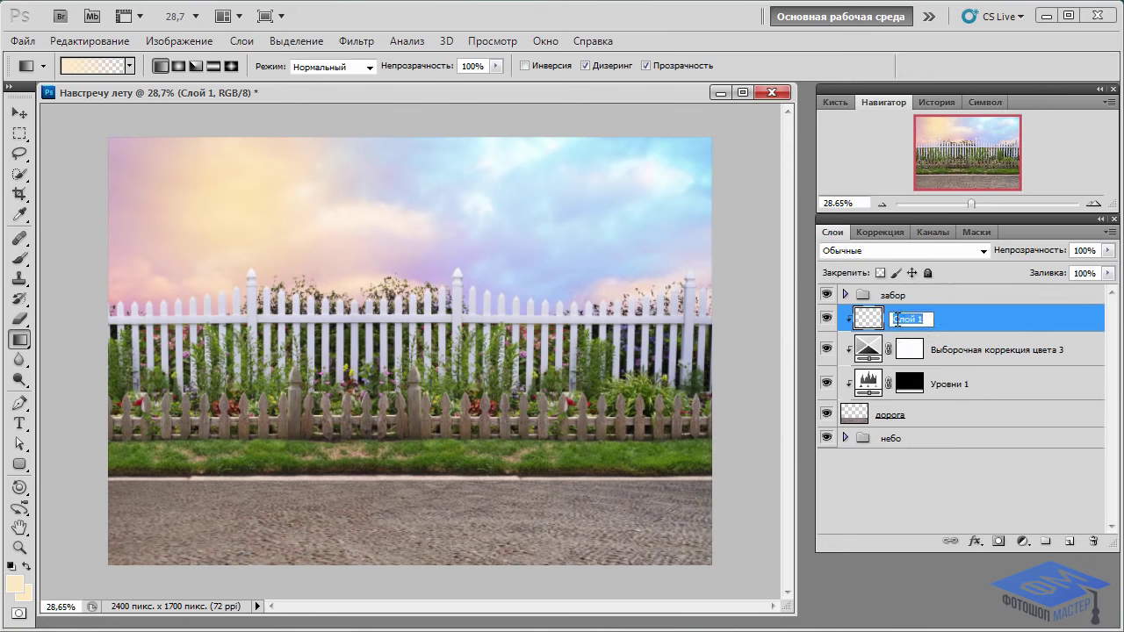
{"action": "type", "text": "светление"}
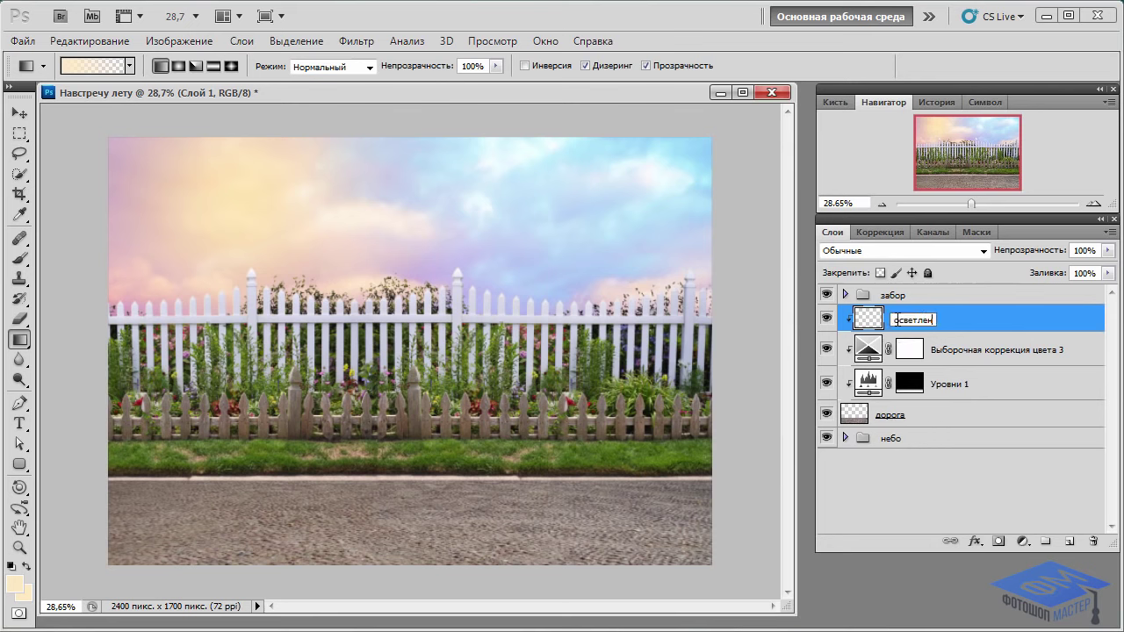
{"action": "left_click", "coordinate": [967, 319]}
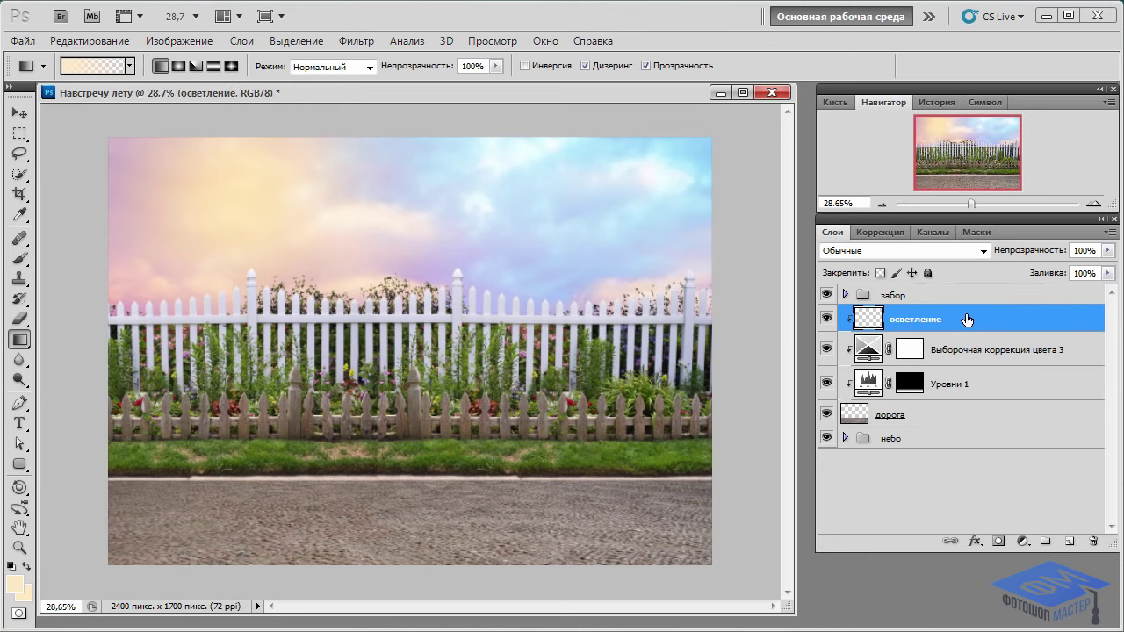
Set the foreground colour to pale cream #ffebc3 and the layer blend mode to Soft Light
{"action": "left_click", "coordinate": [15, 583]}
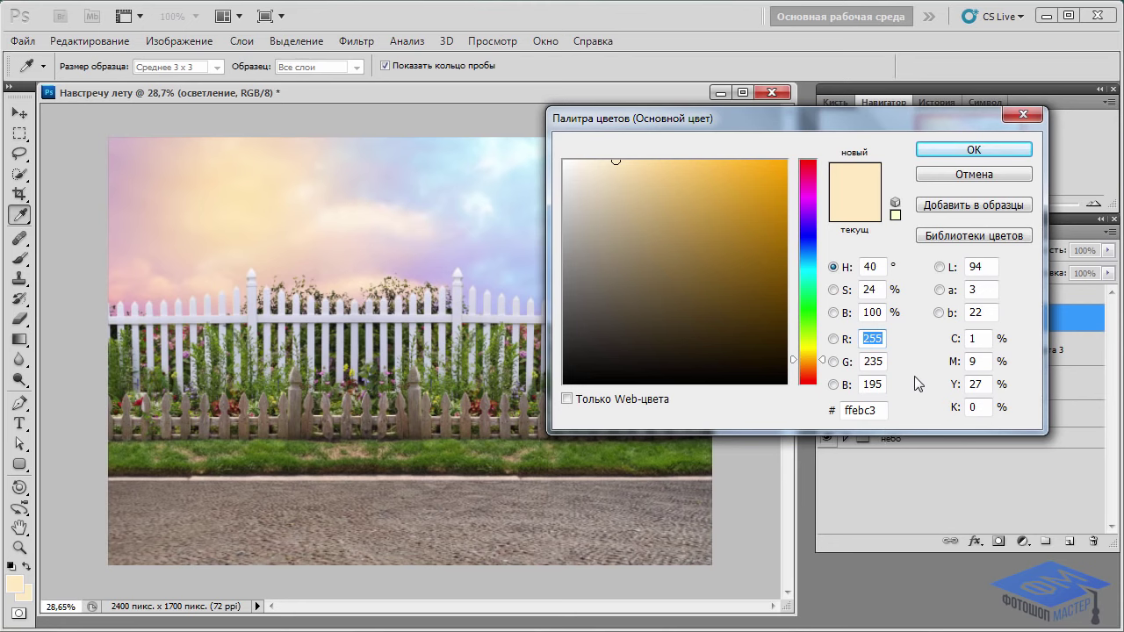
{"action": "left_click", "coordinate": [1001, 154]}
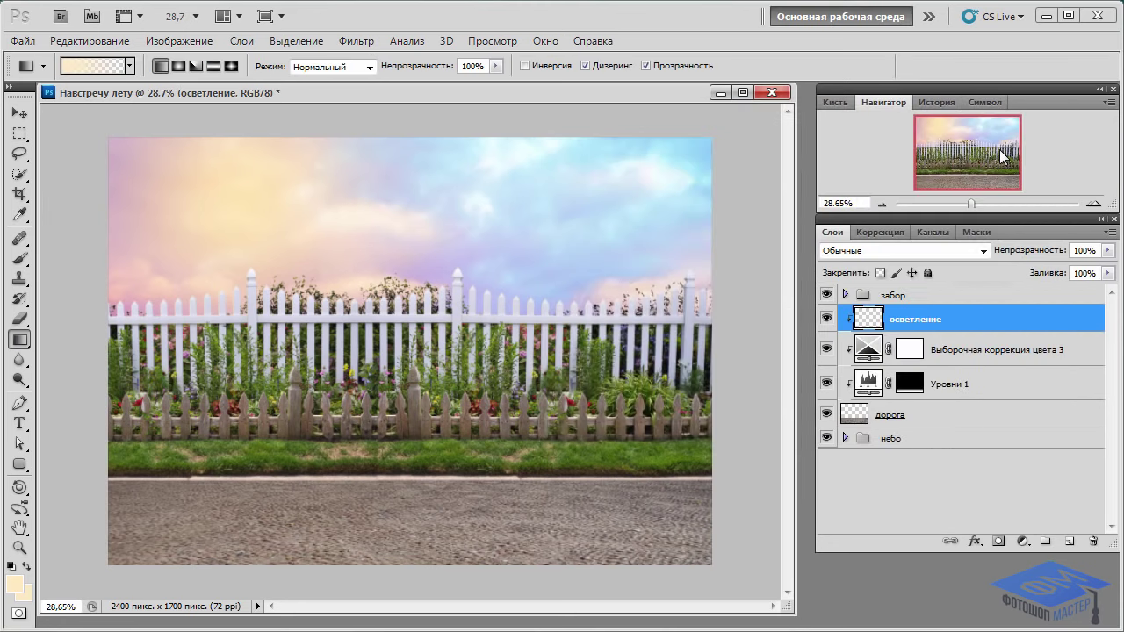
{"action": "left_click", "coordinate": [982, 251]}
{"action": "left_click", "coordinate": [848, 228]}
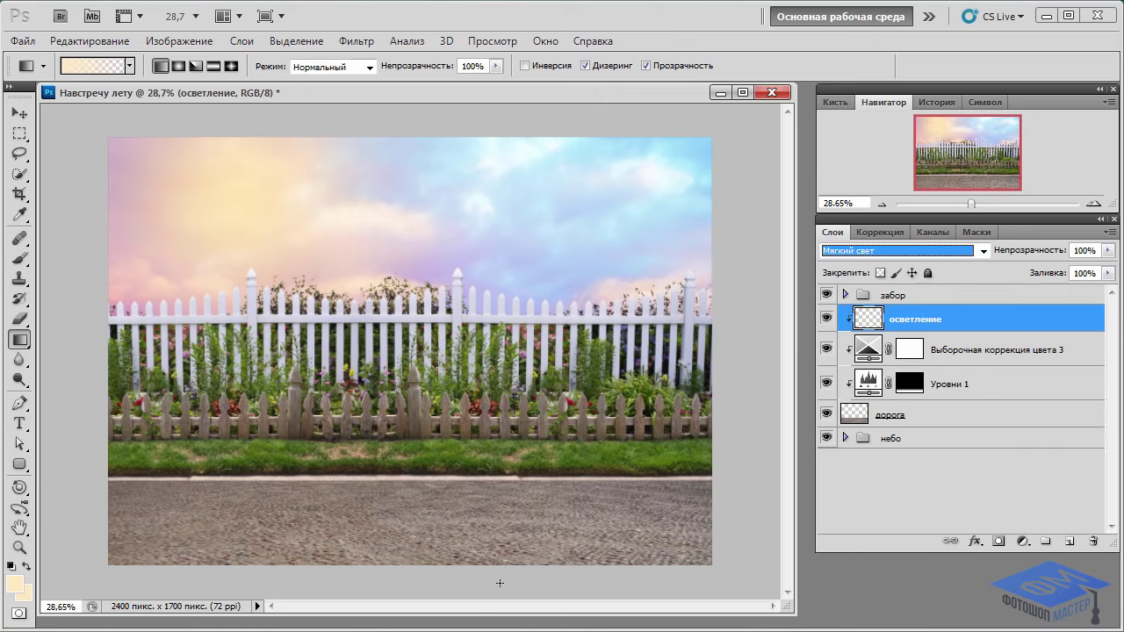
Draw a cream gradient over the road's bottom and lower the layer opacity to 88%
{"action": "left_click_drag", "start_coordinate": [498, 590], "coordinate": [502, 583]}
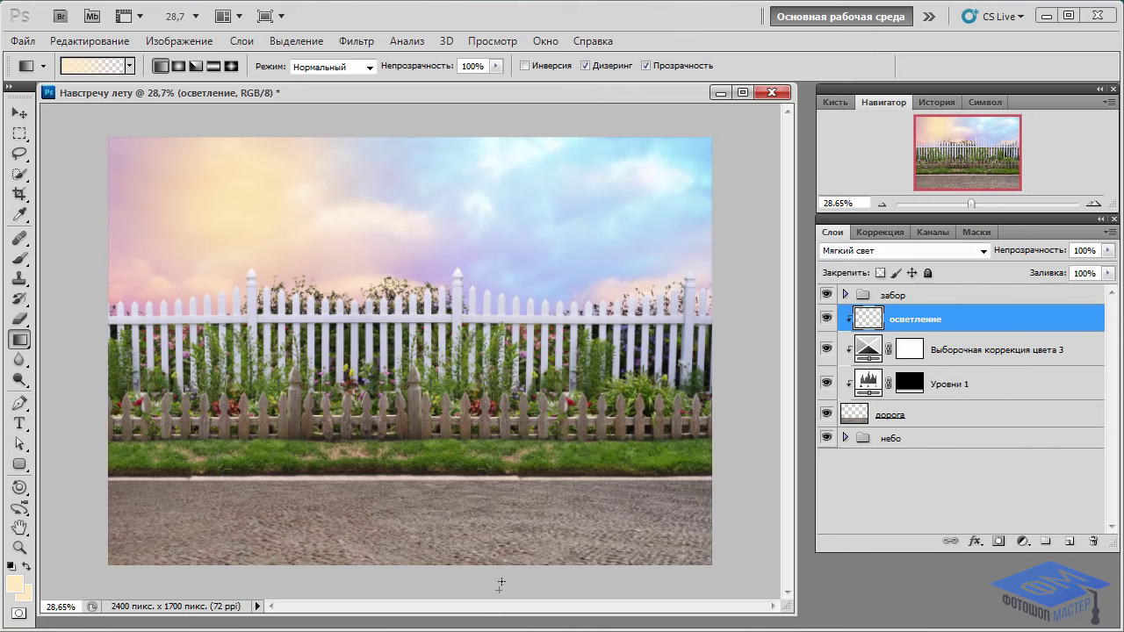
{"action": "left_click_drag", "start_coordinate": [509, 509], "coordinate": [510, 511]}
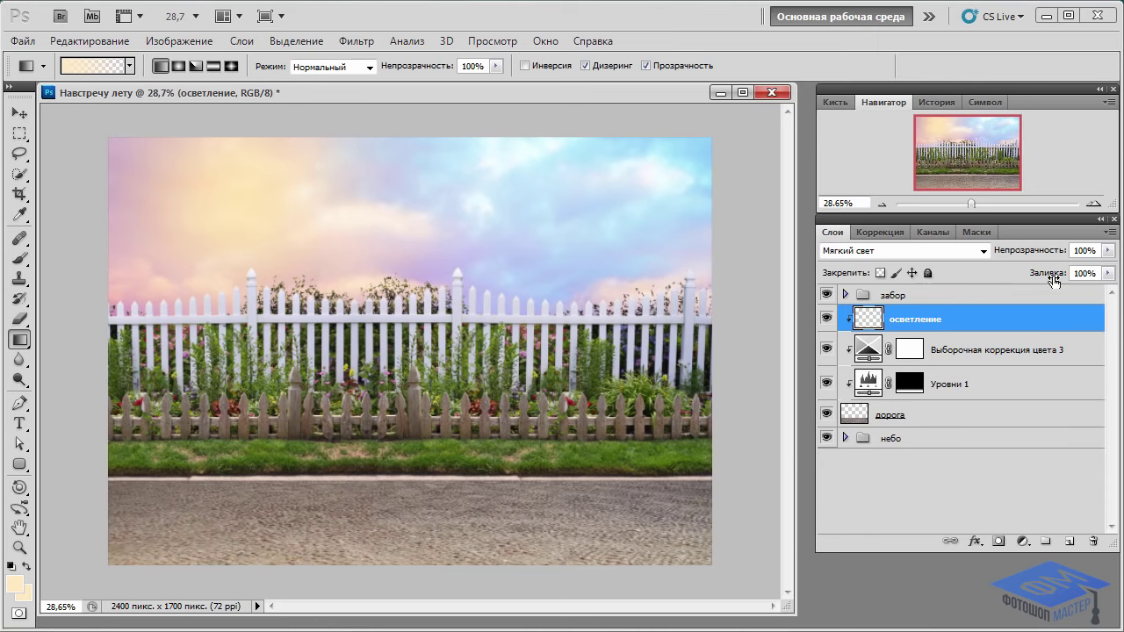
{"action": "left_click", "coordinate": [1108, 250]}
{"action": "left_click_drag", "start_coordinate": [1107, 265], "coordinate": [1098, 268]}
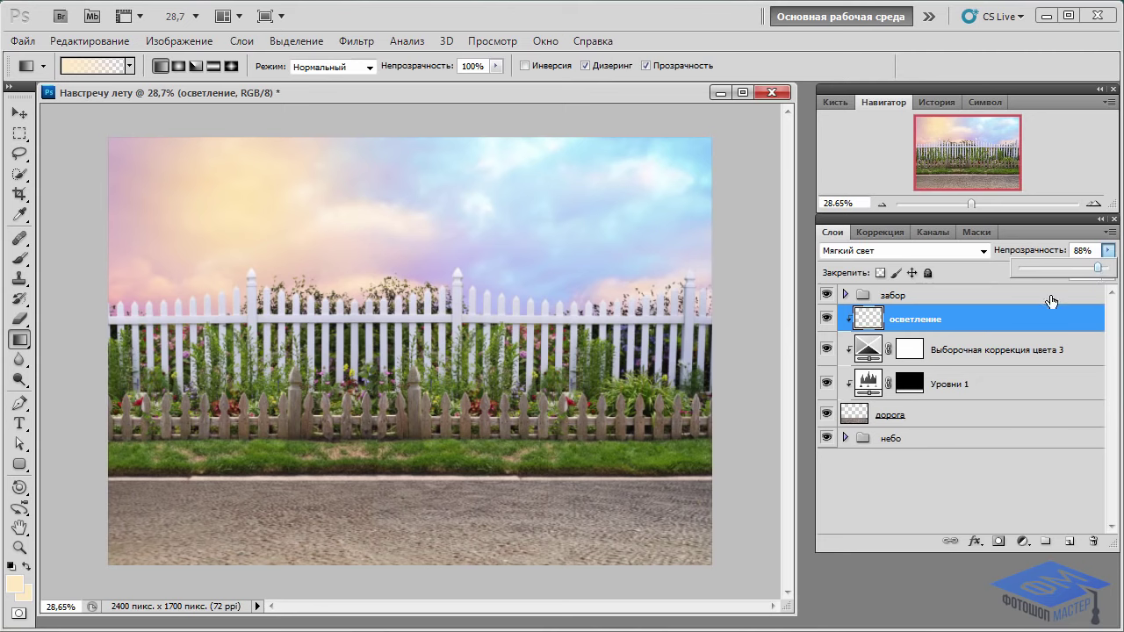
{"action": "left_click", "coordinate": [995, 320]}
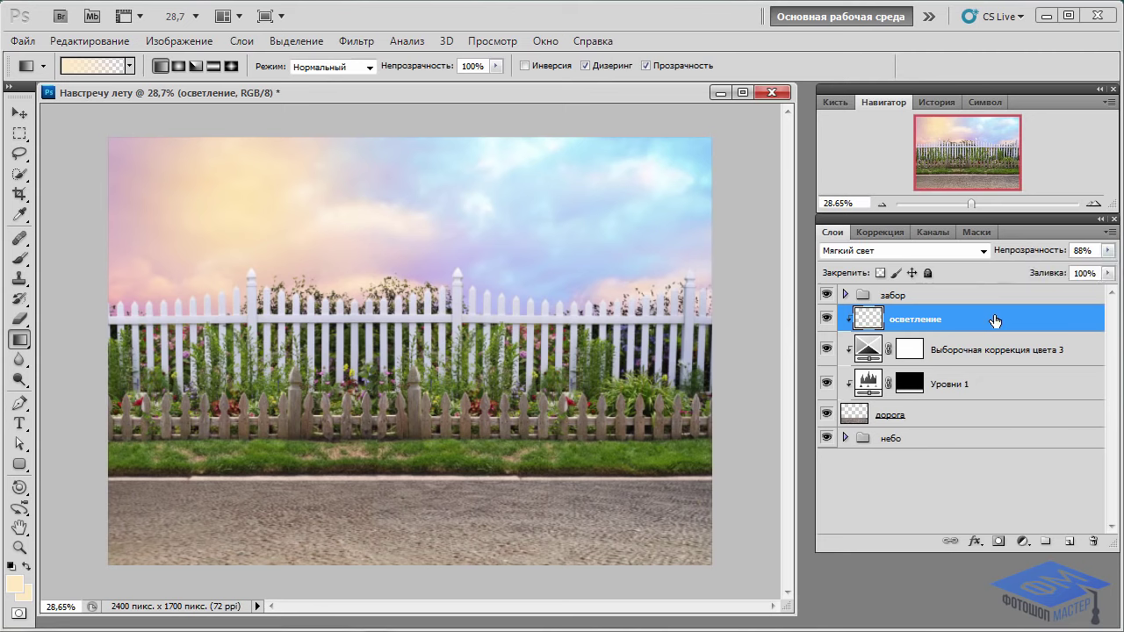
Group осветление through дорога with Ctrl+G and name the group 'дорога'
{"action": "left_click", "coordinate": [935, 418], "text": "shift"}
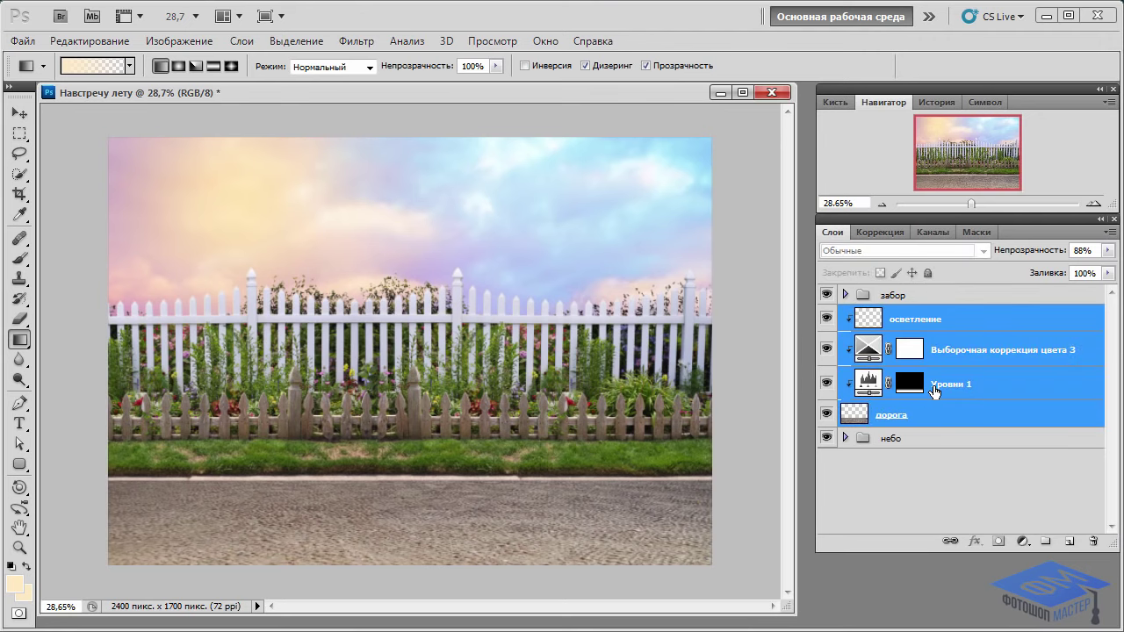
{"action": "key", "text": "ctrl+g"}
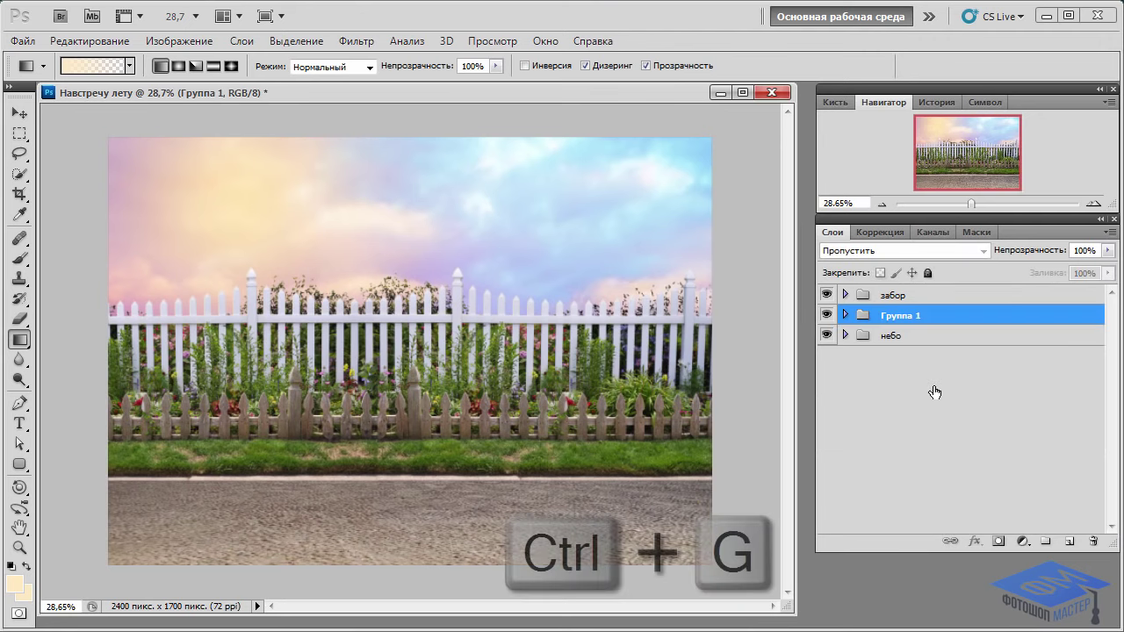
{"action": "double_click", "coordinate": [897, 315]}
{"action": "type", "text": "дорога"}
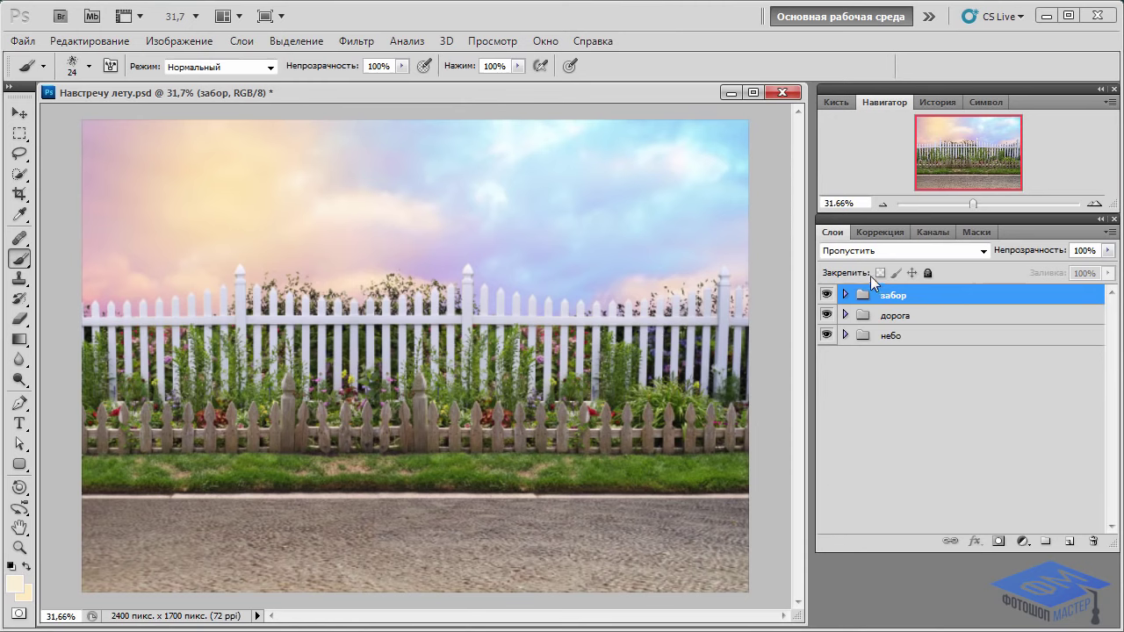
Add a white layer mask to the забор layer and zoom in on the curb
{"action": "left_click", "coordinate": [846, 295]}
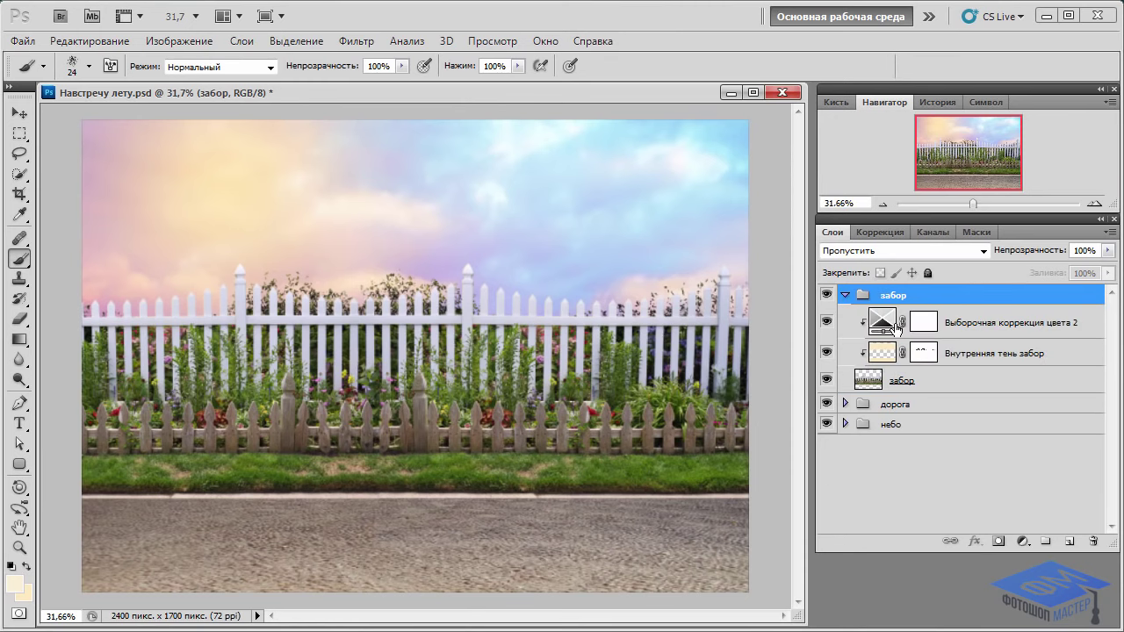
{"action": "left_click", "coordinate": [939, 385]}
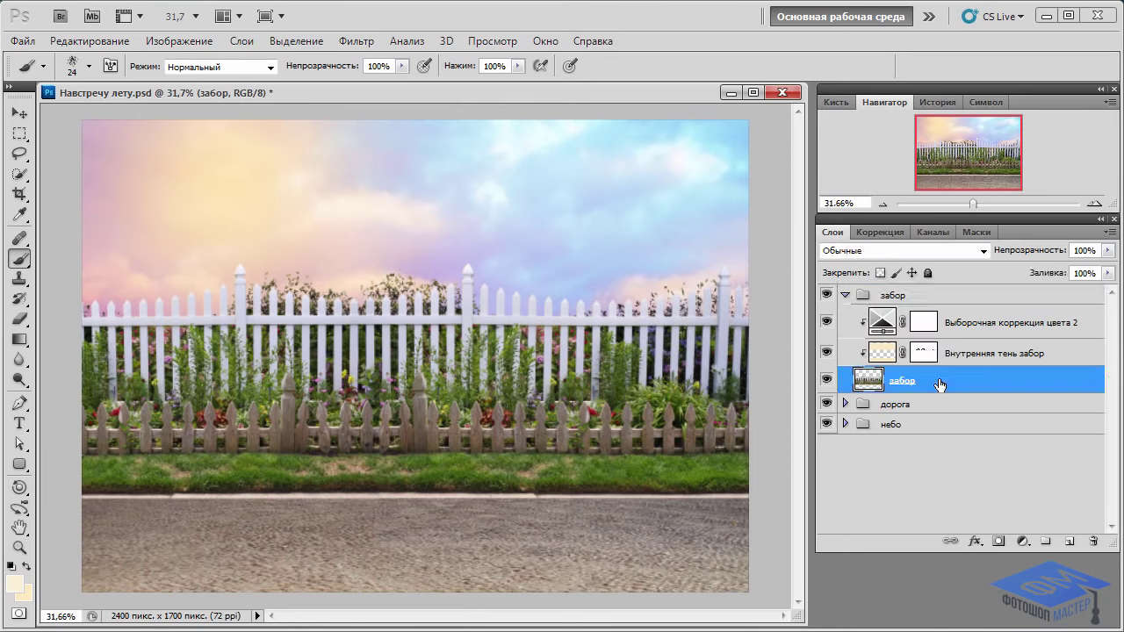
{"action": "left_click", "coordinate": [999, 540]}
{"action": "left_click_drag", "start_coordinate": [976, 204], "coordinate": [1004, 206]}
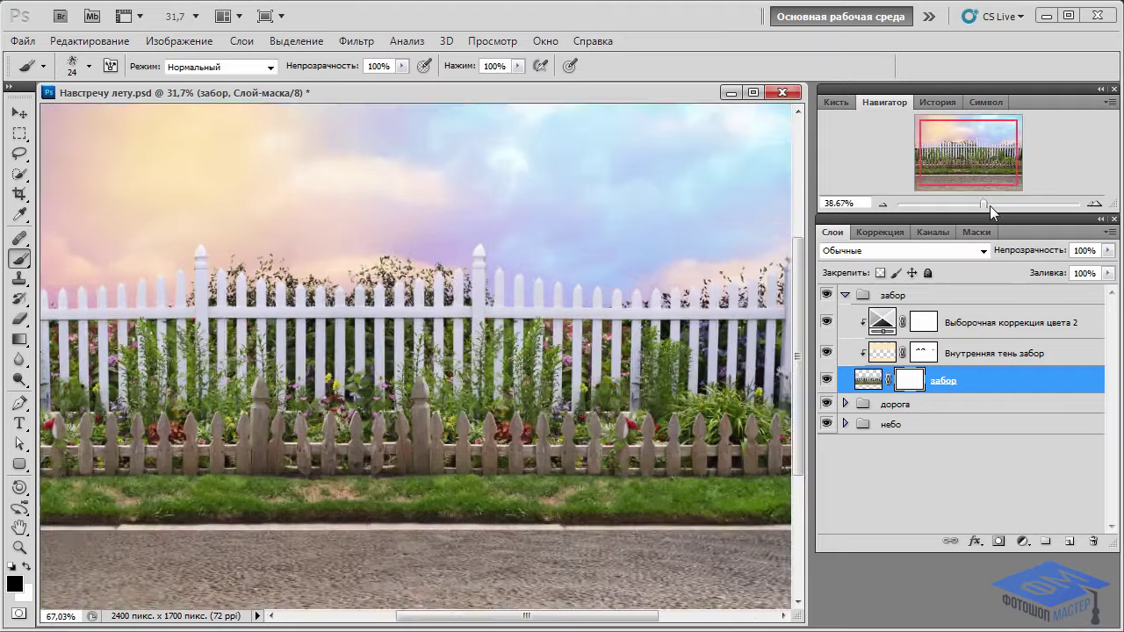
{"action": "left_click_drag", "start_coordinate": [966, 154], "coordinate": [1014, 174]}
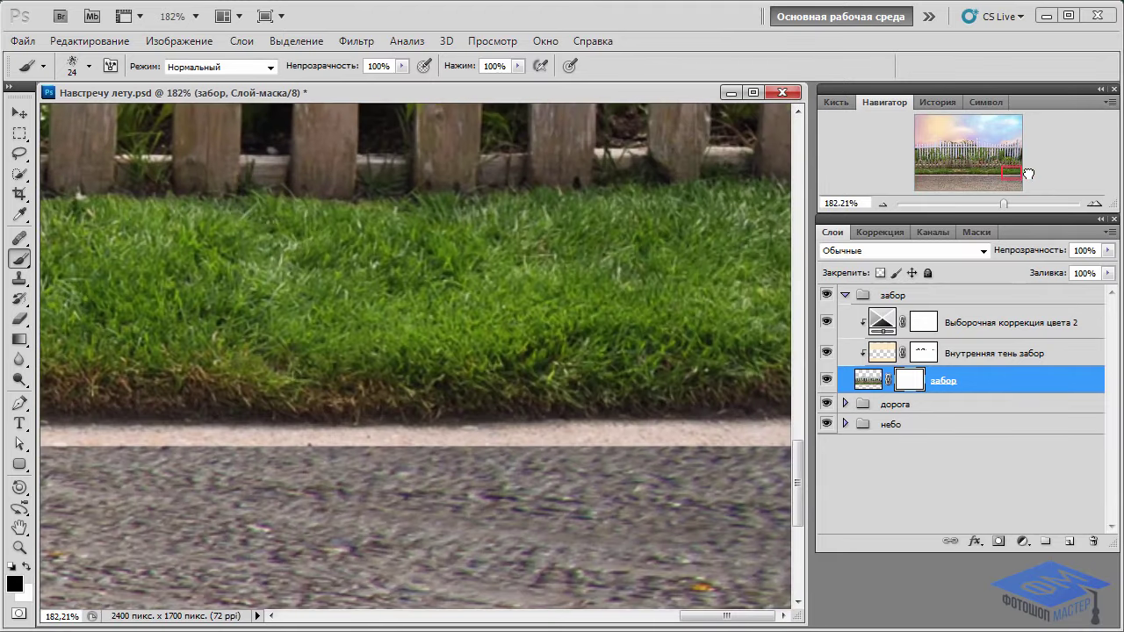
Set up a 24 px grass brush with Shape Dynamics (48% angle, 50% roundness jitter)
{"action": "left_click", "coordinate": [89, 66]}
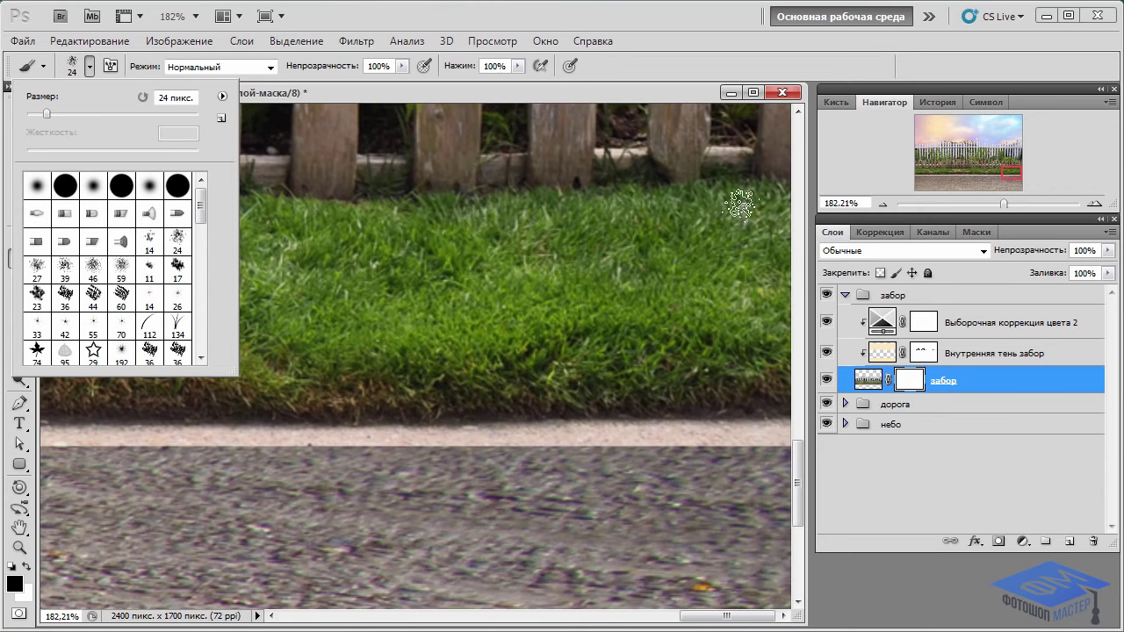
{"action": "left_click", "coordinate": [846, 102]}
{"action": "left_click_drag", "start_coordinate": [961, 93], "coordinate": [775, 93]}
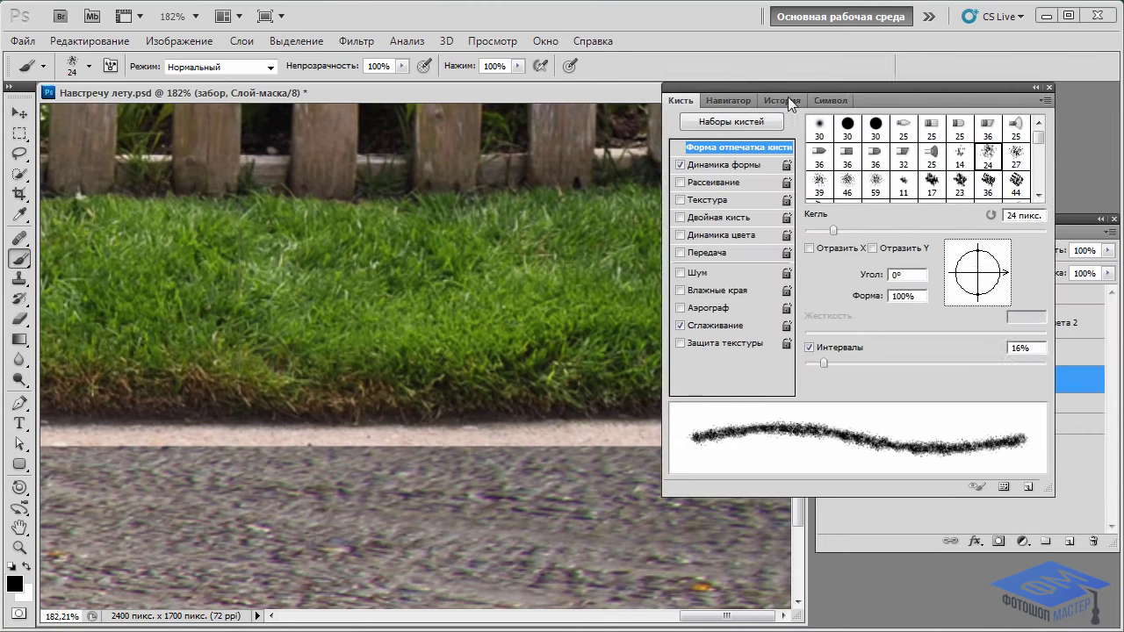
{"action": "left_click", "coordinate": [706, 164]}
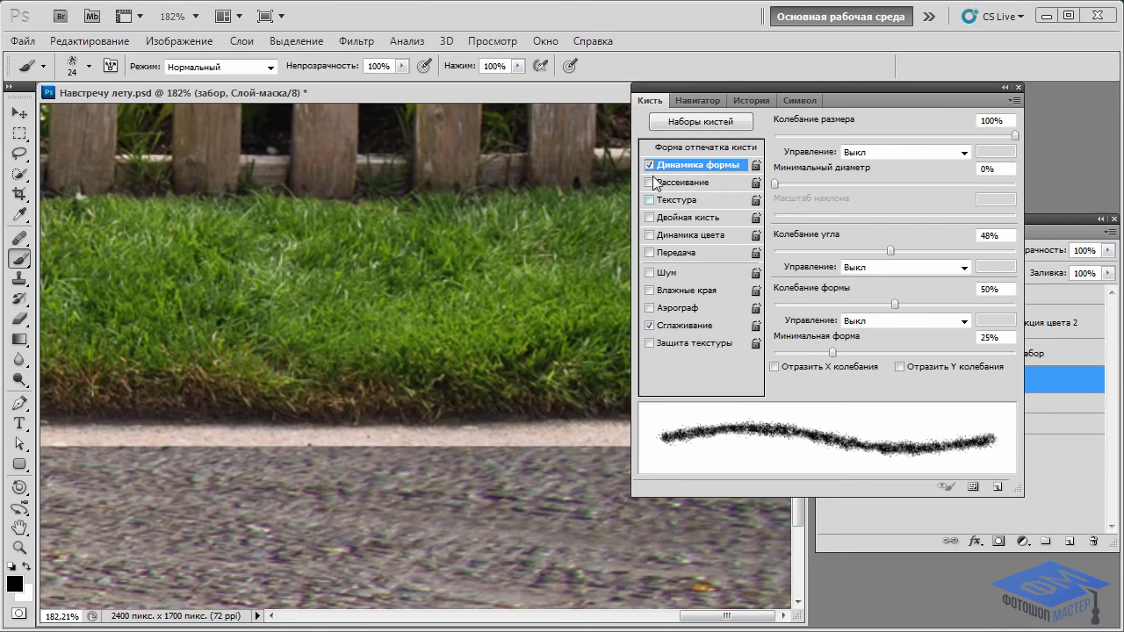
{"action": "left_click", "coordinate": [676, 147]}
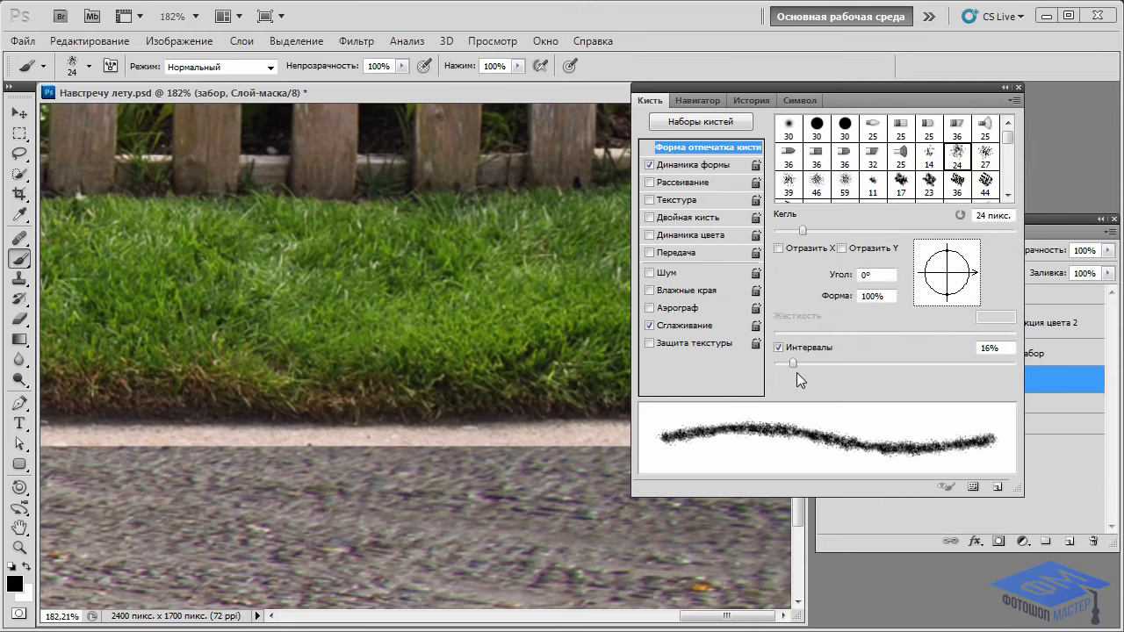
{"action": "left_click", "coordinate": [689, 103]}
Paint black on the забор mask to hide the white curb strip below the grass
{"action": "left_click_drag", "start_coordinate": [693, 87], "coordinate": [928, 87]}
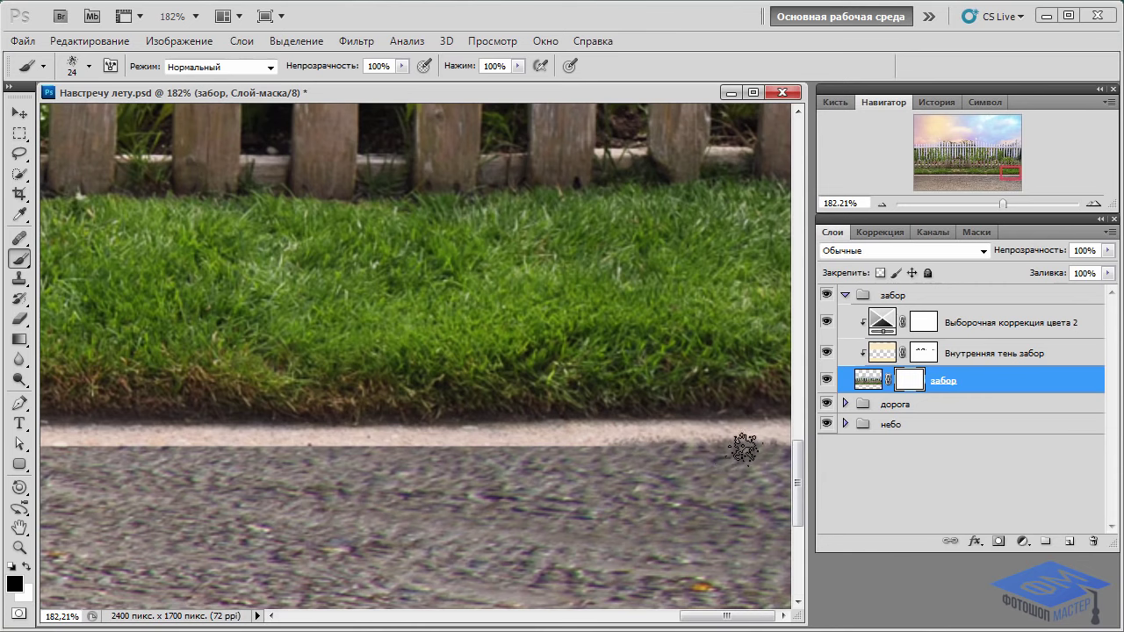
{"action": "mouse_move", "coordinate": [746, 446]}
{"action": "left_mouse_down"}
{"action": "mouse_move", "coordinate": [679, 439]}
{"action": "mouse_move", "coordinate": [786, 431]}
{"action": "mouse_move", "coordinate": [615, 435]}
{"action": "left_mouse_up"}
{"action": "mouse_move", "coordinate": [780, 429]}
{"action": "left_mouse_down"}
{"action": "mouse_move", "coordinate": [318, 445]}
{"action": "mouse_move", "coordinate": [585, 444]}
{"action": "mouse_move", "coordinate": [333, 442]}
{"action": "left_mouse_up"}
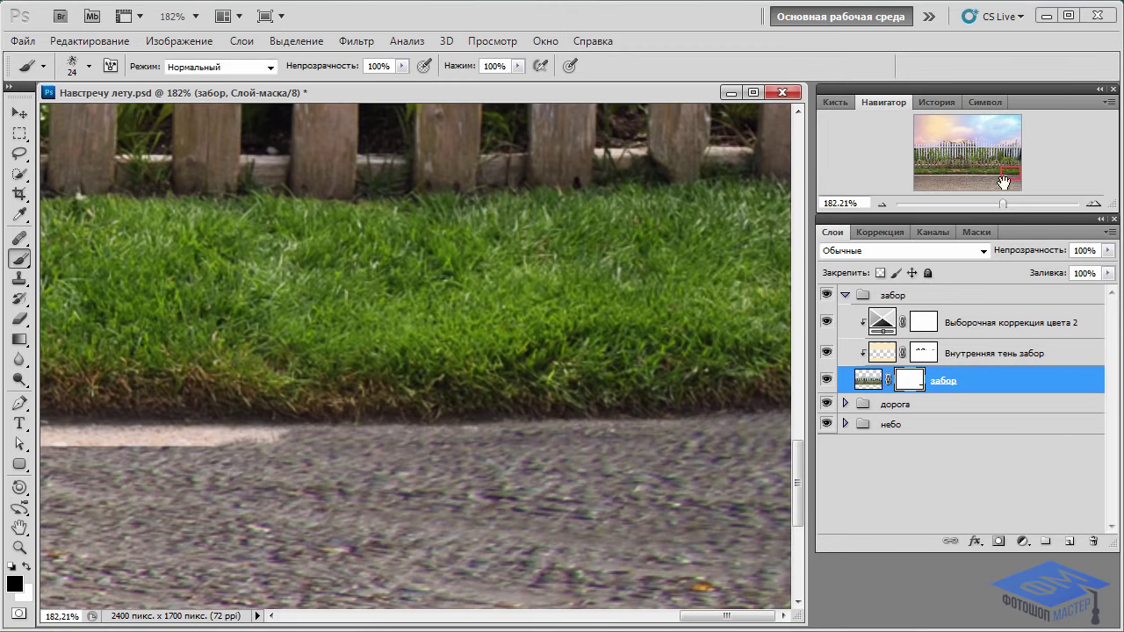
{"action": "mouse_move", "coordinate": [576, 428]}
{"action": "left_mouse_down"}
{"action": "mouse_move", "coordinate": [648, 474]}
{"action": "mouse_move", "coordinate": [231, 474]}
{"action": "left_mouse_up"}
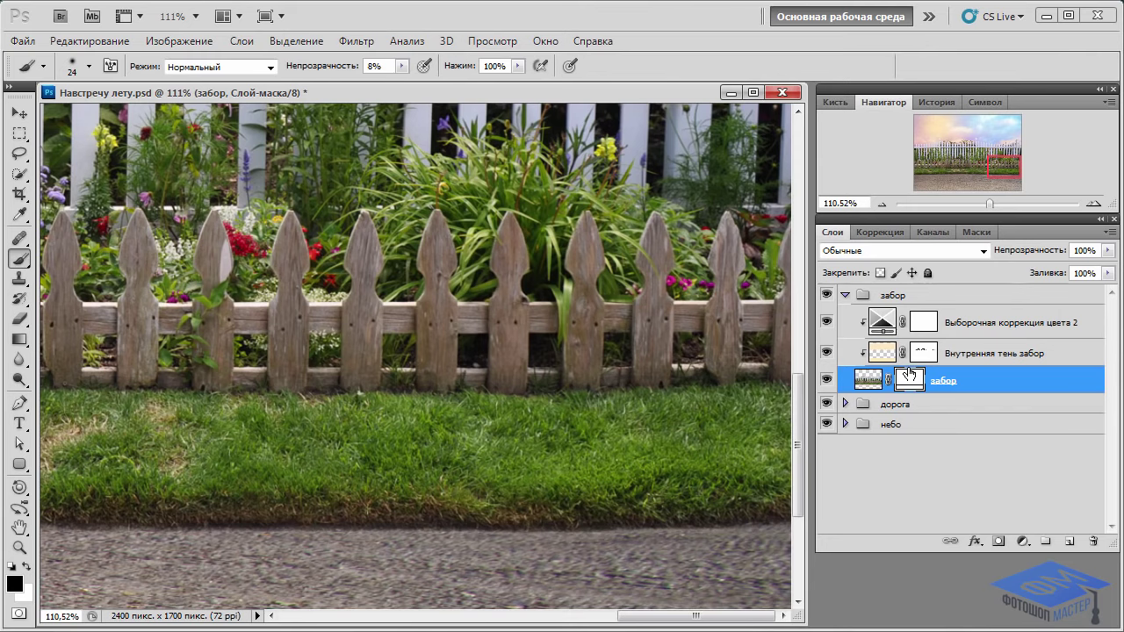
Disable and re-enable the забор mask to compare before and after
{"action": "right_click", "coordinate": [910, 377]}
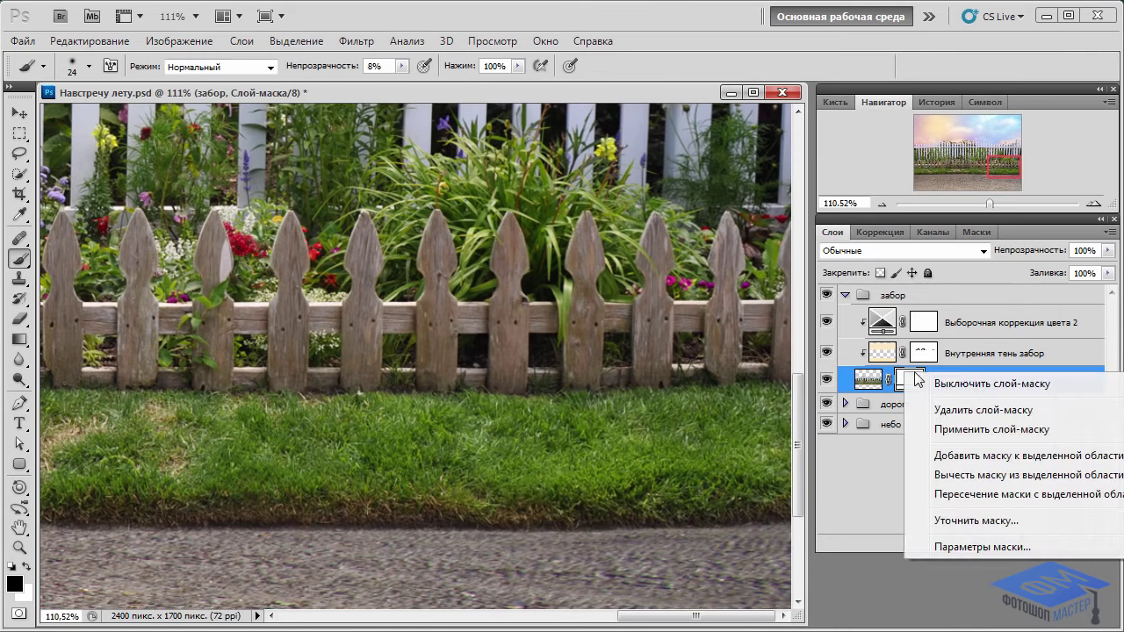
{"action": "left_click", "coordinate": [972, 386]}
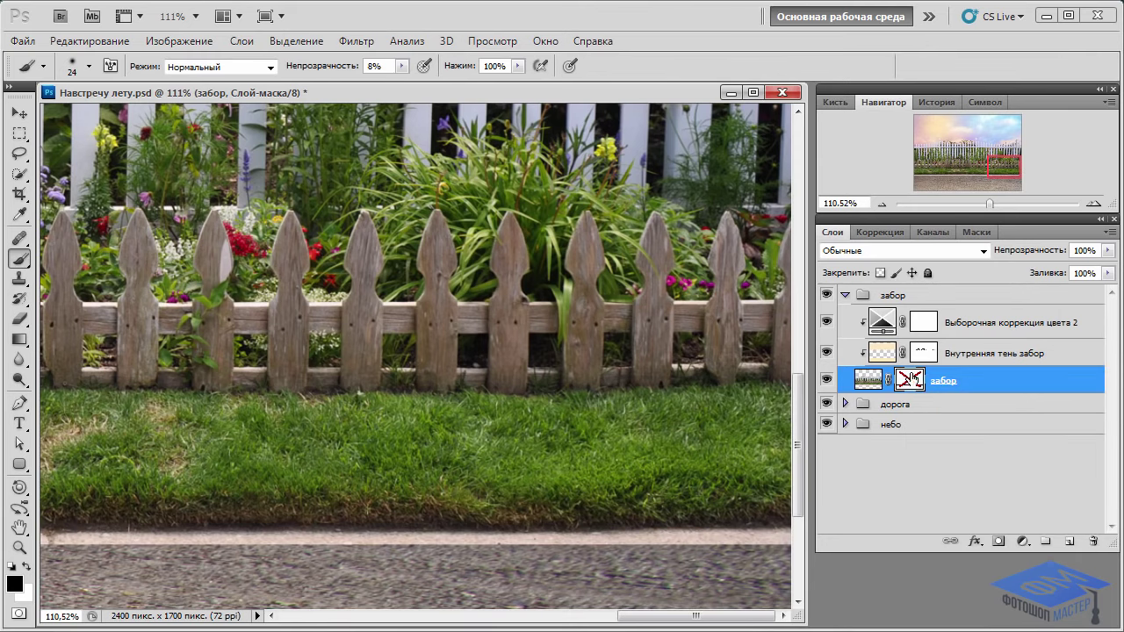
{"action": "right_click", "coordinate": [913, 384]}
{"action": "left_click", "coordinate": [944, 392]}
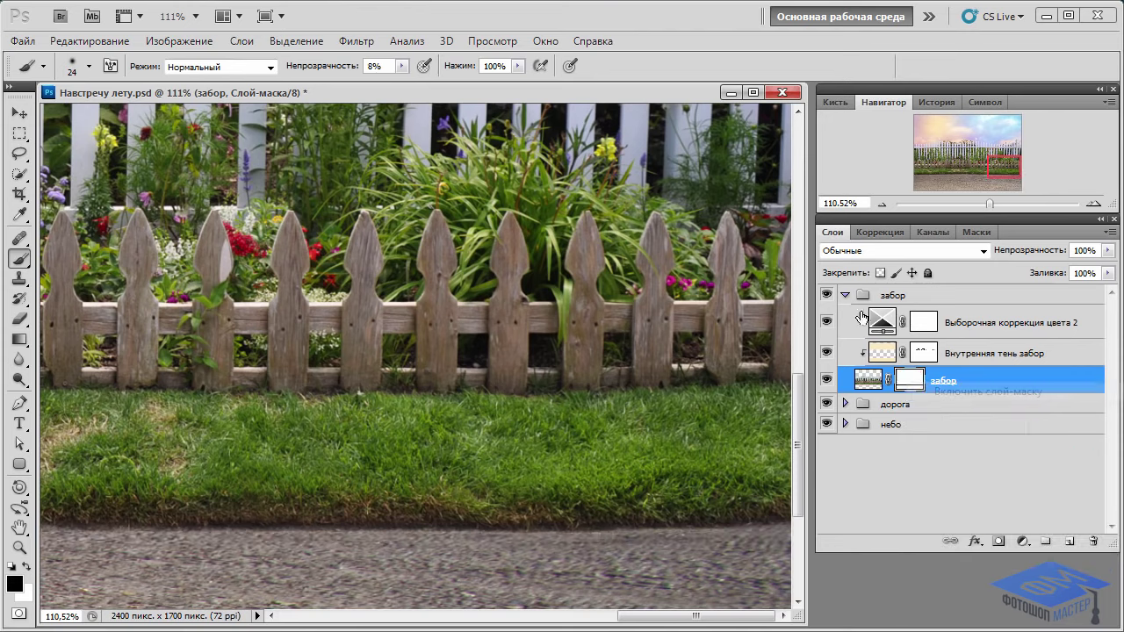
Select the дорога group and bring up the Open dialog for the source files
{"action": "left_click", "coordinate": [846, 295]}
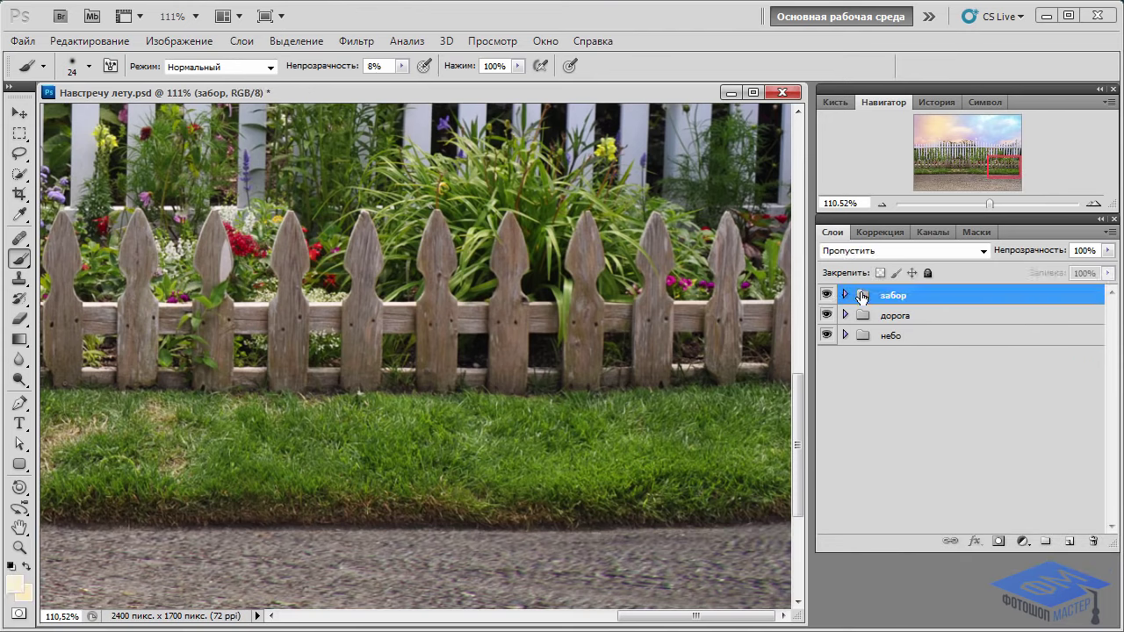
{"action": "left_click", "coordinate": [957, 315]}
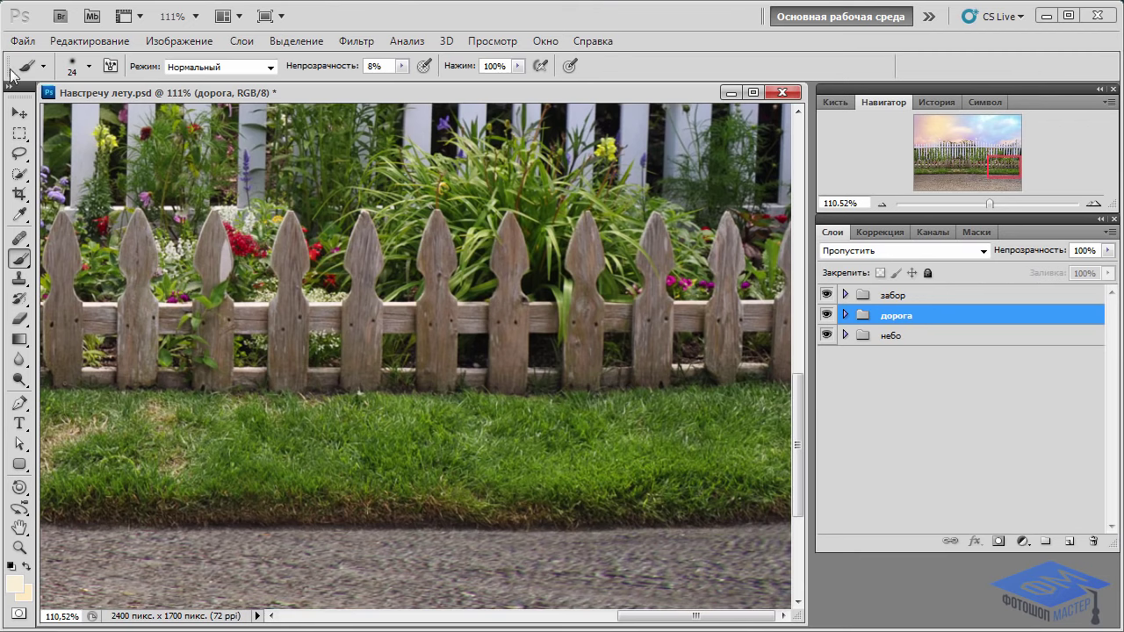
{"action": "left_click", "coordinate": [22, 40]}
{"action": "left_click", "coordinate": [34, 79]}
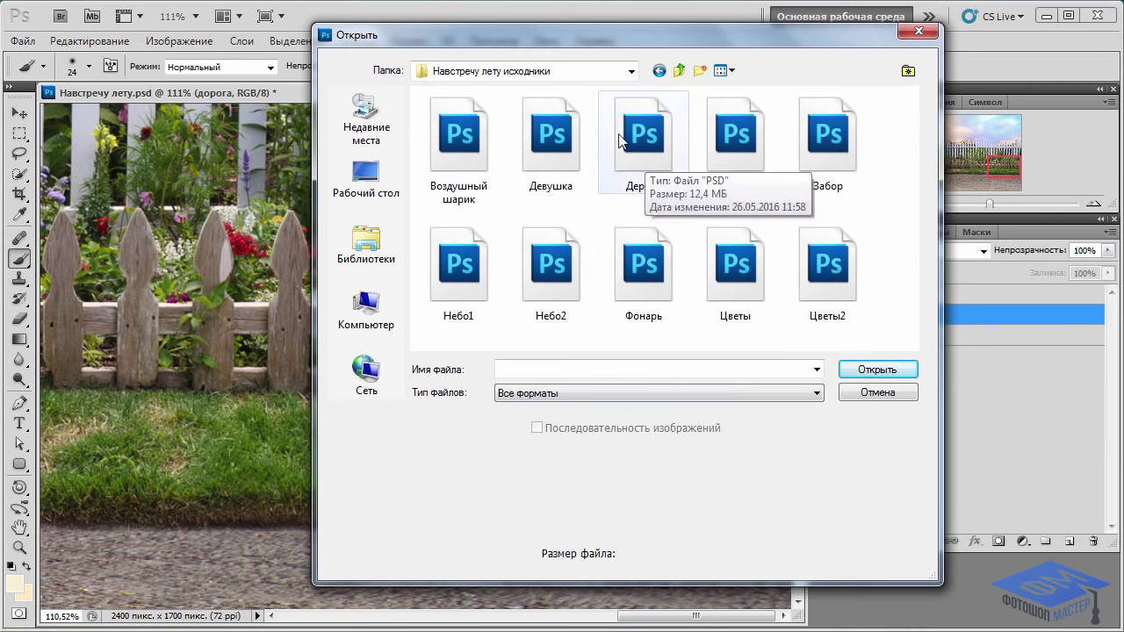
Open the Дерево file and drag the tree layer into the summer collage
{"action": "left_click", "coordinate": [645, 145]}
{"action": "left_click", "coordinate": [890, 370]}
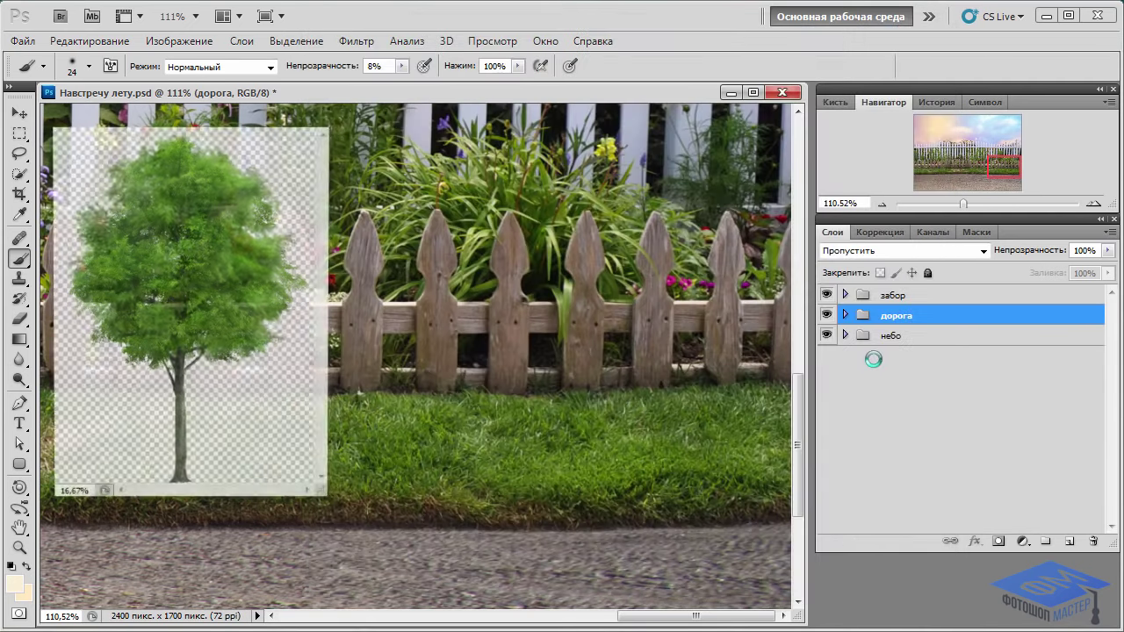
{"action": "left_click_drag", "start_coordinate": [826, 314], "coordinate": [592, 308]}
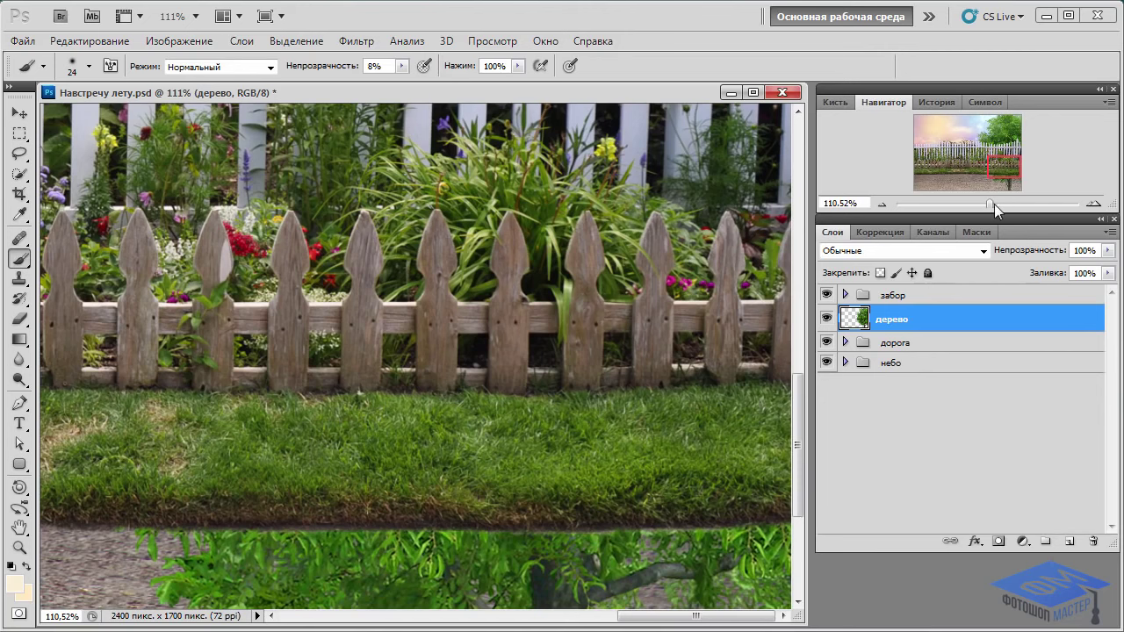
{"action": "left_click_drag", "start_coordinate": [994, 203], "coordinate": [972, 204]}
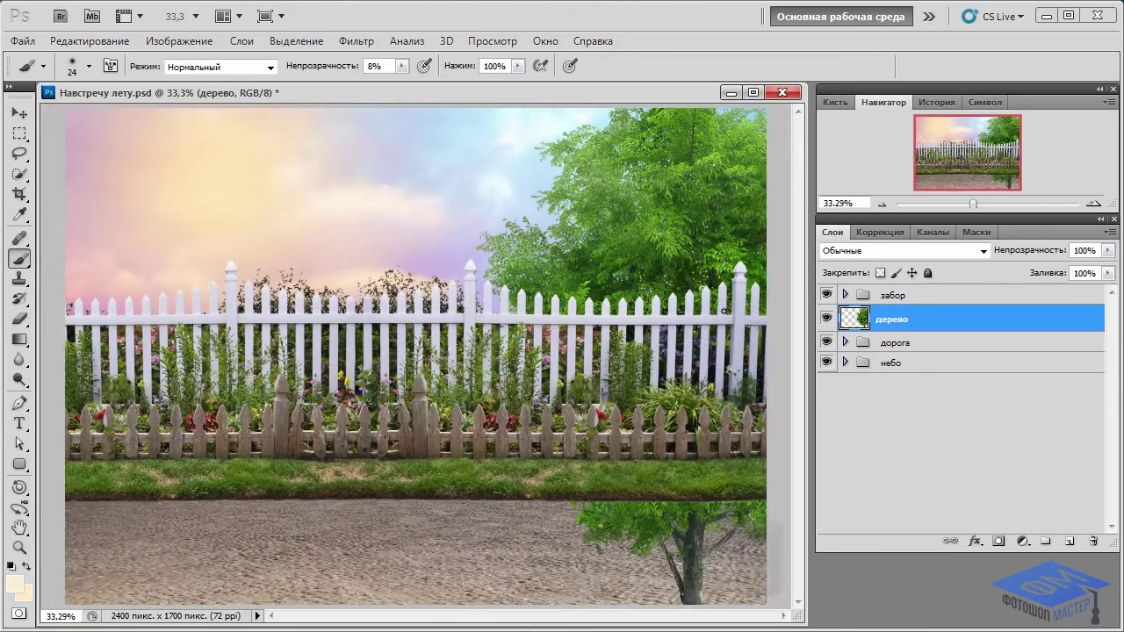
Scale the tree to 52% and place it in the upper-left corner
{"action": "key", "text": "ctrl+t"}
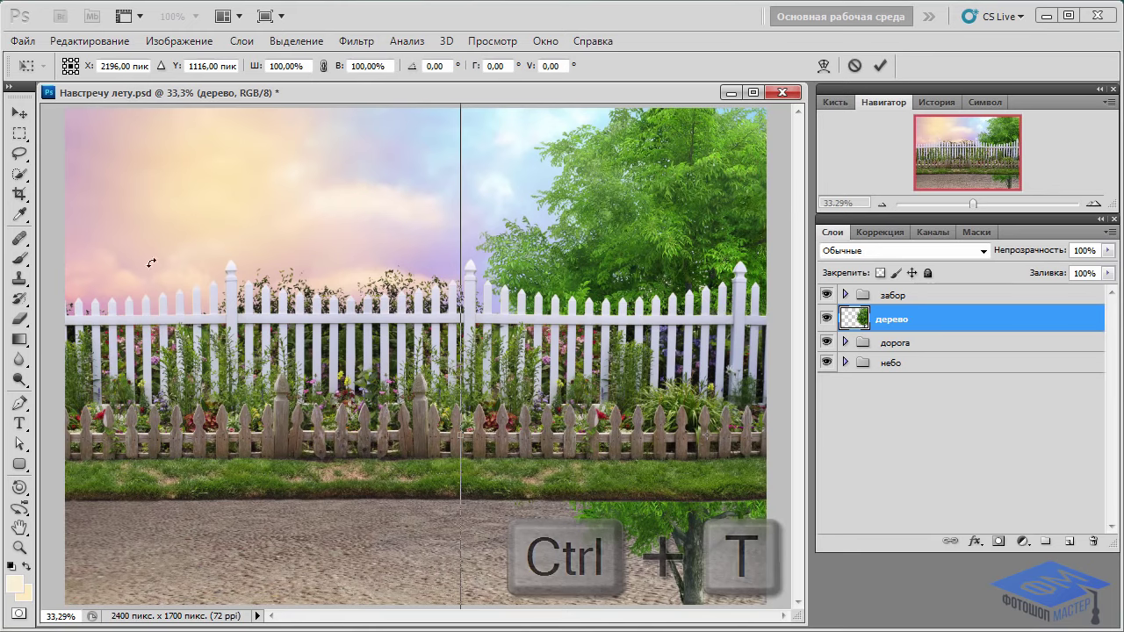
{"action": "left_click", "coordinate": [250, 70]}
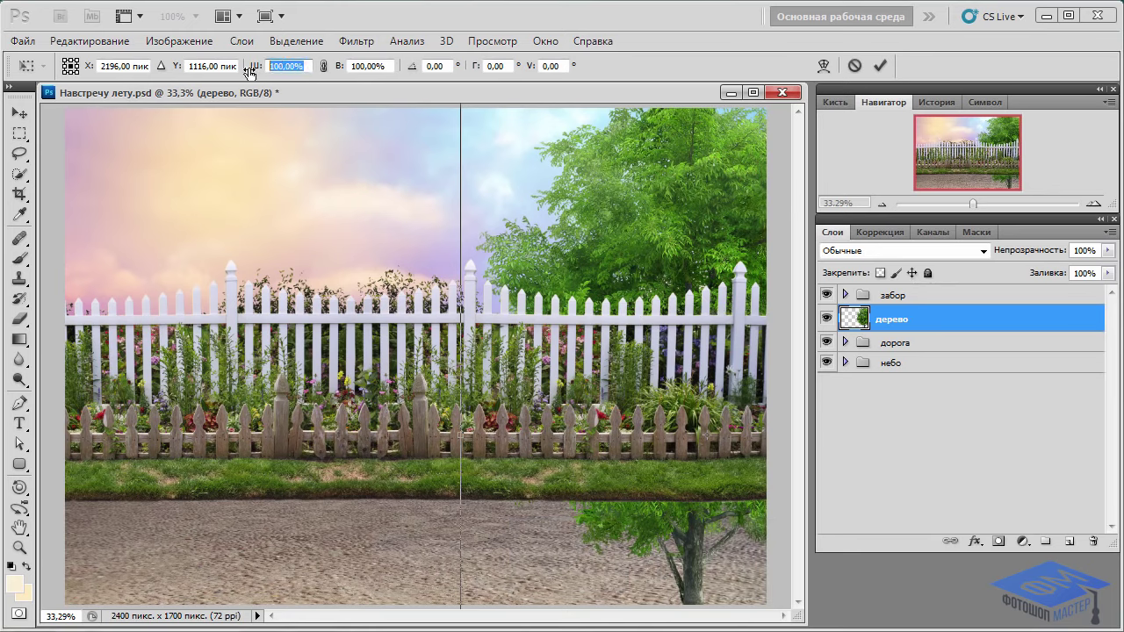
{"action": "type", "text": "5"}
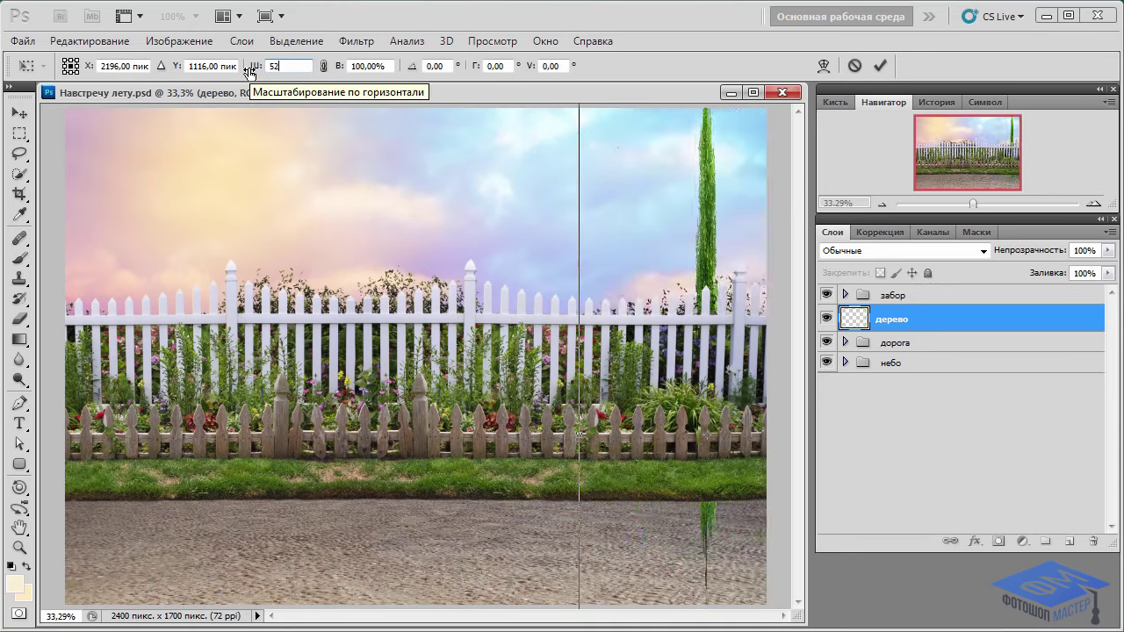
{"action": "type", "text": "2"}
{"action": "key", "text": "Tab"}
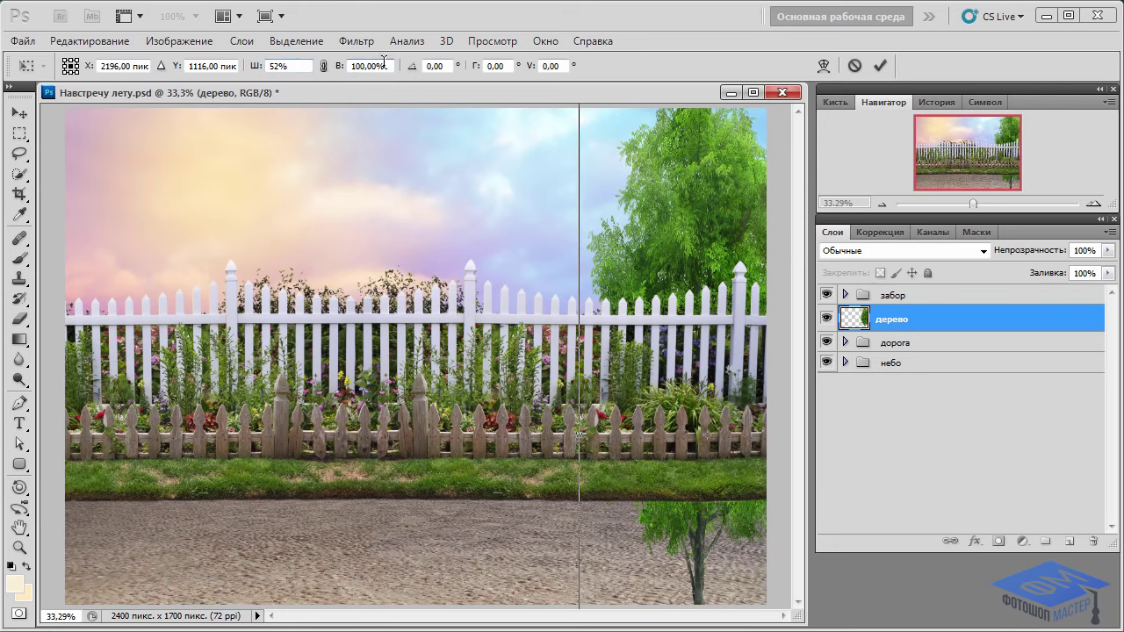
{"action": "type", "text": "52"}
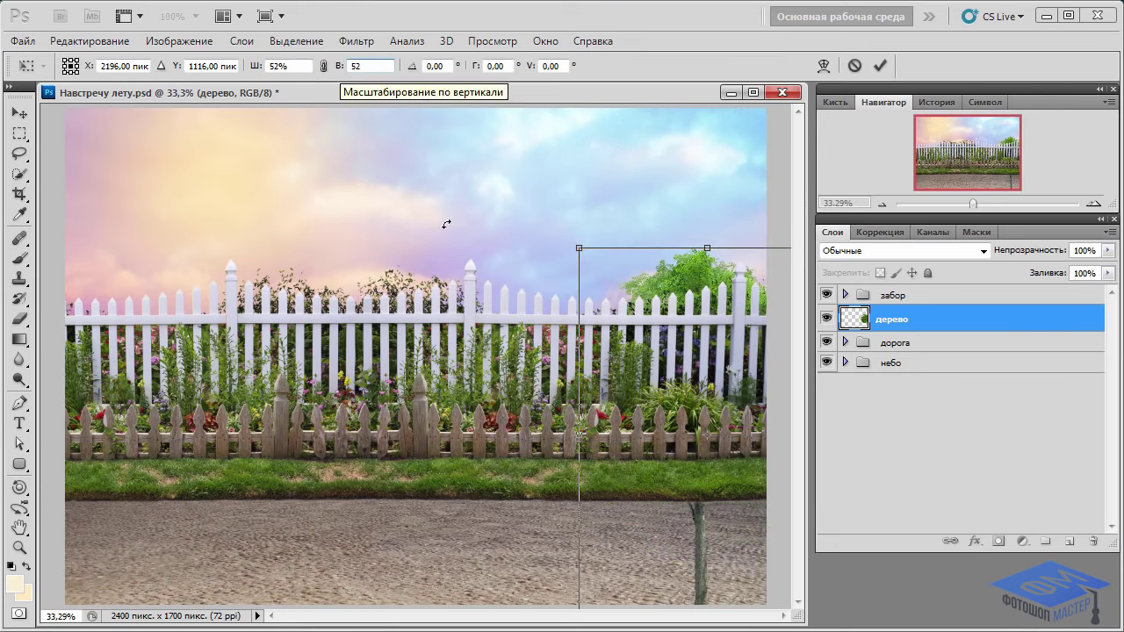
{"action": "left_click_drag", "start_coordinate": [544, 255], "coordinate": [140, 197]}
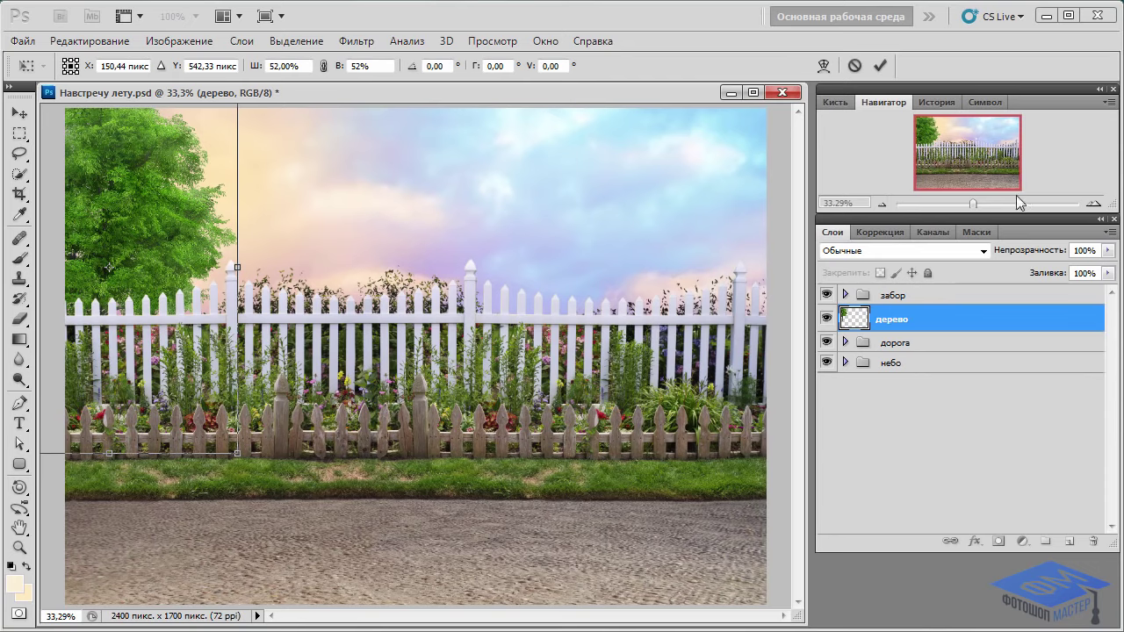
{"action": "left_click_drag", "start_coordinate": [973, 204], "coordinate": [970, 203]}
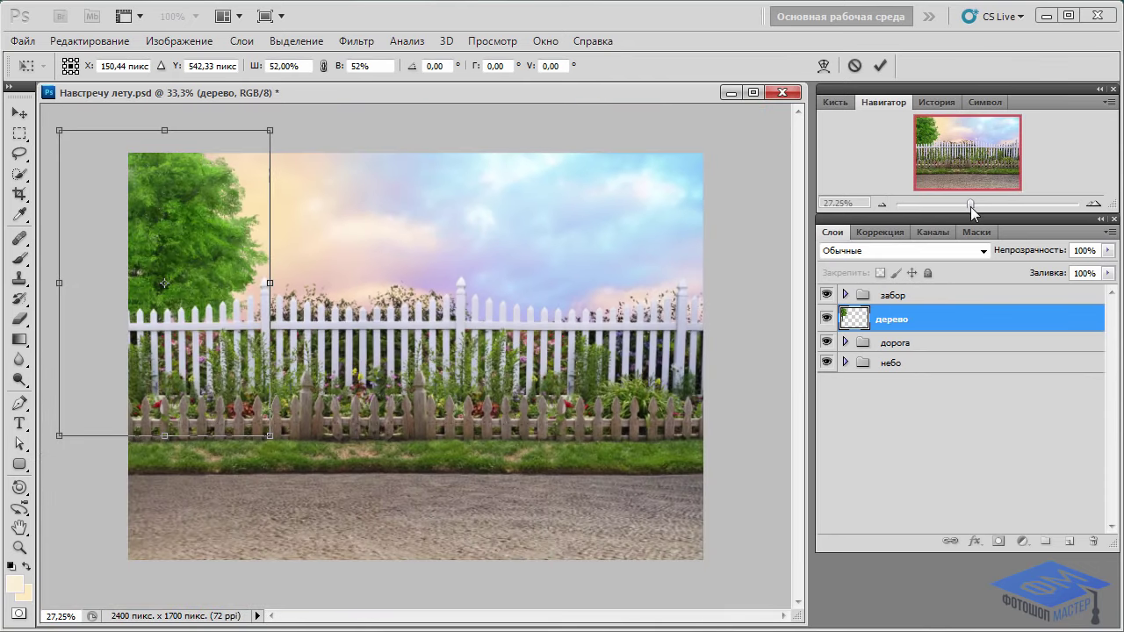
{"action": "left_click_drag", "start_coordinate": [223, 313], "coordinate": [215, 322]}
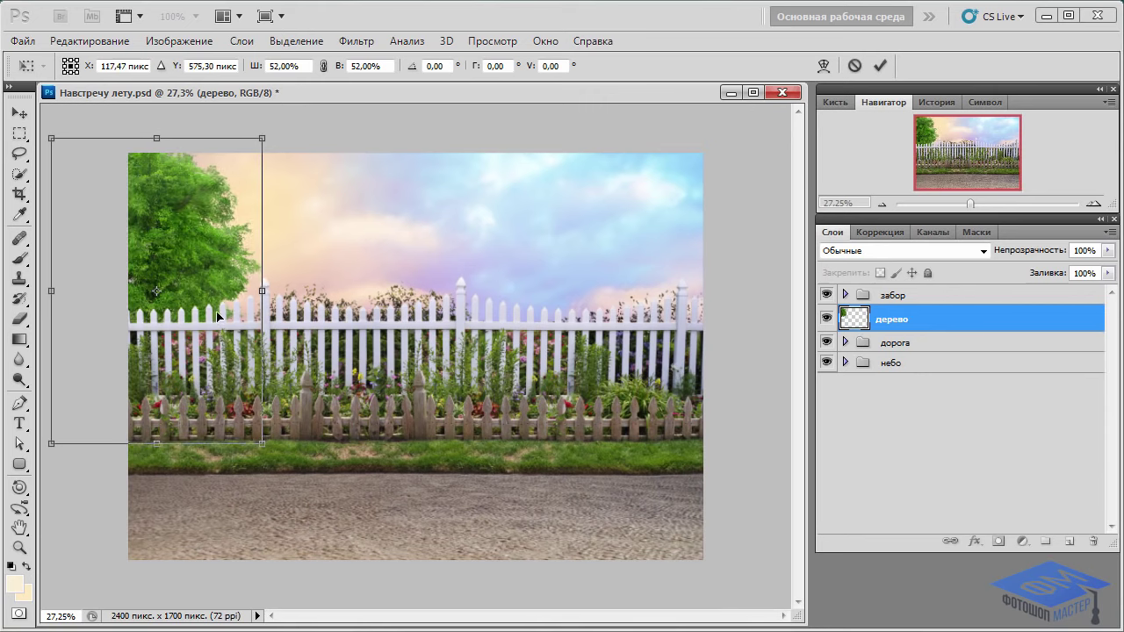
{"action": "key", "text": "Return"}
{"action": "key", "text": "b"}
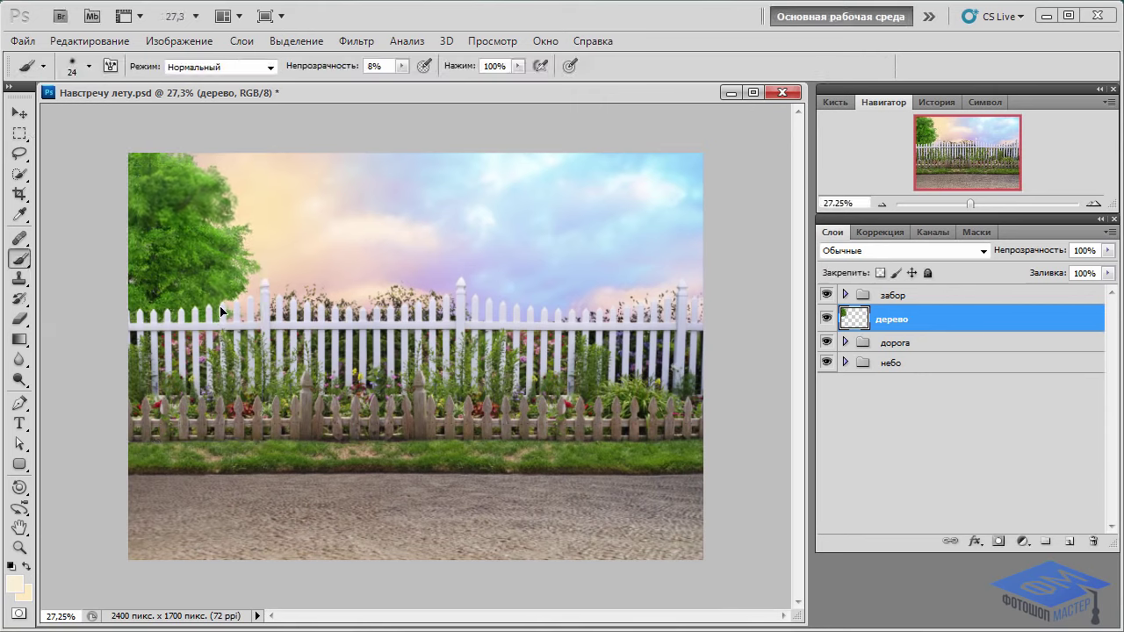
Clip a Levels layer to the tree with midtones 0.96 and output levels 8–218
{"action": "left_click", "coordinate": [1023, 542]}
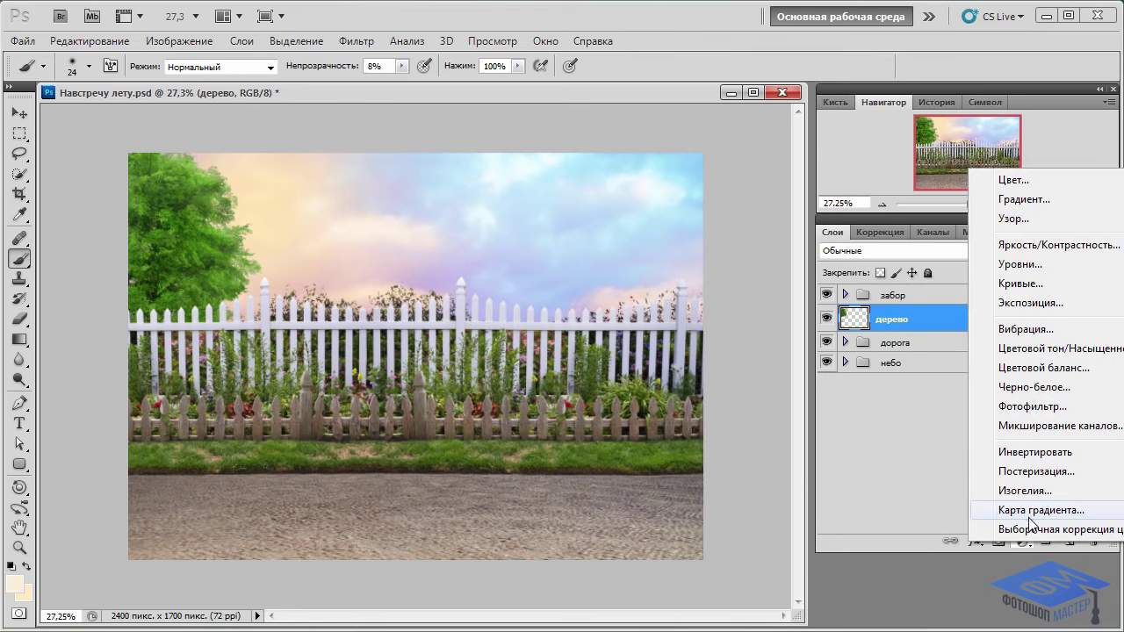
{"action": "left_click", "coordinate": [1038, 266]}
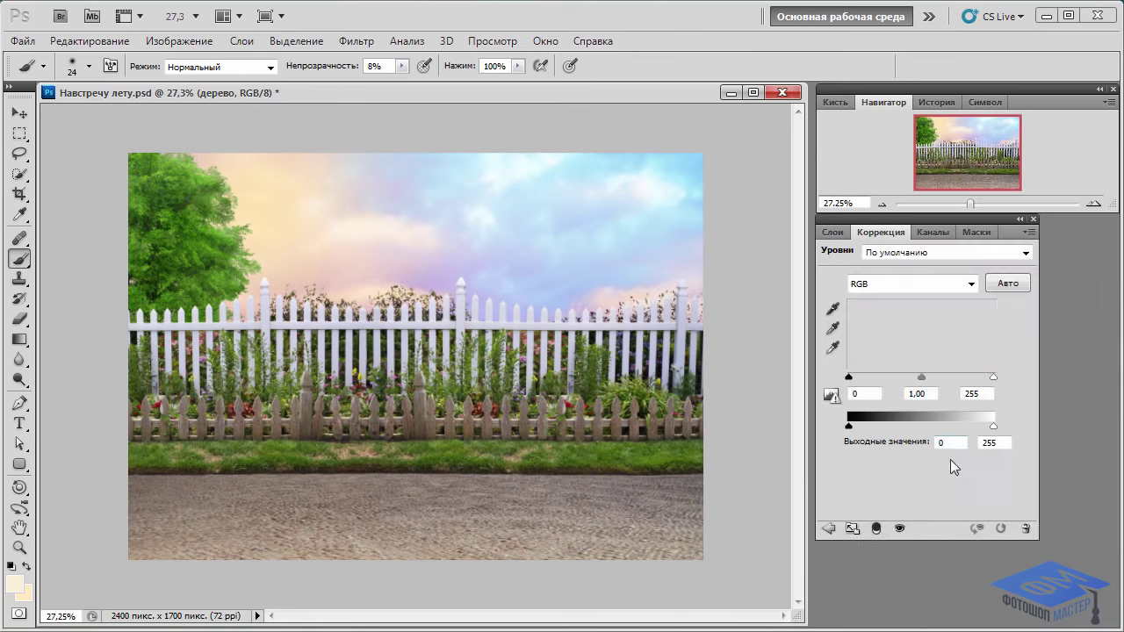
{"action": "left_click", "coordinate": [875, 530]}
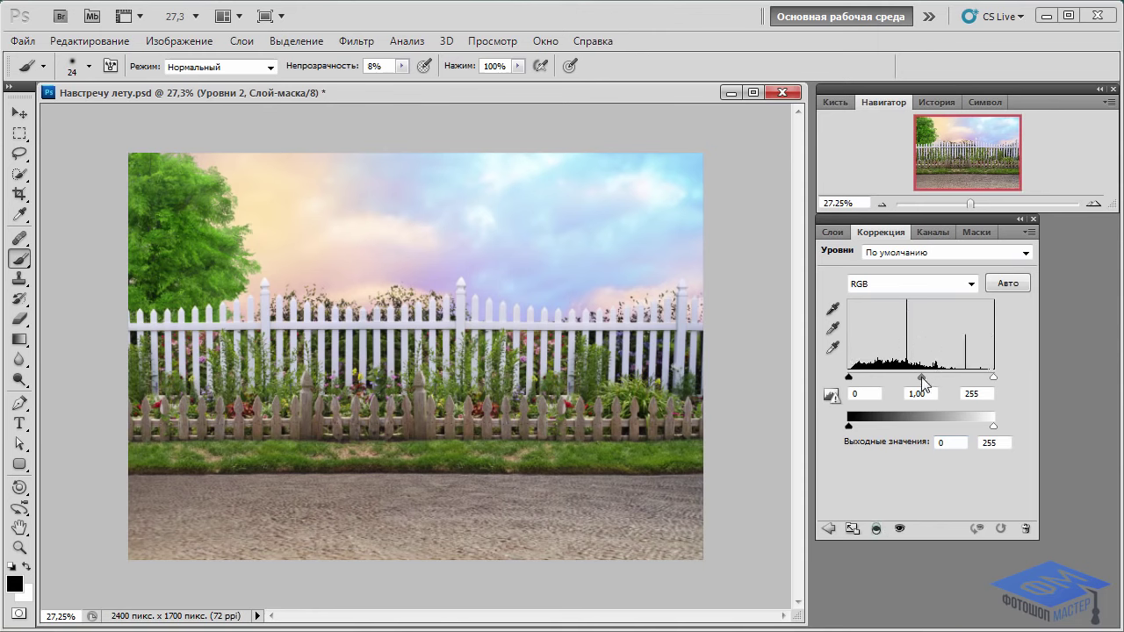
{"action": "left_click_drag", "start_coordinate": [923, 383], "coordinate": [921, 383]}
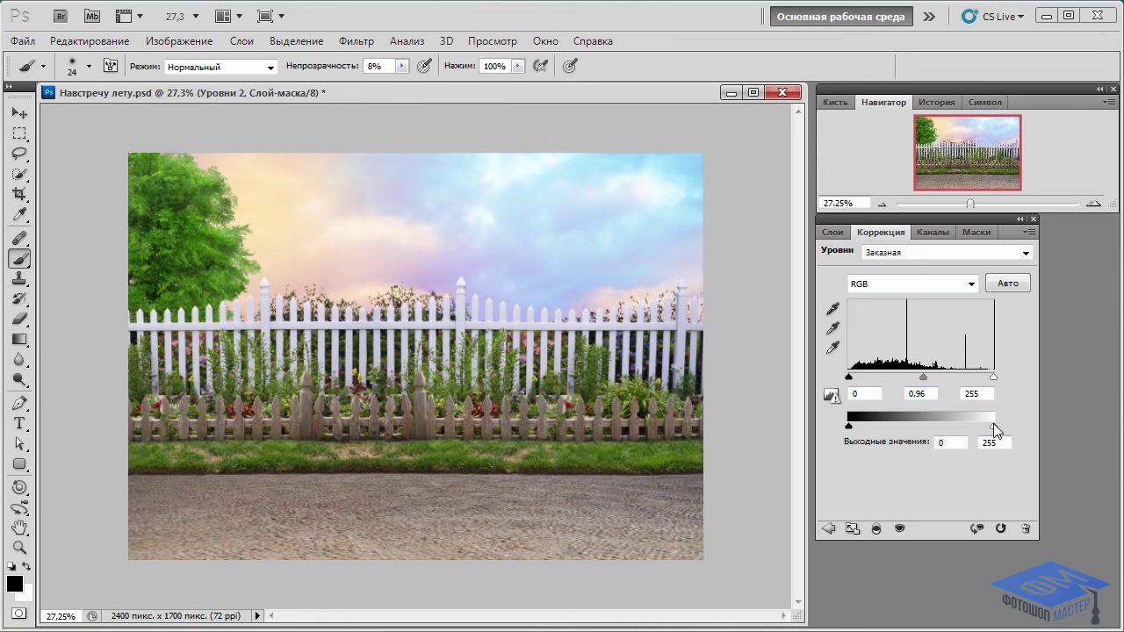
{"action": "left_click_drag", "start_coordinate": [994, 429], "coordinate": [973, 428]}
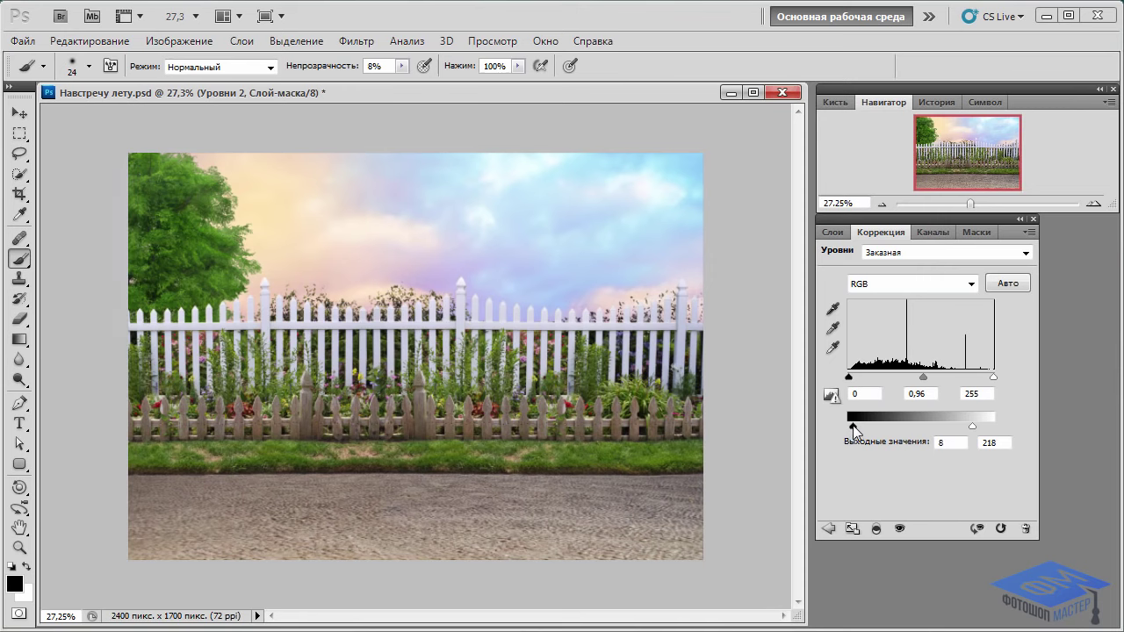
{"action": "left_click", "coordinate": [839, 233]}
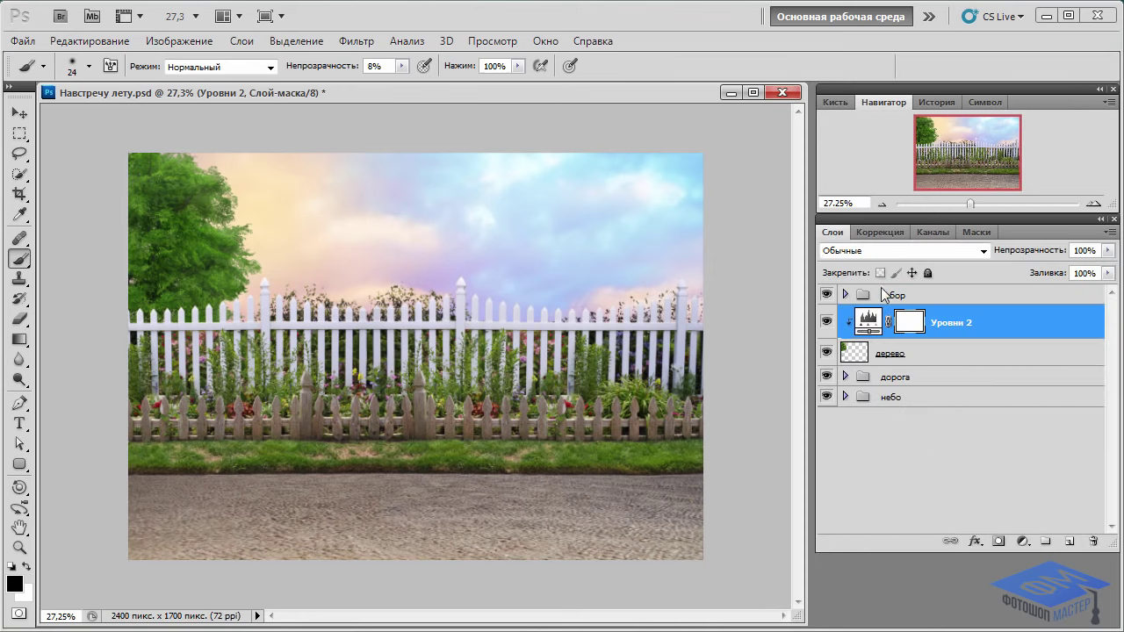
Clip a Selective Color layer to the tree that reduces cyan in the neutrals
{"action": "left_click", "coordinate": [1022, 541]}
{"action": "left_click", "coordinate": [1052, 531]}
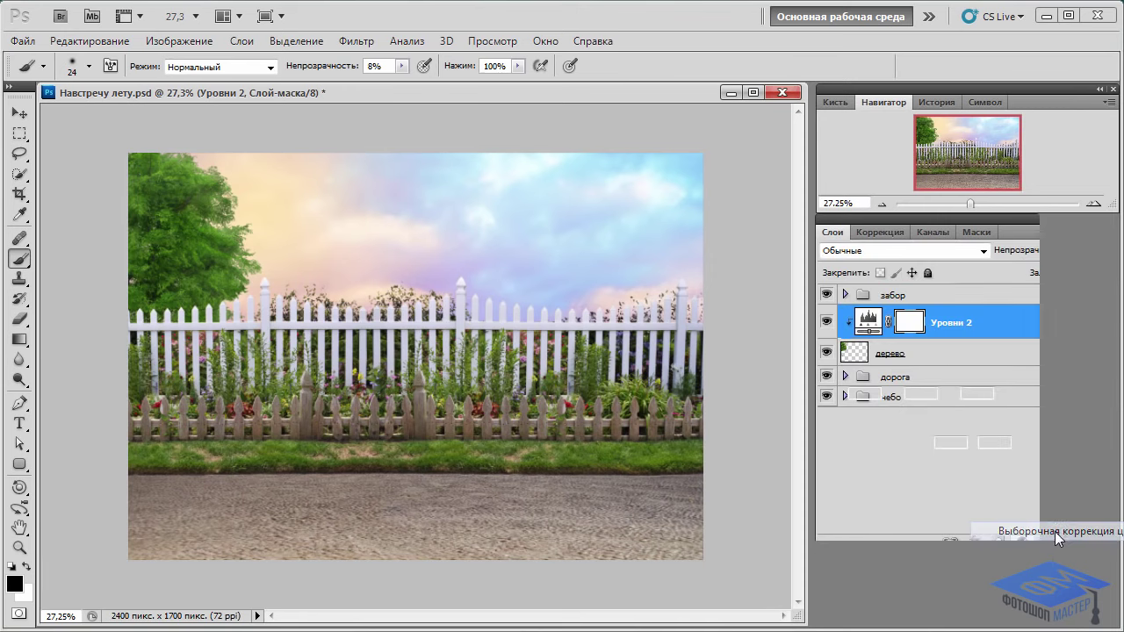
{"action": "left_click", "coordinate": [877, 529]}
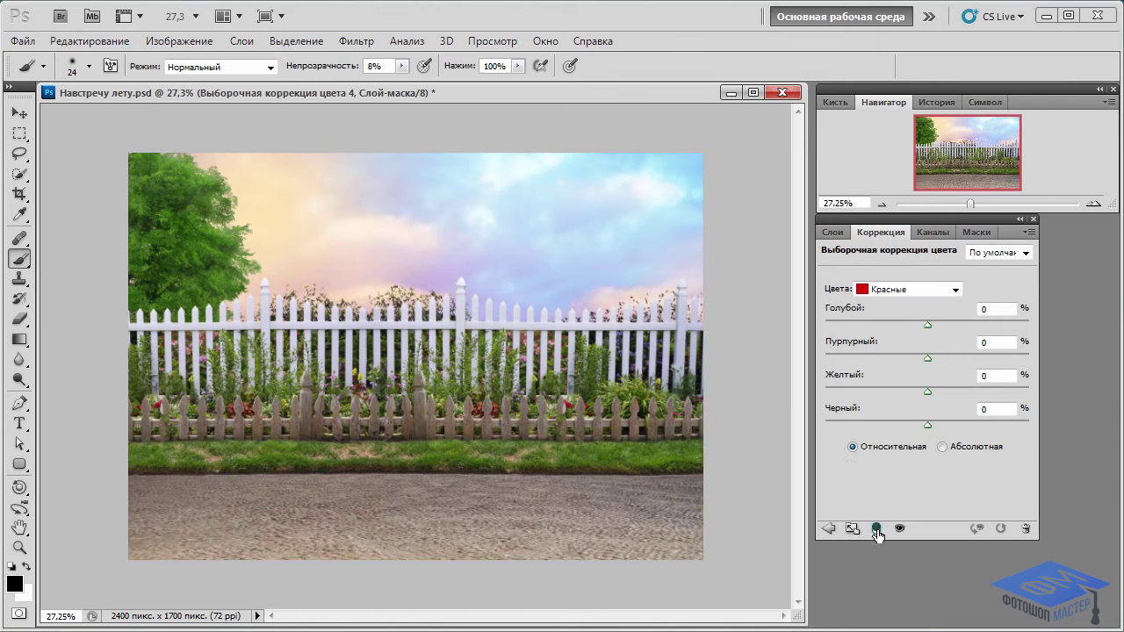
{"action": "left_click", "coordinate": [956, 290]}
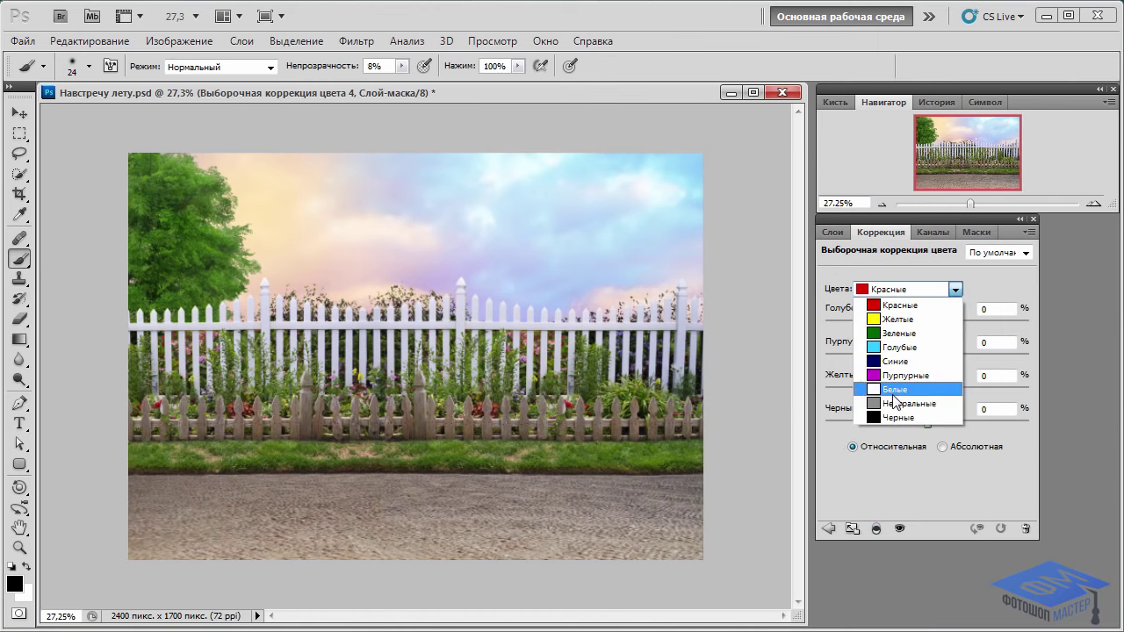
{"action": "left_click", "coordinate": [928, 401]}
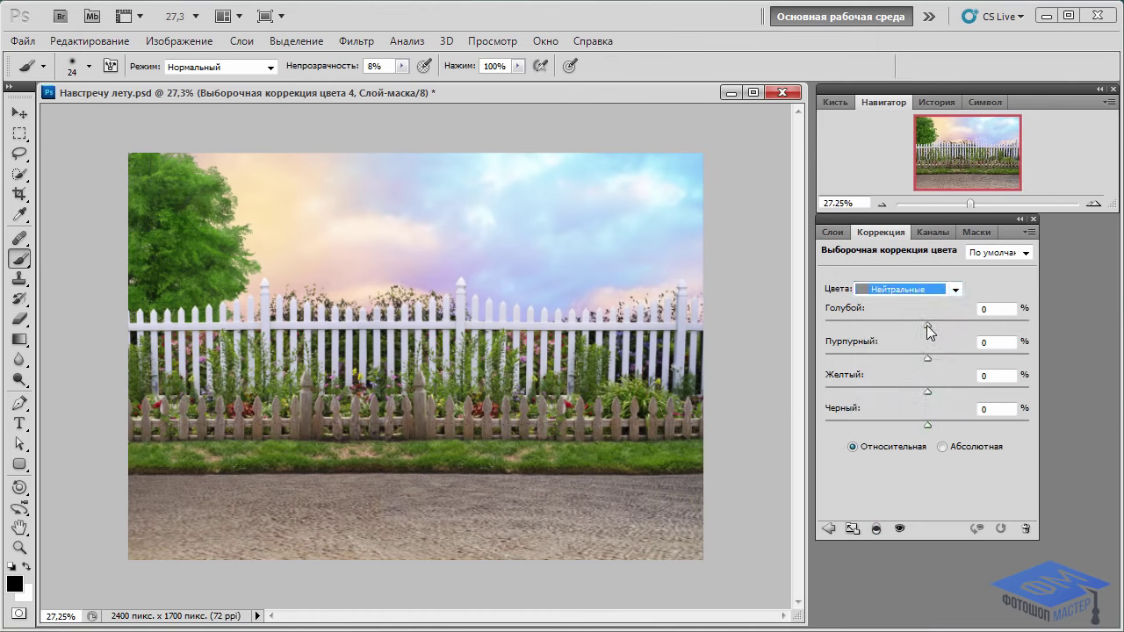
{"action": "mouse_move", "coordinate": [926, 325]}
{"action": "left_mouse_down"}
{"action": "mouse_move", "coordinate": [917, 323]}
{"action": "mouse_move", "coordinate": [943, 360]}
{"action": "left_mouse_up"}
{"action": "left_click", "coordinate": [836, 233]}
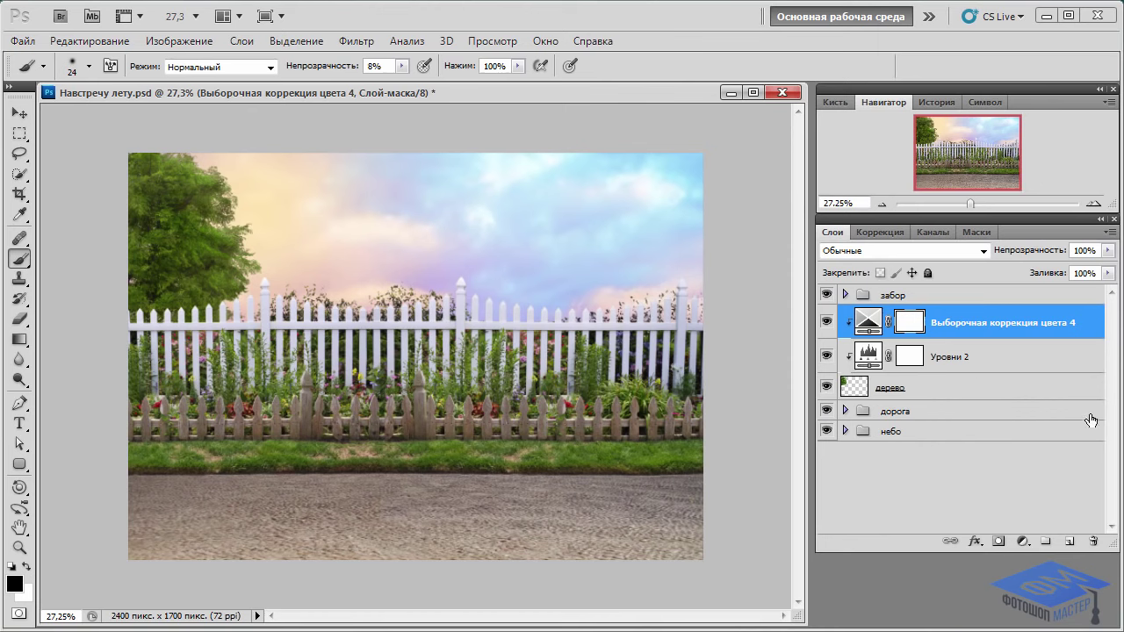
{"action": "left_click", "coordinate": [956, 389], "text": "shift"}
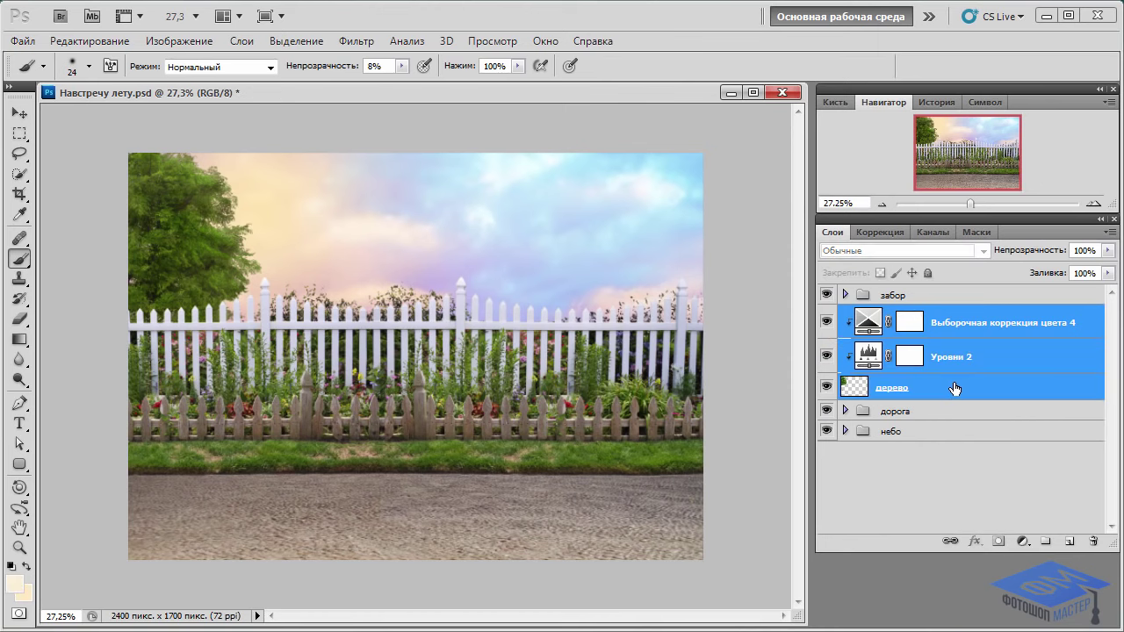
Duplicate the tree and its two adjustments and move the copy to the top right
{"action": "right_click", "coordinate": [955, 389]}
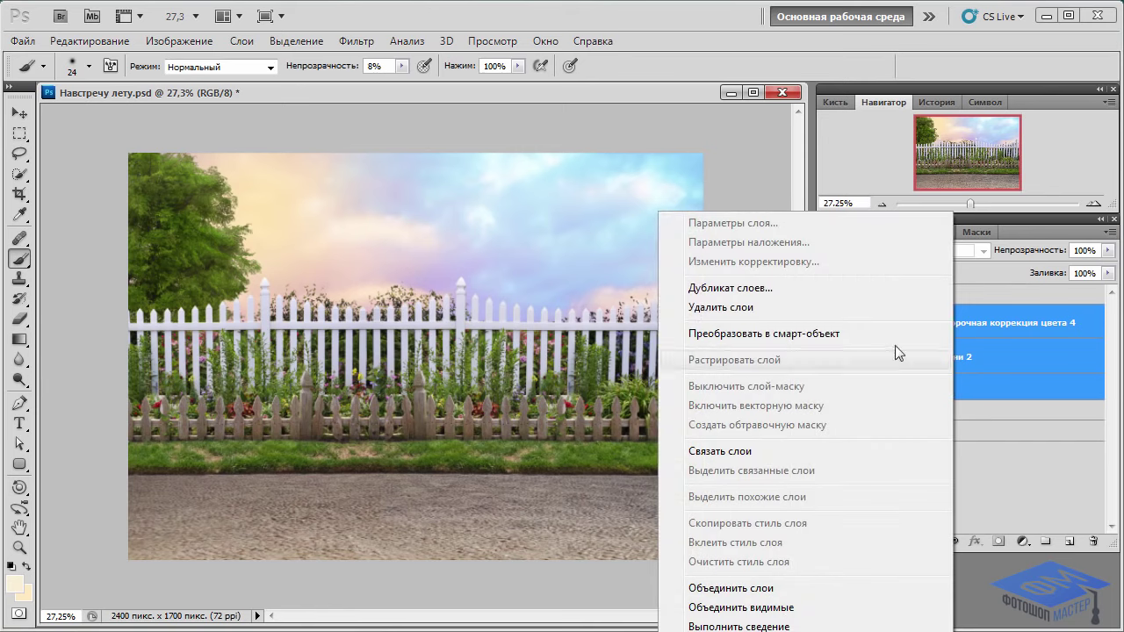
{"action": "left_click", "coordinate": [777, 287]}
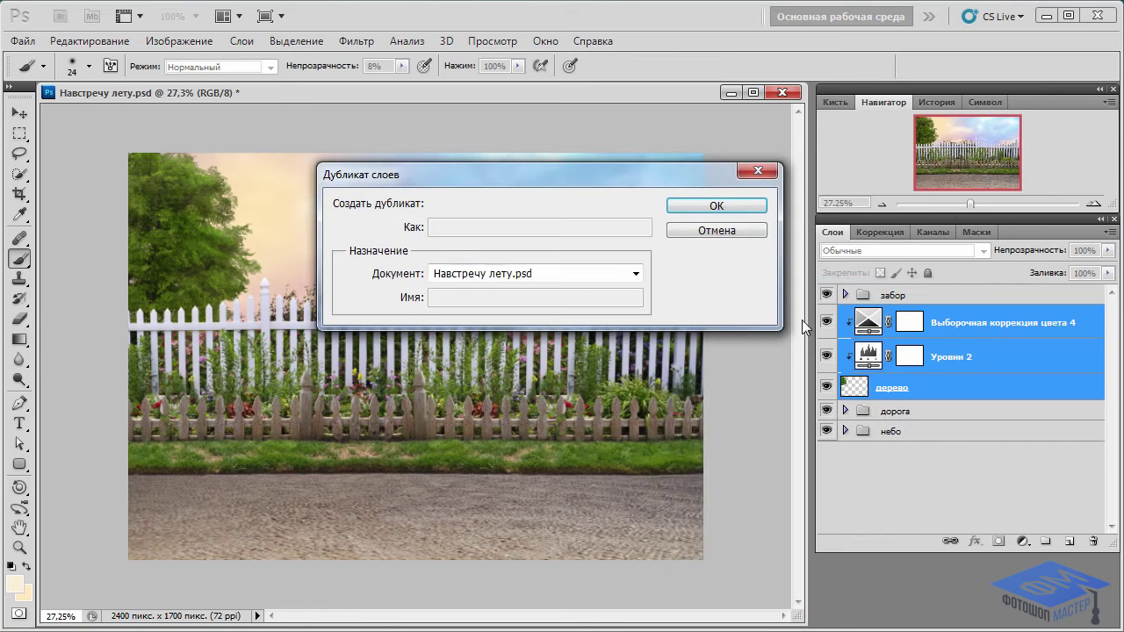
{"action": "left_click", "coordinate": [738, 213]}
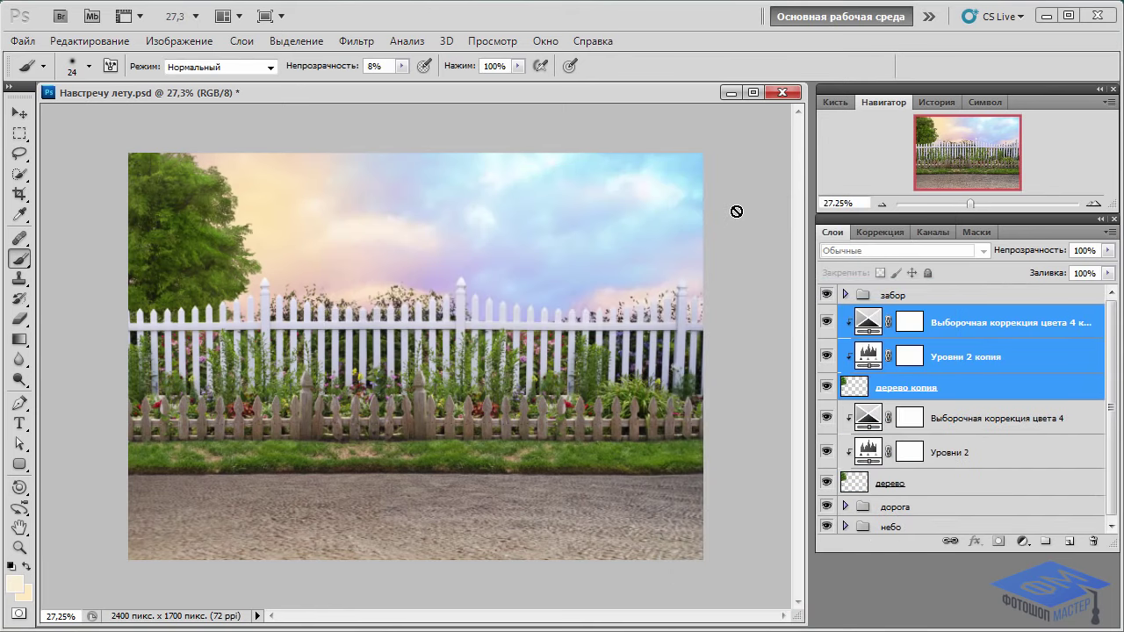
{"action": "key", "text": "v"}
{"action": "mouse_move", "coordinate": [547, 293]}
{"action": "left_mouse_down"}
{"action": "mouse_move", "coordinate": [715, 330]}
{"action": "mouse_move", "coordinate": [705, 401]}
{"action": "mouse_move", "coordinate": [698, 365]}
{"action": "mouse_move", "coordinate": [709, 367]}
{"action": "left_mouse_up"}
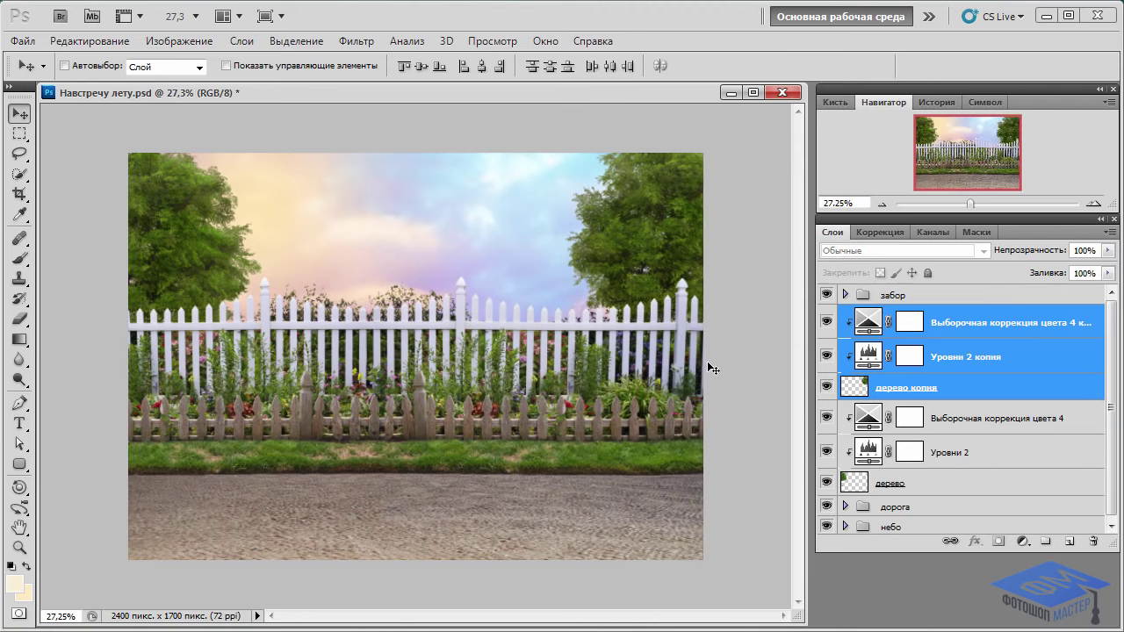
Apply a 2 px Gaussian Blur to the 'дерево копия' layer
{"action": "left_click", "coordinate": [995, 393]}
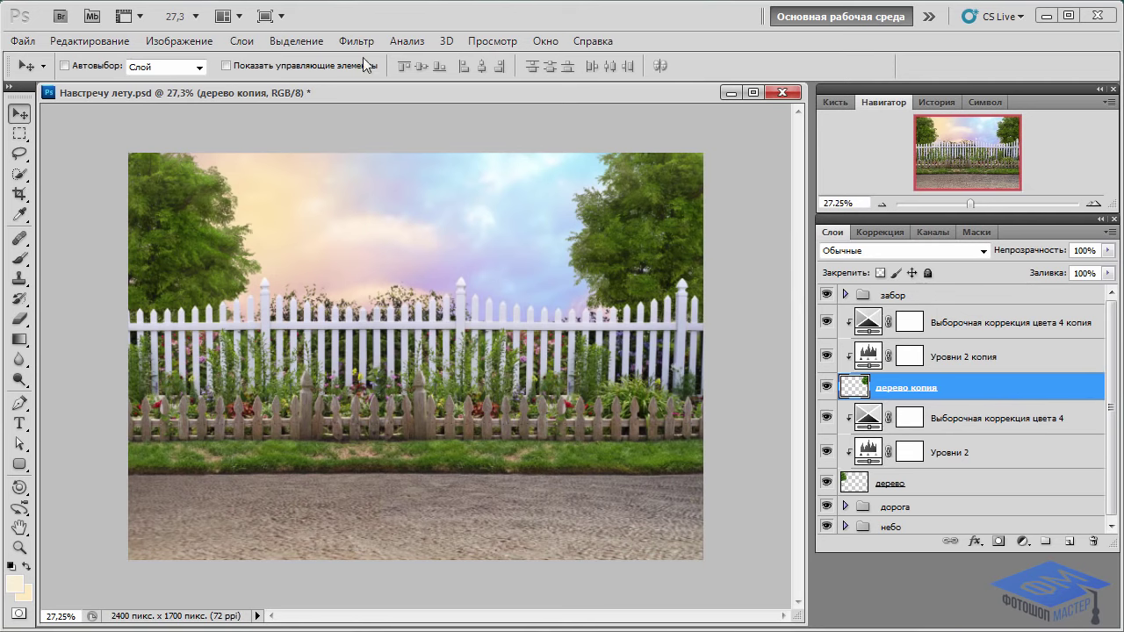
{"action": "left_click", "coordinate": [353, 44]}
{"action": "mouse_move", "coordinate": [374, 251]}
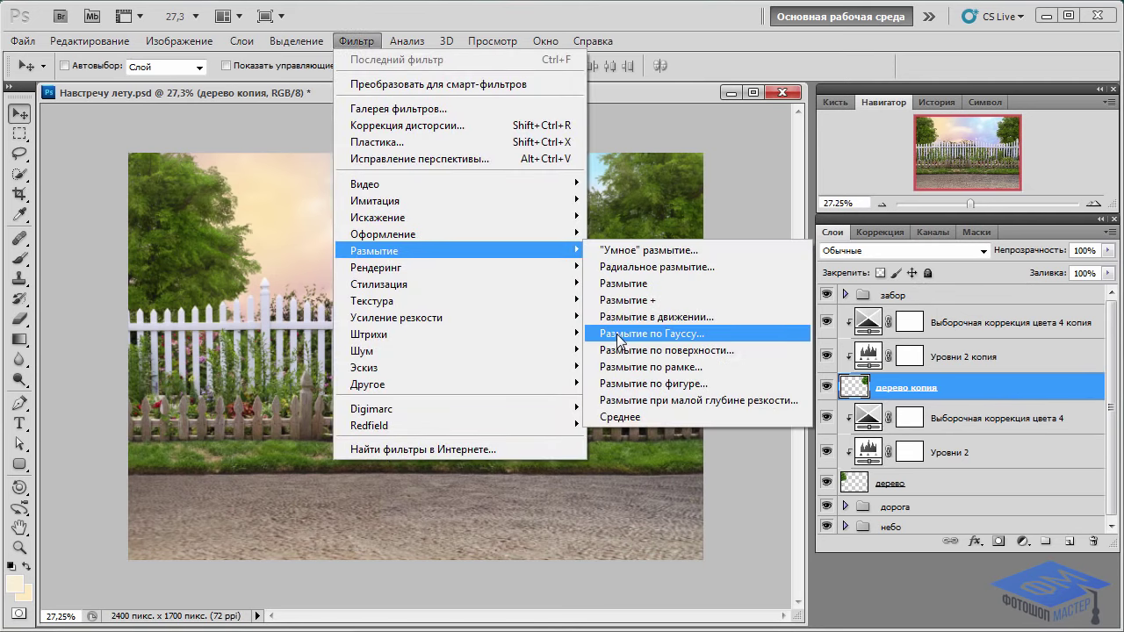
{"action": "left_click", "coordinate": [618, 334]}
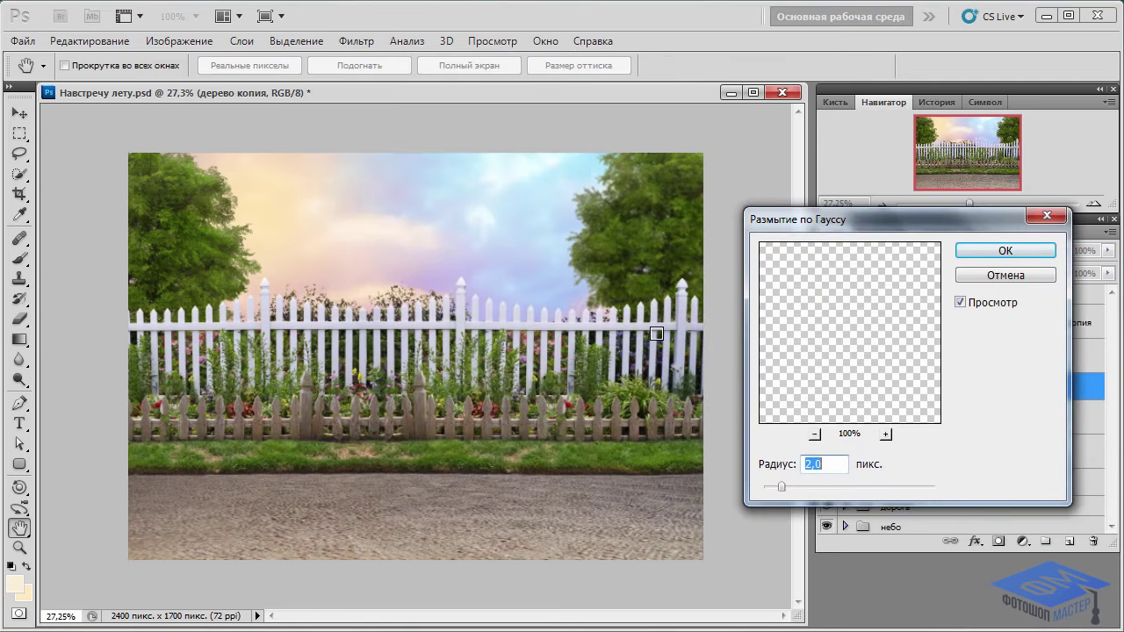
{"action": "left_click", "coordinate": [1032, 251]}
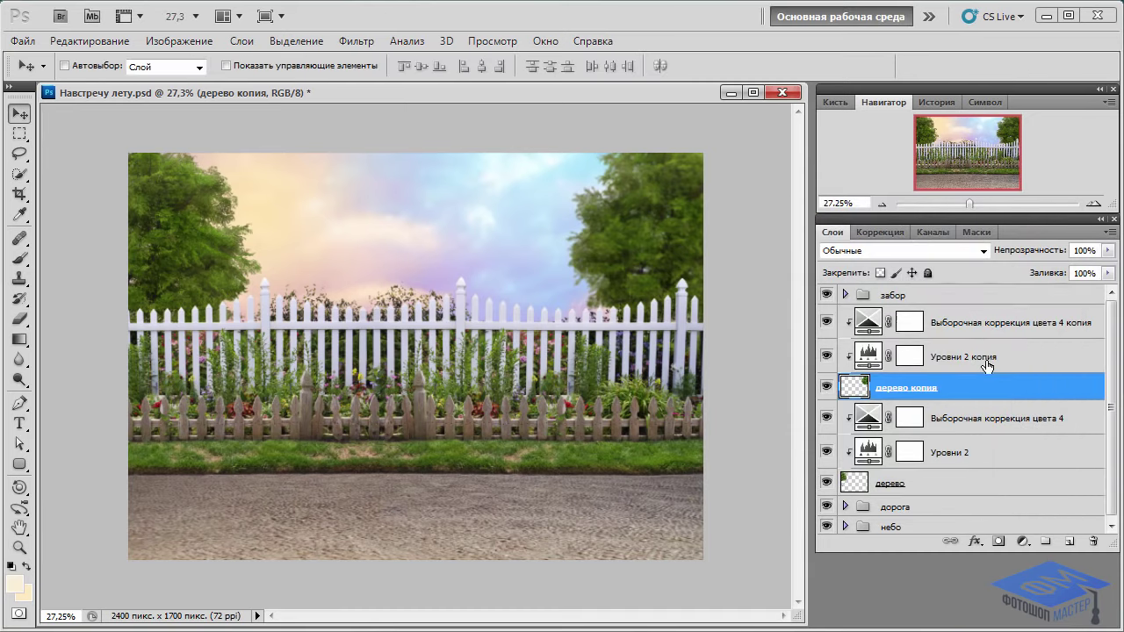
{"action": "left_click", "coordinate": [987, 360]}
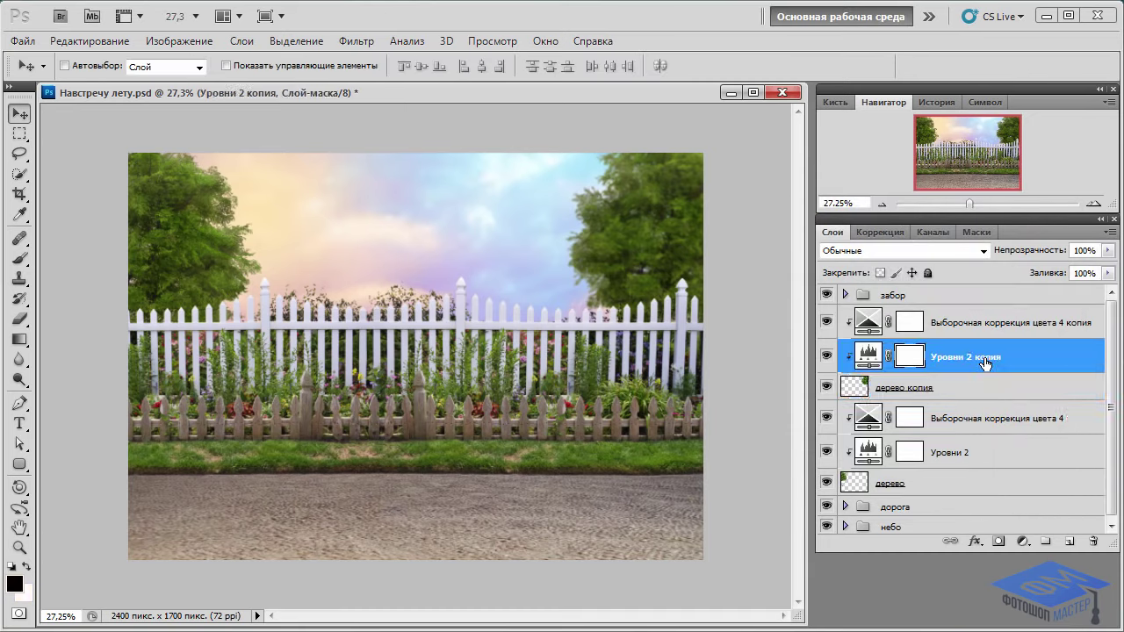
Raise the copied Levels adjustment's dark output and set its white output to 255
{"action": "double_click", "coordinate": [869, 356]}
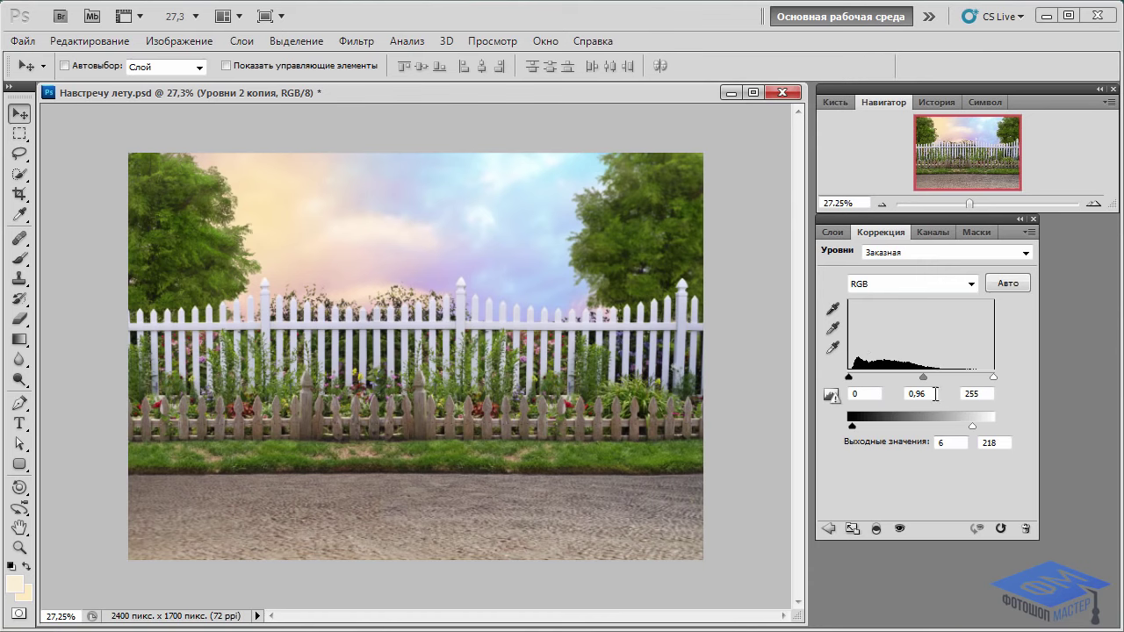
{"action": "type", "text": "1"}
{"action": "left_click_drag", "start_coordinate": [853, 427], "coordinate": [874, 430]}
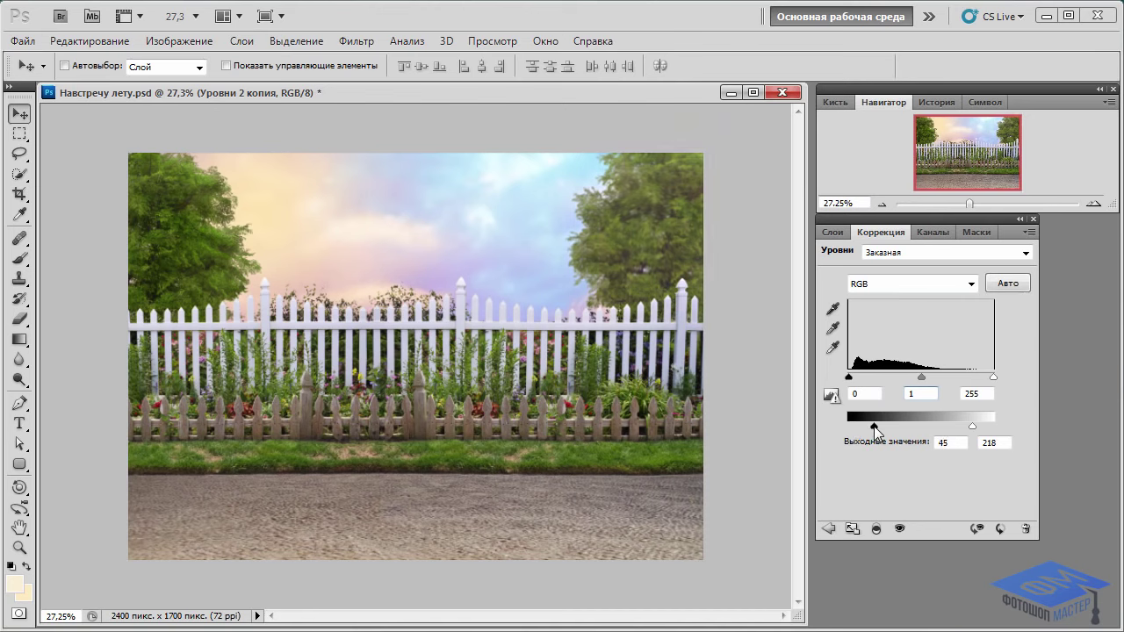
{"action": "left_click_drag", "start_coordinate": [973, 427], "coordinate": [994, 428]}
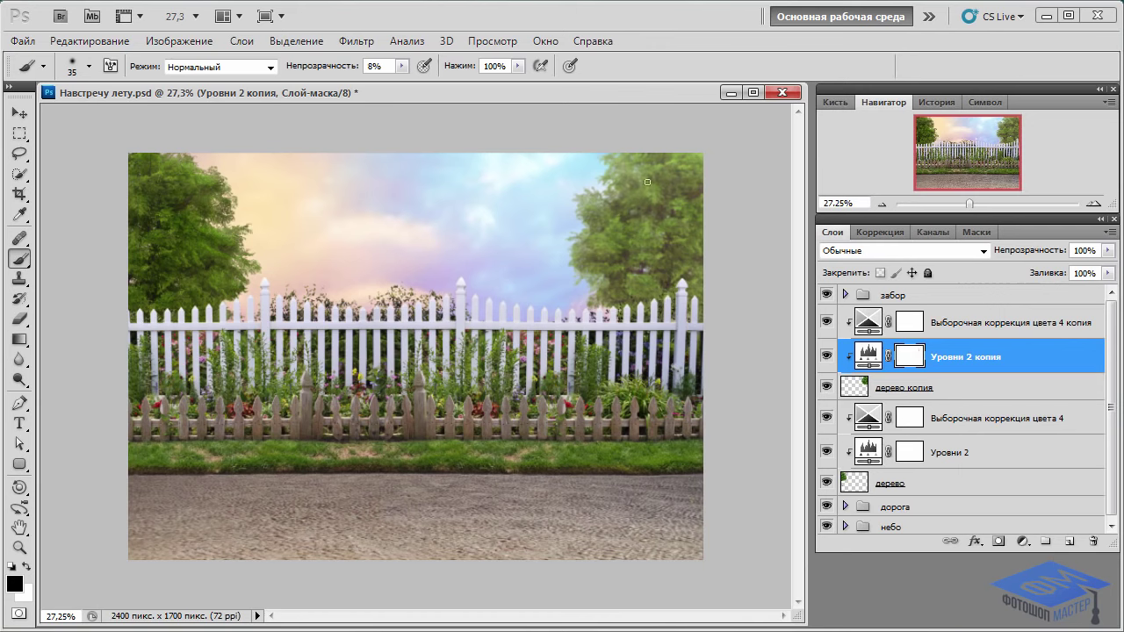
Softly paint the Уровни 2 копия mask over the right tree at 8% opacity
{"action": "mouse_move", "coordinate": [625, 238]}
{"action": "left_mouse_down"}
{"action": "mouse_move", "coordinate": [628, 266]}
{"action": "mouse_move", "coordinate": [665, 283]}
{"action": "mouse_move", "coordinate": [682, 267]}
{"action": "left_mouse_up"}
{"action": "left_click_drag", "start_coordinate": [697, 225], "coordinate": [683, 211]}
{"action": "mouse_move", "coordinate": [618, 191]}
{"action": "left_mouse_down"}
{"action": "mouse_move", "coordinate": [665, 163]}
{"action": "mouse_move", "coordinate": [664, 224]}
{"action": "mouse_move", "coordinate": [626, 254]}
{"action": "mouse_move", "coordinate": [635, 268]}
{"action": "mouse_move", "coordinate": [660, 219]}
{"action": "left_mouse_up"}
{"action": "left_click_drag", "start_coordinate": [663, 261], "coordinate": [622, 230]}
{"action": "left_click", "coordinate": [1042, 334]}
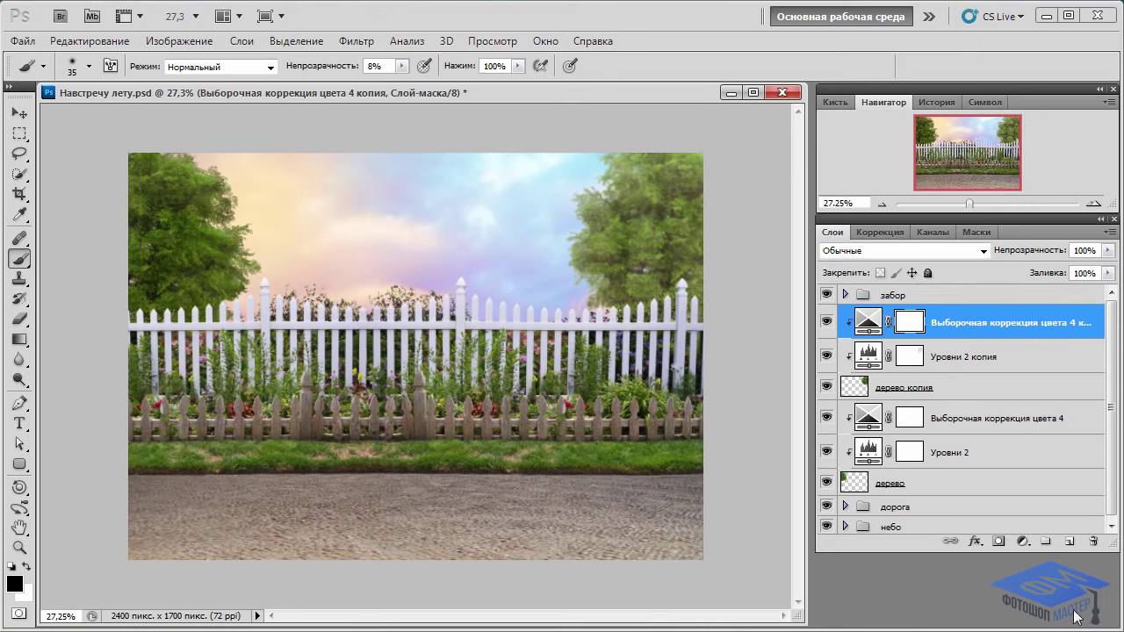
Add a new clipped layer named осветление with Overlay (Перекрытие) blend mode
{"action": "left_click", "coordinate": [1069, 544]}
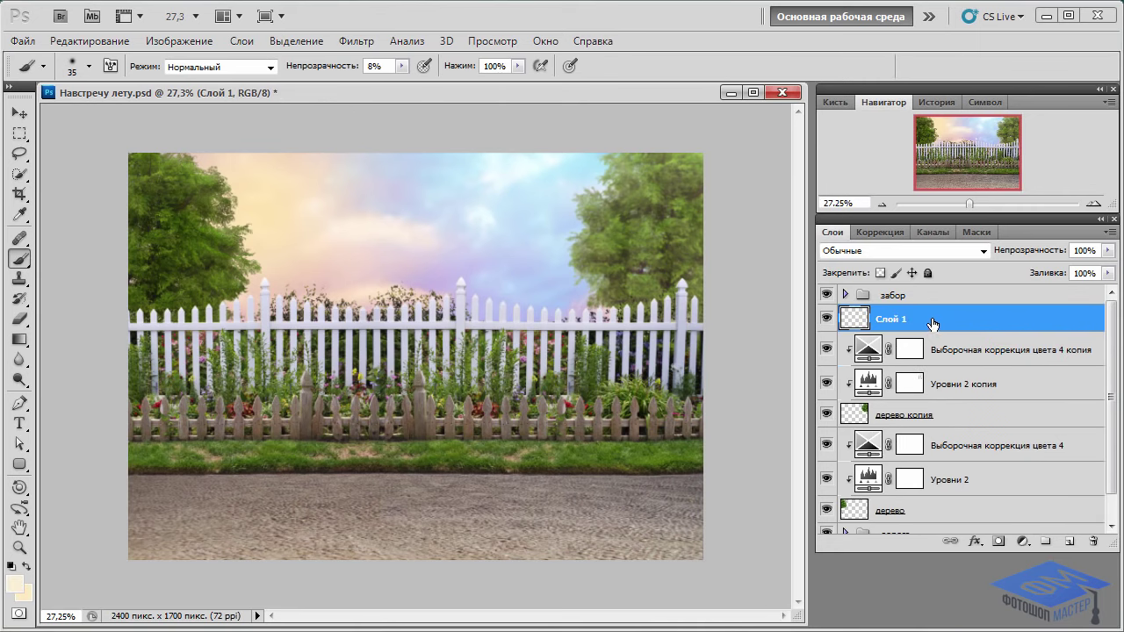
{"action": "right_click", "coordinate": [932, 324]}
{"action": "left_click", "coordinate": [785, 427]}
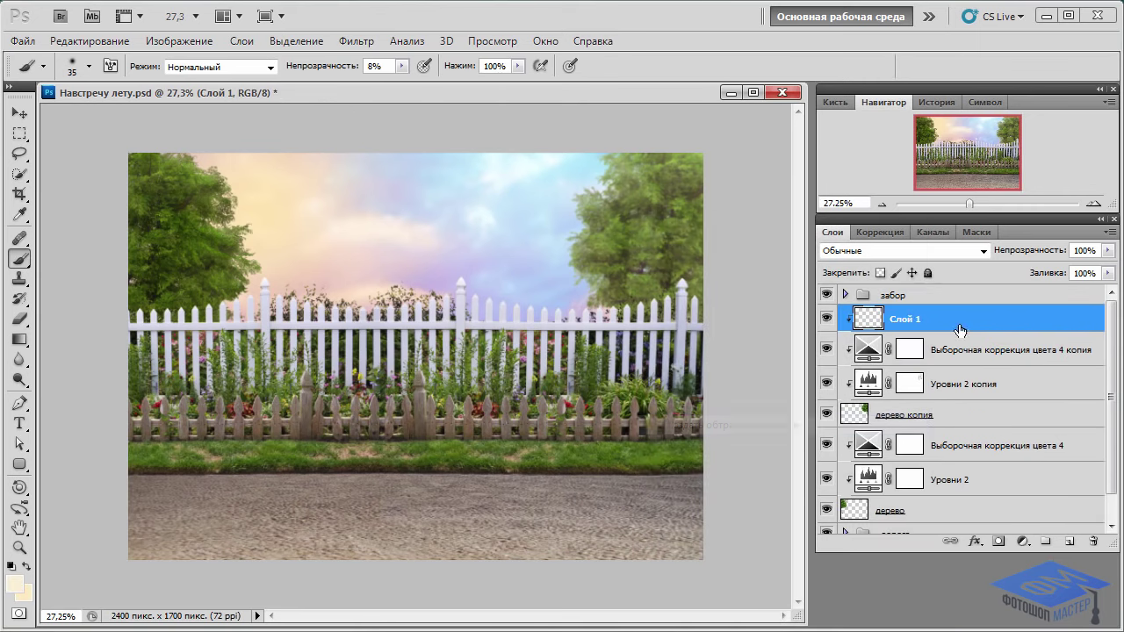
{"action": "double_click", "coordinate": [899, 319]}
{"action": "type", "text": "освет"}
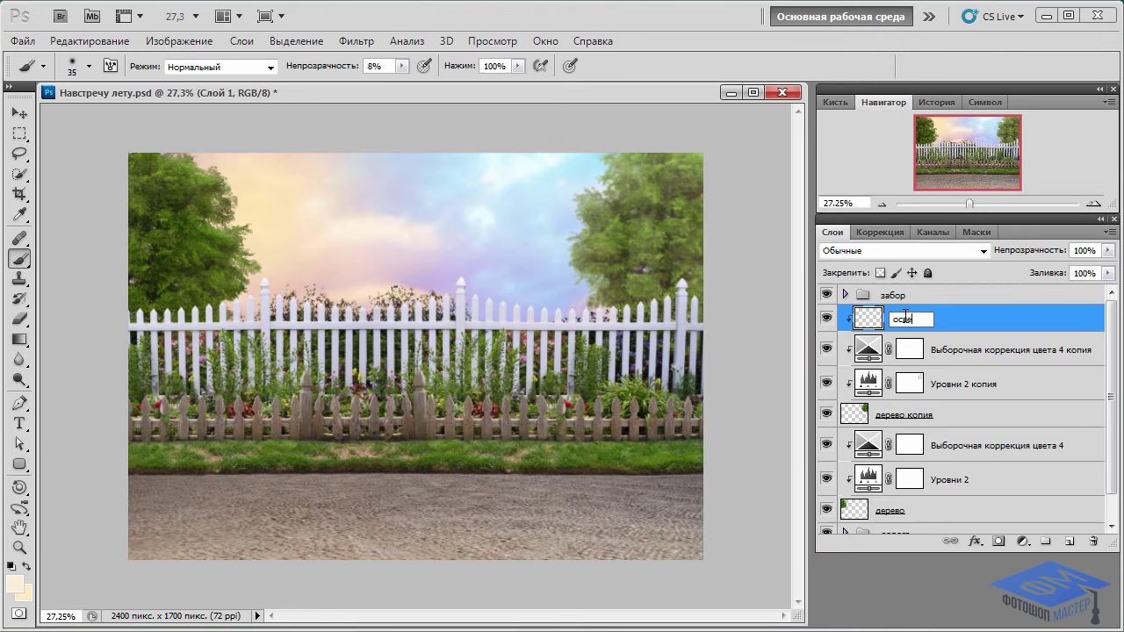
{"action": "type", "text": "ление"}
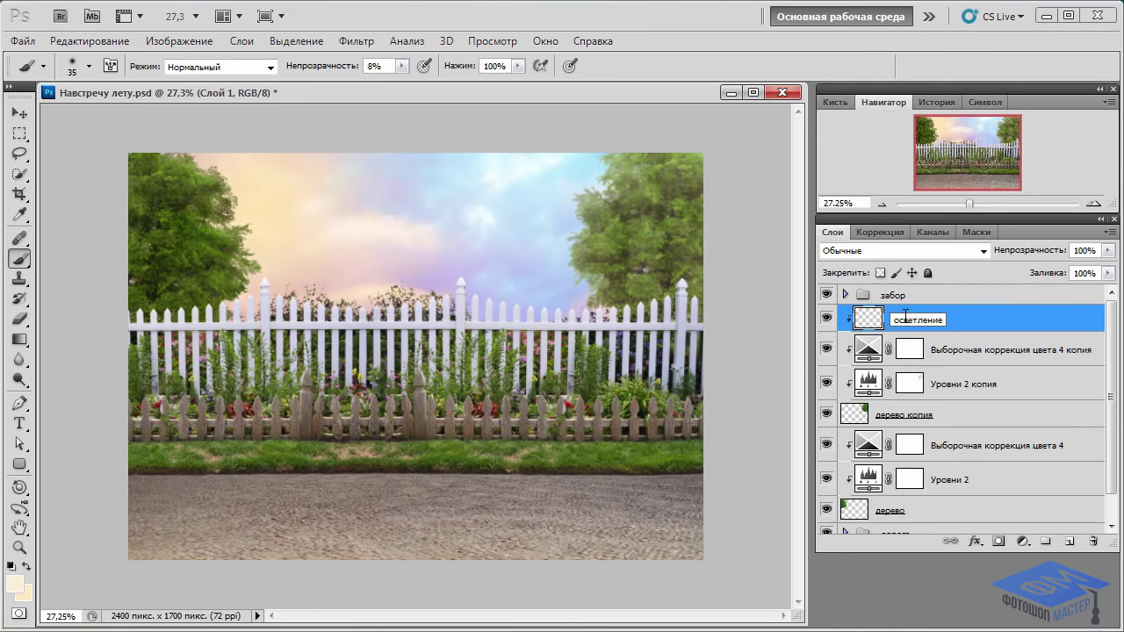
{"action": "key", "text": "Return"}
{"action": "left_click", "coordinate": [981, 251]}
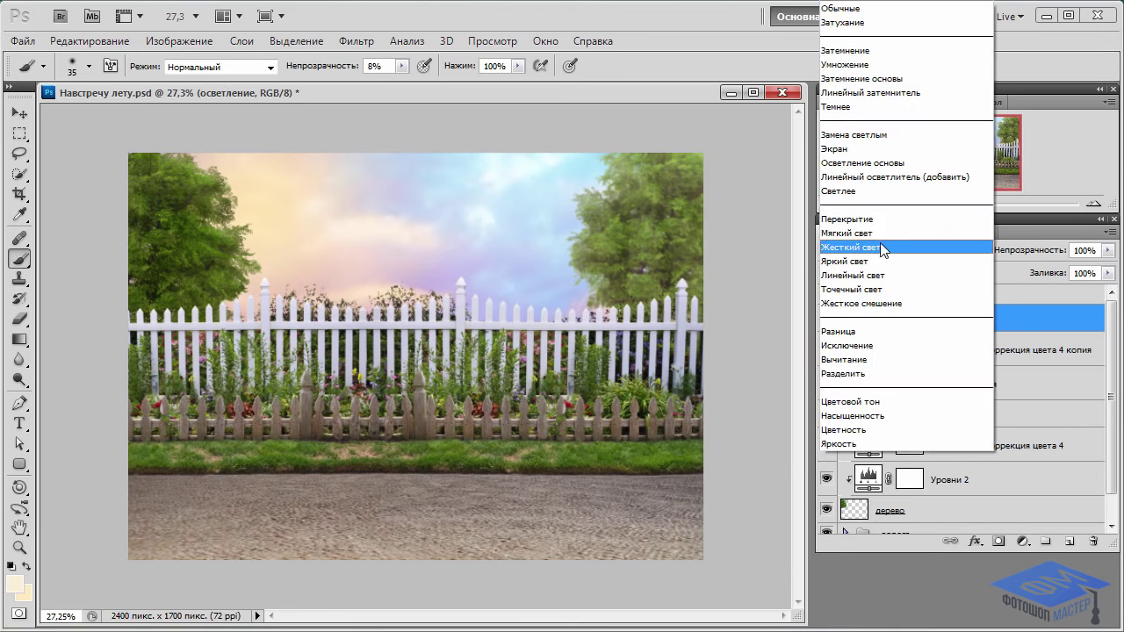
{"action": "left_click", "coordinate": [869, 218]}
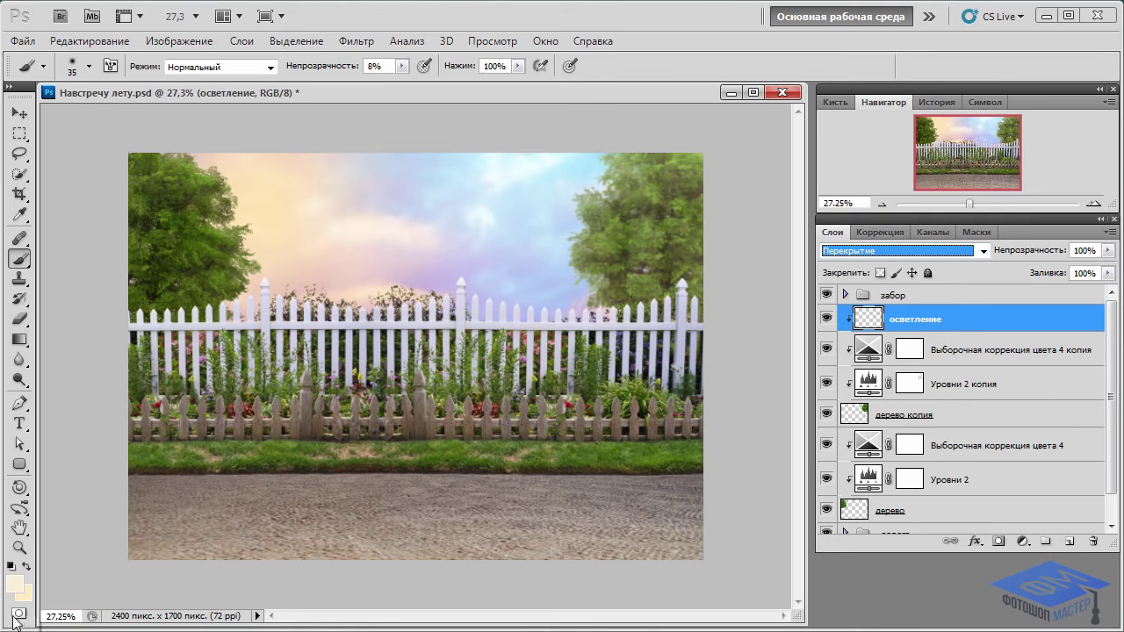
Set the foreground to light cream fdf0d7 and brush faint highlights onto the right tree
{"action": "left_click", "coordinate": [15, 585]}
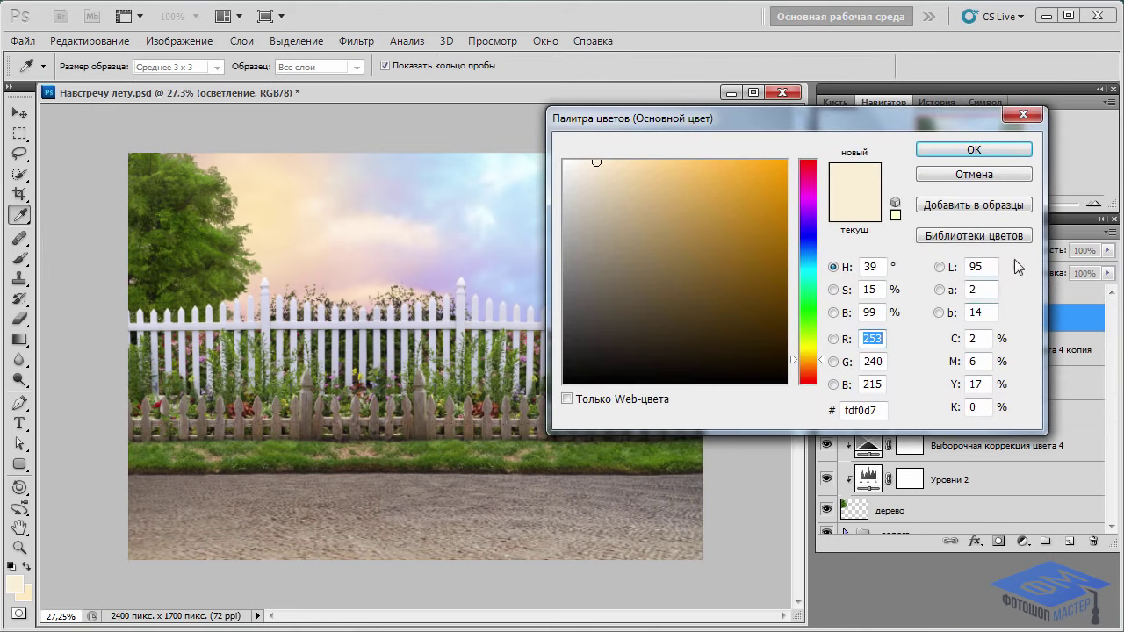
{"action": "left_click", "coordinate": [1004, 146]}
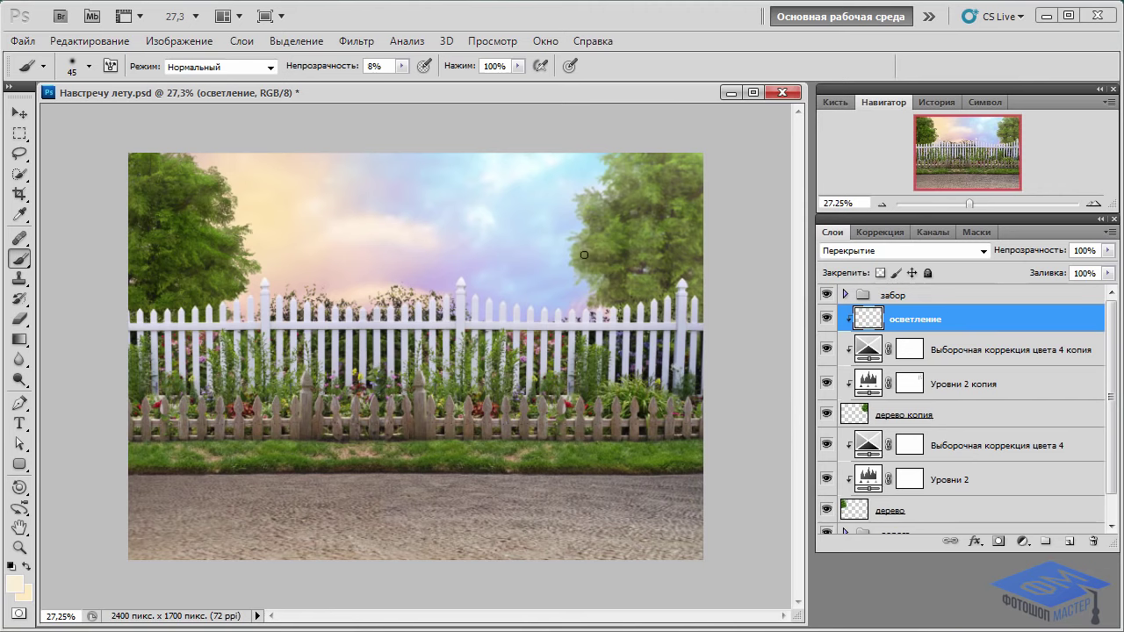
{"action": "mouse_move", "coordinate": [601, 240]}
{"action": "left_mouse_down"}
{"action": "mouse_move", "coordinate": [612, 230]}
{"action": "mouse_move", "coordinate": [629, 253]}
{"action": "mouse_move", "coordinate": [644, 240]}
{"action": "mouse_move", "coordinate": [609, 238]}
{"action": "left_mouse_up"}
{"action": "key", "text": "bracketleft"}
{"action": "mouse_move", "coordinate": [638, 197]}
{"action": "left_mouse_down"}
{"action": "mouse_move", "coordinate": [624, 205]}
{"action": "mouse_move", "coordinate": [631, 195]}
{"action": "mouse_move", "coordinate": [625, 274]}
{"action": "left_mouse_up"}
{"action": "left_click_drag", "start_coordinate": [601, 300], "coordinate": [569, 196]}
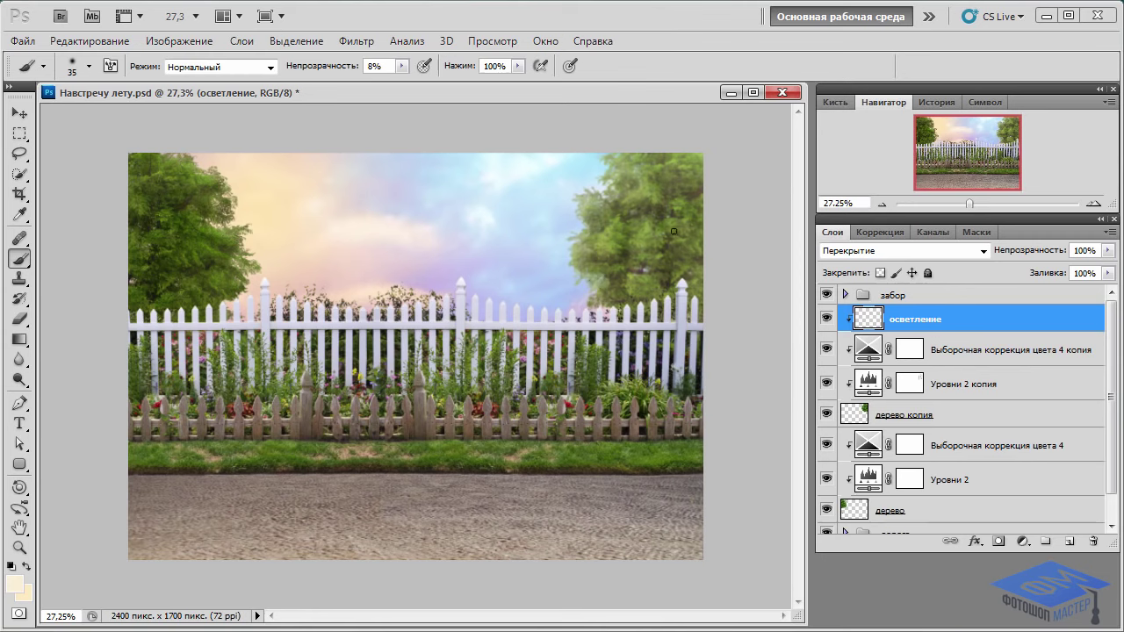
{"action": "mouse_move", "coordinate": [611, 175]}
{"action": "left_mouse_down"}
{"action": "mouse_move", "coordinate": [616, 161]}
{"action": "mouse_move", "coordinate": [597, 301]}
{"action": "left_mouse_up"}
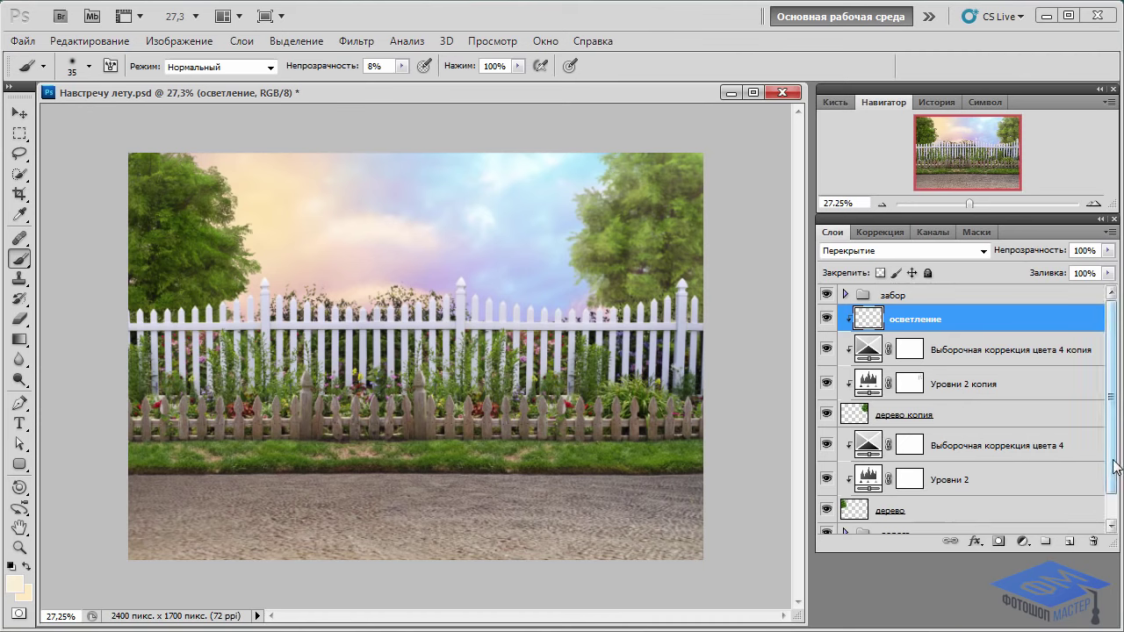
{"action": "scroll", "coordinate": [1065, 469], "scroll_direction": "down", "scroll_amount": 1}
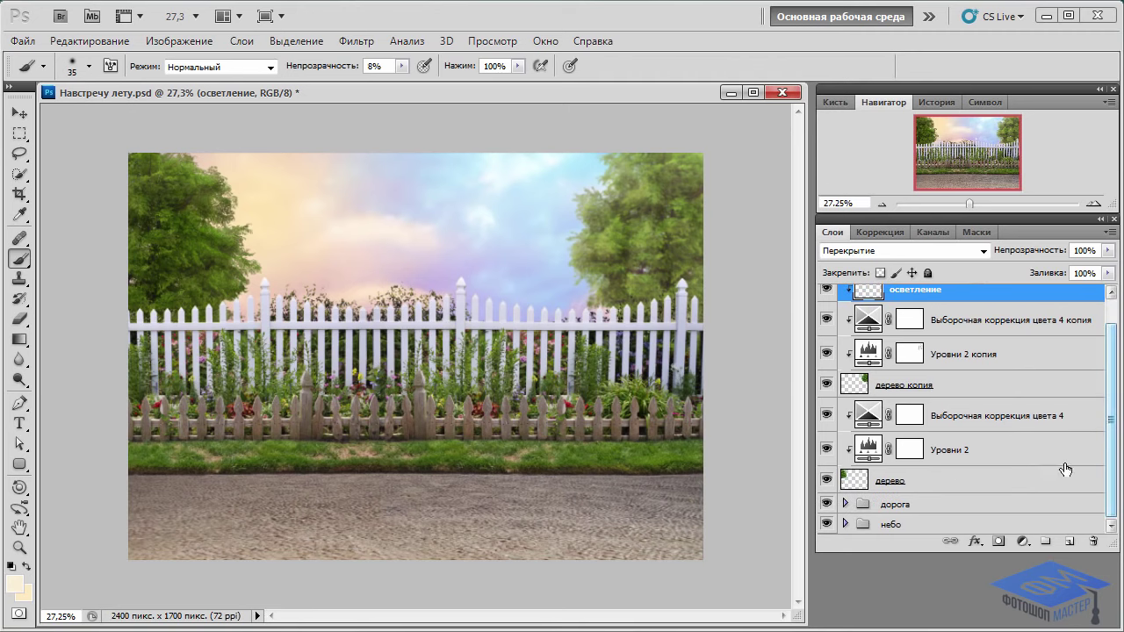
Group the layers from осветление down to дерево into a group named деревья
{"action": "left_click", "coordinate": [949, 482], "text": "shift"}
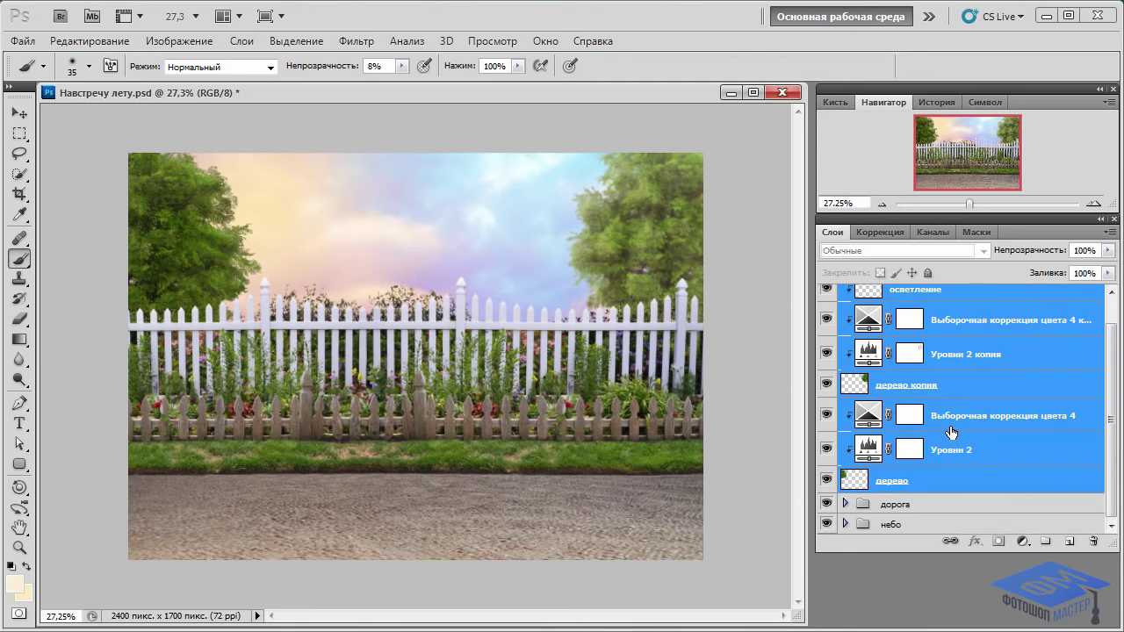
{"action": "key", "text": "ctrl+g"}
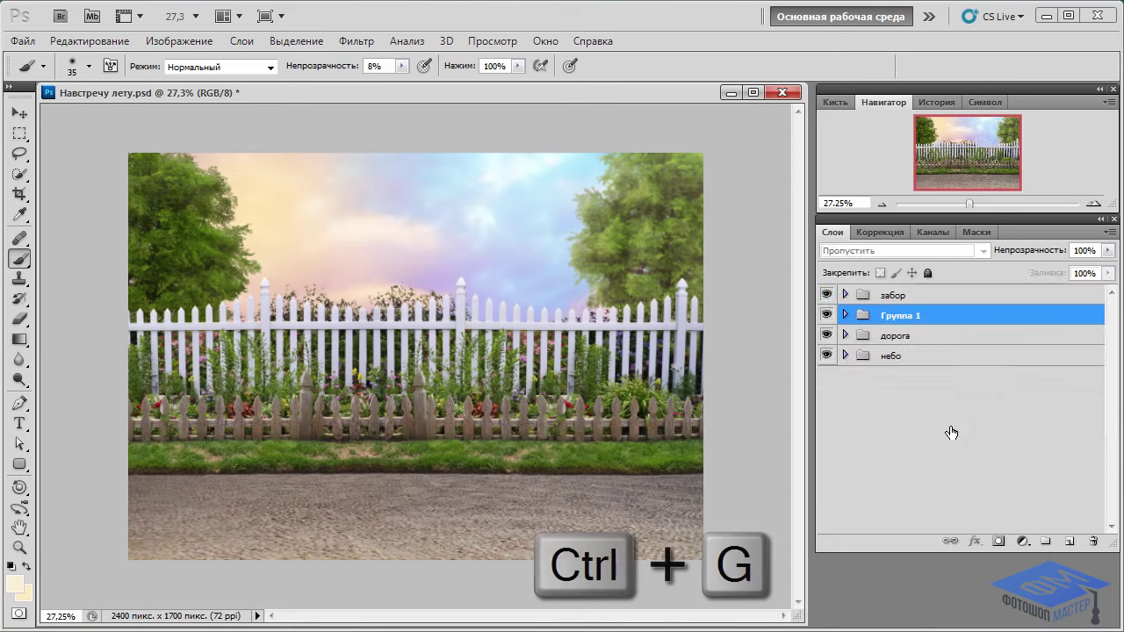
{"action": "double_click", "coordinate": [901, 315]}
{"action": "type", "text": "деревья"}
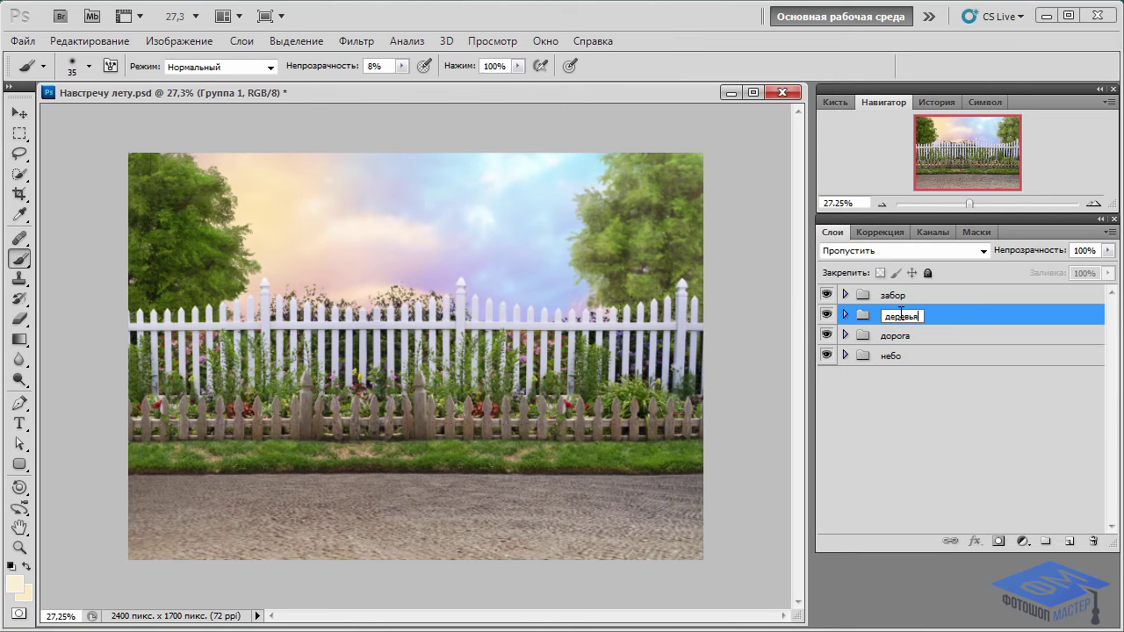
{"action": "left_click", "coordinate": [964, 314]}
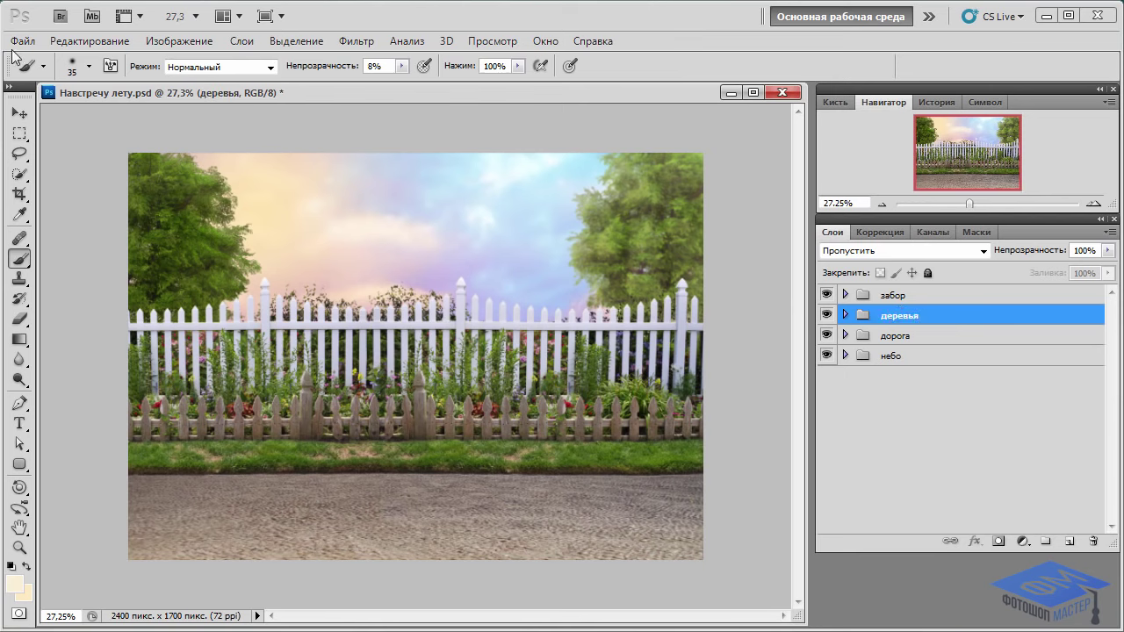
{"action": "left_click", "coordinate": [22, 41]}
Open the Фонарь lamp file and drag its layer into the collage
{"action": "left_click", "coordinate": [24, 79]}
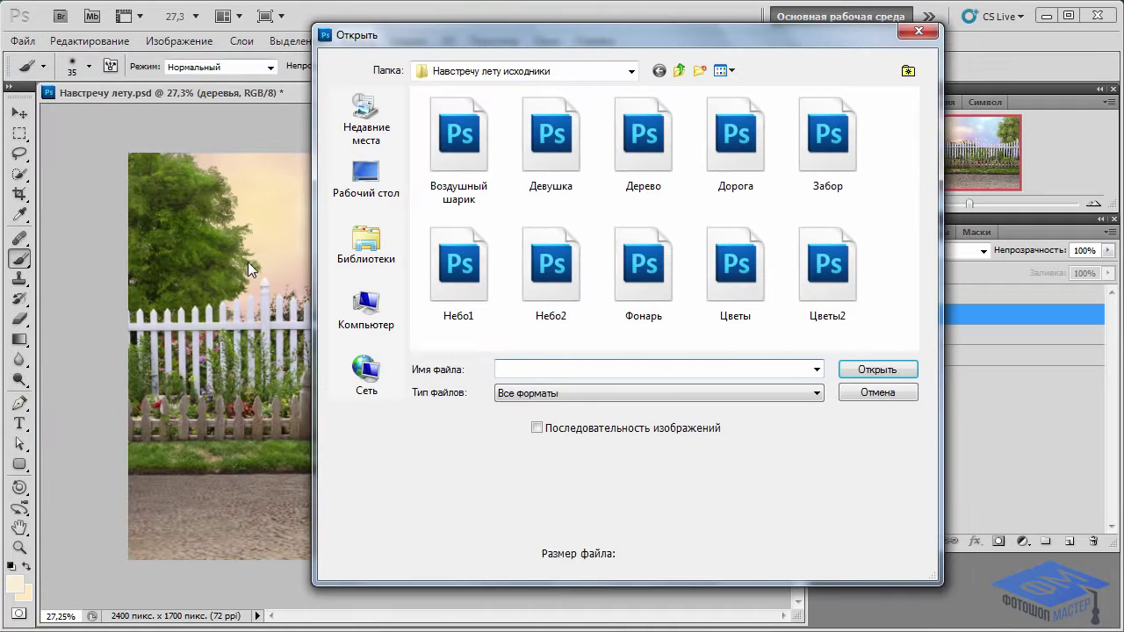
{"action": "left_click", "coordinate": [626, 282]}
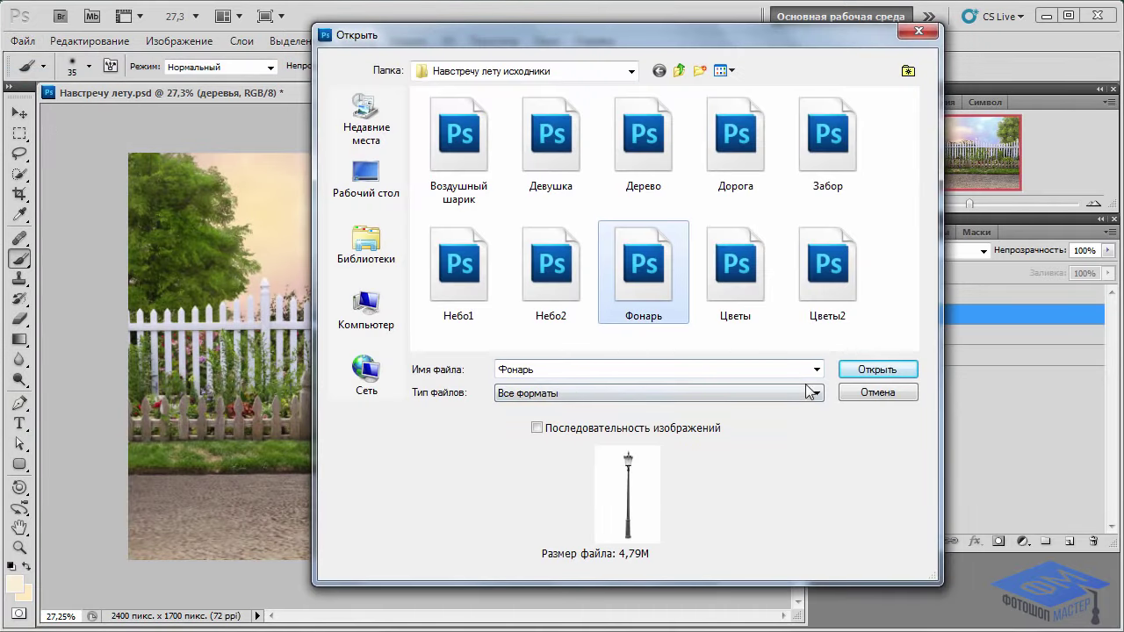
{"action": "left_click", "coordinate": [865, 373]}
{"action": "left_click_drag", "start_coordinate": [933, 306], "coordinate": [519, 311]}
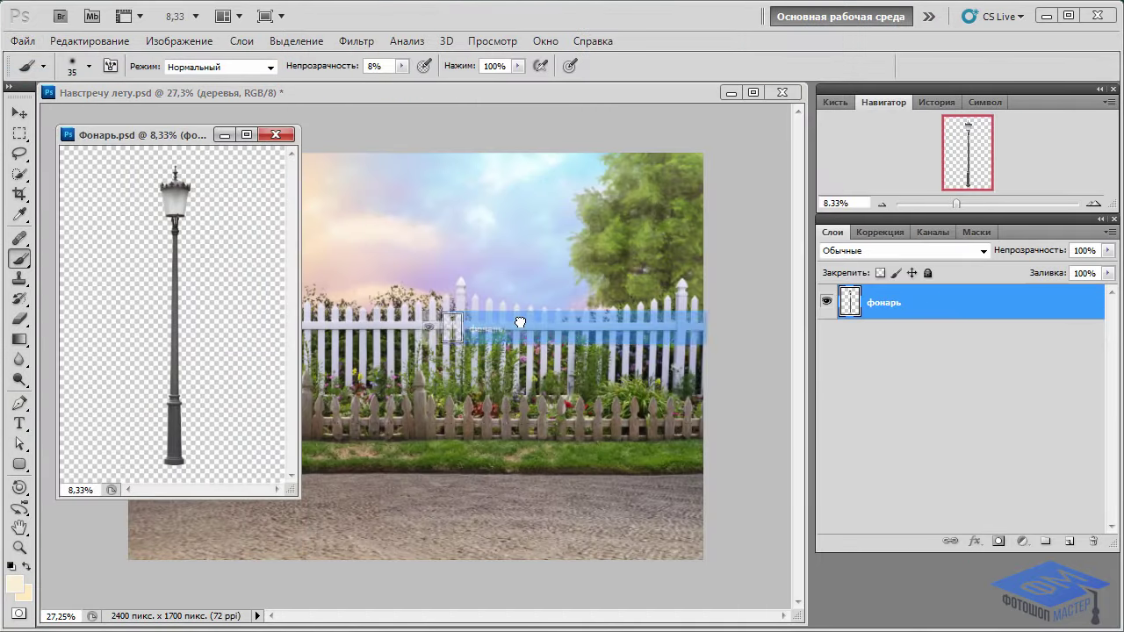
Scale the lamp to 29% and place it at the right behind the fence
{"action": "key", "text": "ctrl+t"}
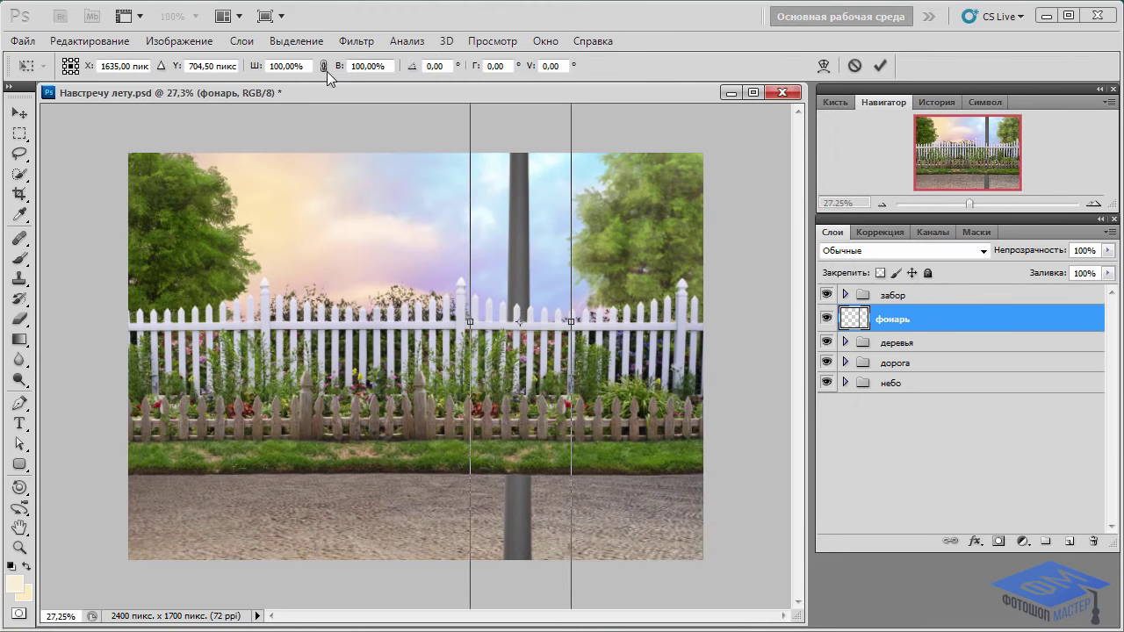
{"action": "left_click_drag", "start_coordinate": [310, 66], "coordinate": [263, 68]}
{"action": "type", "text": "2"}
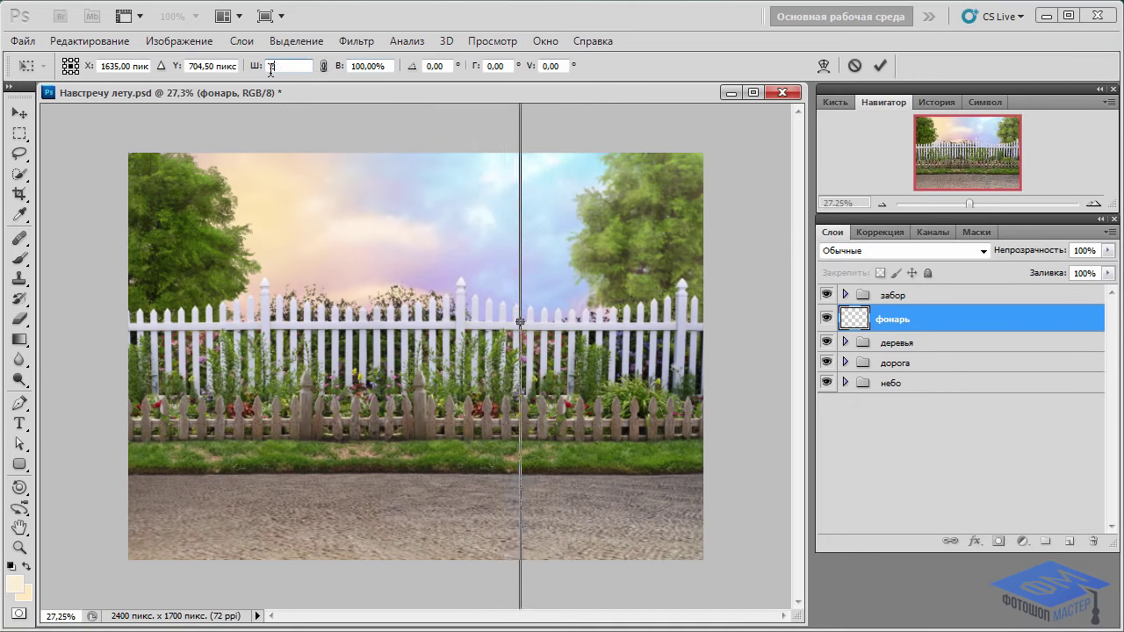
{"action": "type", "text": "9"}
{"action": "left_click", "coordinate": [385, 66]}
{"action": "type", "text": "2"}
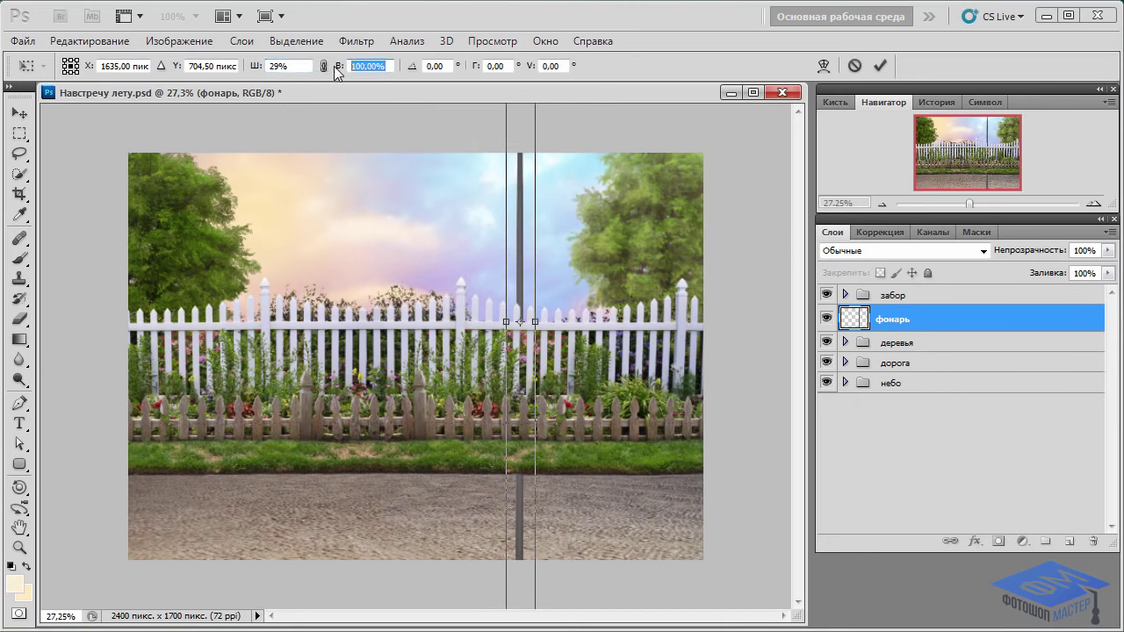
{"action": "type", "text": "9"}
{"action": "key", "text": "Return"}
{"action": "left_click_drag", "start_coordinate": [527, 435], "coordinate": [646, 437]}
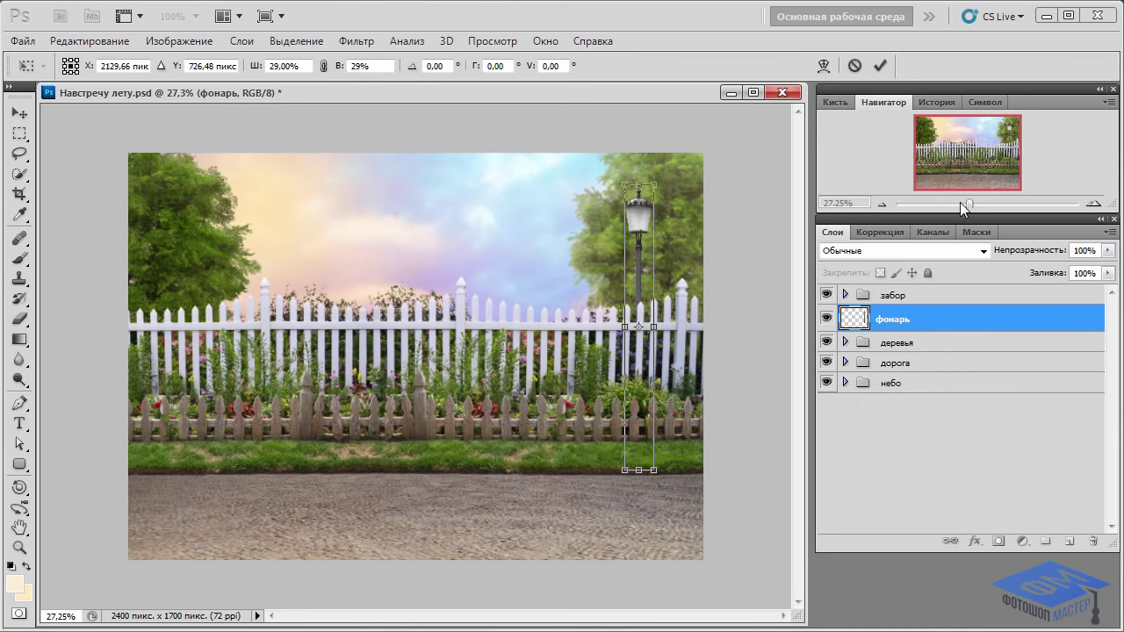
{"action": "left_click_drag", "start_coordinate": [969, 205], "coordinate": [974, 206]}
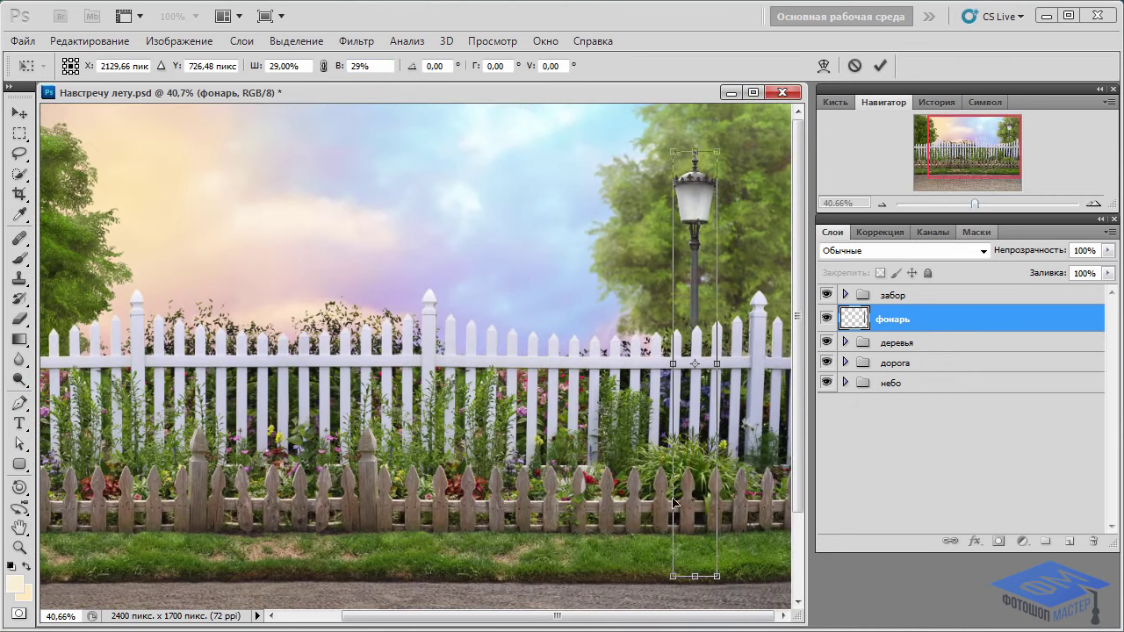
{"action": "left_click_drag", "start_coordinate": [690, 493], "coordinate": [687, 497]}
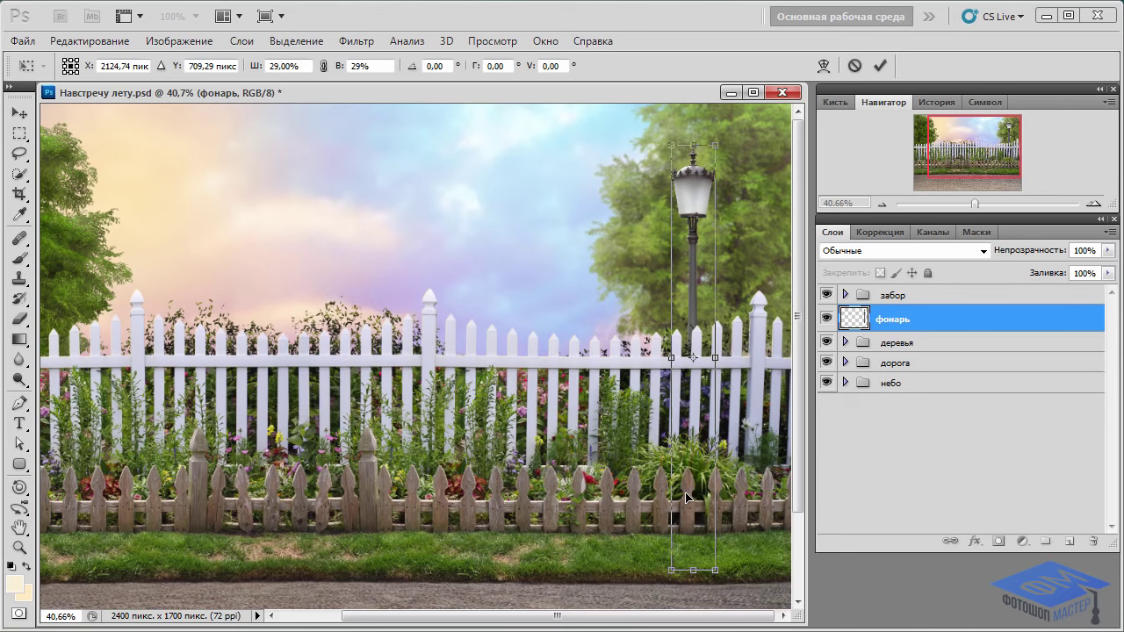
{"action": "key", "text": "Return"}
{"action": "key", "text": "b"}
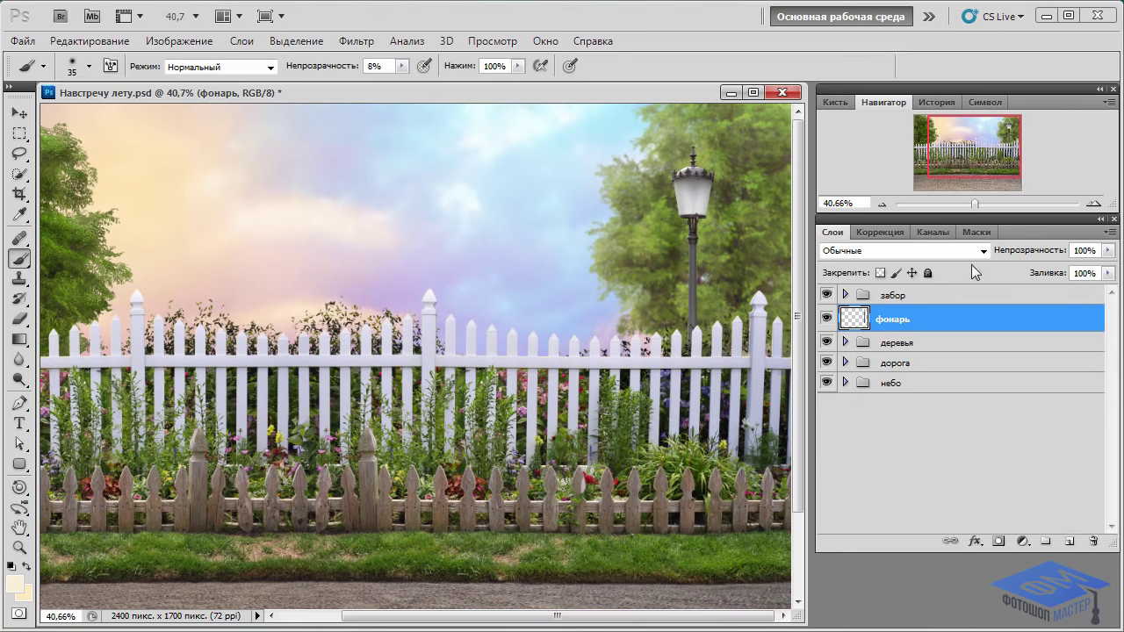
Apply a 0,4-pixel Gaussian Blur to the lamp layer
{"action": "left_click", "coordinate": [355, 42]}
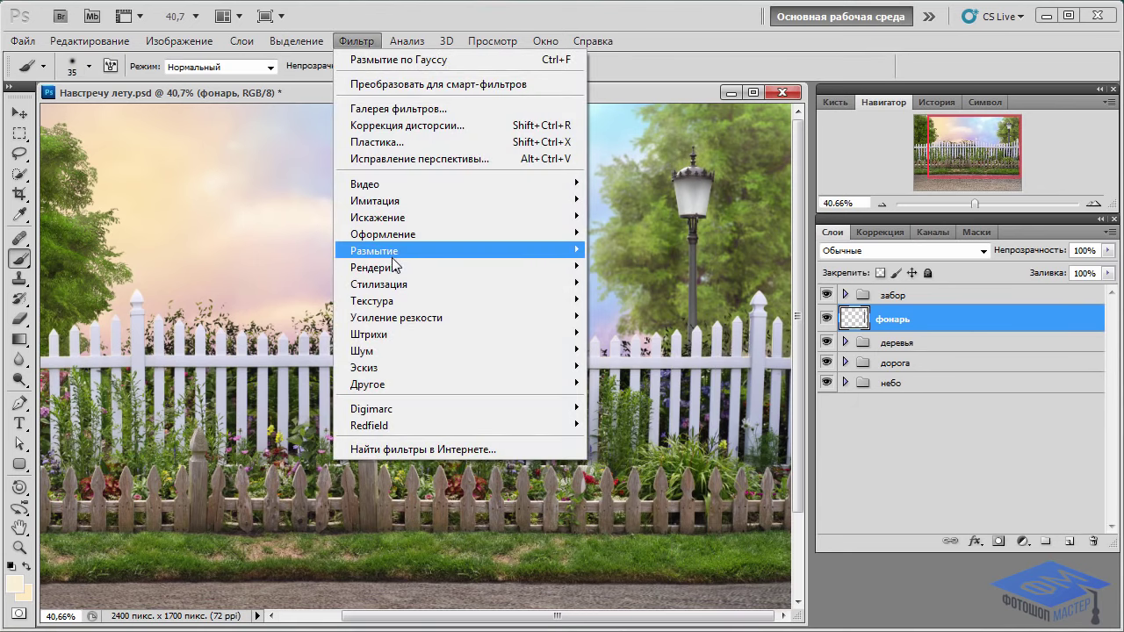
{"action": "left_click", "coordinate": [621, 335]}
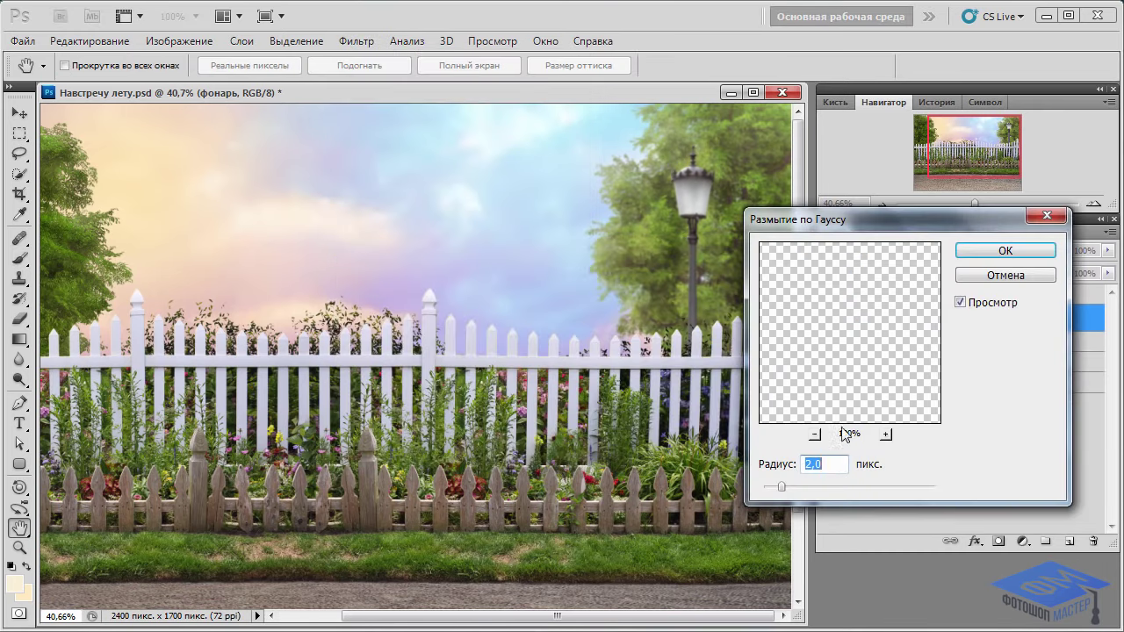
{"action": "type", "text": "0,4"}
{"action": "left_click", "coordinate": [995, 257]}
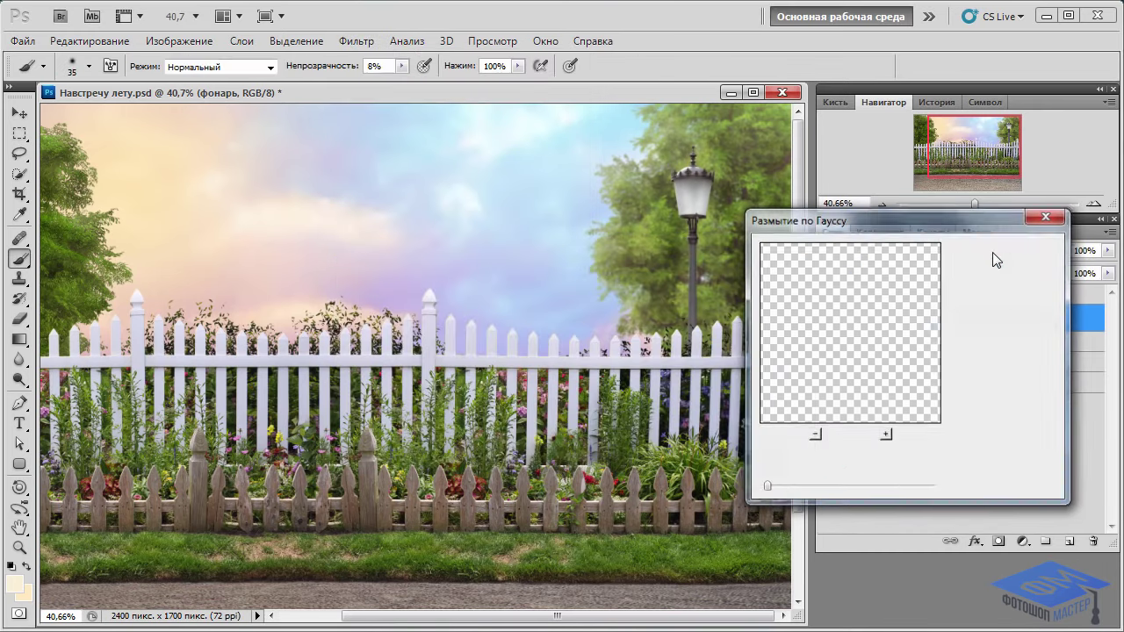
{"action": "left_click_drag", "start_coordinate": [974, 209], "coordinate": [972, 209]}
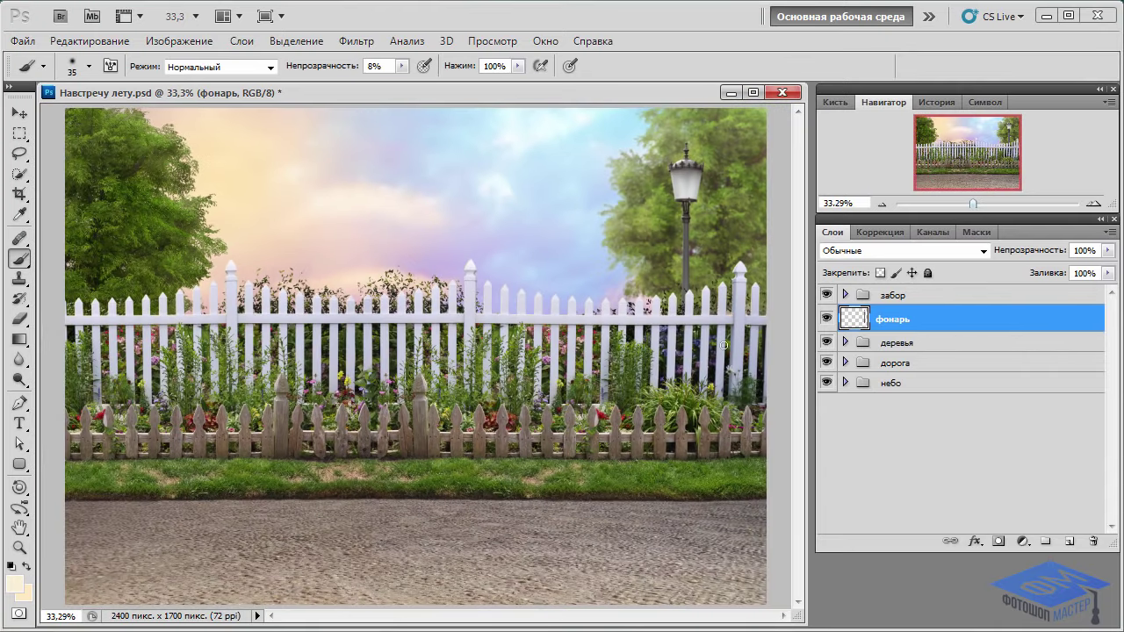
Nudge the lamp up and add a Selective Color adjustment with Neutrals Cyan −8, Black +28
{"action": "key", "text": "v"}
{"action": "left_click_drag", "start_coordinate": [719, 350], "coordinate": [722, 341]}
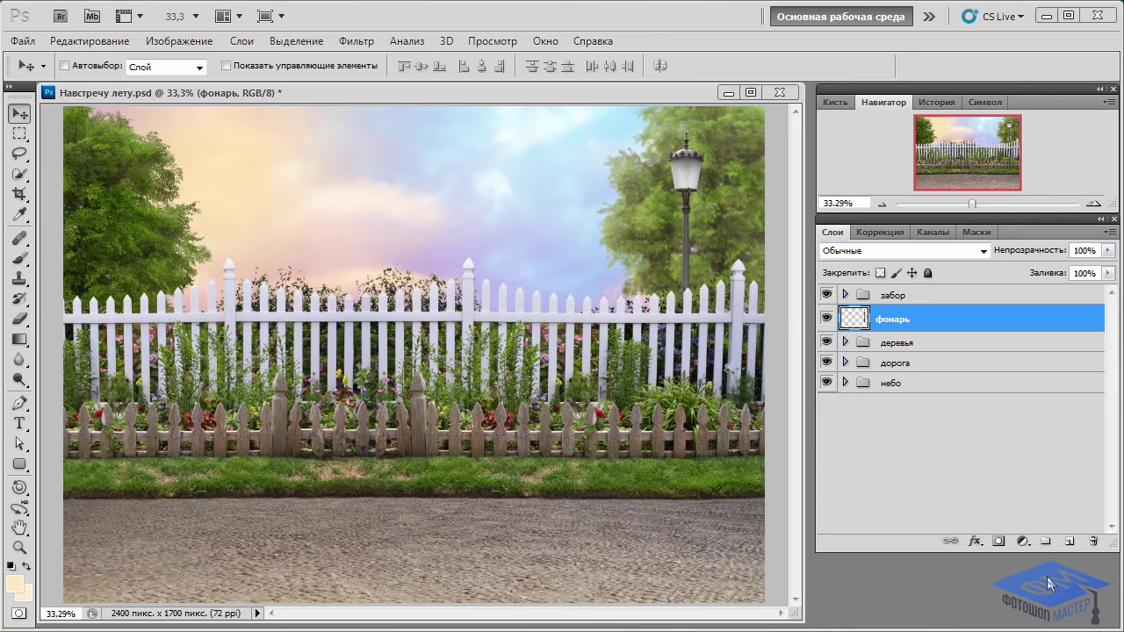
{"action": "left_click", "coordinate": [1023, 546]}
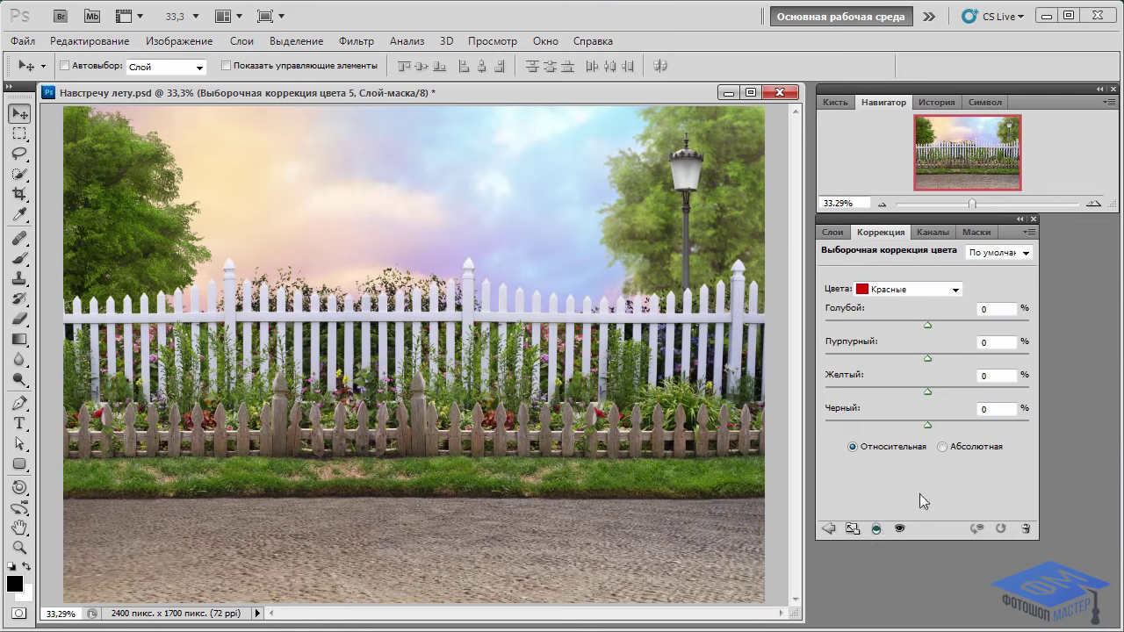
{"action": "left_click", "coordinate": [956, 290]}
{"action": "left_click", "coordinate": [909, 404]}
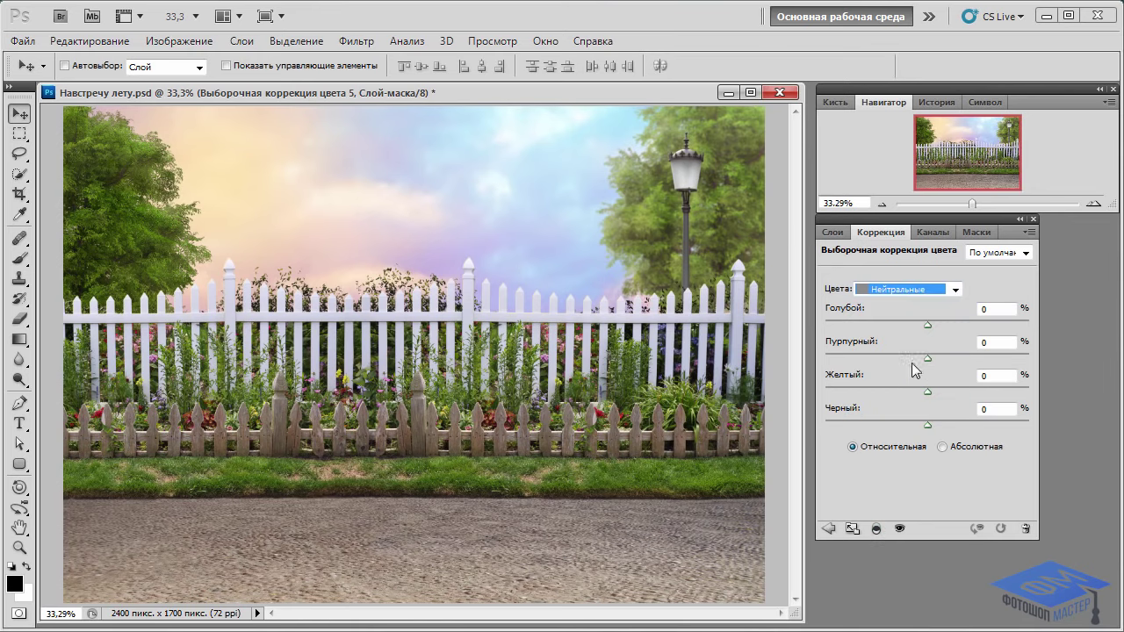
{"action": "left_click_drag", "start_coordinate": [926, 326], "coordinate": [925, 325]}
{"action": "left_click_drag", "start_coordinate": [931, 428], "coordinate": [955, 432]}
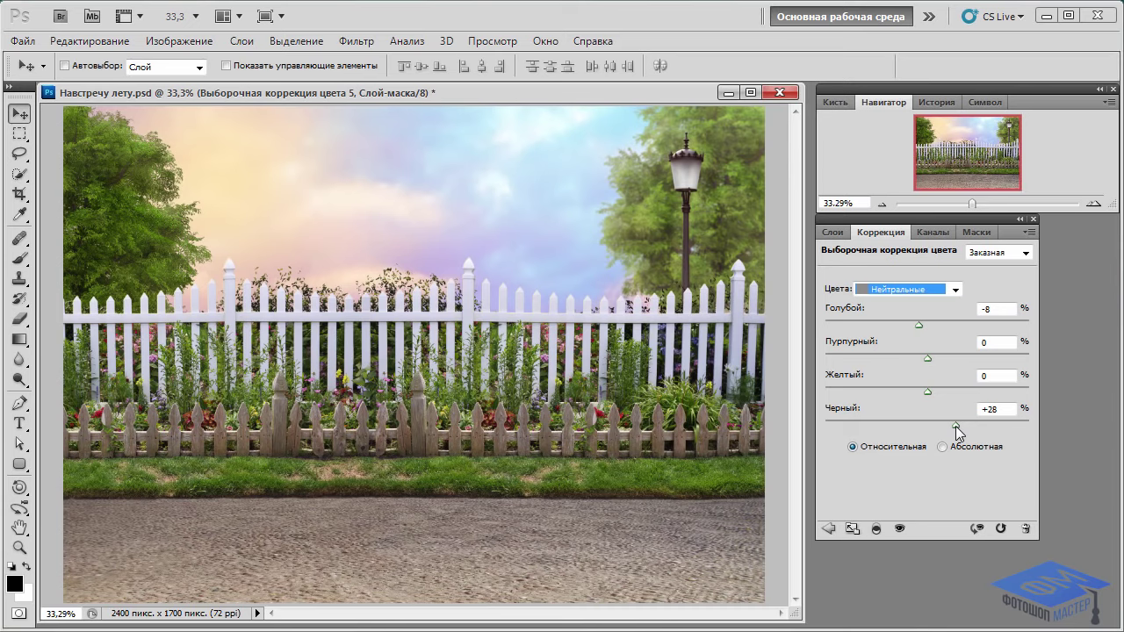
{"action": "left_click", "coordinate": [832, 232]}
Enable Inner Shadow on the фонарь layer with peach colour ffebc2 in Normal mode
{"action": "left_click", "coordinate": [909, 359]}
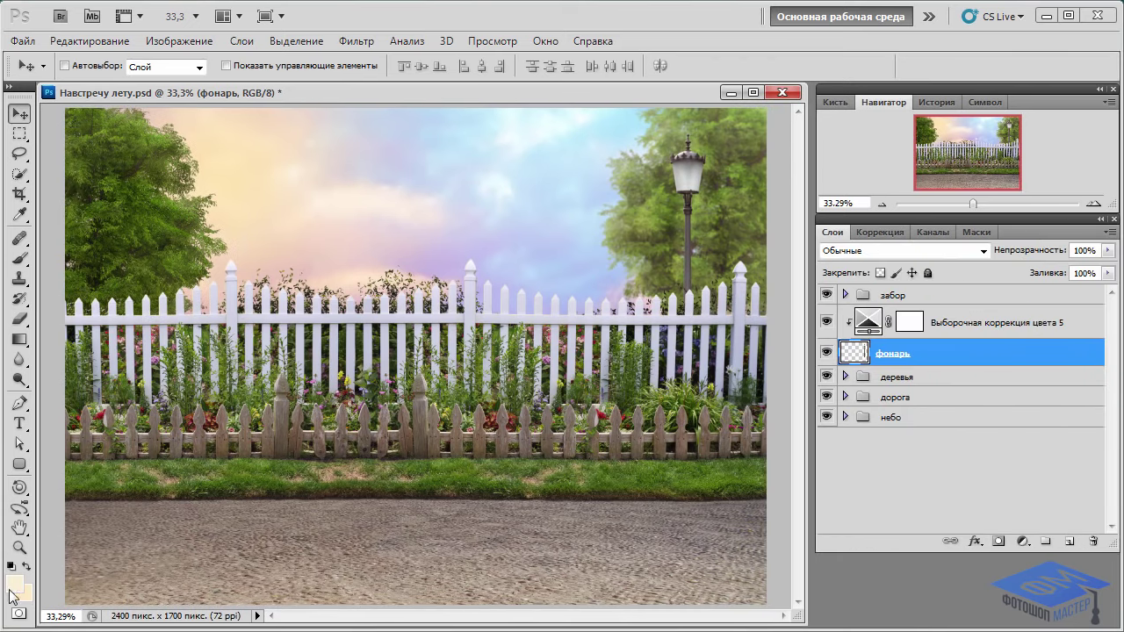
{"action": "double_click", "coordinate": [1018, 352]}
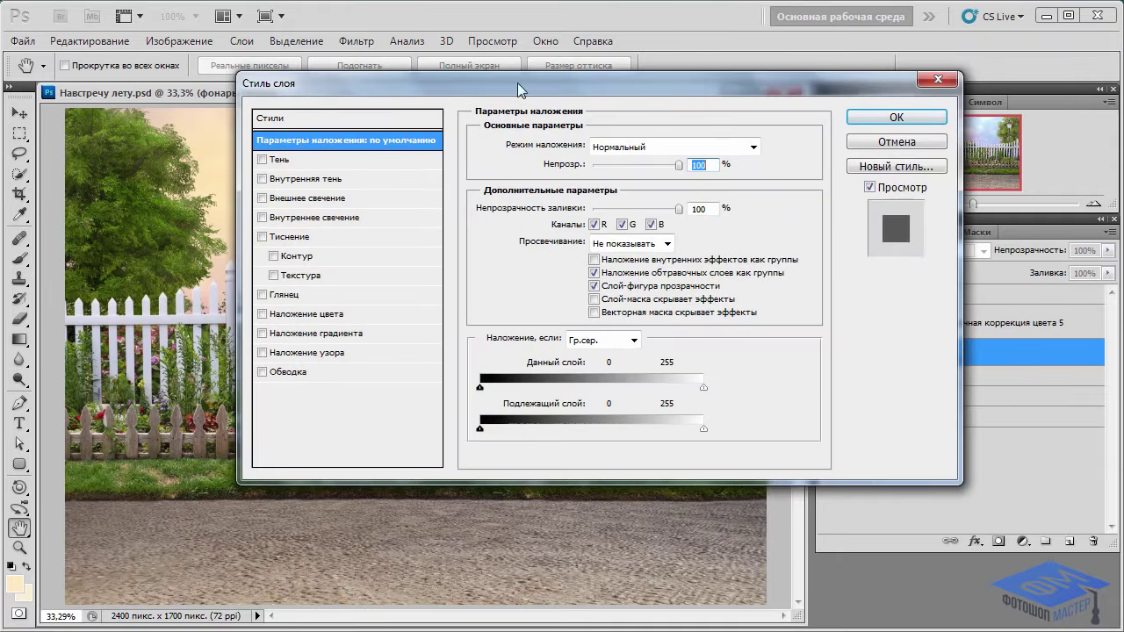
{"action": "left_click_drag", "start_coordinate": [520, 86], "coordinate": [650, 250]}
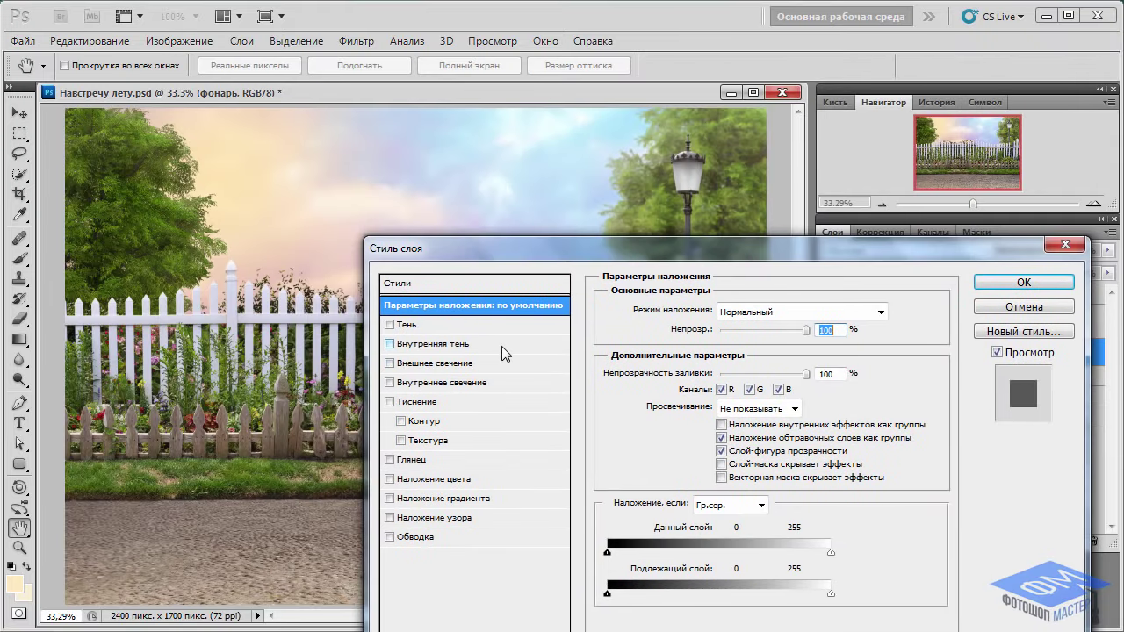
{"action": "left_click", "coordinate": [421, 349]}
{"action": "left_click", "coordinate": [879, 311]}
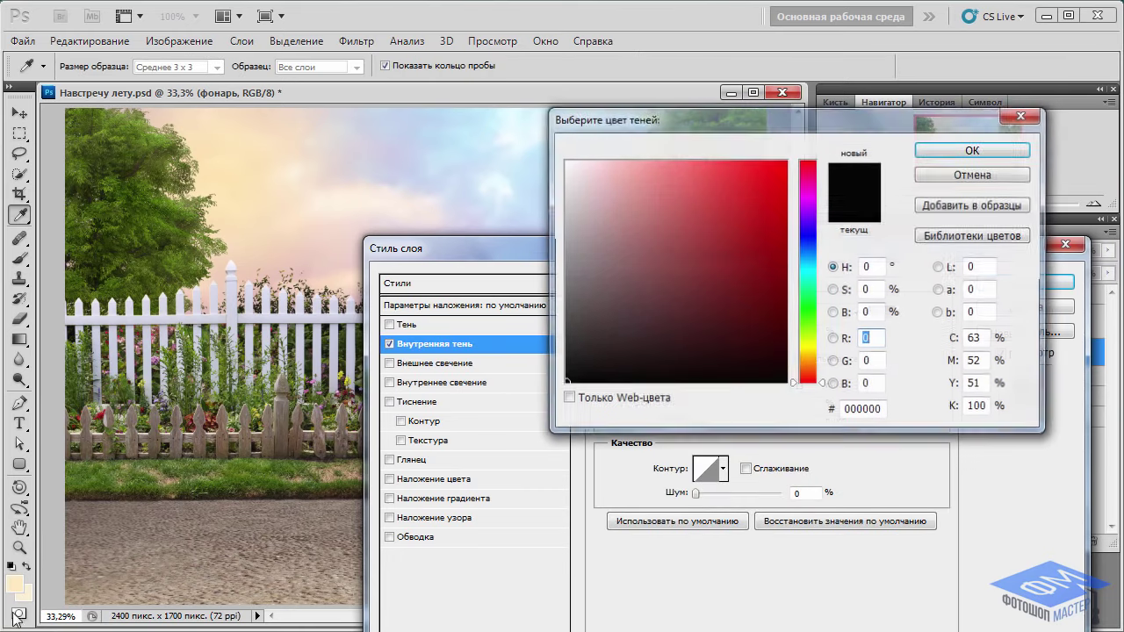
{"action": "left_click", "coordinate": [17, 577]}
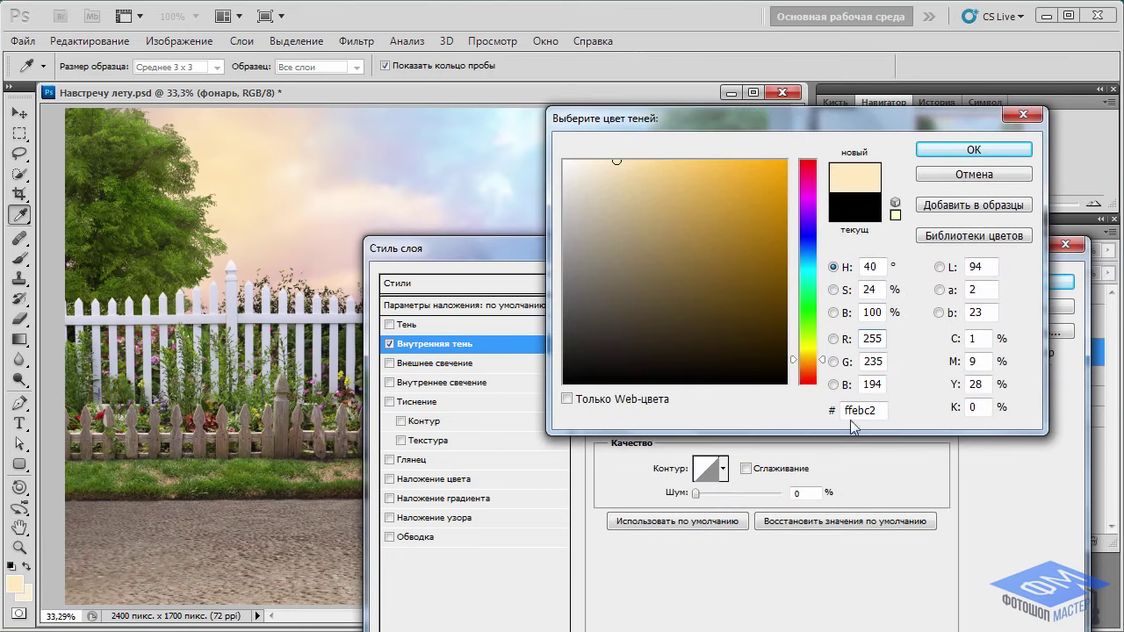
{"action": "left_click", "coordinate": [1007, 151]}
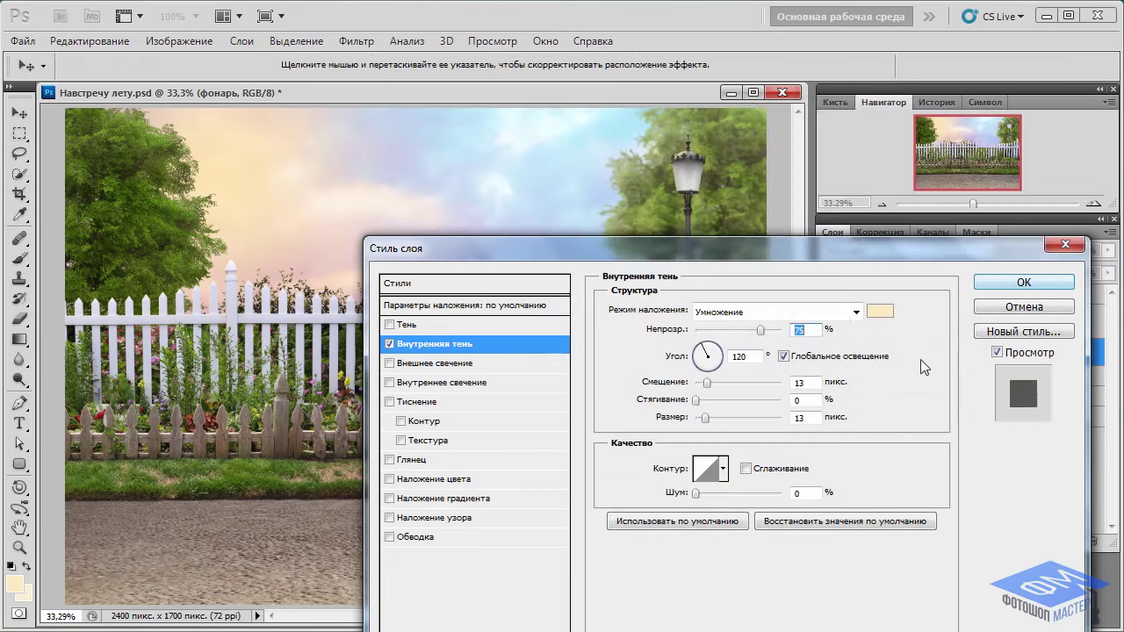
{"action": "left_click", "coordinate": [857, 312]}
{"action": "left_click", "coordinate": [751, 7]}
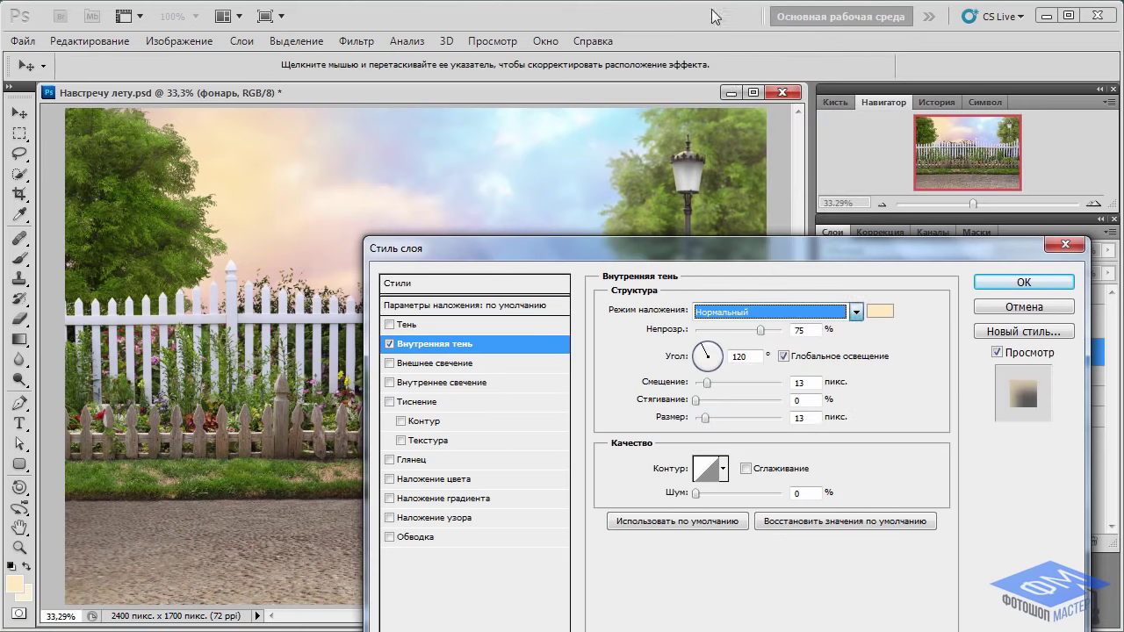
Set the inner shadow to 63% opacity, 149° angle without global light, distance 10, size 8
{"action": "left_click_drag", "start_coordinate": [748, 237], "coordinate": [250, 121]}
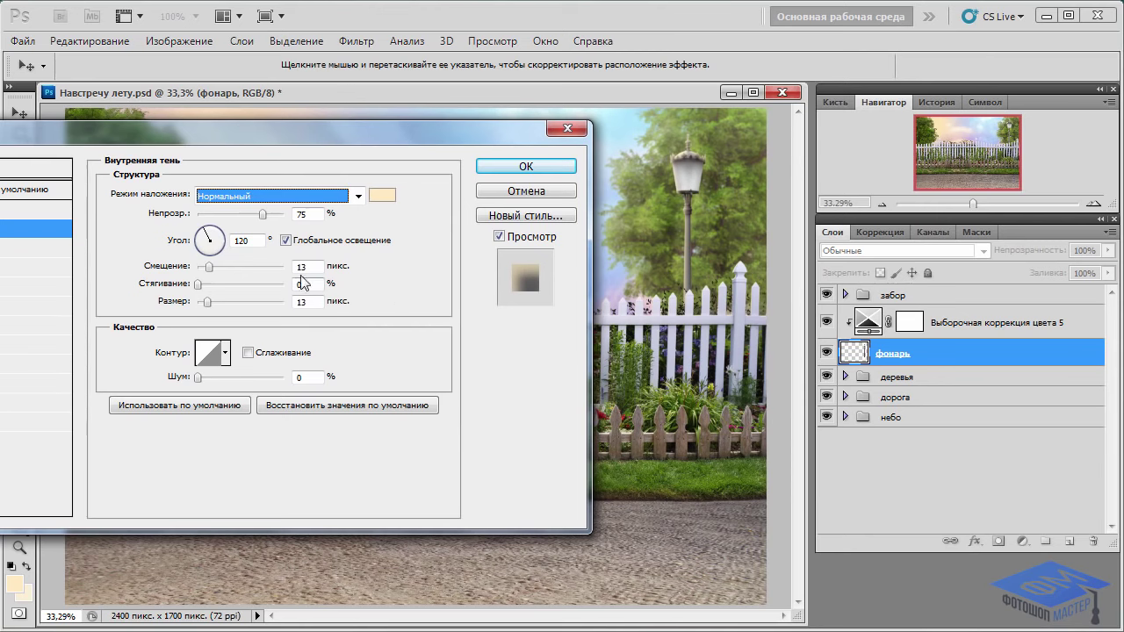
{"action": "left_click", "coordinate": [293, 263]}
{"action": "left_click", "coordinate": [286, 240]}
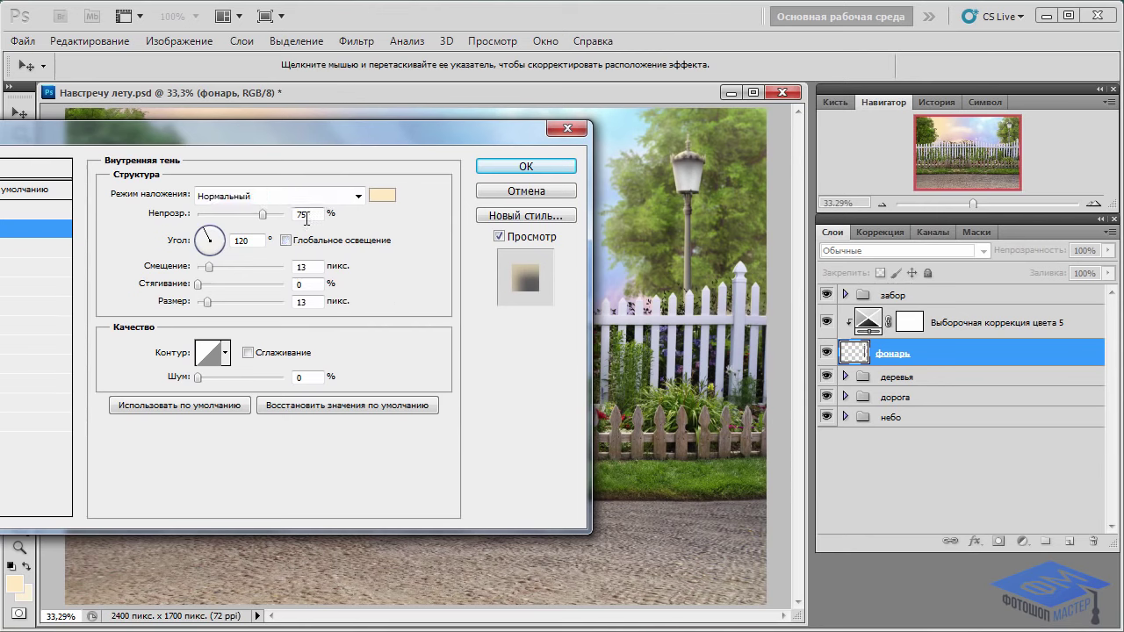
{"action": "left_click_drag", "start_coordinate": [311, 215], "coordinate": [291, 217]}
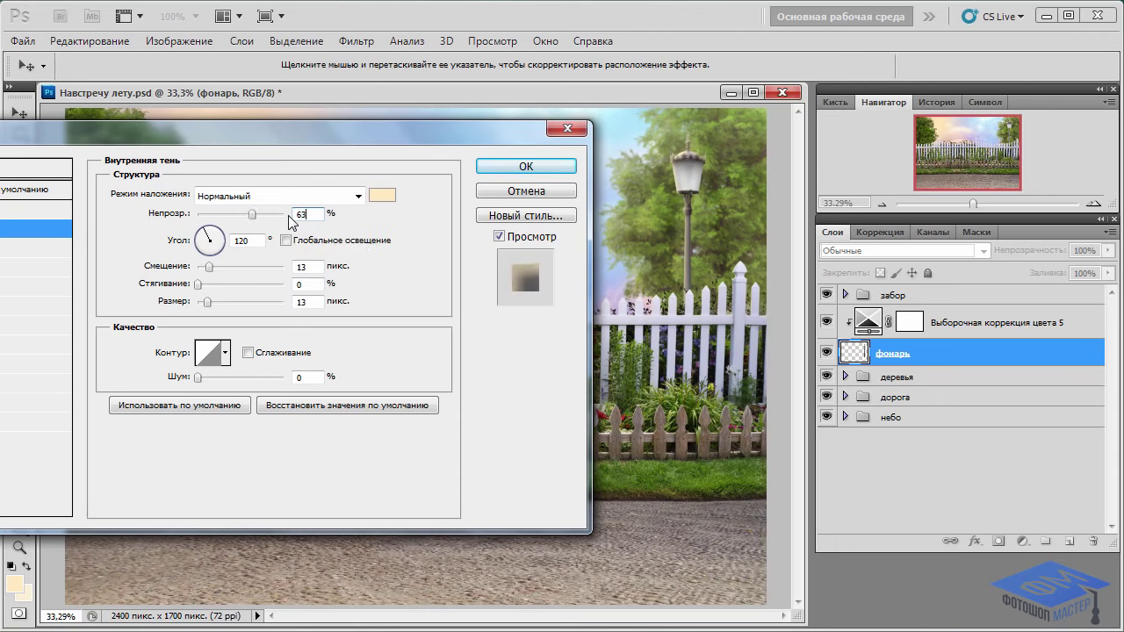
{"action": "type", "text": "63"}
{"action": "left_click_drag", "start_coordinate": [207, 238], "coordinate": [204, 241]}
{"action": "left_click", "coordinate": [313, 267]}
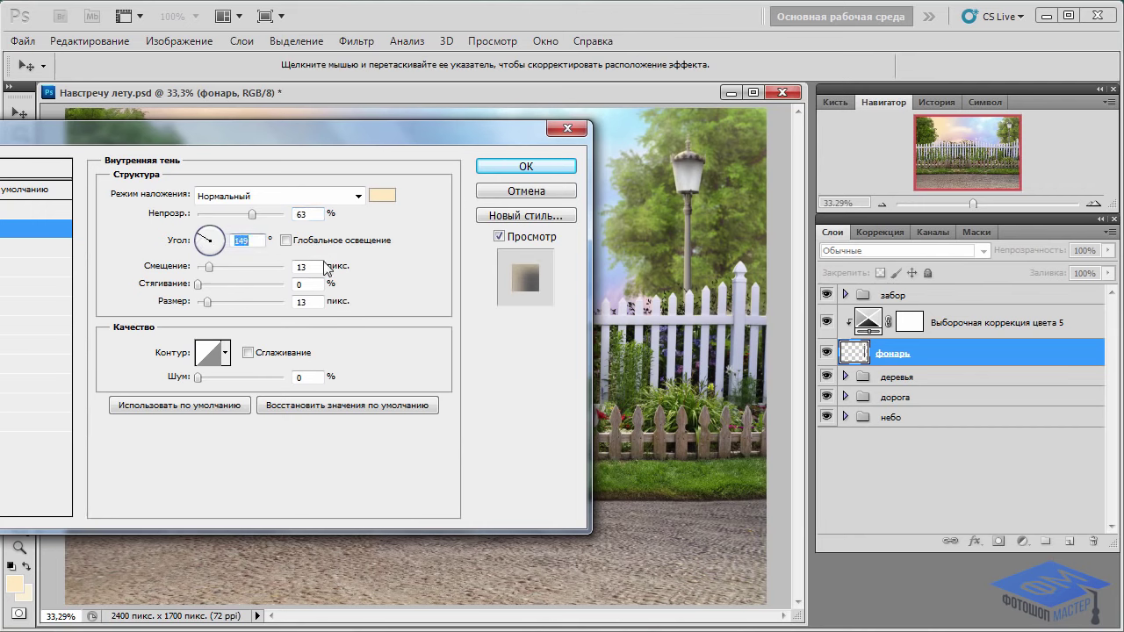
{"action": "double_click", "coordinate": [313, 268]}
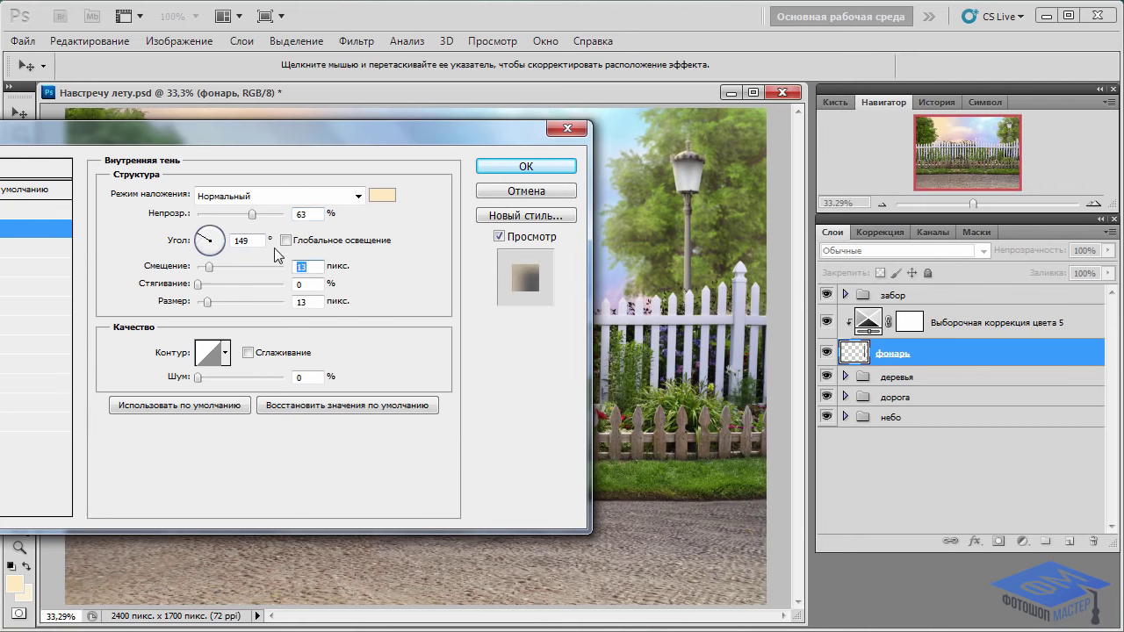
{"action": "type", "text": "10"}
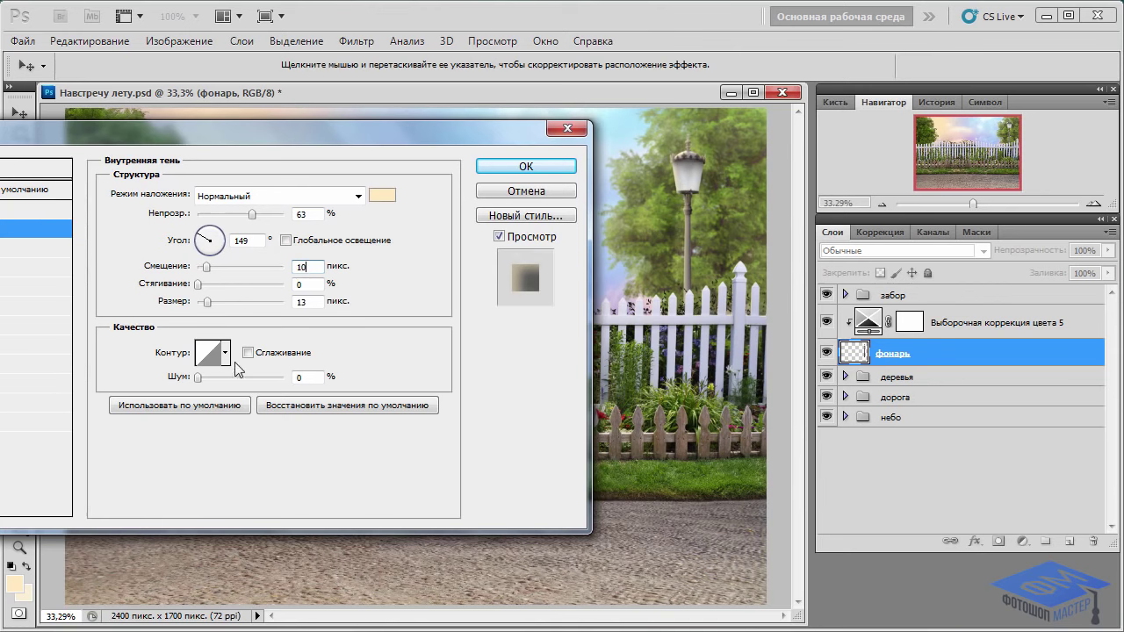
{"action": "double_click", "coordinate": [314, 302]}
{"action": "type", "text": "8"}
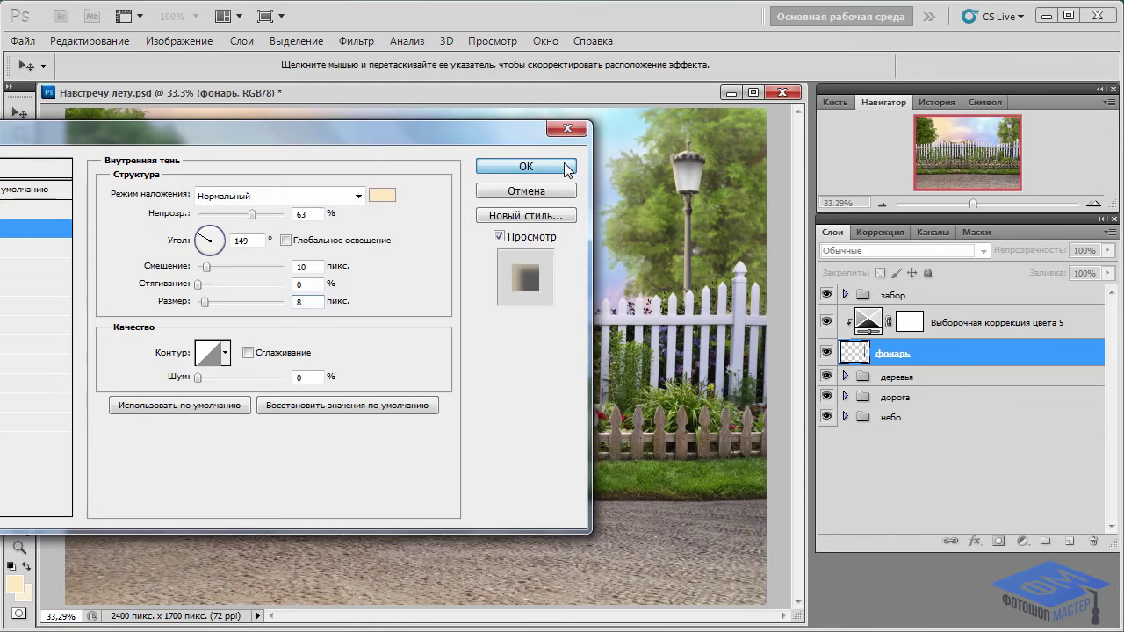
{"action": "left_click", "coordinate": [567, 166]}
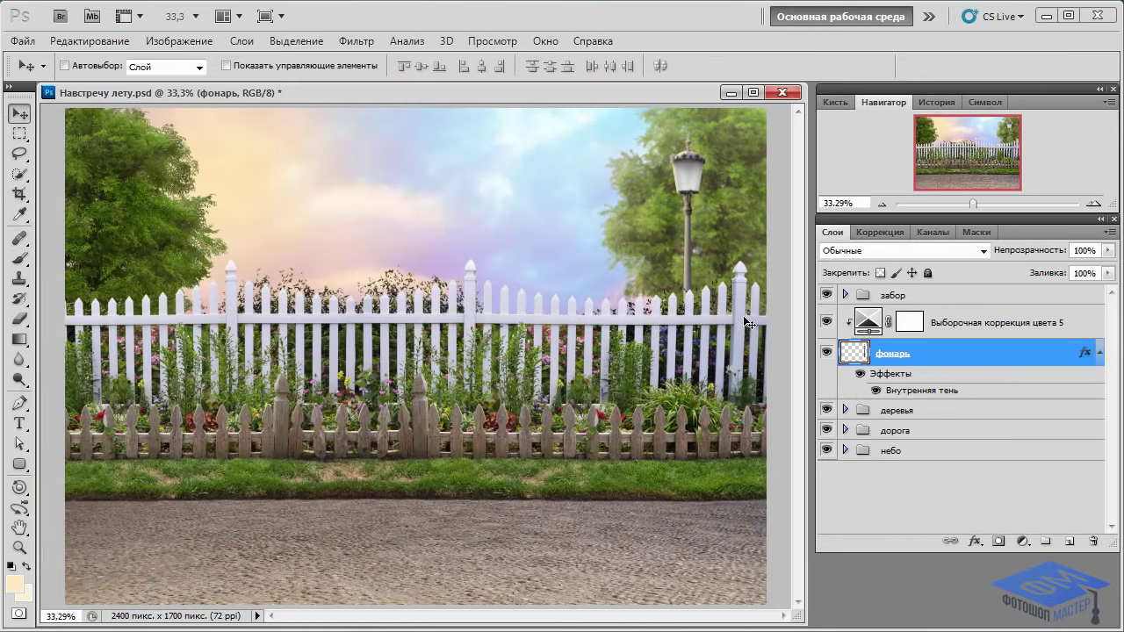
Group the Selective Color adjustment and фонарь layer into a folder named фонарь
{"action": "left_click", "coordinate": [860, 375]}
{"action": "left_click", "coordinate": [951, 327]}
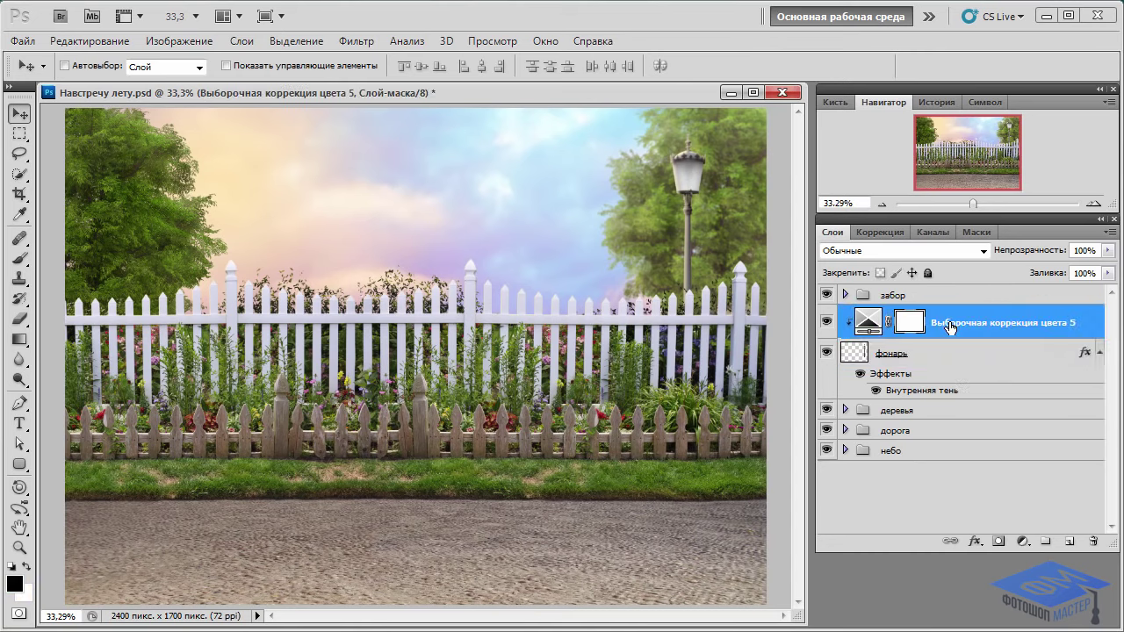
{"action": "left_click", "coordinate": [936, 355], "text": "ctrl"}
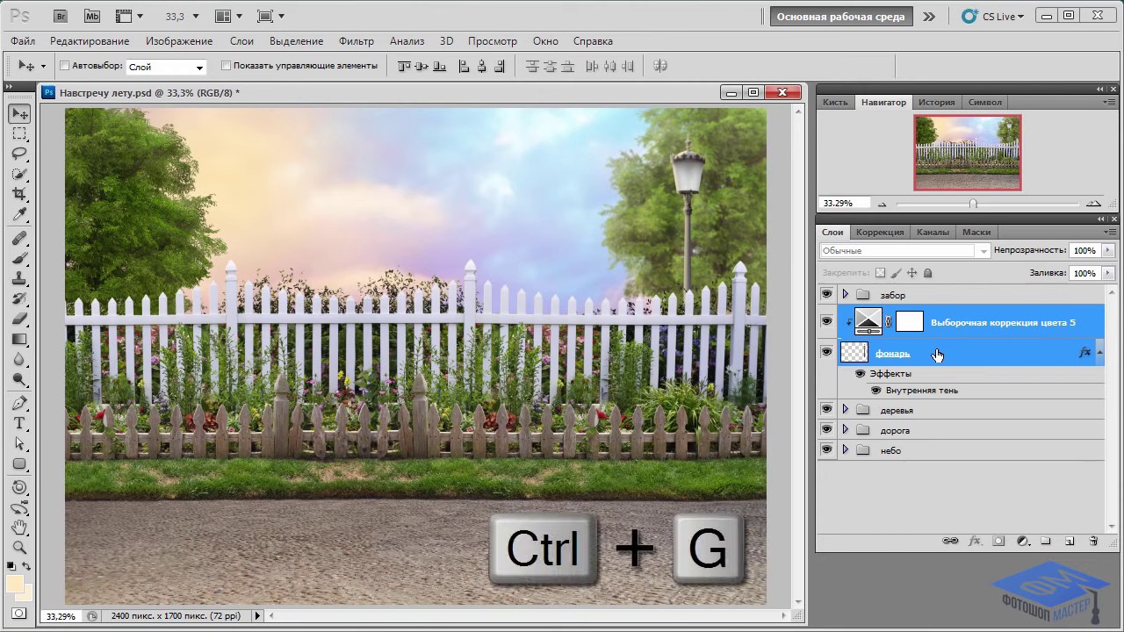
{"action": "key", "text": "ctrl+g"}
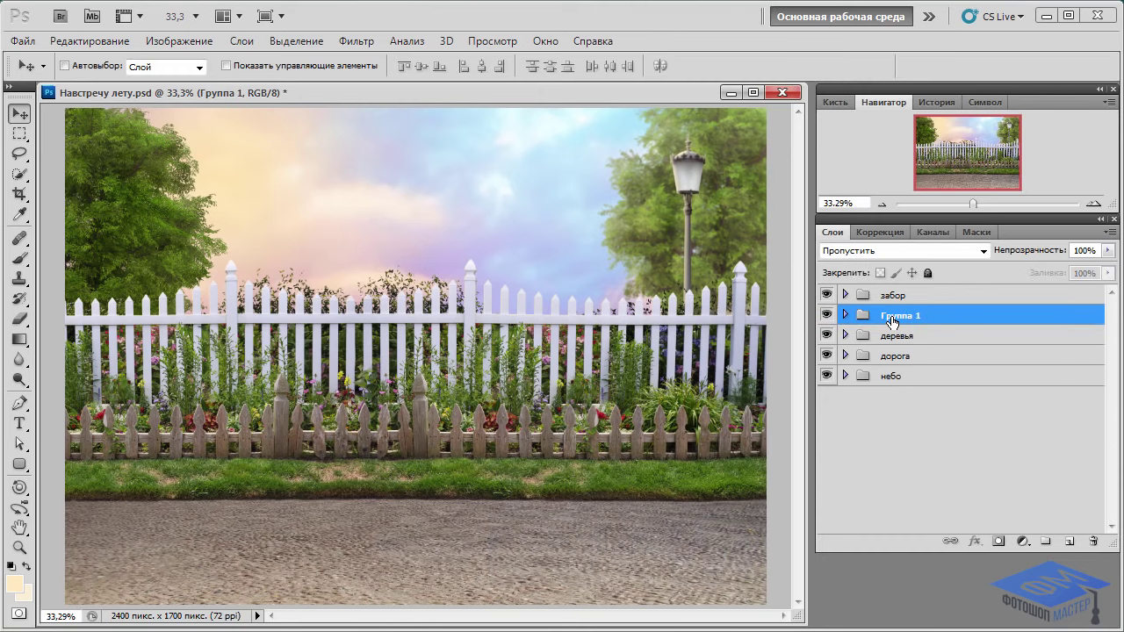
{"action": "double_click", "coordinate": [898, 314]}
{"action": "type", "text": "фо"}
{"action": "type", "text": "нарь"}
{"action": "key", "text": "Return"}
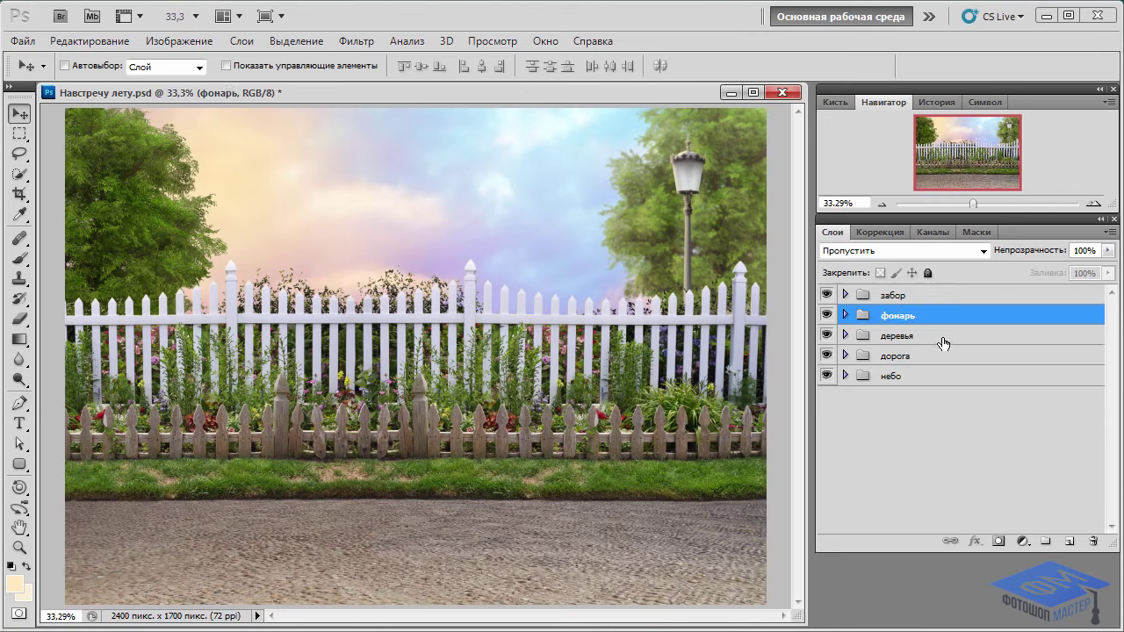